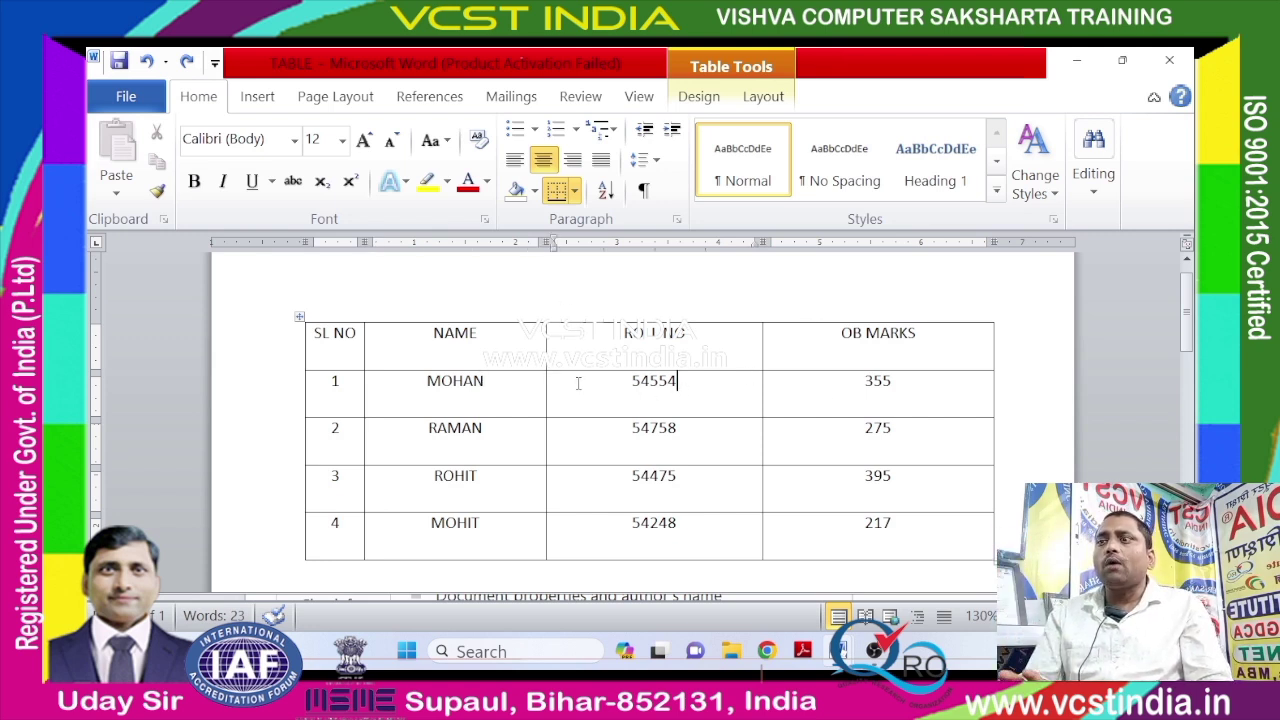
Select the table's header row, then the four OB MARKS values.
{"action": "left_click", "coordinate": [412, 336]}
{"action": "left_click_drag", "start_coordinate": [330, 333], "coordinate": [880, 336]}
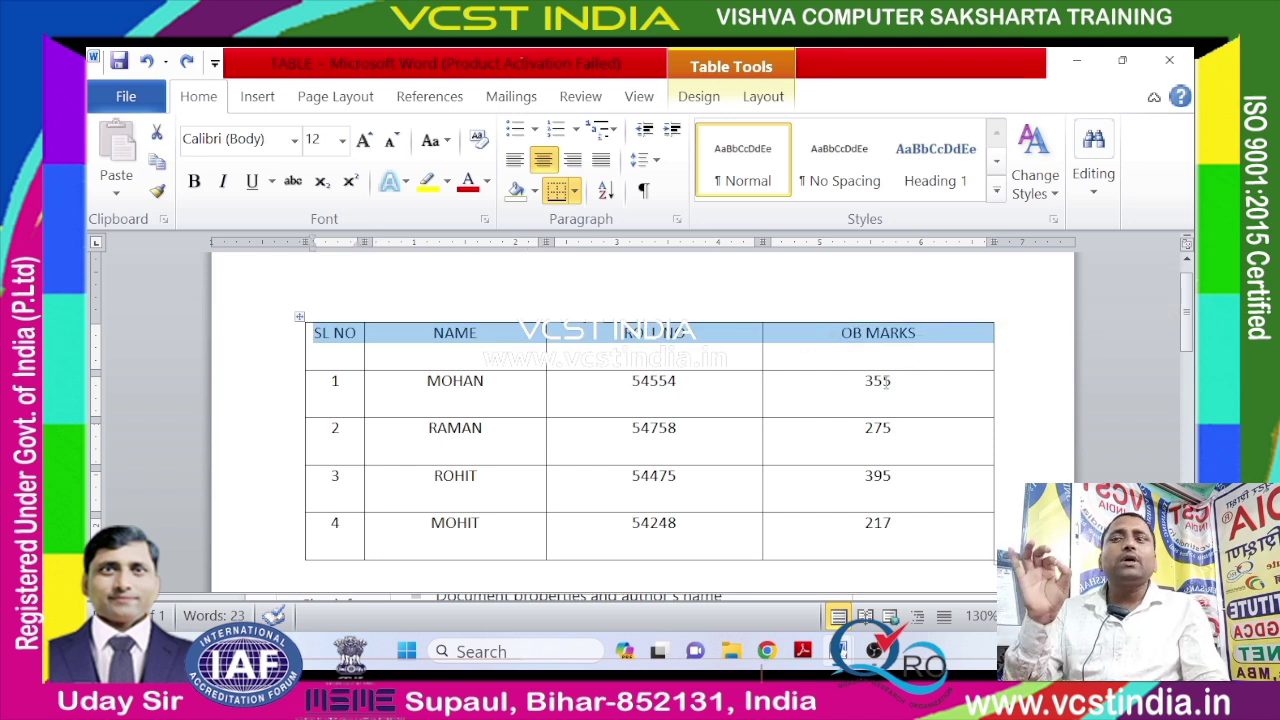
{"action": "left_click", "coordinate": [893, 424]}
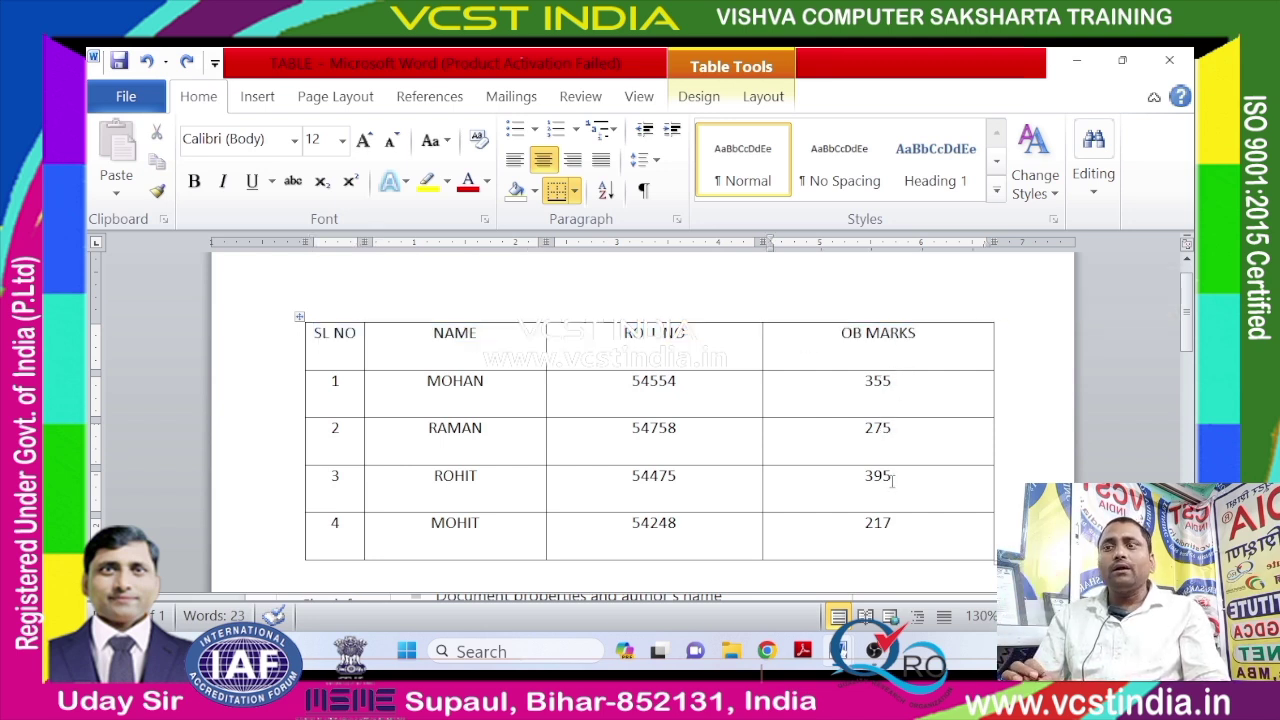
{"action": "left_click", "coordinate": [914, 532]}
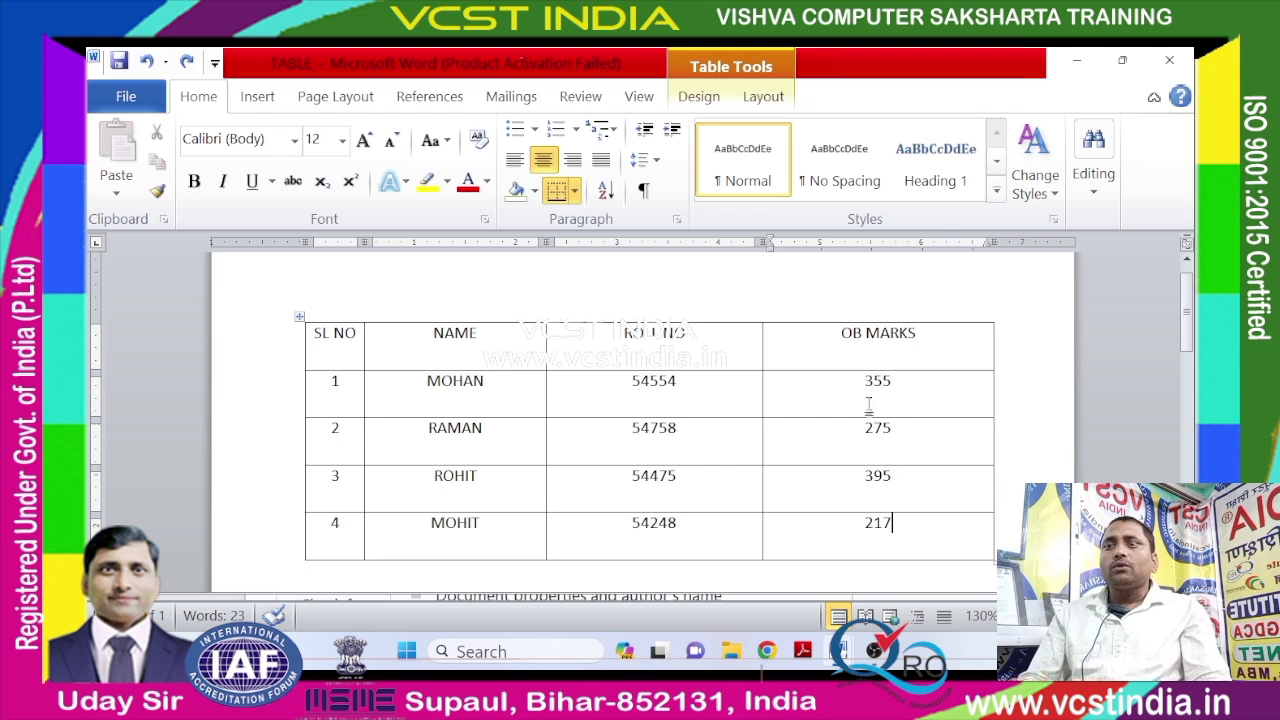
{"action": "left_click_drag", "start_coordinate": [853, 385], "coordinate": [966, 520]}
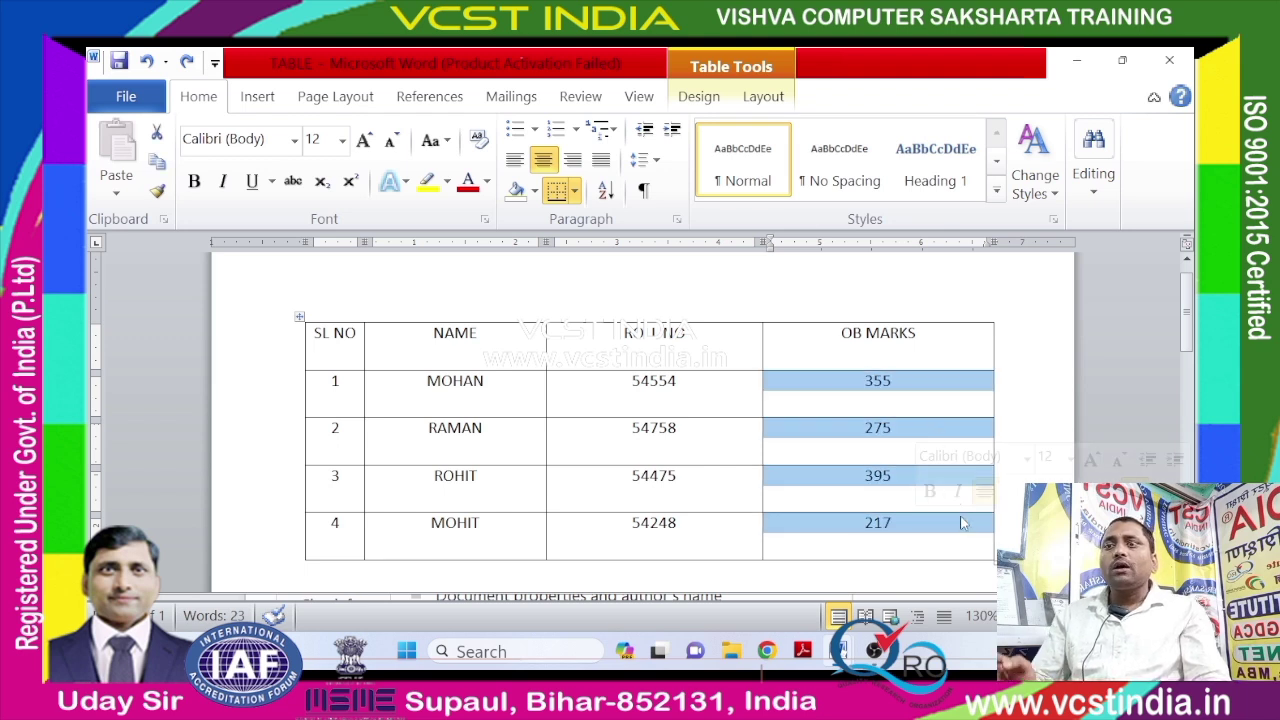
{"action": "left_click", "coordinate": [925, 395]}
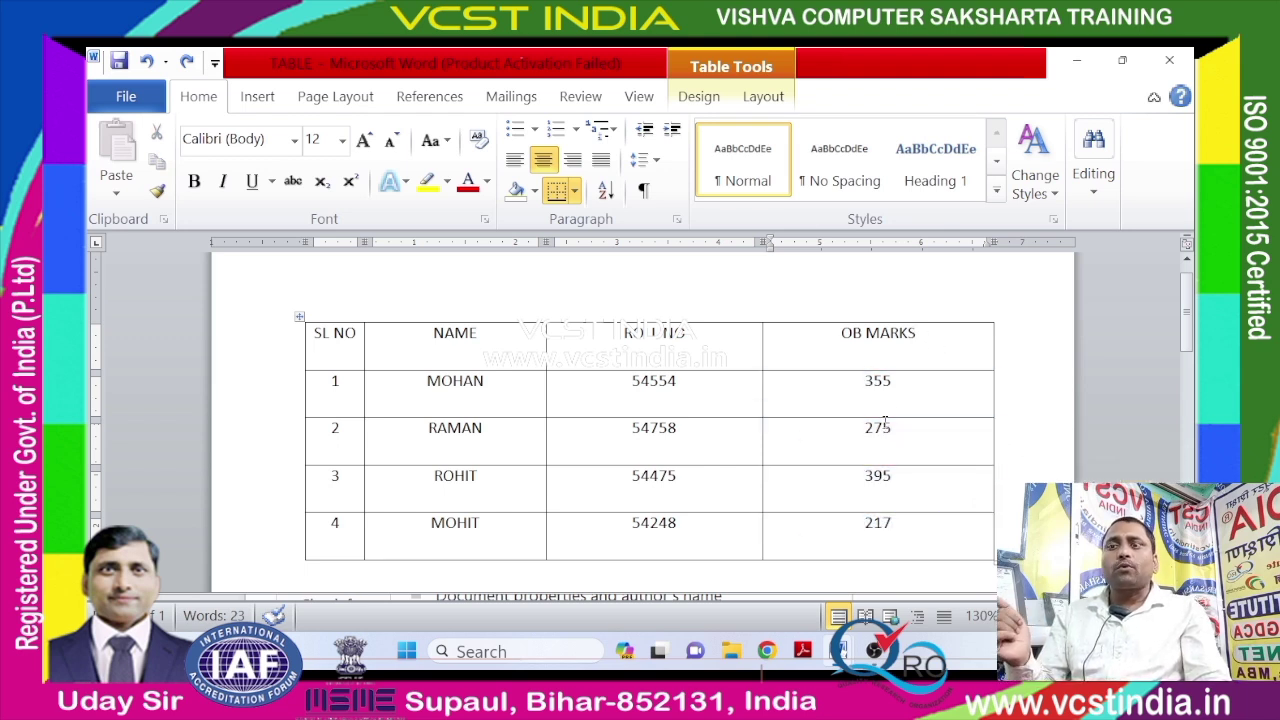
{"action": "left_click_drag", "start_coordinate": [912, 385], "coordinate": [921, 522]}
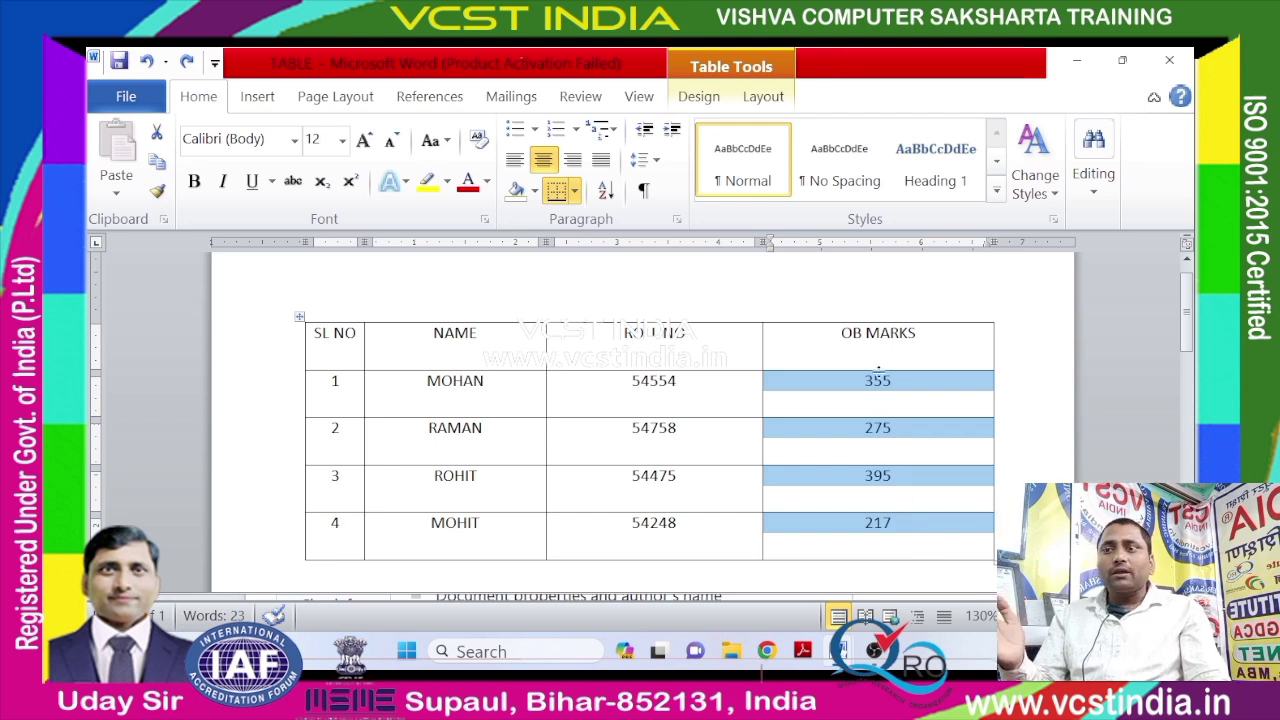
{"action": "left_click", "coordinate": [902, 391]}
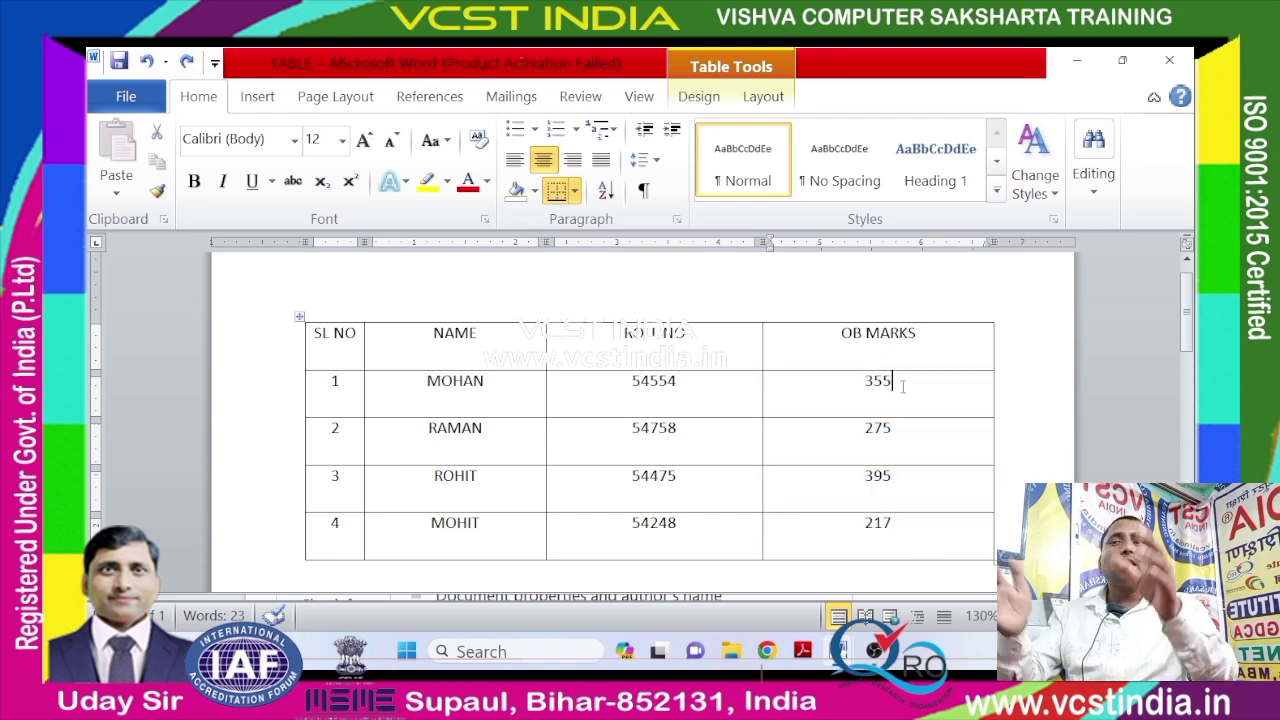
Select the entire OB MARKS column, from the header down to 217.
{"action": "left_click", "coordinate": [843, 320]}
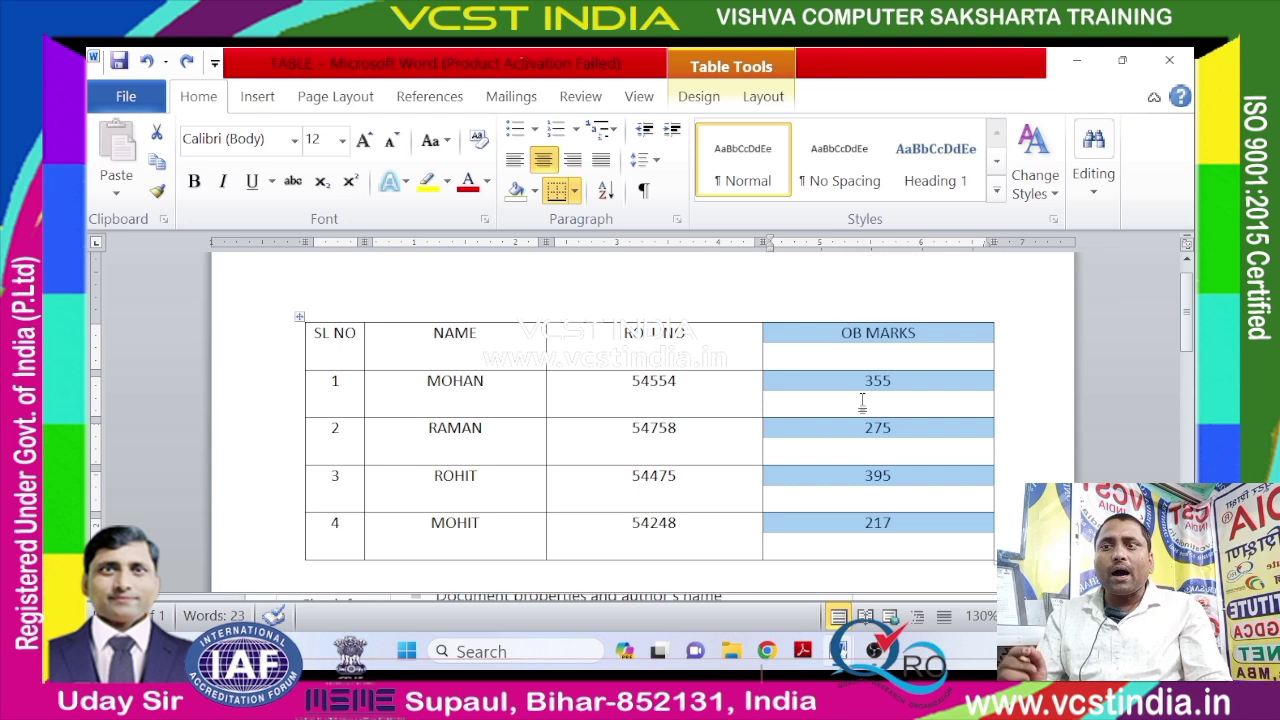
{"action": "left_click", "coordinate": [867, 430]}
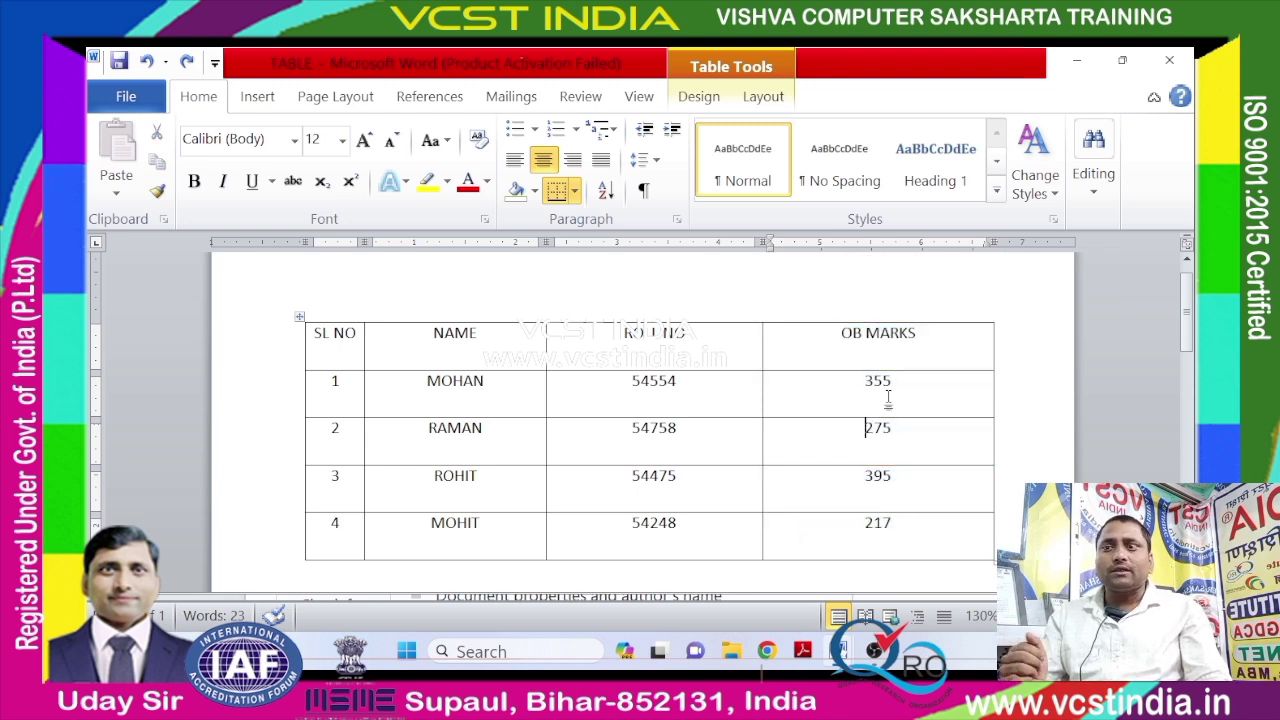
{"action": "left_click_drag", "start_coordinate": [837, 332], "coordinate": [920, 523]}
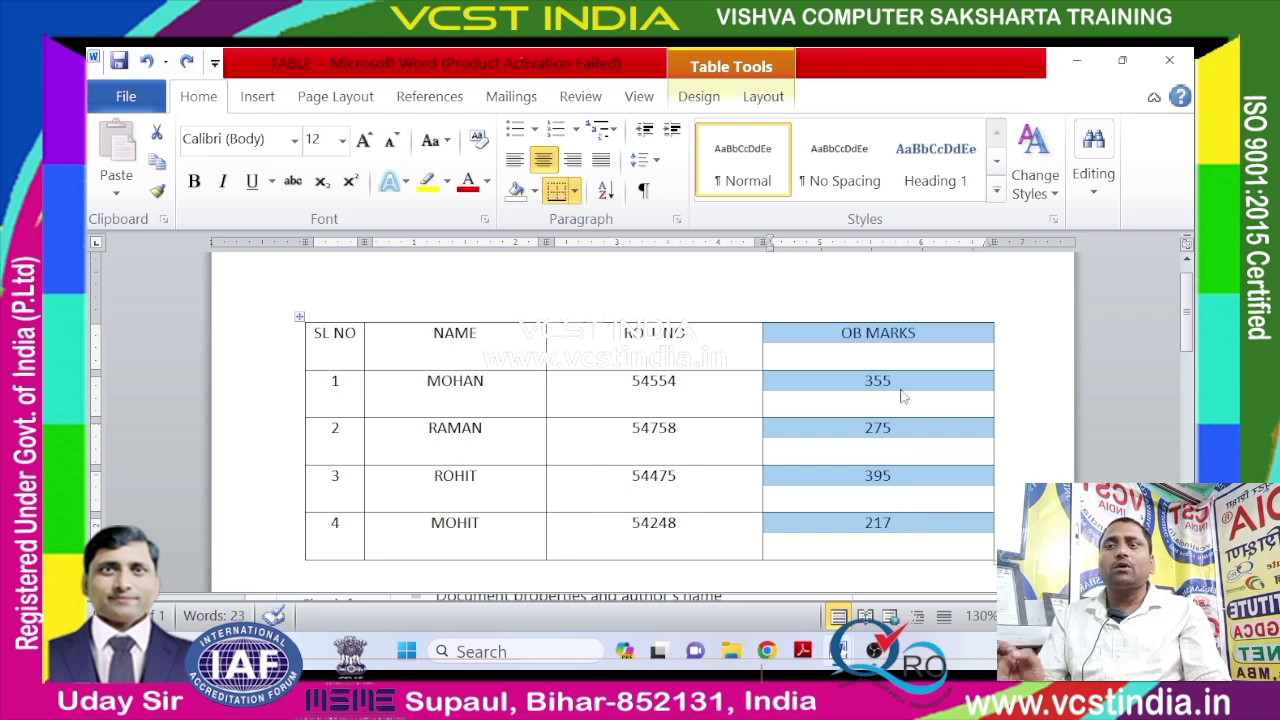
{"action": "left_click", "coordinate": [918, 352]}
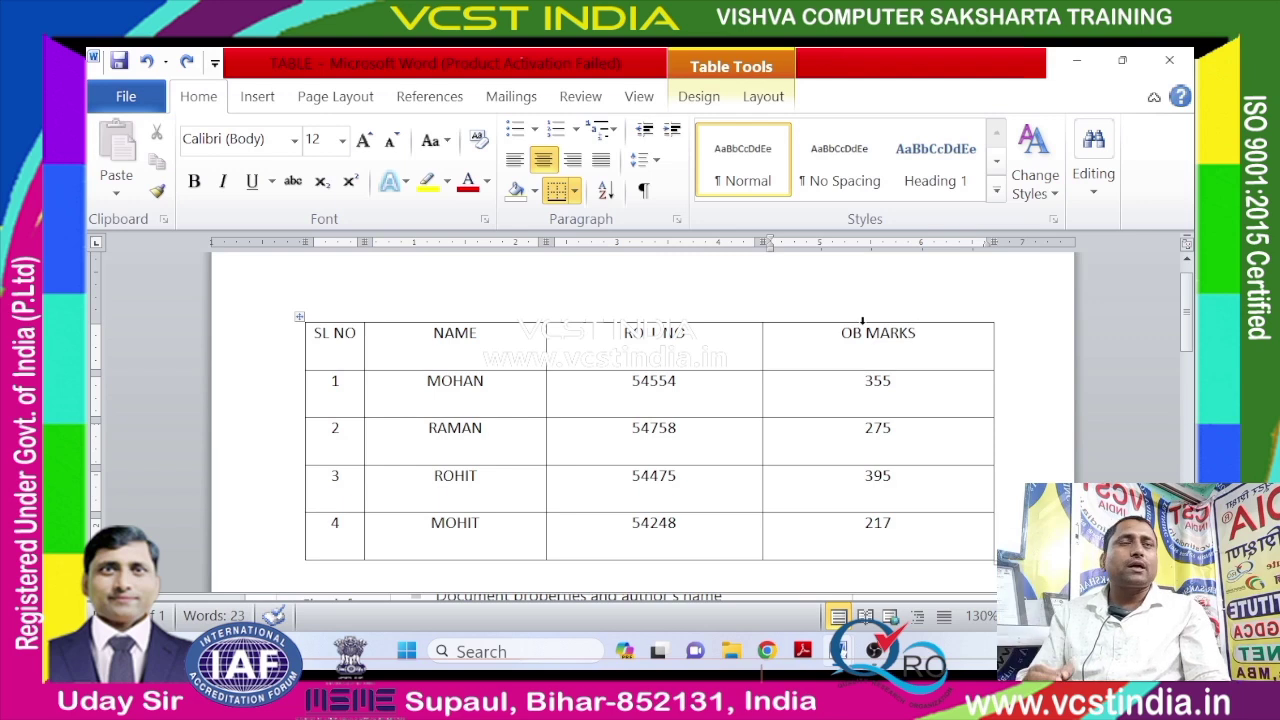
{"action": "left_click_drag", "start_coordinate": [852, 340], "coordinate": [920, 541]}
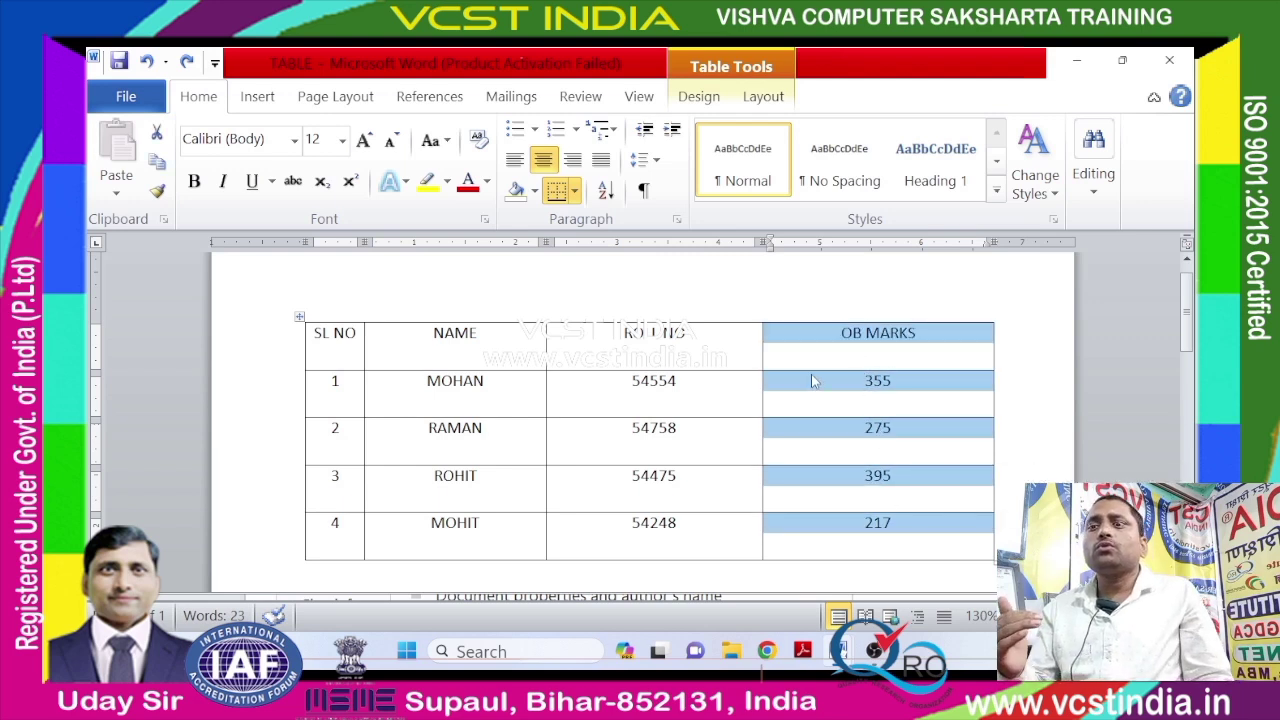
{"action": "left_click", "coordinate": [878, 370]}
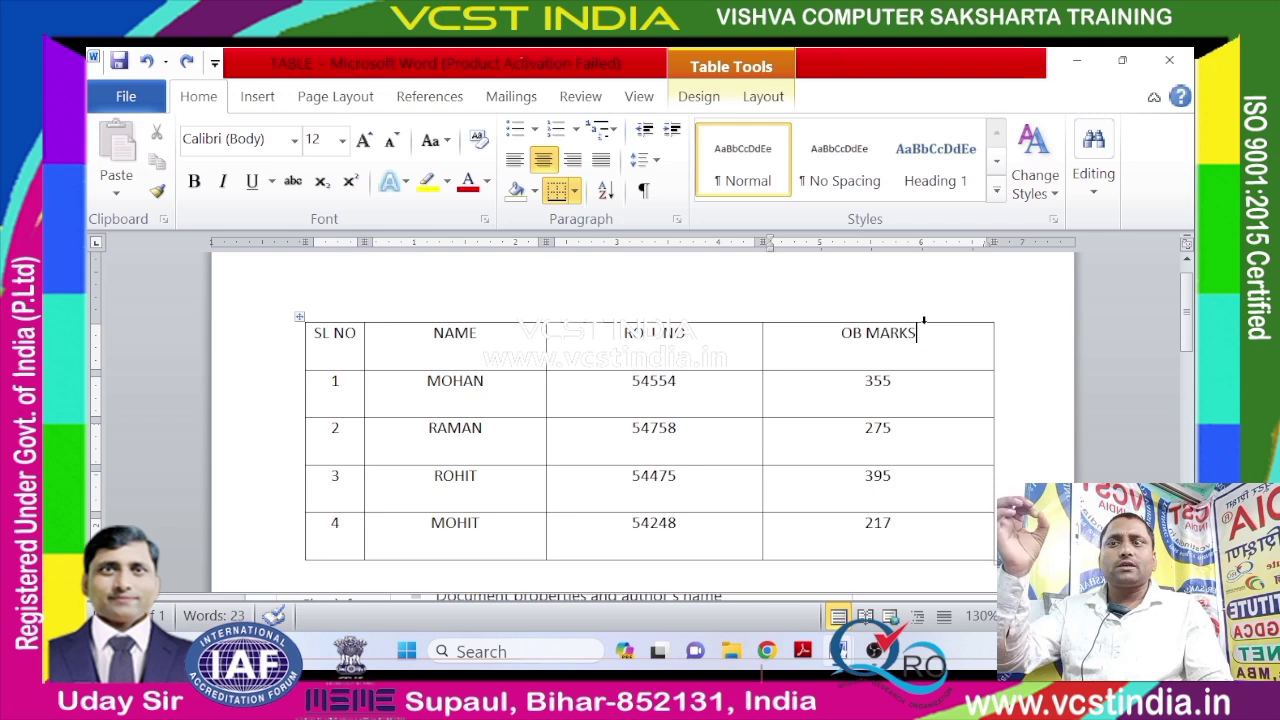
{"action": "left_click", "coordinate": [924, 320]}
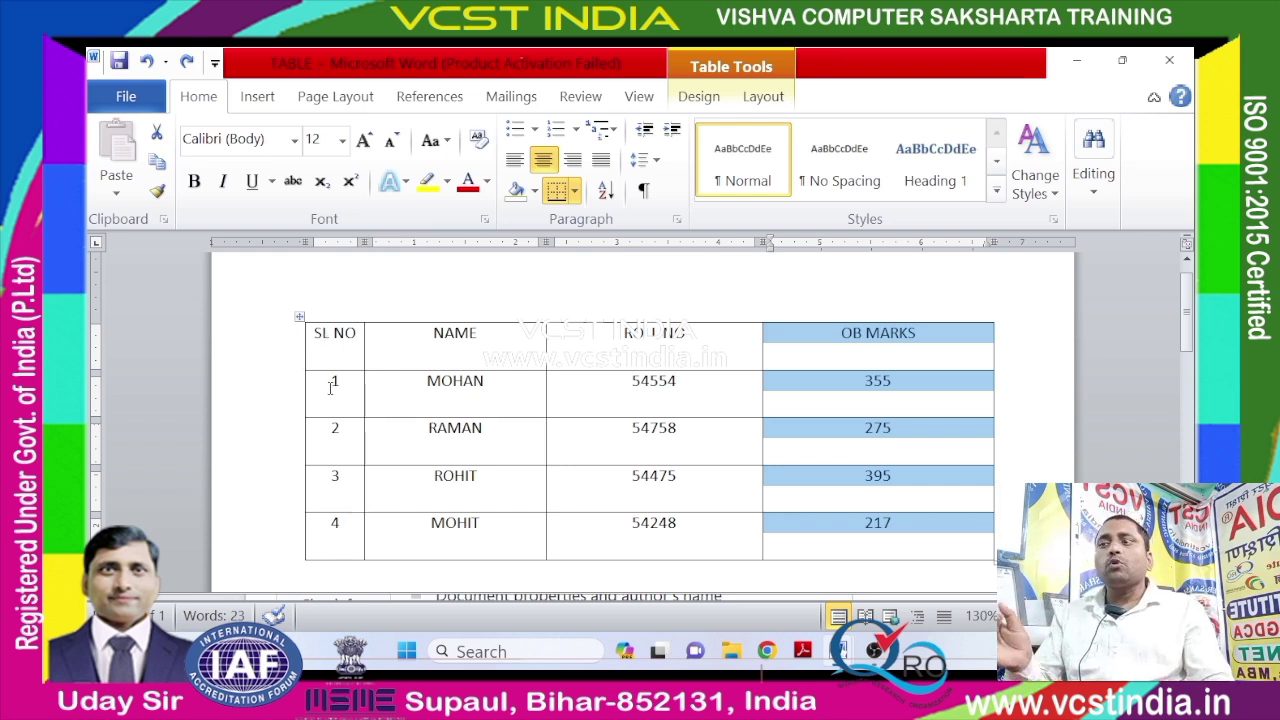
Select the SL NO values 1 to 4 in the first column.
{"action": "left_click_drag", "start_coordinate": [330, 388], "coordinate": [350, 523]}
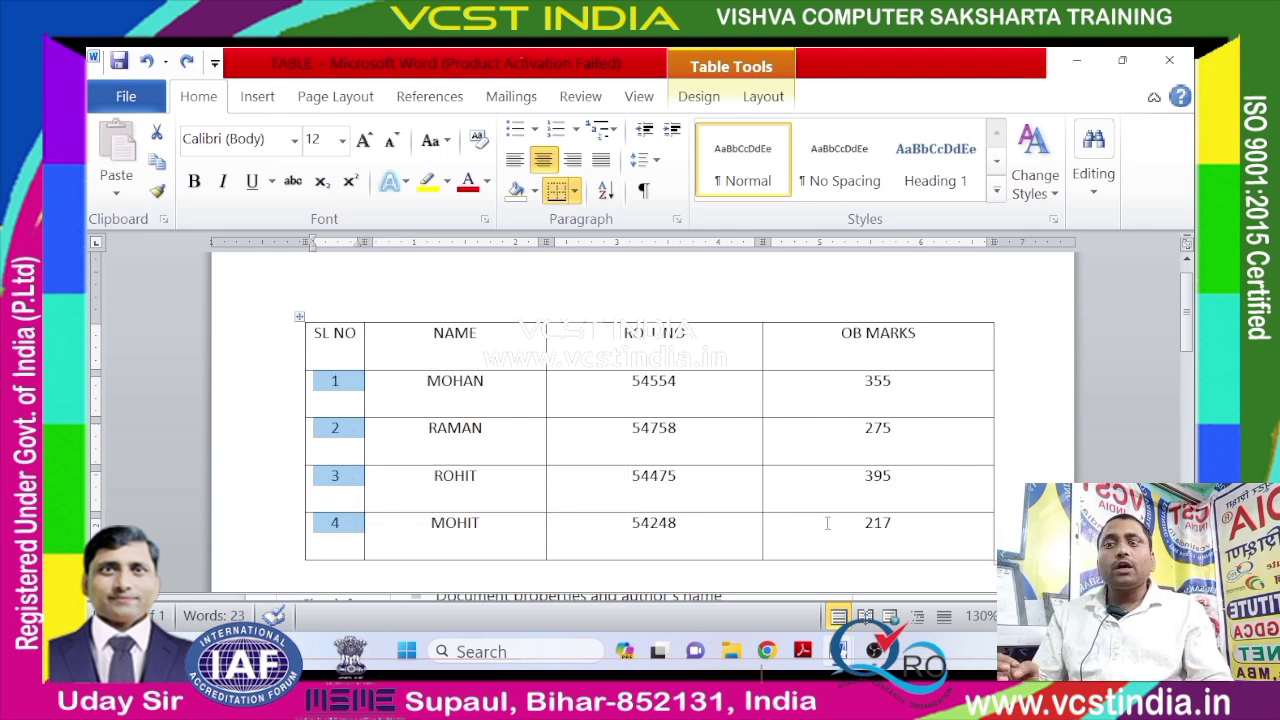
{"action": "left_click", "coordinate": [867, 530]}
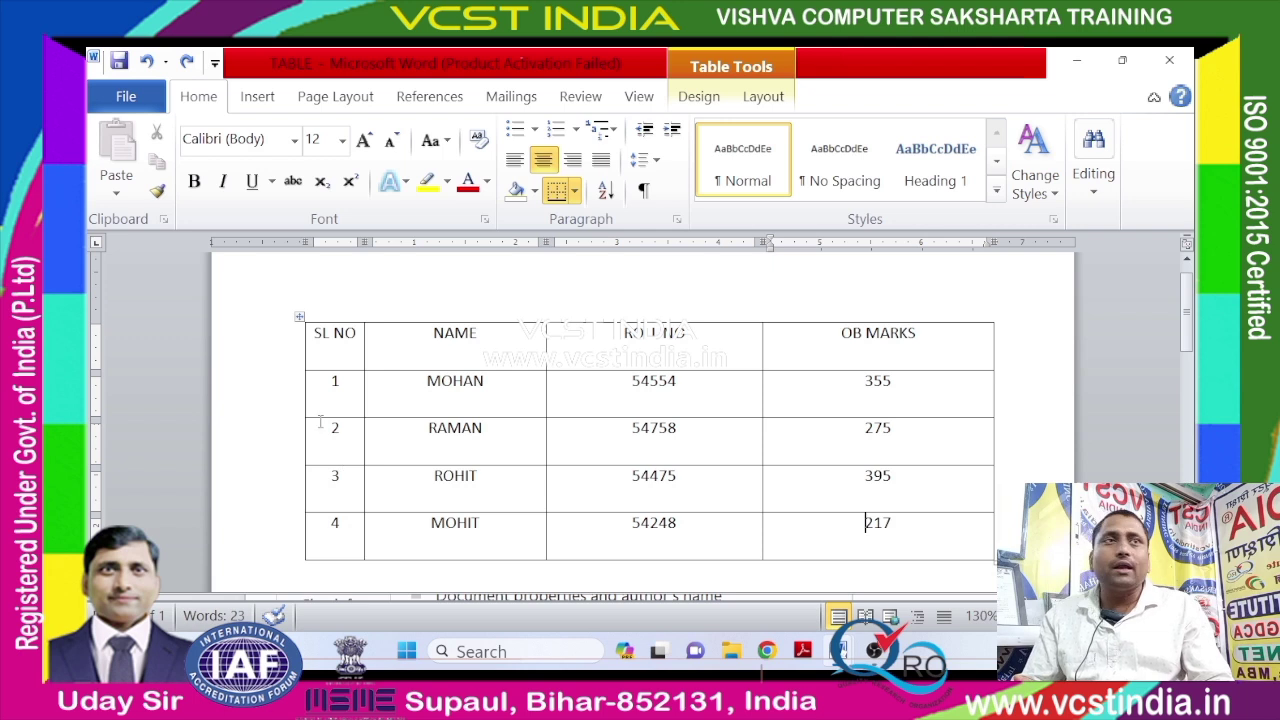
{"action": "left_click_drag", "start_coordinate": [334, 381], "coordinate": [335, 525]}
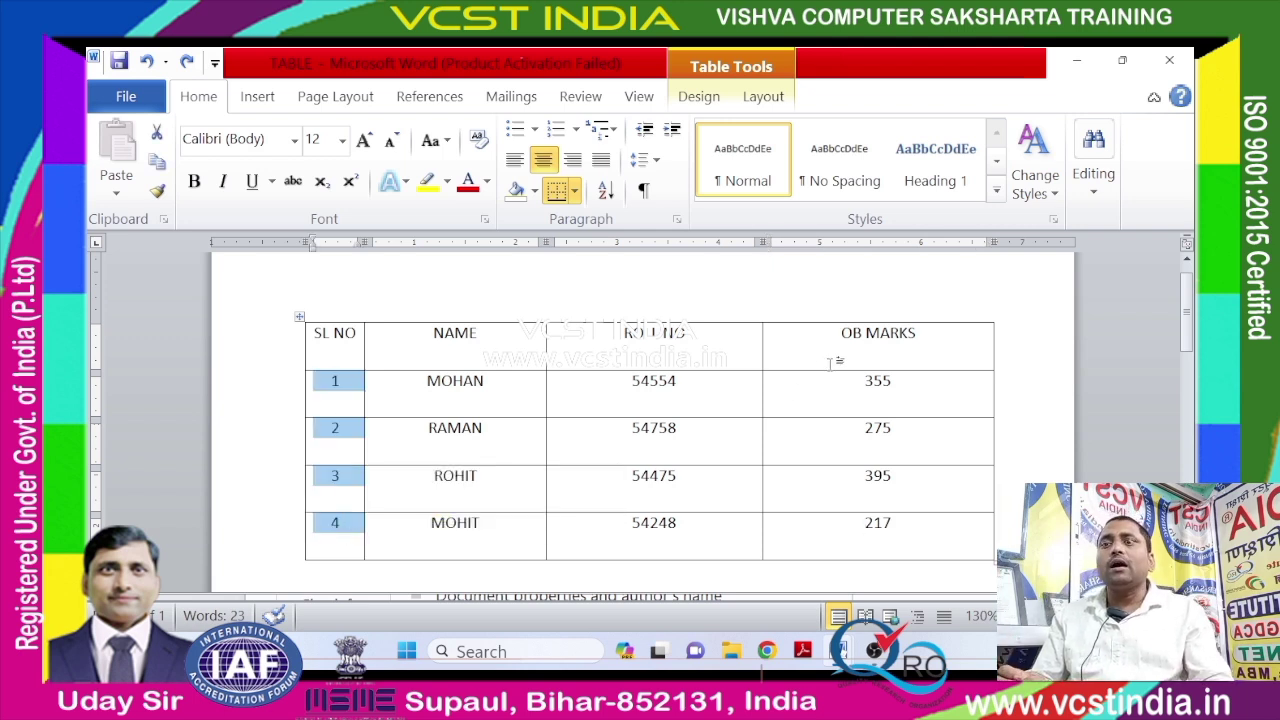
{"action": "left_click", "coordinate": [851, 342]}
Sort the table by Column 4, Number, Ascending so marks run from 217 to 395.
{"action": "left_click_drag", "start_coordinate": [832, 328], "coordinate": [850, 525]}
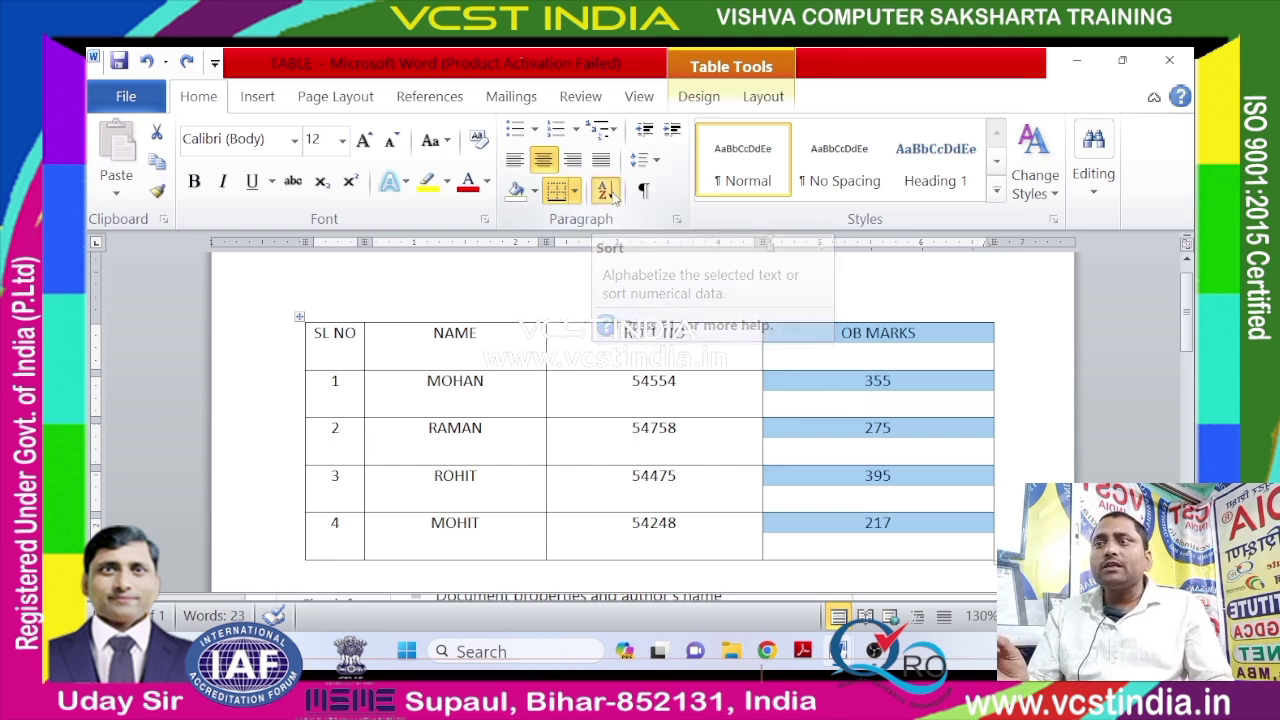
{"action": "left_click", "coordinate": [608, 192]}
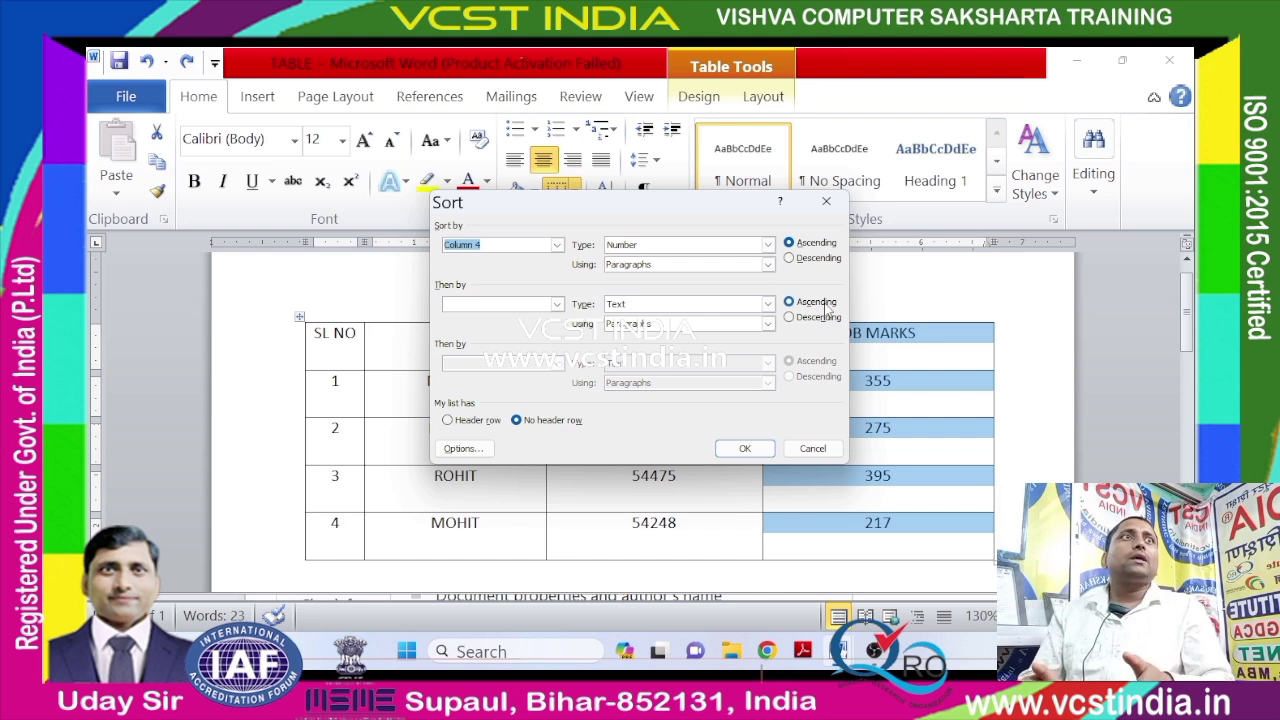
{"action": "left_click", "coordinate": [764, 451]}
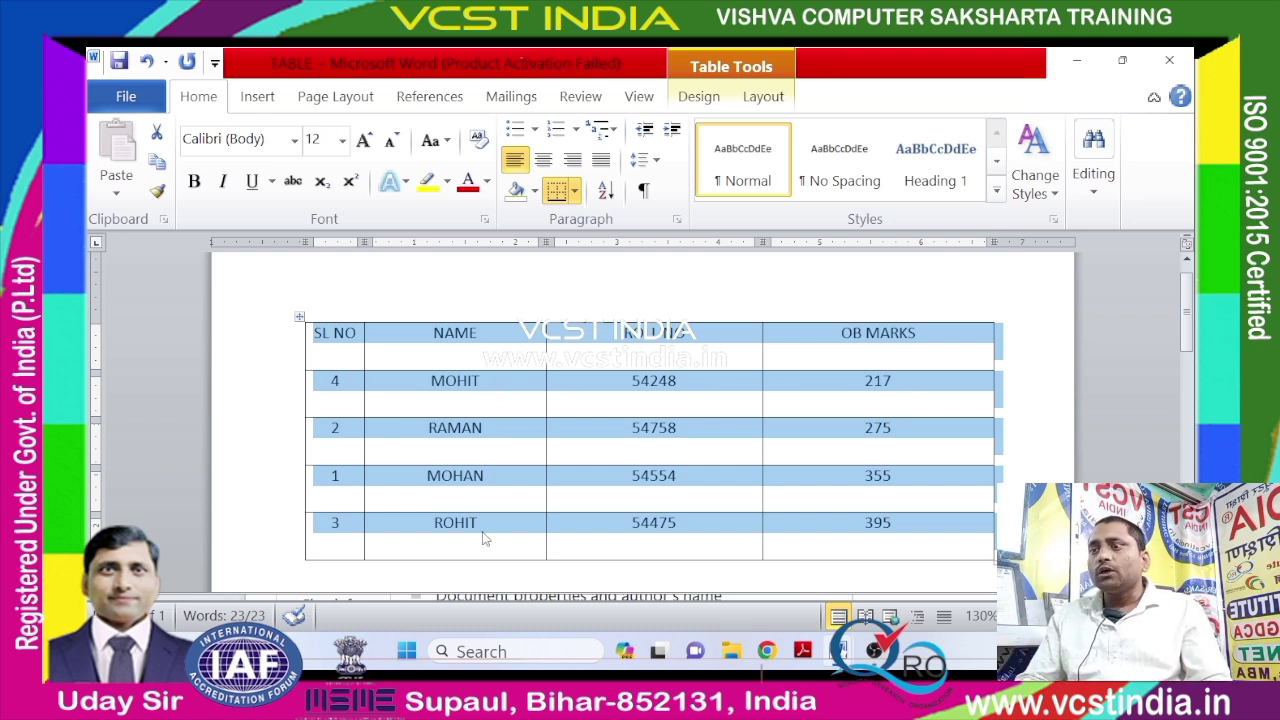
{"action": "left_click", "coordinate": [897, 387]}
{"action": "left_click_drag", "start_coordinate": [895, 385], "coordinate": [851, 381]}
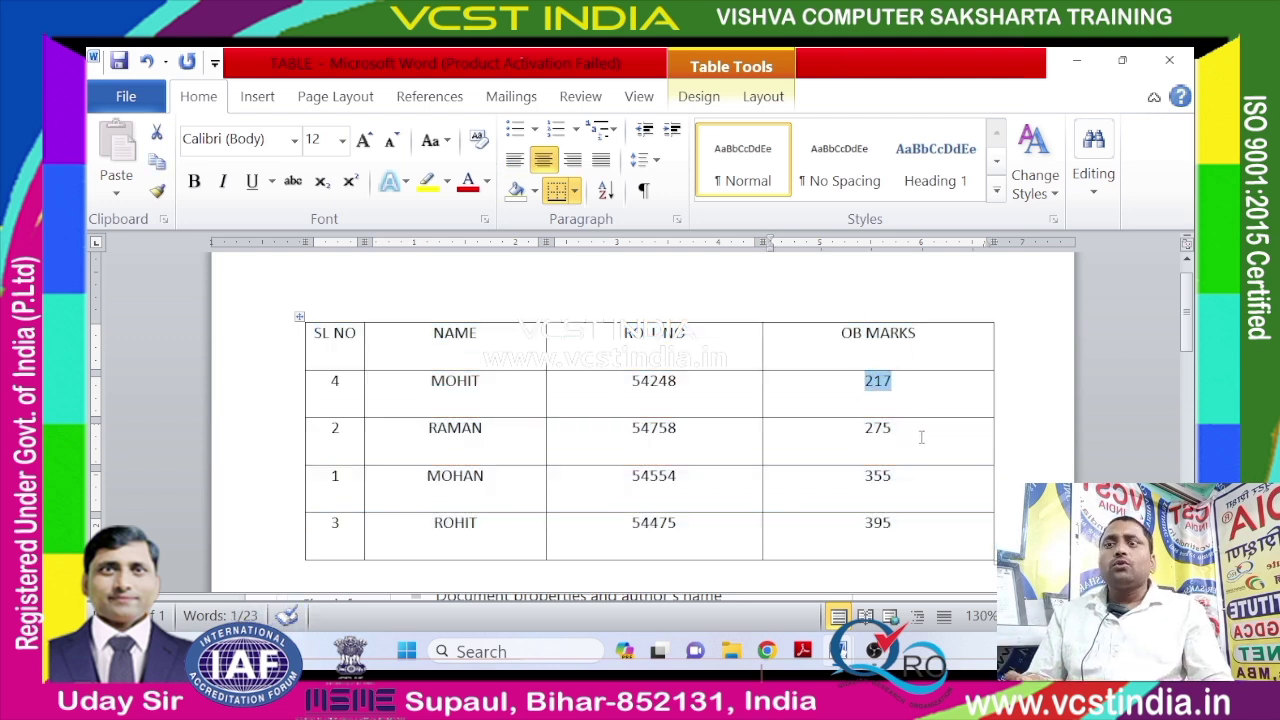
{"action": "left_click", "coordinate": [887, 428]}
{"action": "left_click_drag", "start_coordinate": [892, 428], "coordinate": [851, 440]}
{"action": "left_click_drag", "start_coordinate": [891, 477], "coordinate": [850, 477]}
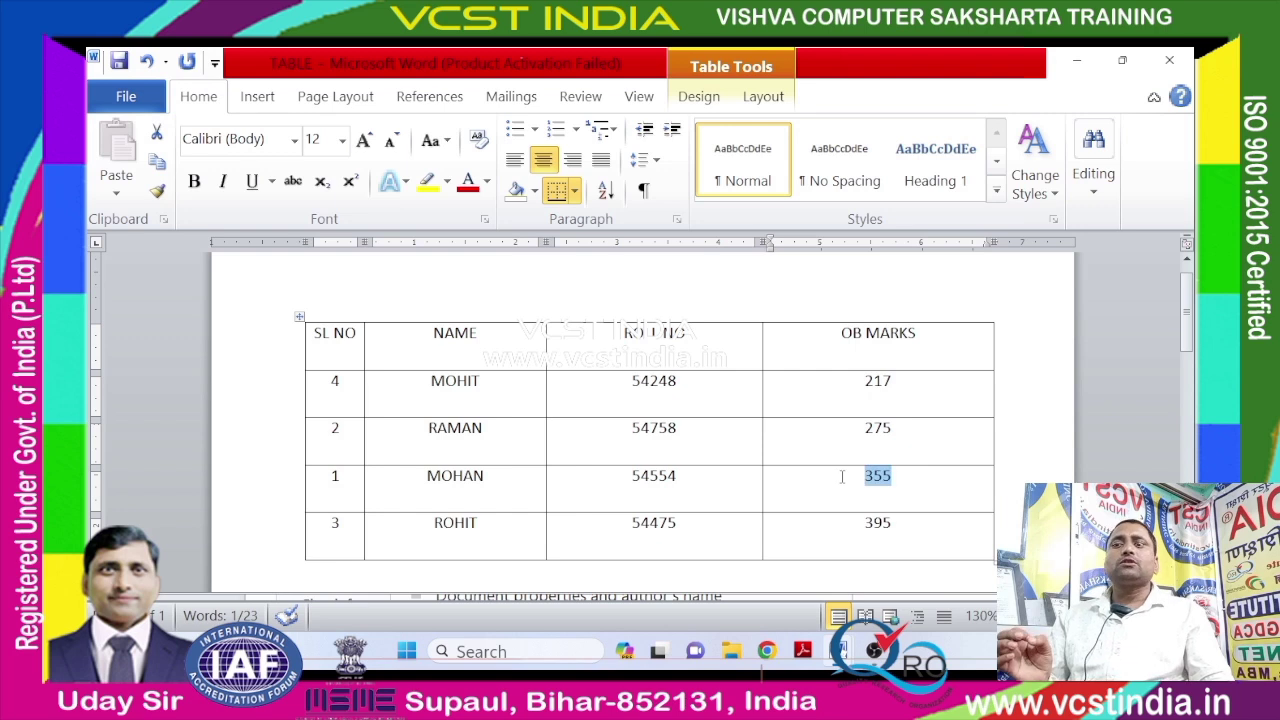
{"action": "left_click_drag", "start_coordinate": [893, 523], "coordinate": [855, 528]}
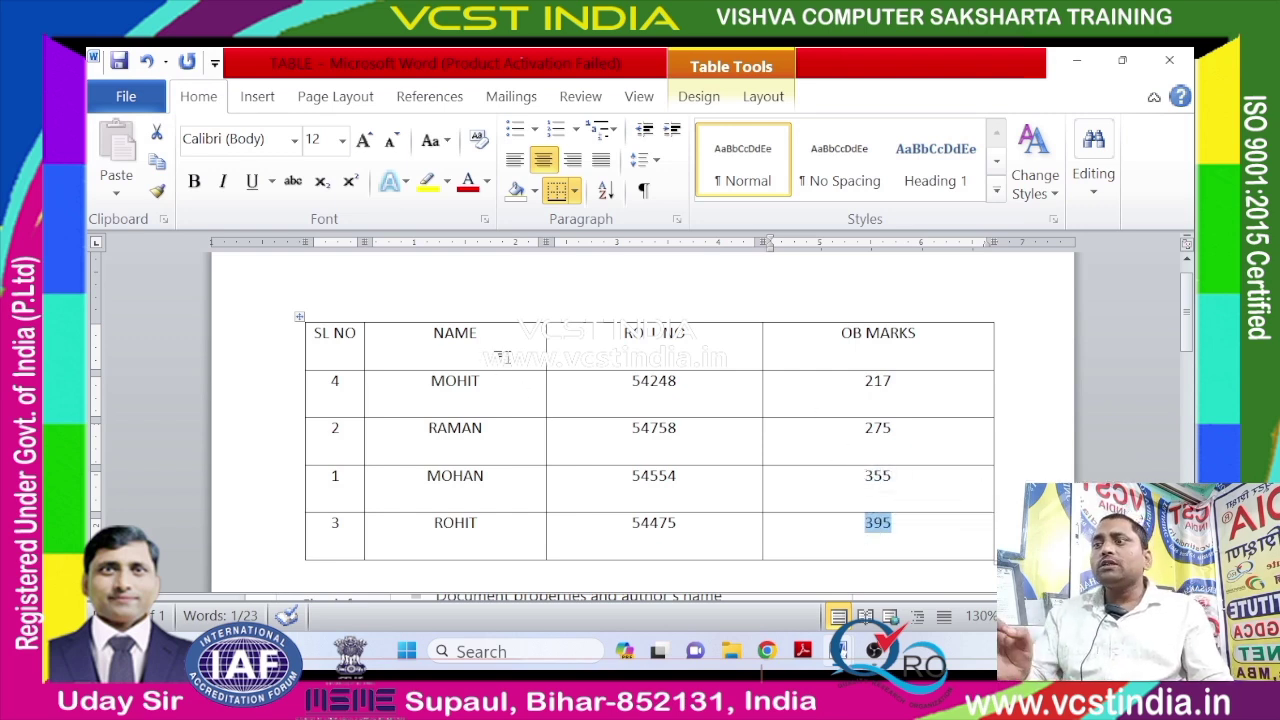
{"action": "left_click_drag", "start_coordinate": [501, 381], "coordinate": [470, 338]}
{"action": "left_click", "coordinate": [661, 400]}
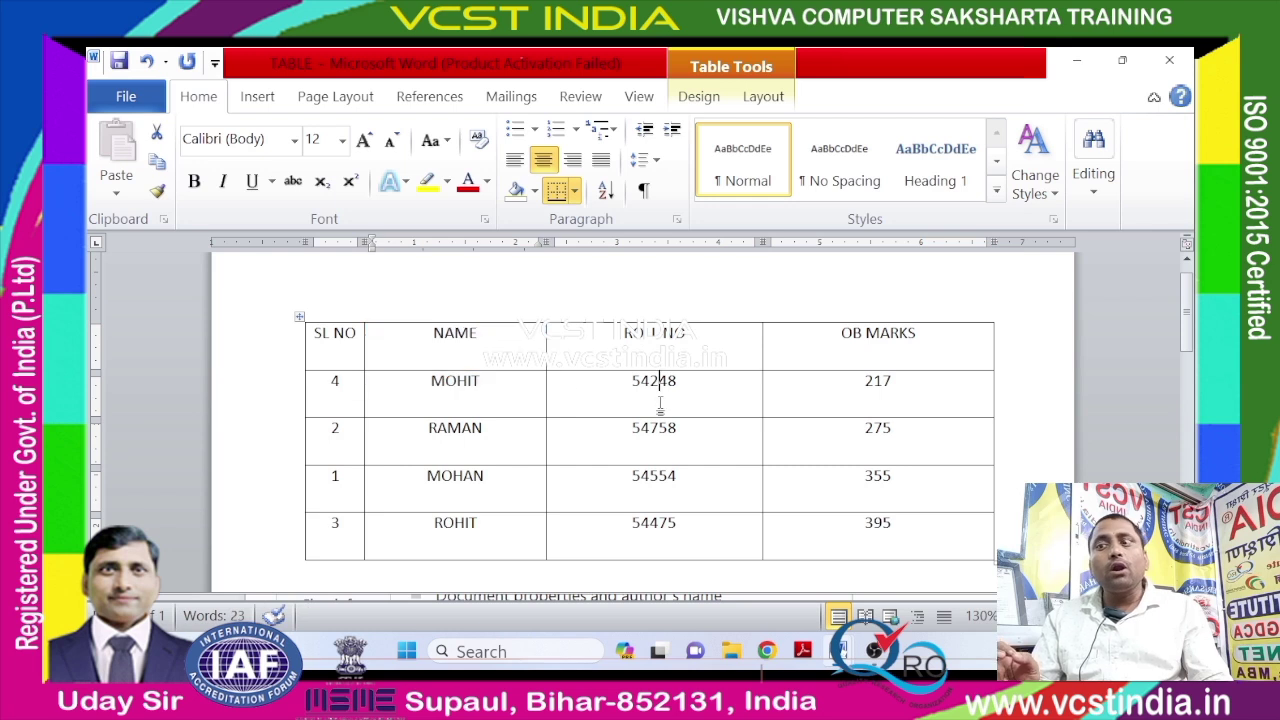
{"action": "left_click", "coordinate": [450, 412]}
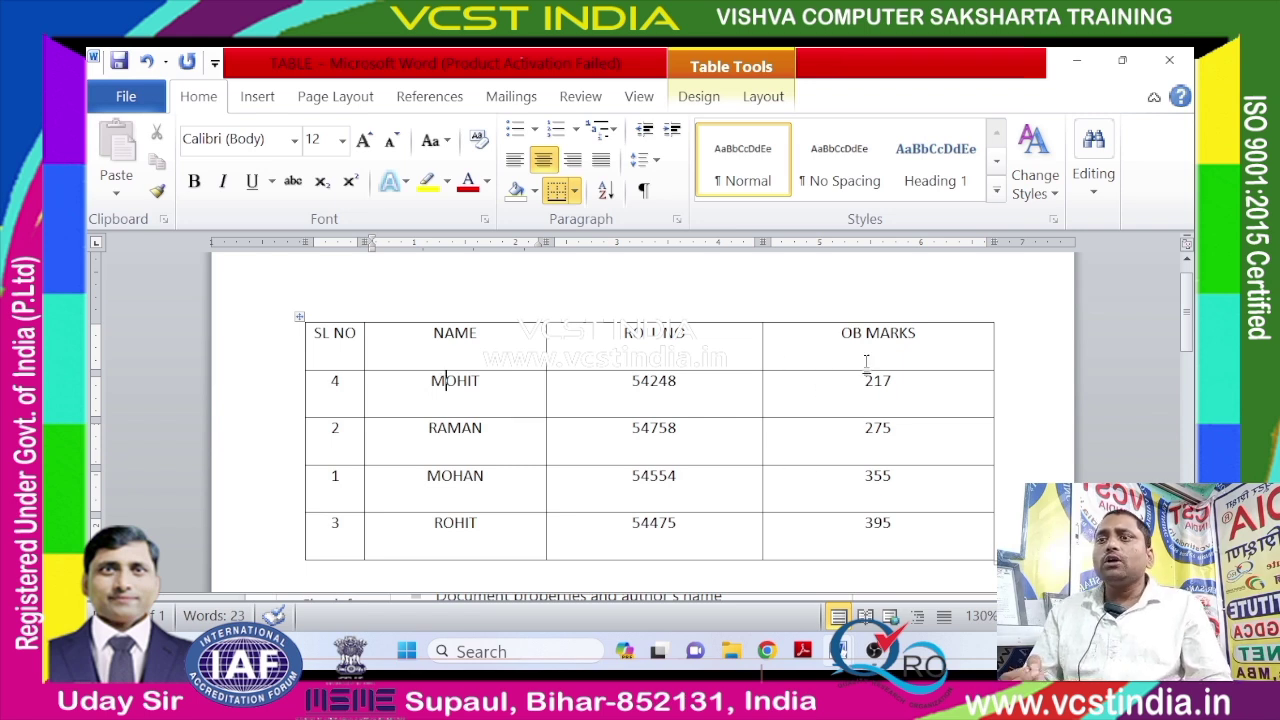
{"action": "left_click", "coordinate": [872, 318]}
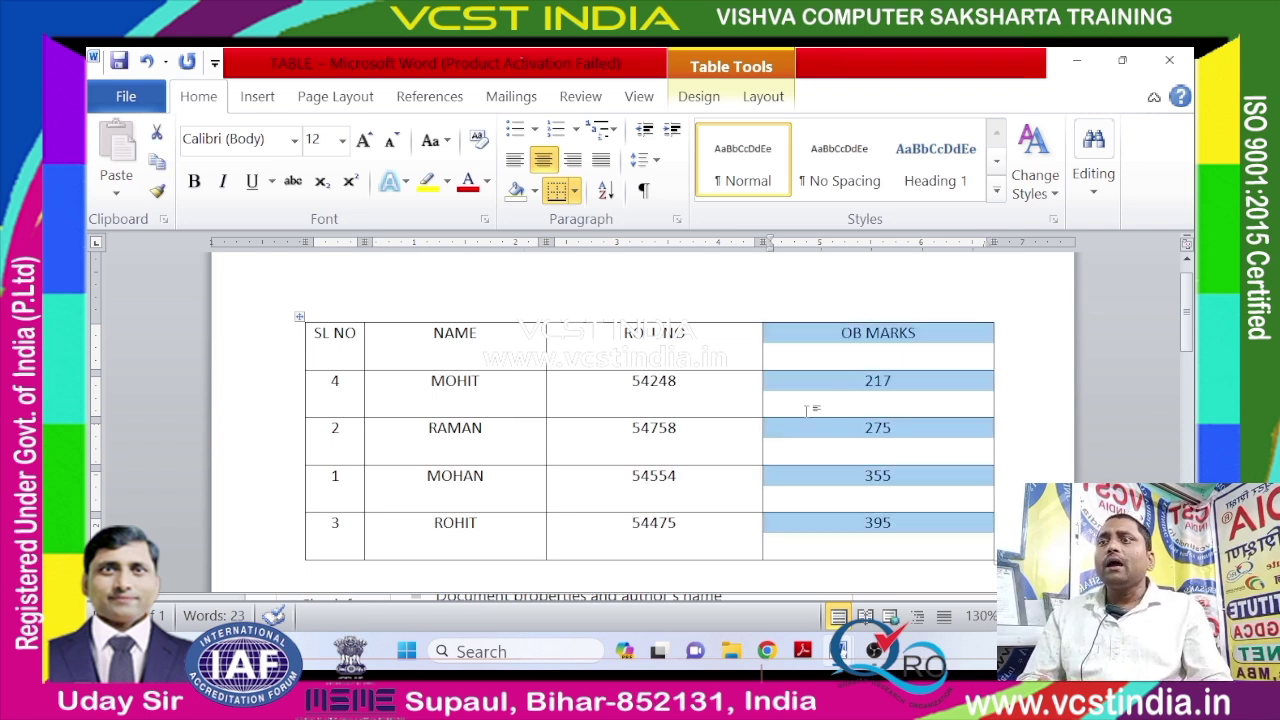
{"action": "left_click", "coordinate": [606, 190]}
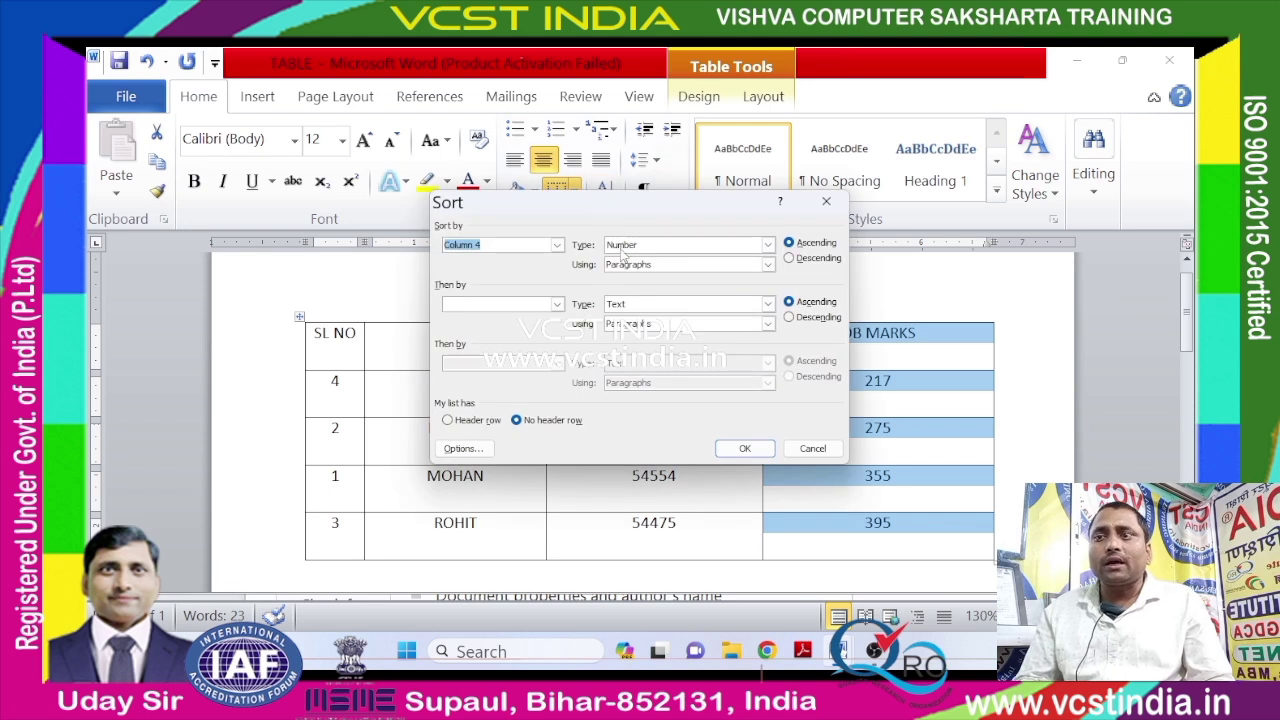
{"action": "left_click", "coordinate": [790, 259]}
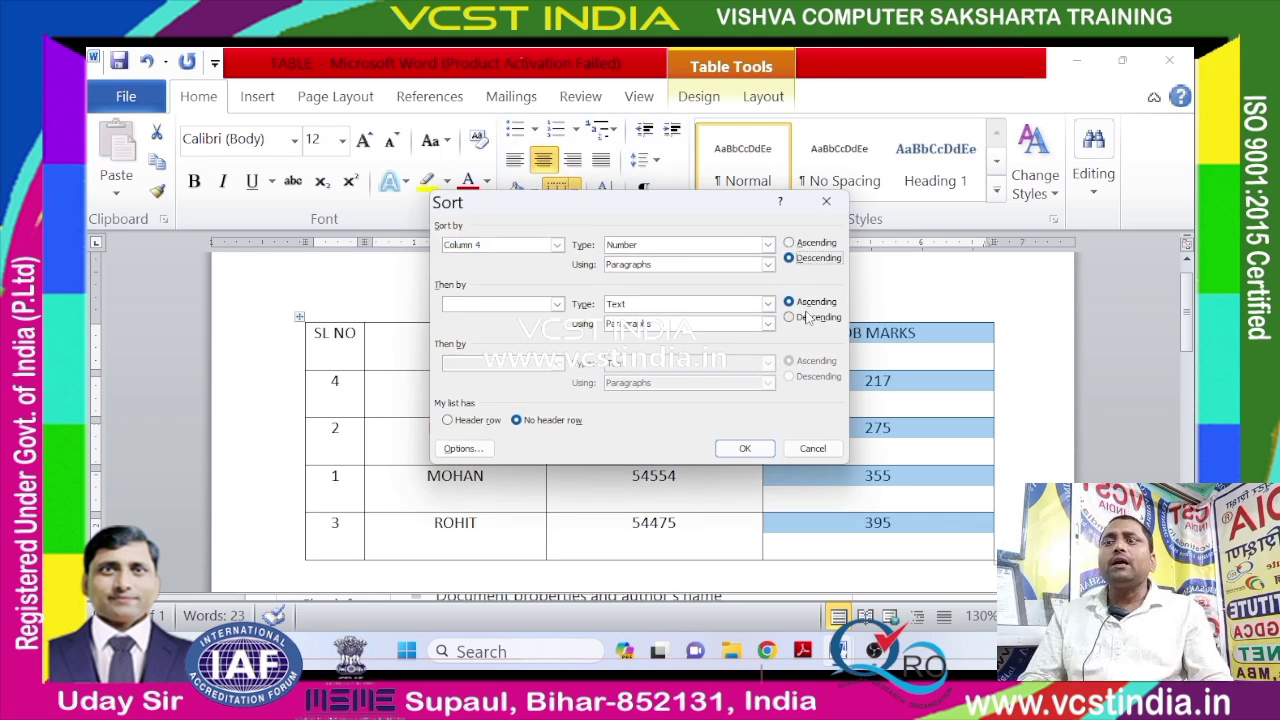
{"action": "left_click", "coordinate": [803, 319]}
{"action": "left_click", "coordinate": [745, 448]}
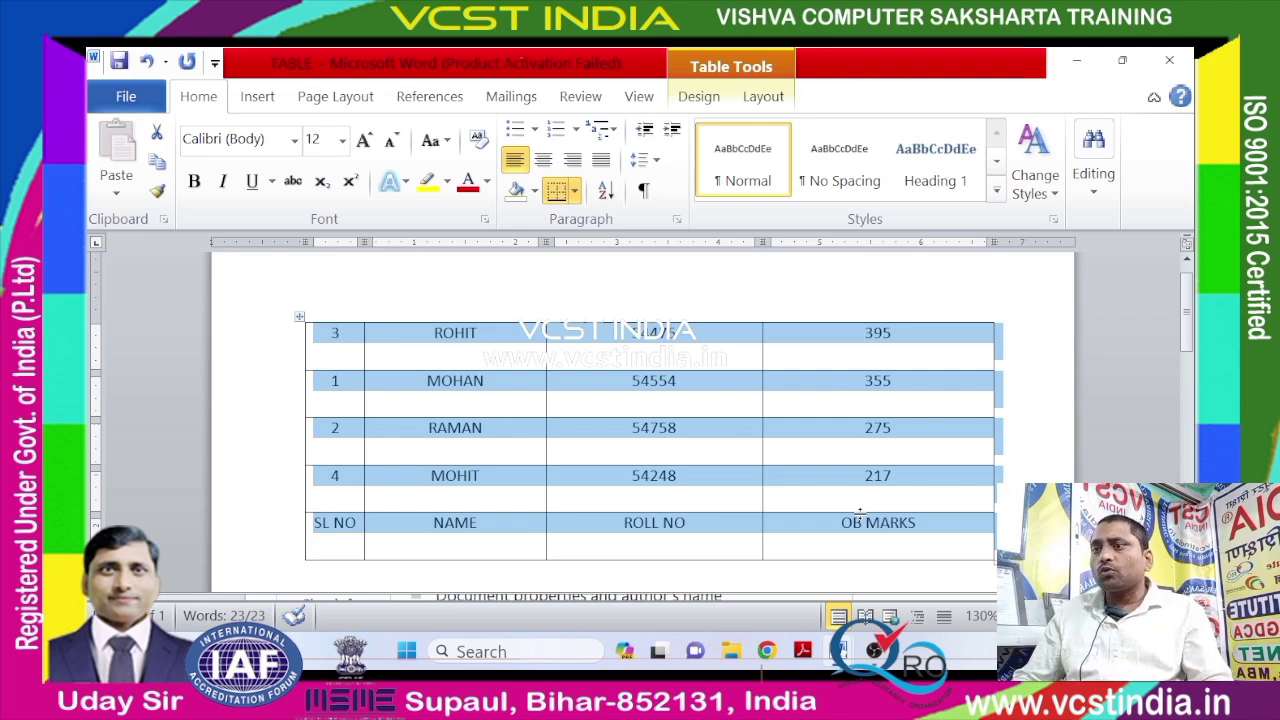
{"action": "key", "text": "ctrl+z"}
Sort the marks values 217 to 395 in descending order, then undo that sort.
{"action": "left_click", "coordinate": [866, 477]}
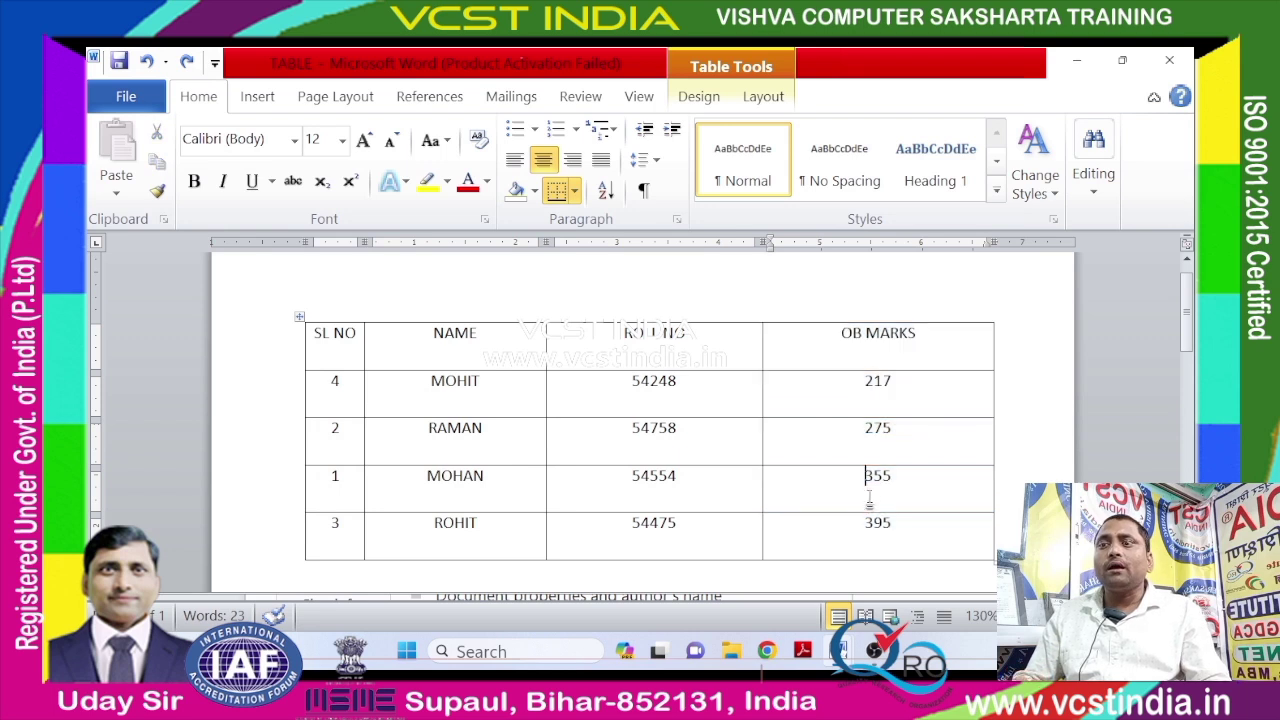
{"action": "left_click_drag", "start_coordinate": [826, 378], "coordinate": [893, 520]}
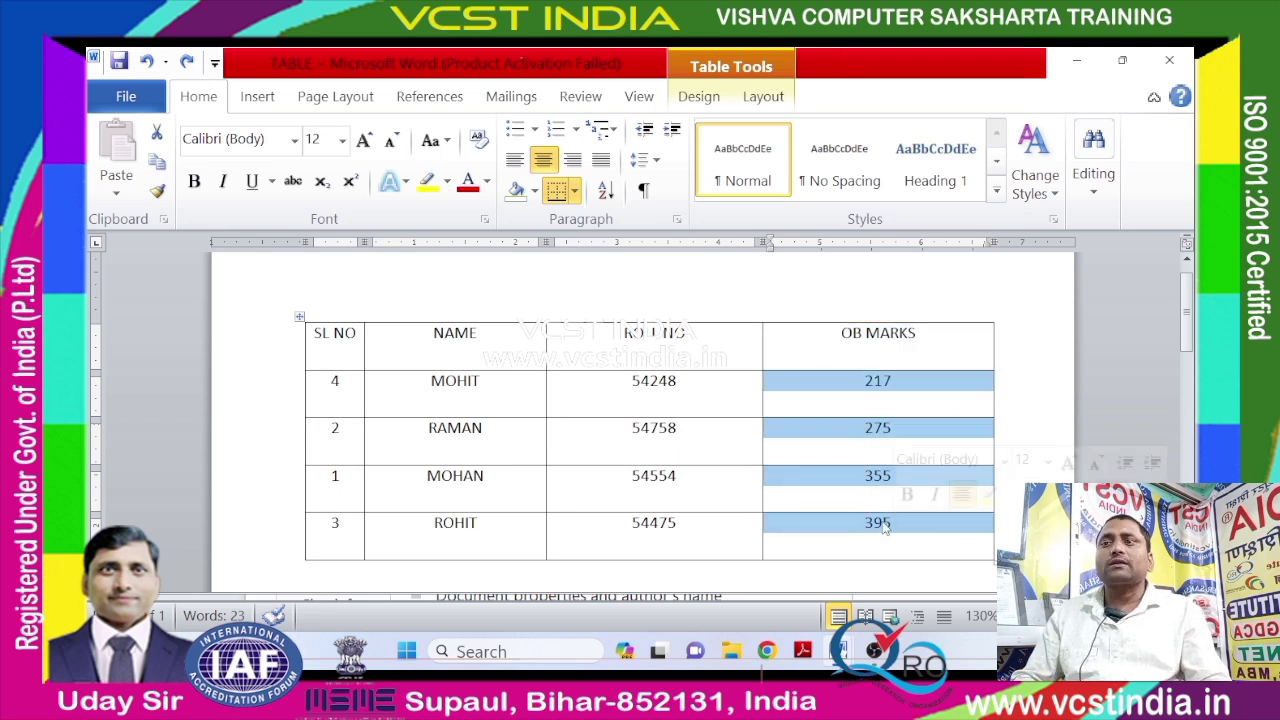
{"action": "left_click", "coordinate": [605, 190]}
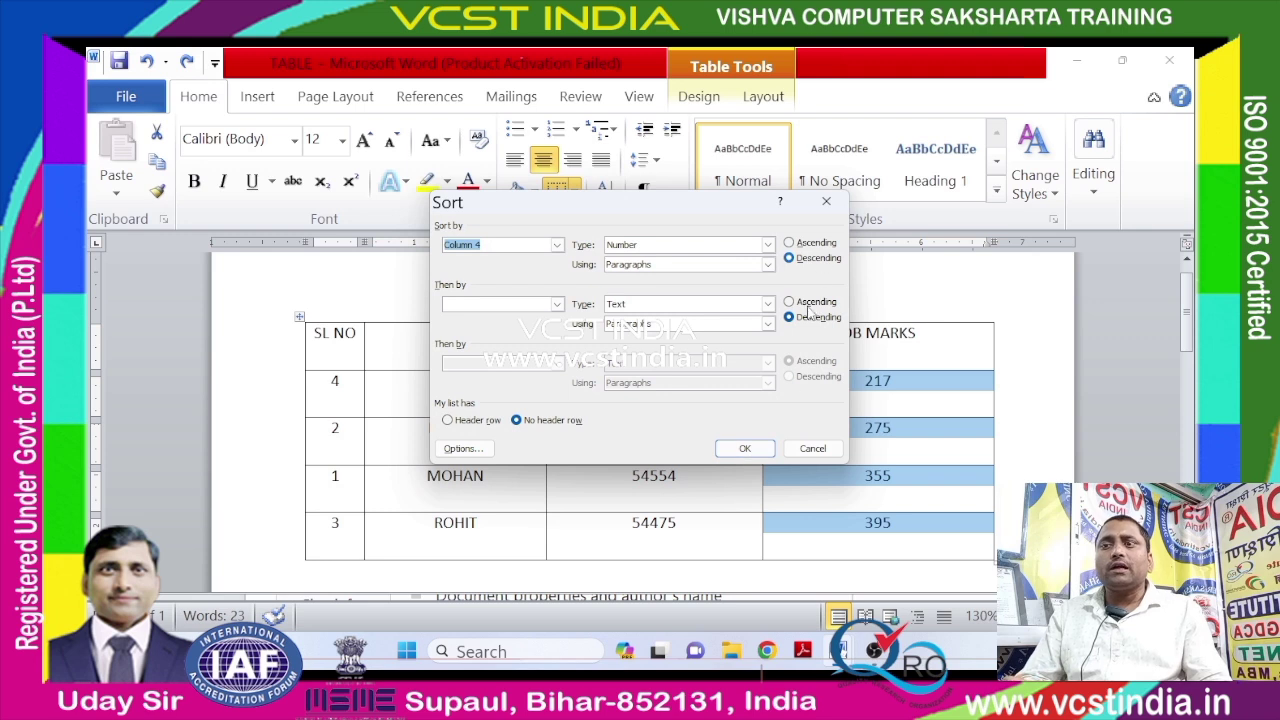
{"action": "left_click", "coordinate": [745, 449]}
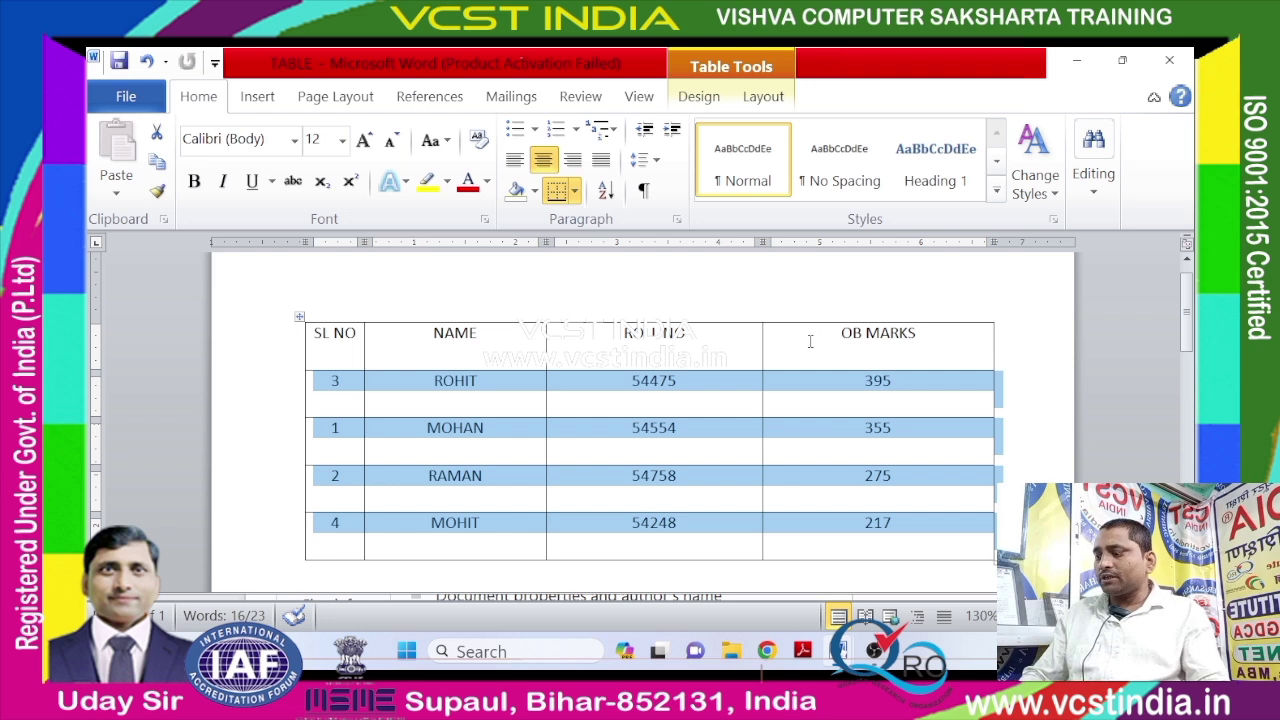
{"action": "key", "text": "ctrl+z"}
Reselect the four marks and sort by Column 4, Number, Descending, putting ROHIT 395 first.
{"action": "left_click", "coordinate": [886, 331]}
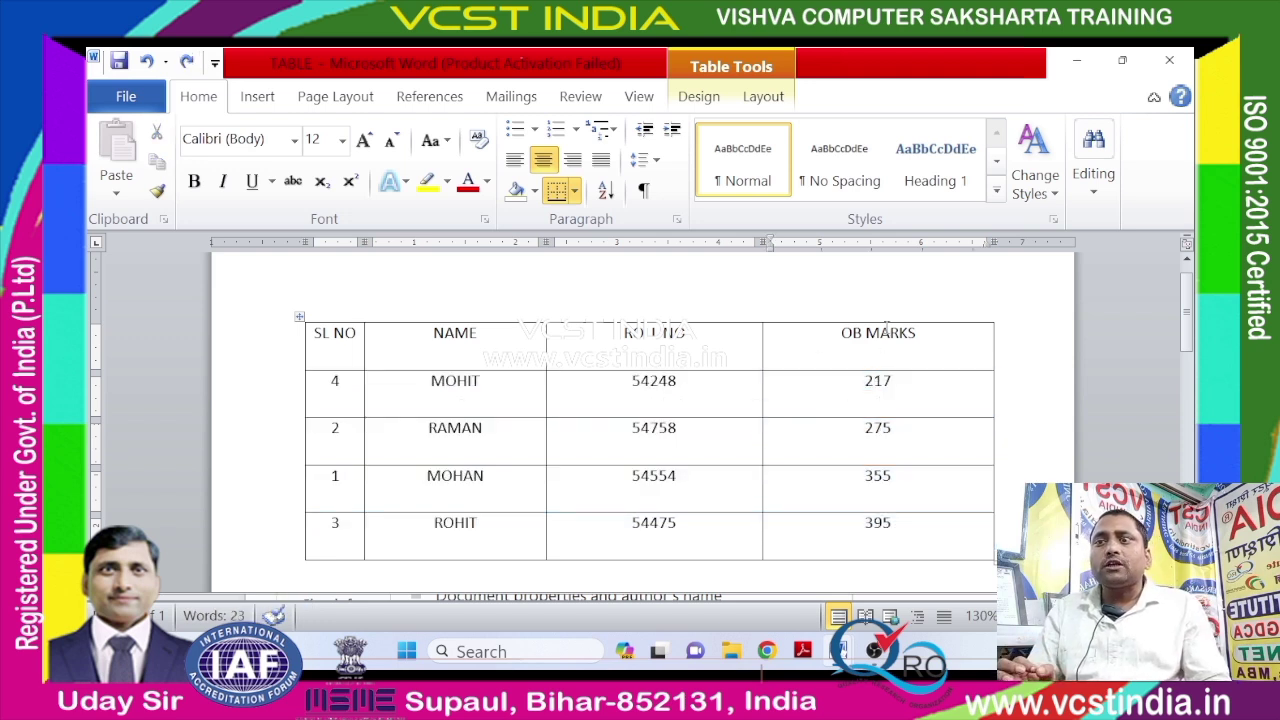
{"action": "left_click", "coordinate": [886, 318]}
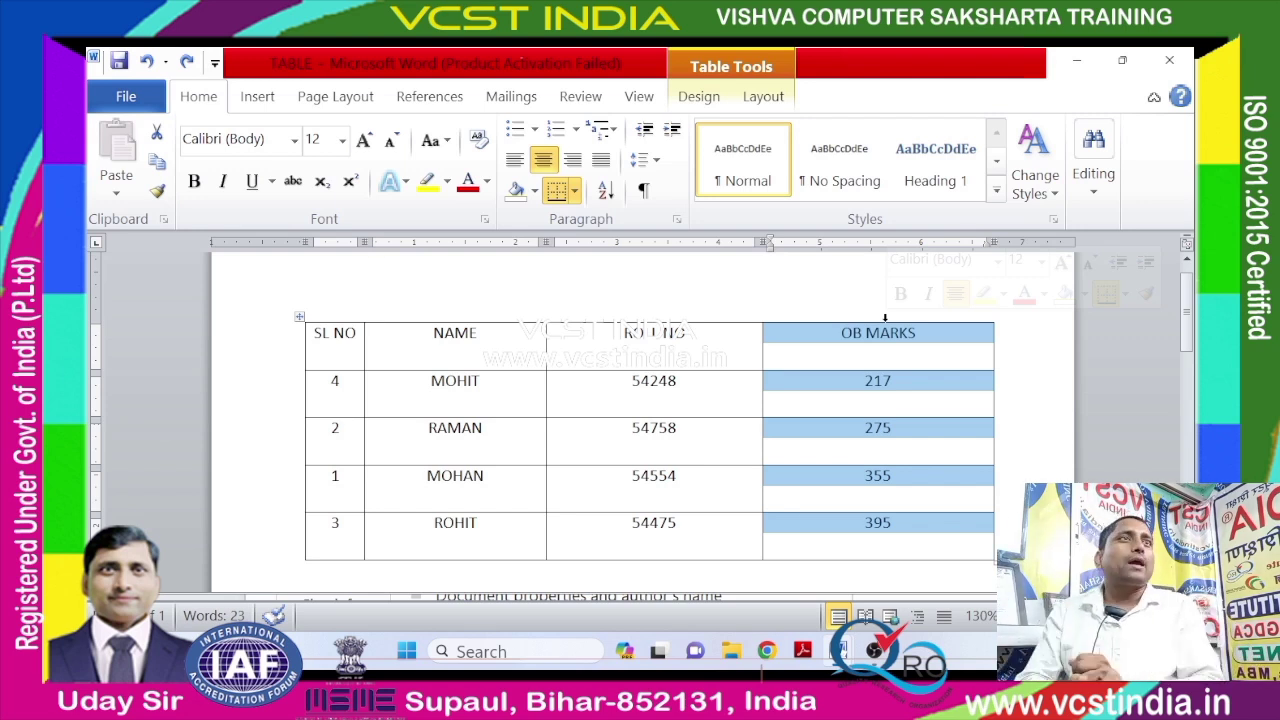
{"action": "left_click", "coordinate": [852, 392]}
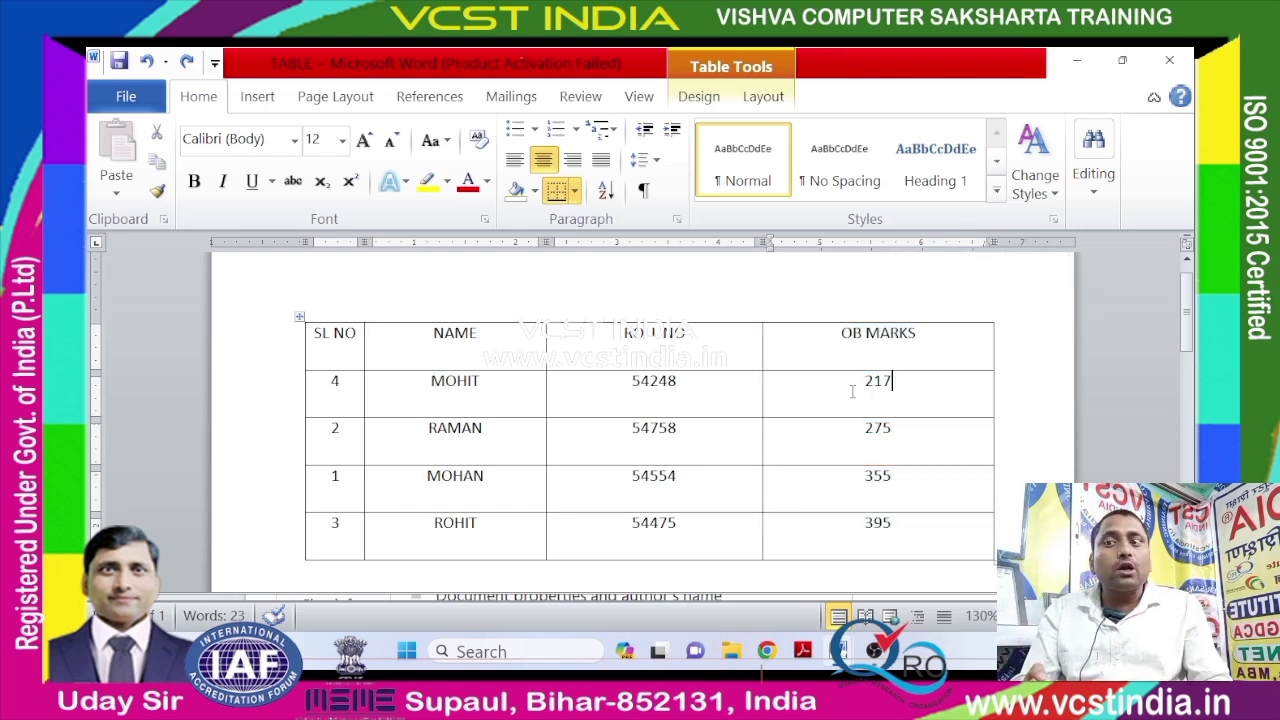
{"action": "left_click_drag", "start_coordinate": [855, 383], "coordinate": [908, 532]}
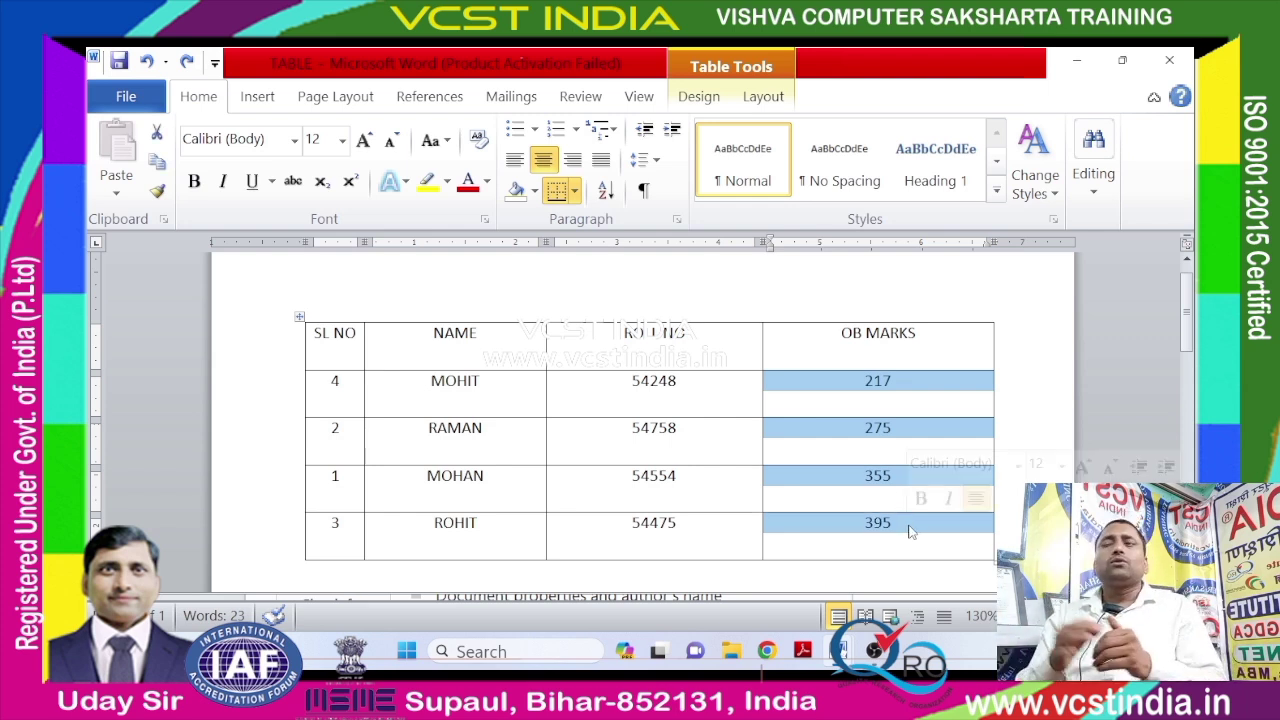
{"action": "left_click", "coordinate": [606, 190]}
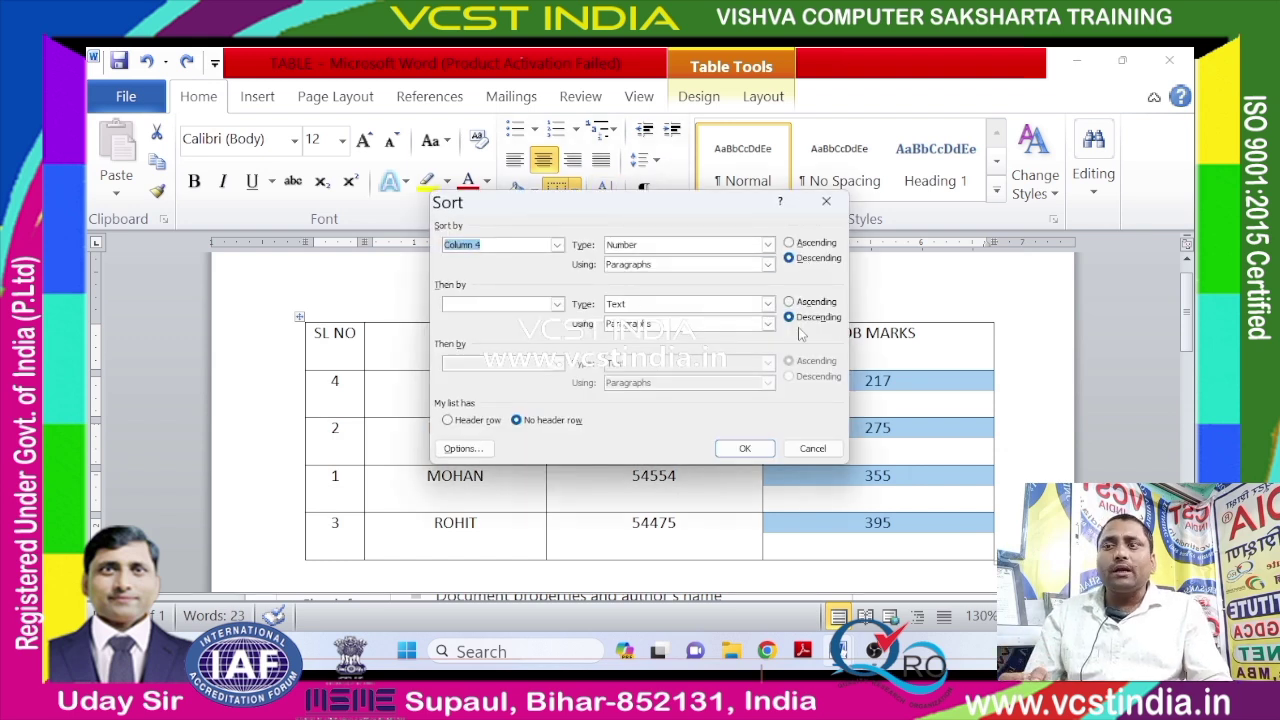
{"action": "left_click", "coordinate": [744, 448]}
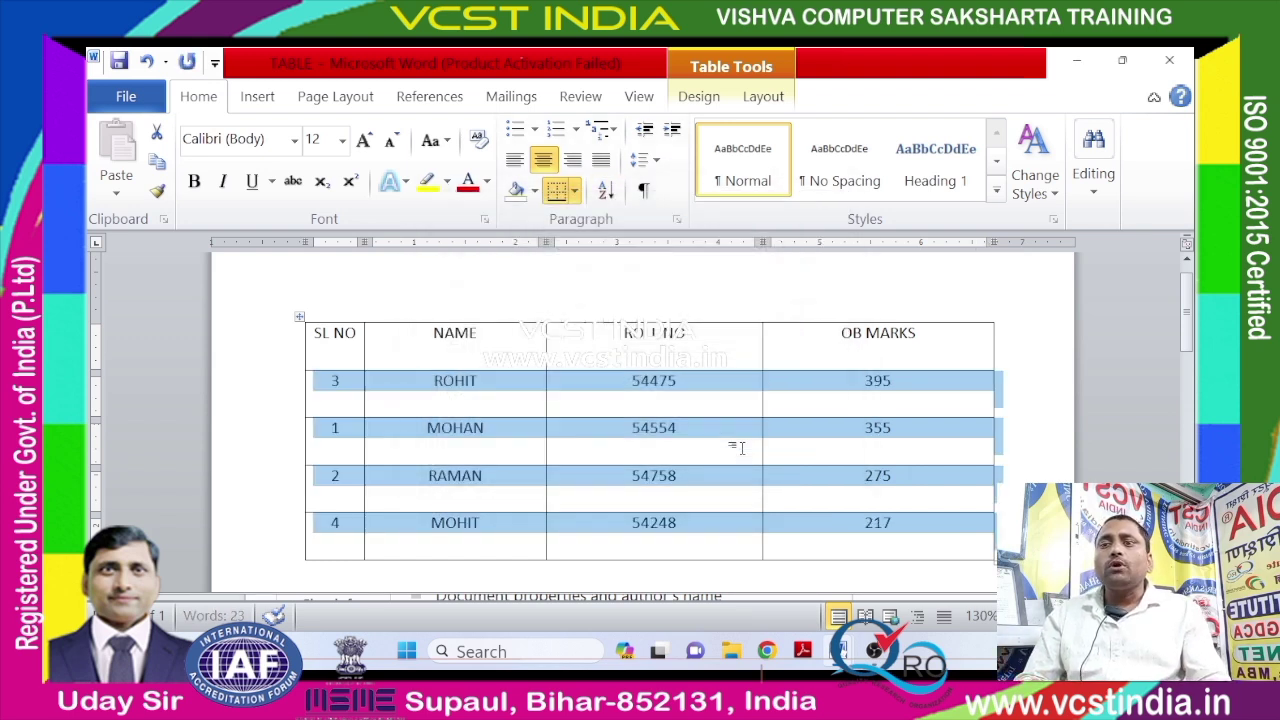
{"action": "left_click", "coordinate": [901, 384]}
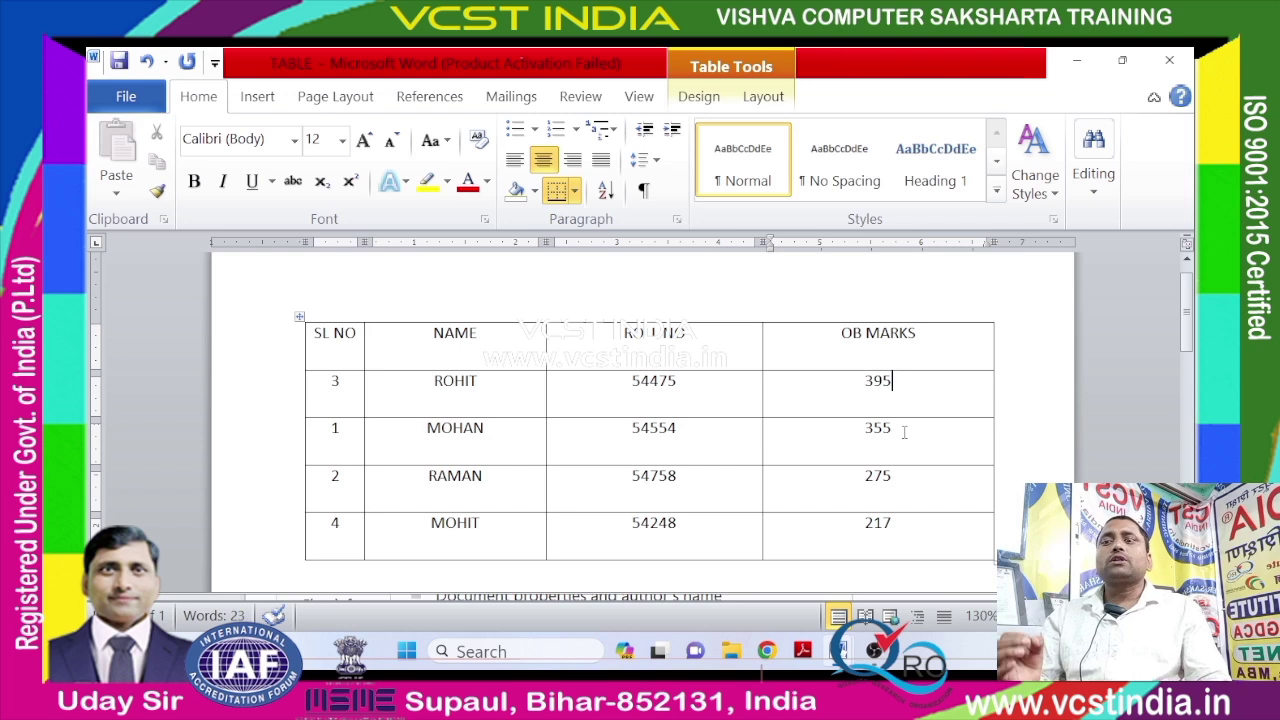
{"action": "left_click", "coordinate": [903, 430]}
{"action": "left_click", "coordinate": [901, 482]}
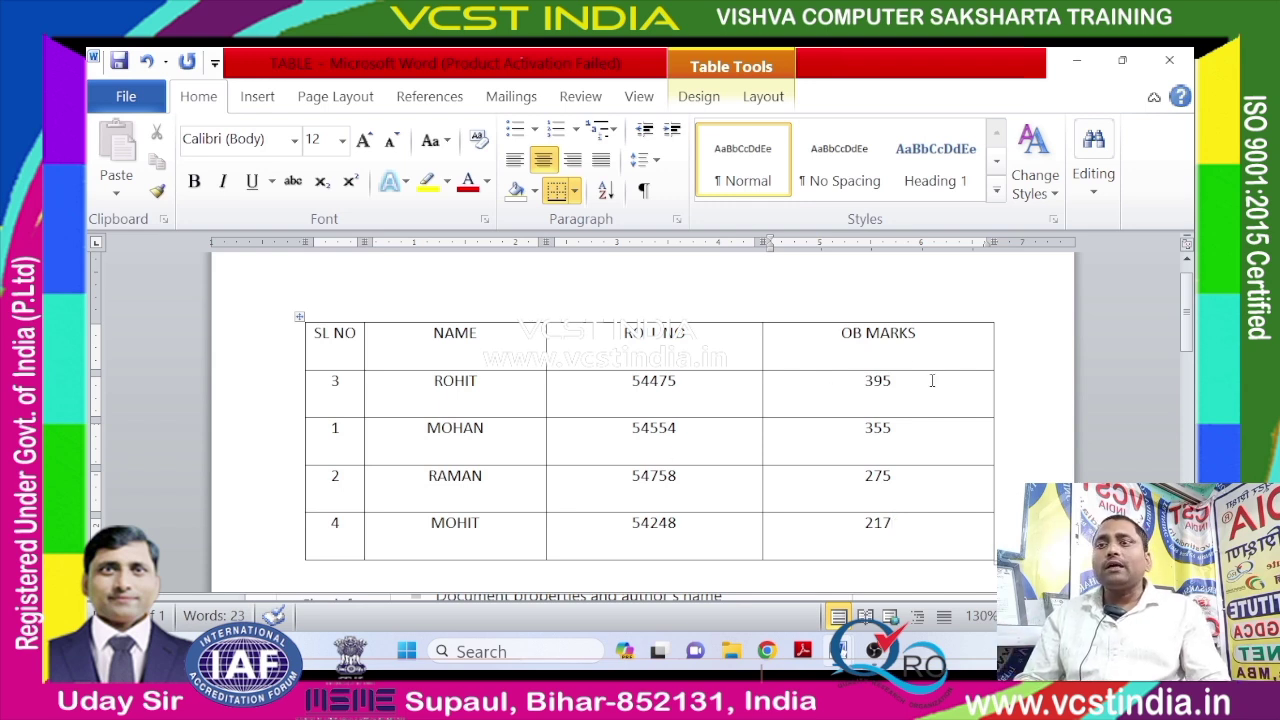
{"action": "left_click_drag", "start_coordinate": [931, 380], "coordinate": [373, 396]}
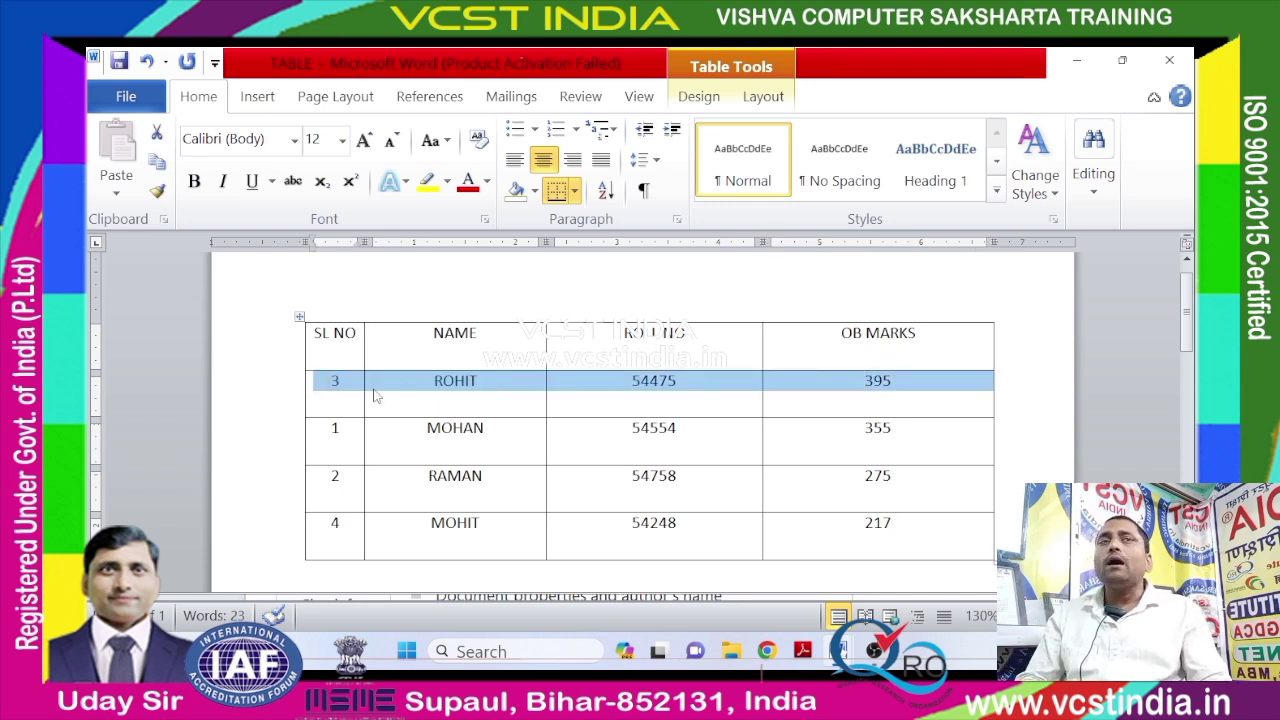
{"action": "left_click", "coordinate": [505, 400]}
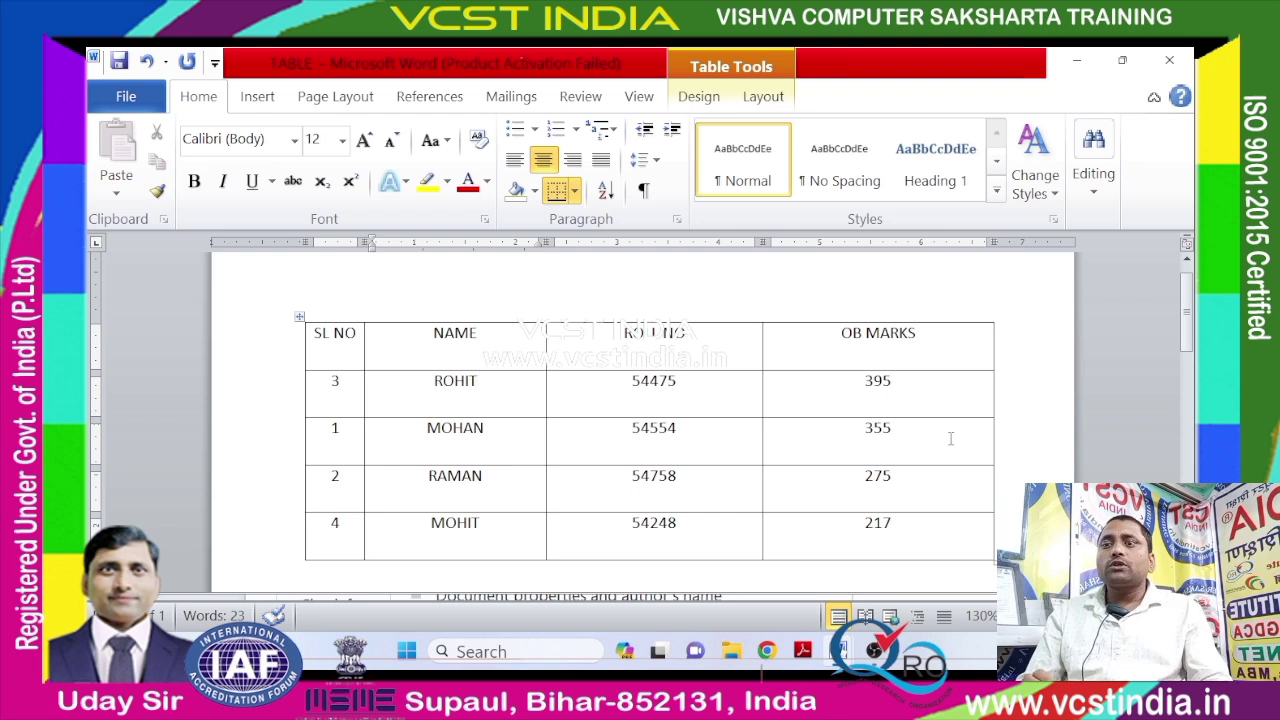
{"action": "left_click_drag", "start_coordinate": [950, 438], "coordinate": [466, 449]}
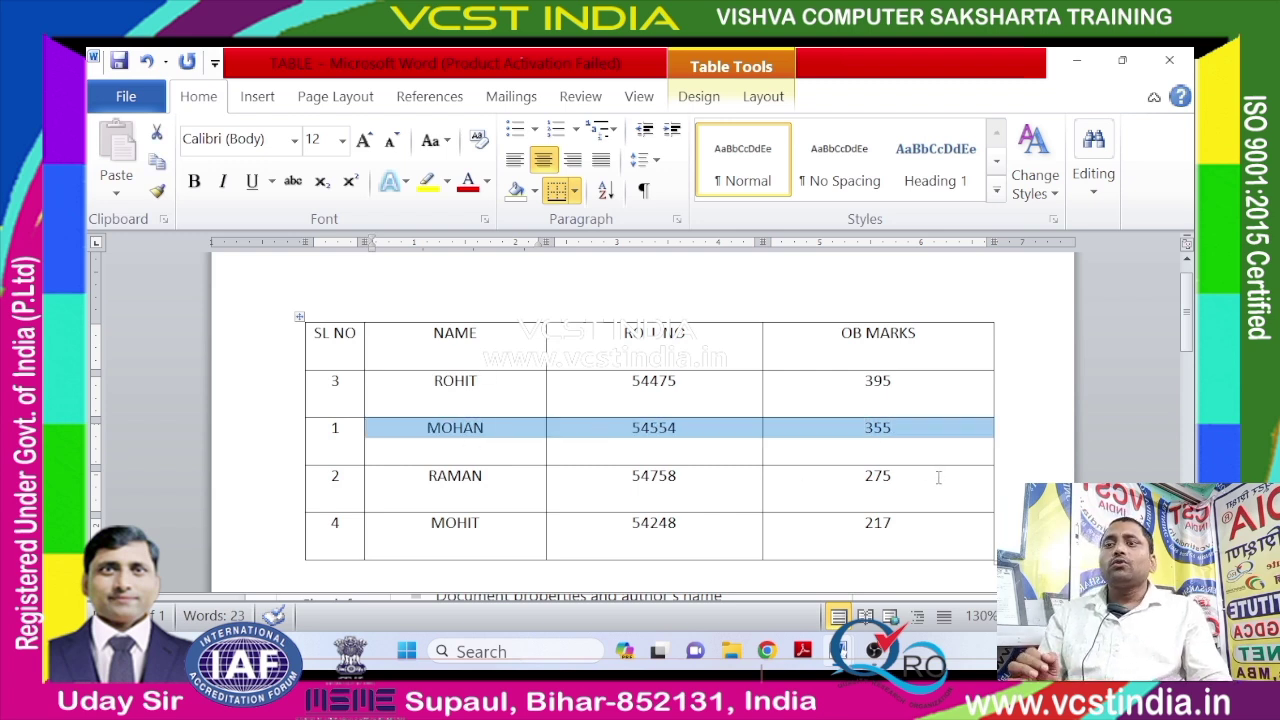
{"action": "left_click_drag", "start_coordinate": [938, 477], "coordinate": [491, 490]}
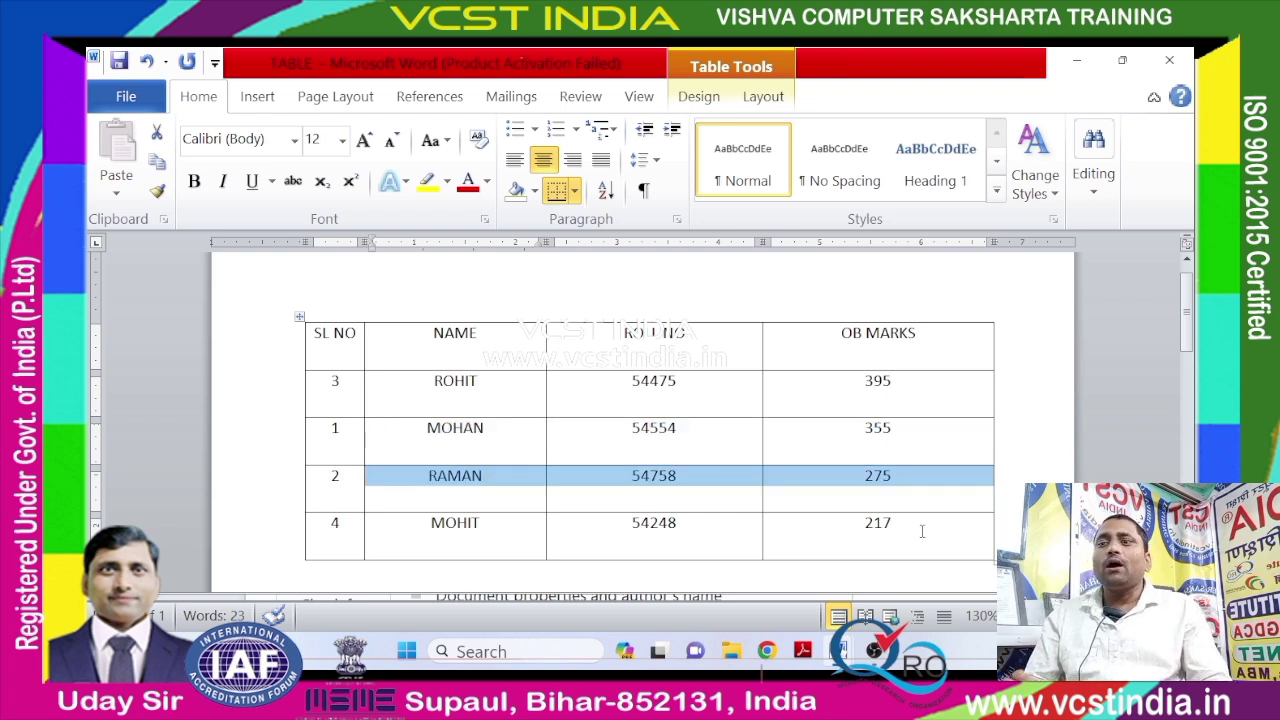
{"action": "left_click_drag", "start_coordinate": [922, 531], "coordinate": [470, 530]}
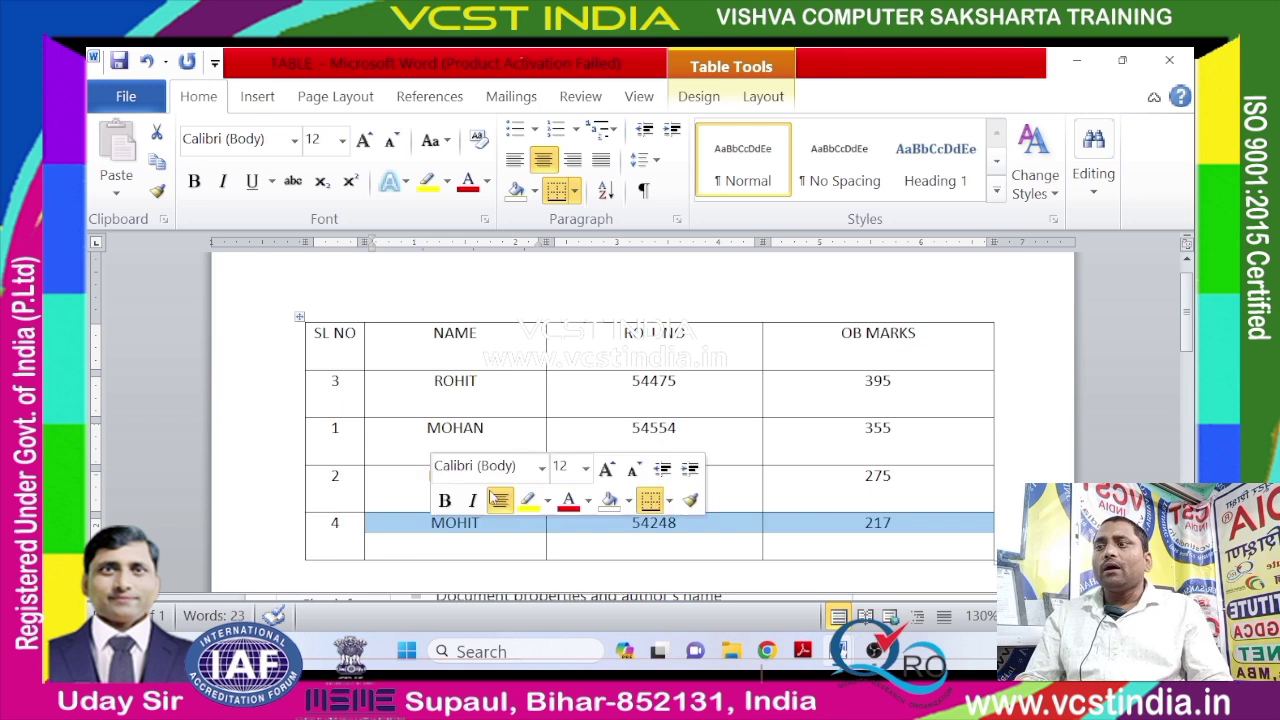
{"action": "left_click", "coordinate": [937, 389]}
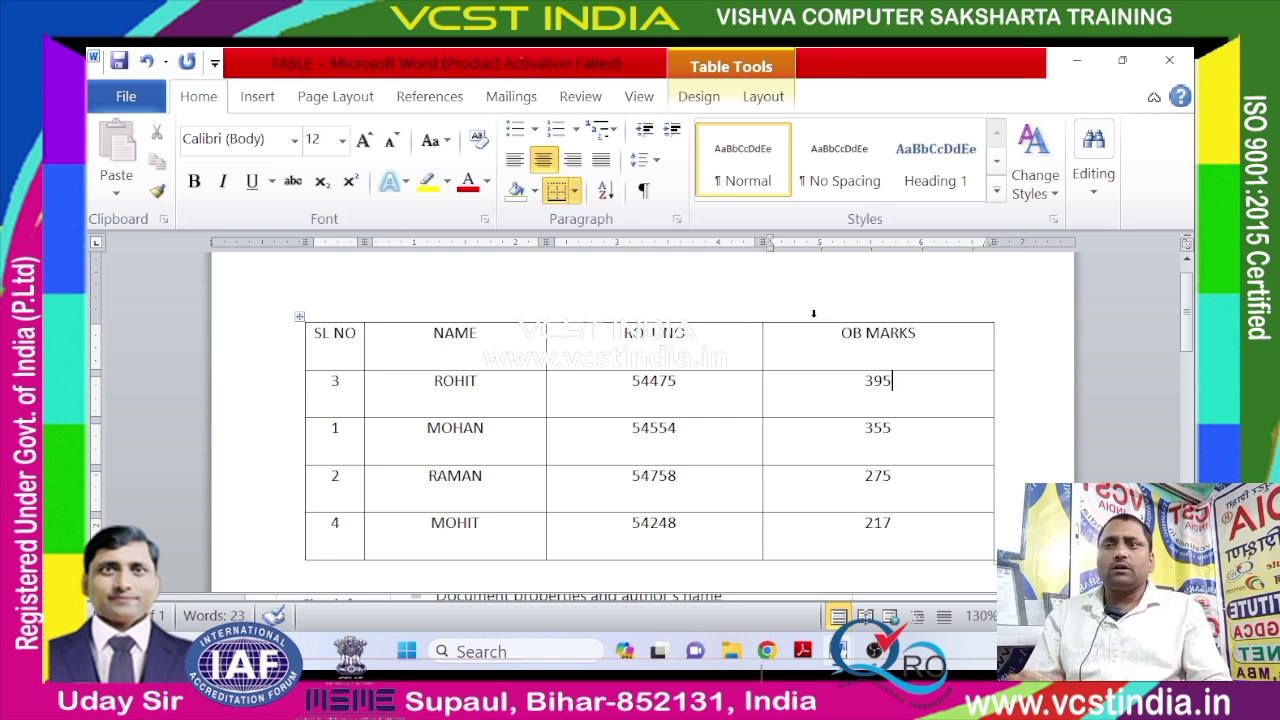
{"action": "left_click", "coordinate": [834, 340]}
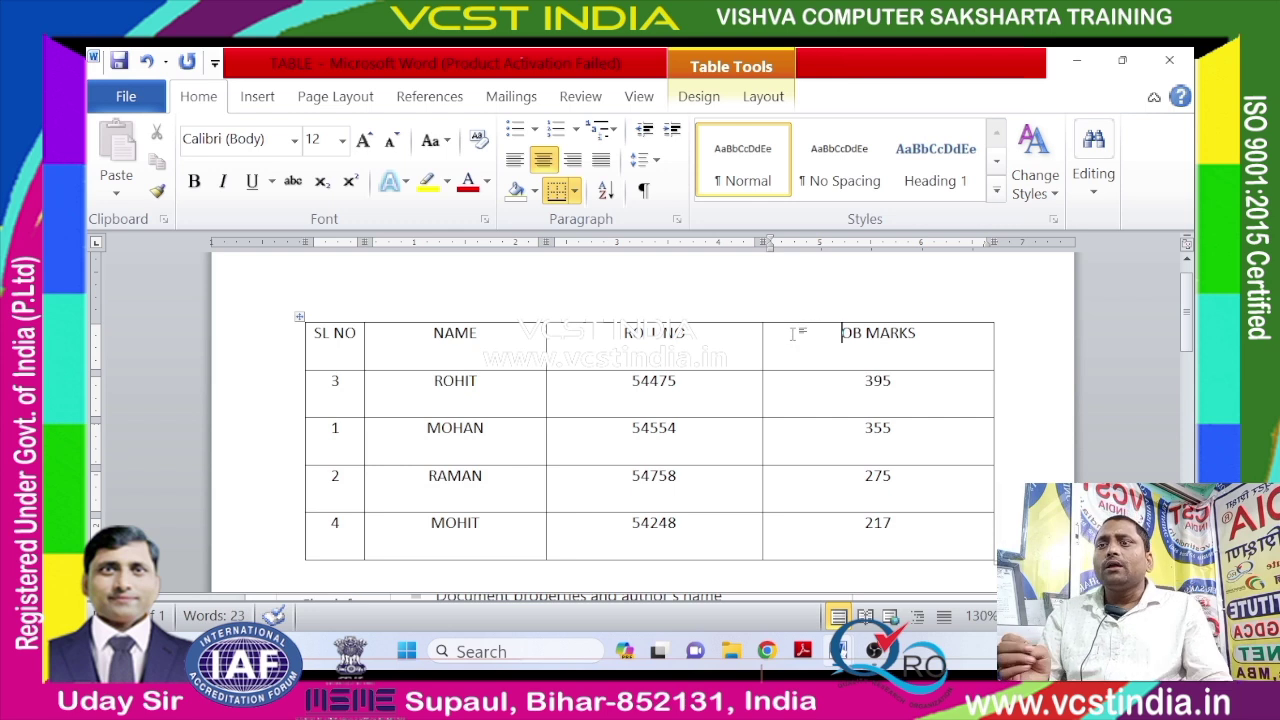
{"action": "left_click", "coordinate": [677, 320]}
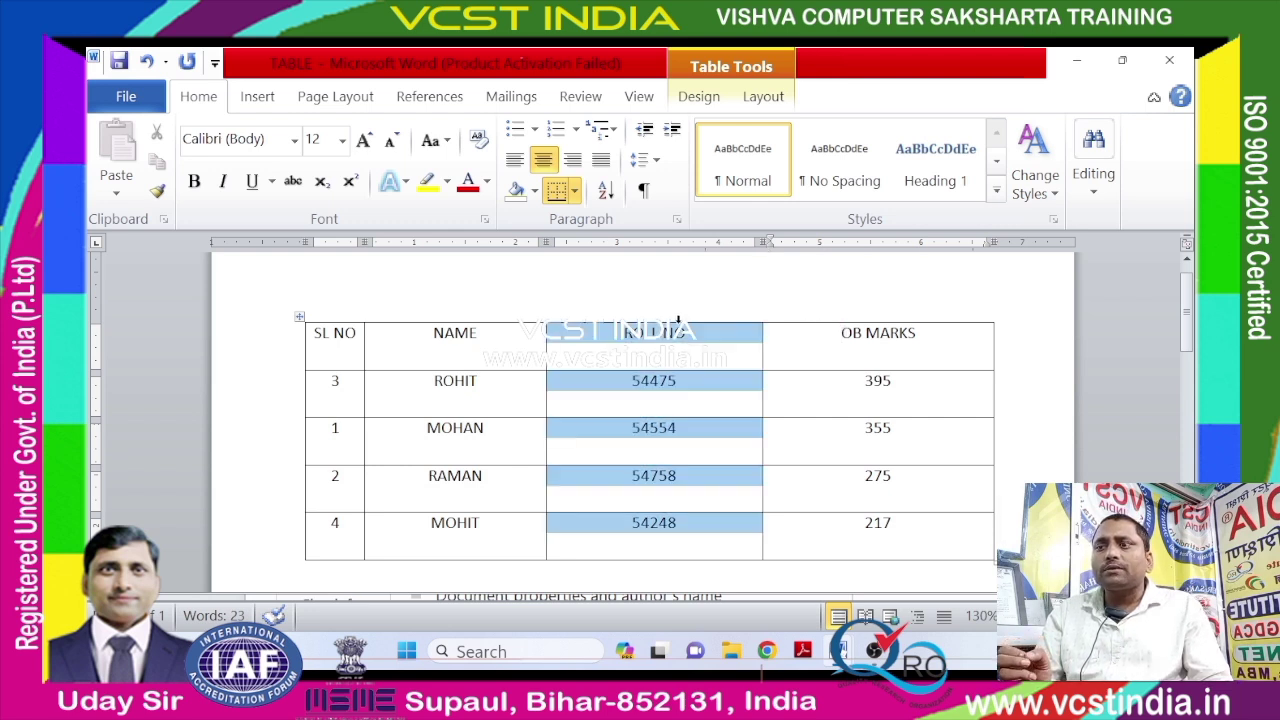
{"action": "left_click", "coordinate": [491, 315]}
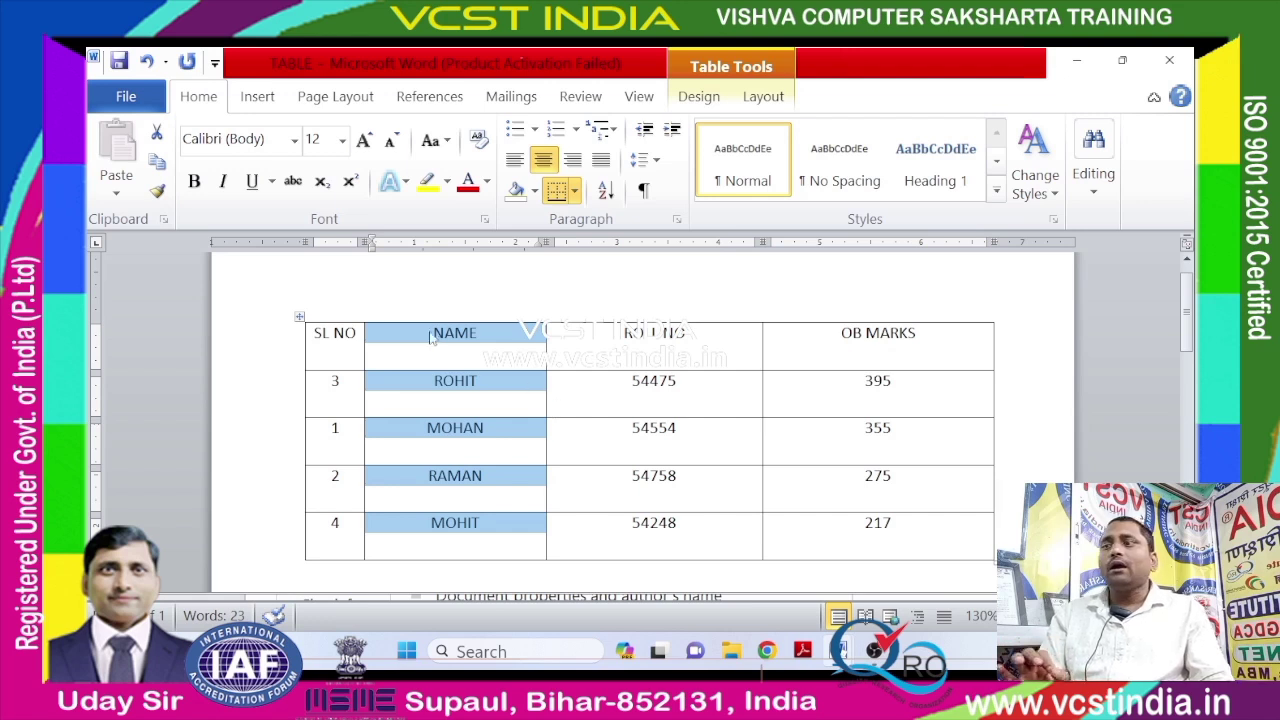
{"action": "left_click", "coordinate": [677, 320]}
{"action": "left_click", "coordinate": [866, 333]}
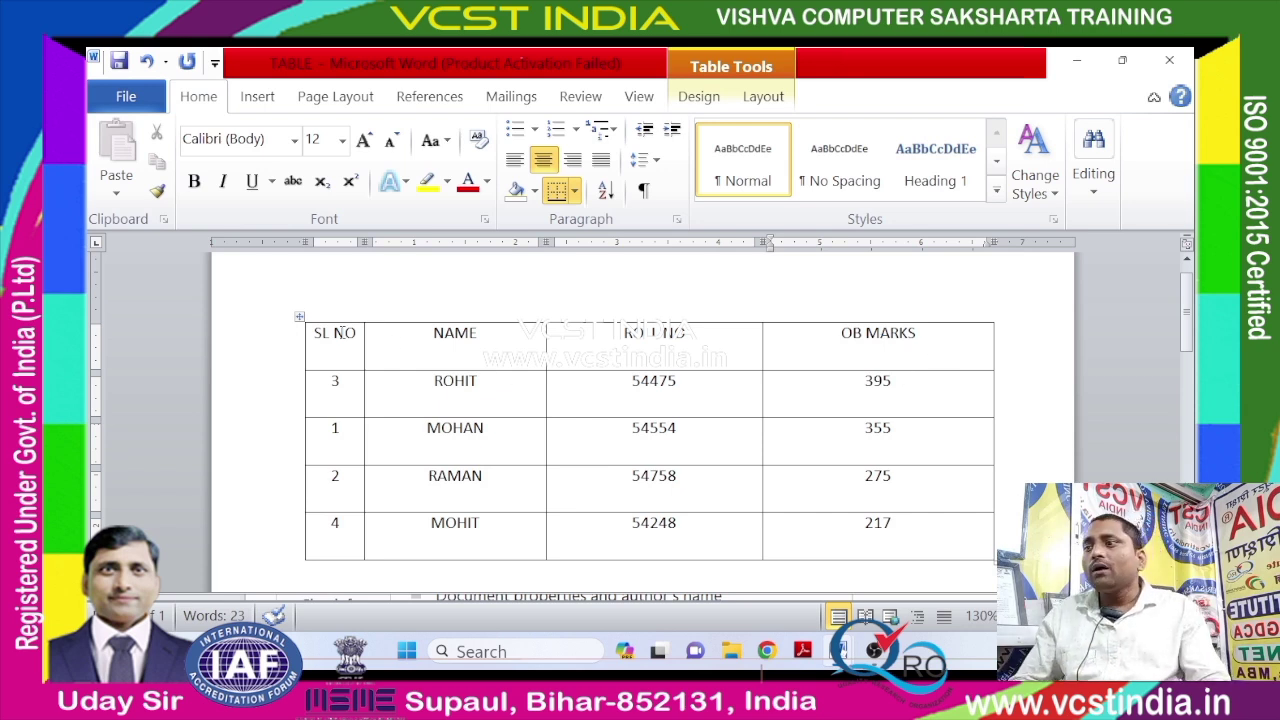
{"action": "left_click", "coordinate": [330, 318]}
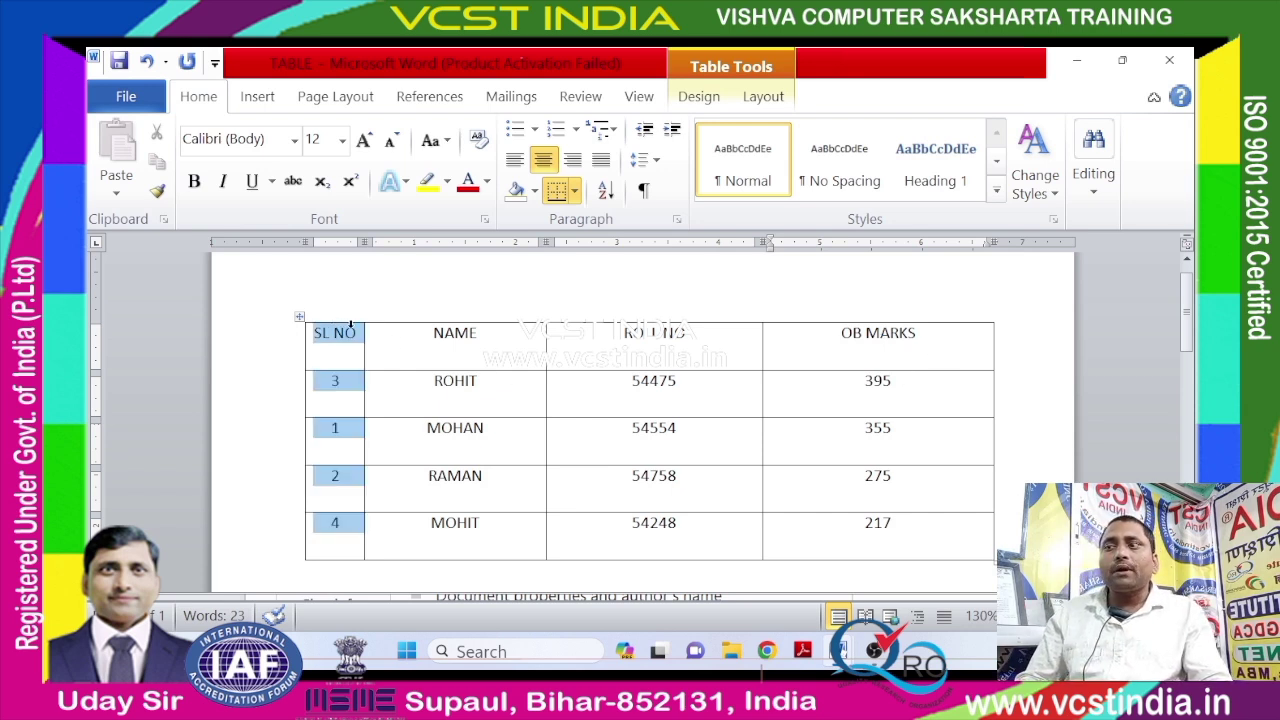
{"action": "left_click_drag", "start_coordinate": [351, 322], "coordinate": [393, 322]}
{"action": "left_click_drag", "start_coordinate": [481, 322], "coordinate": [609, 320]}
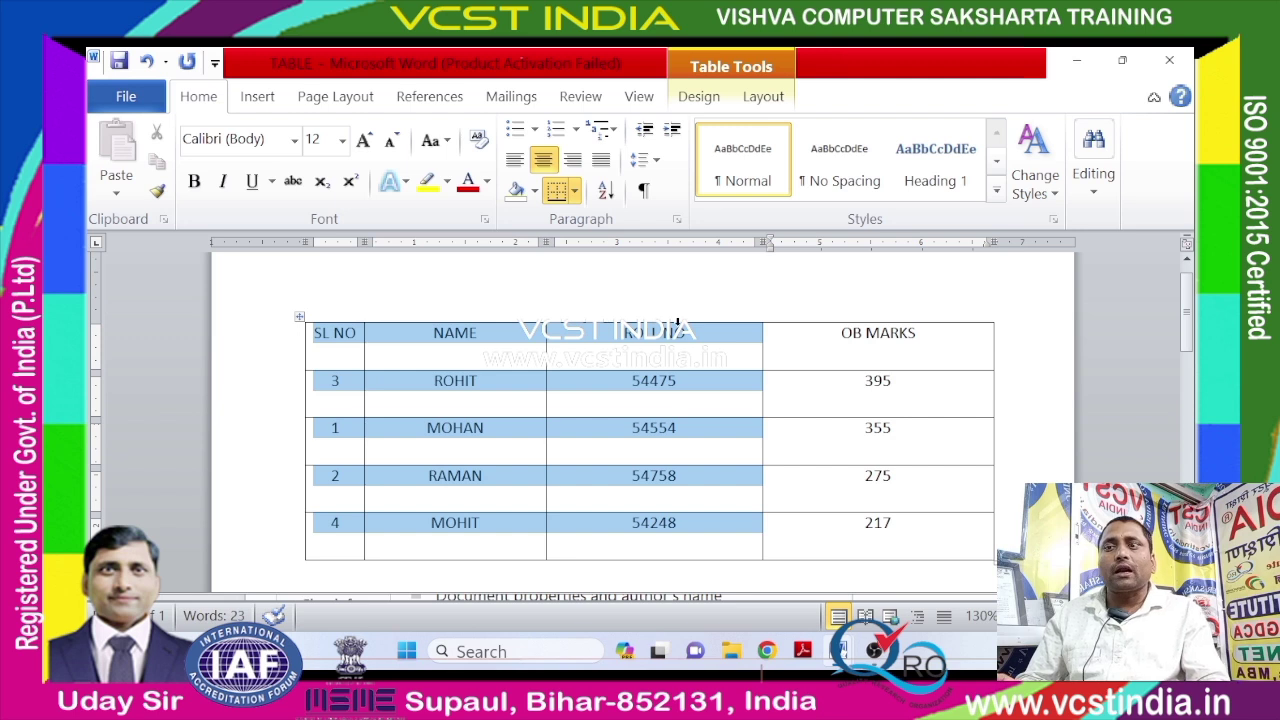
{"action": "left_click_drag", "start_coordinate": [760, 320], "coordinate": [794, 320]}
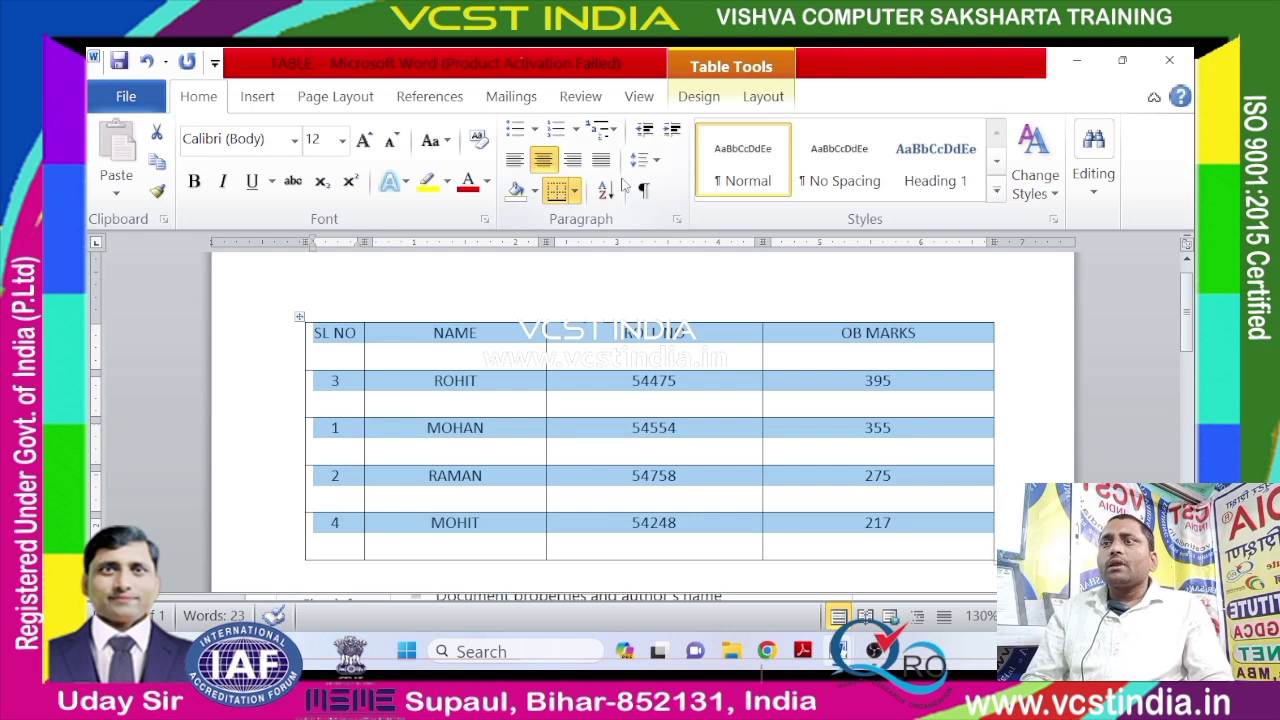
Select the whole marks table and briefly view the document information page.
{"action": "left_click", "coordinate": [703, 383]}
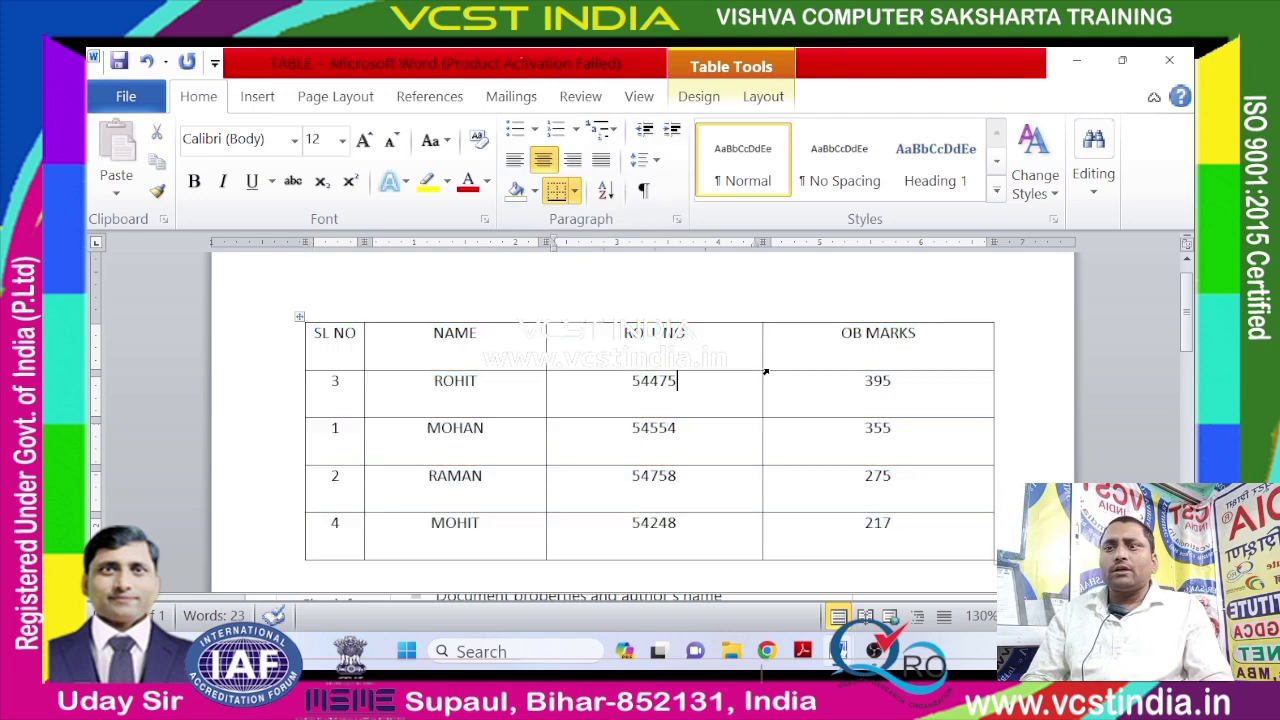
{"action": "left_click", "coordinate": [299, 316]}
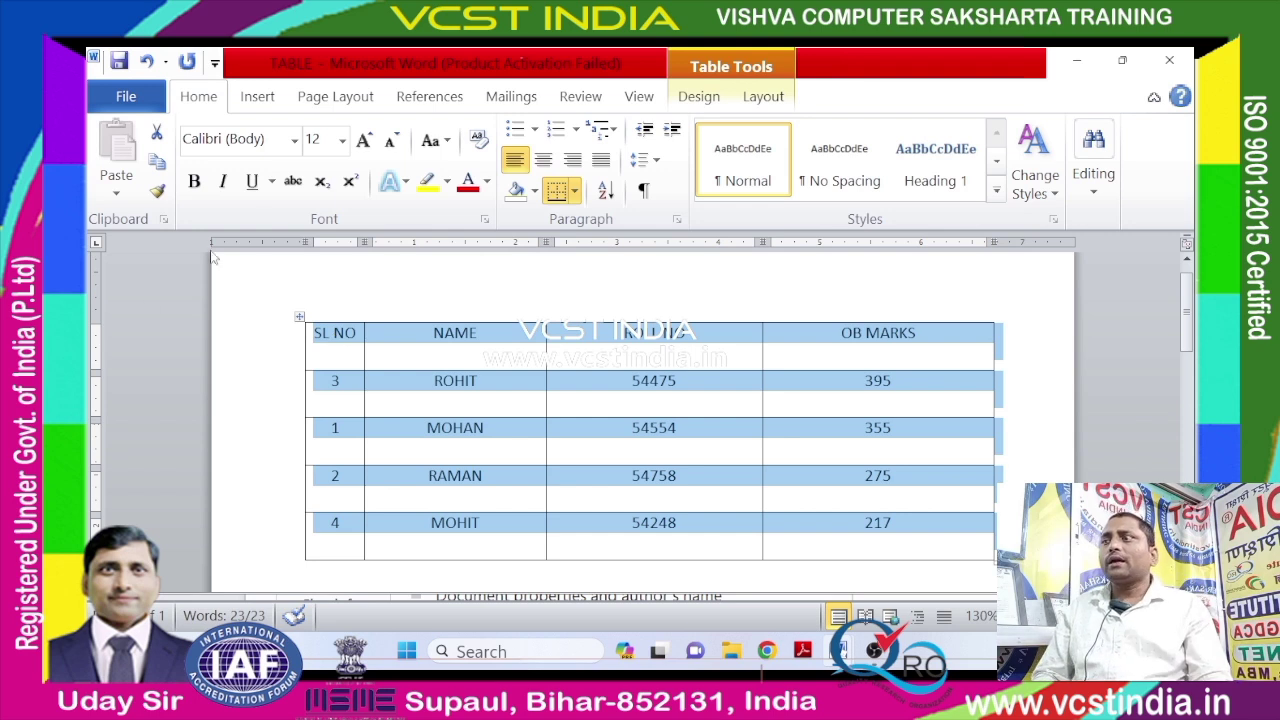
{"action": "left_click", "coordinate": [118, 92]}
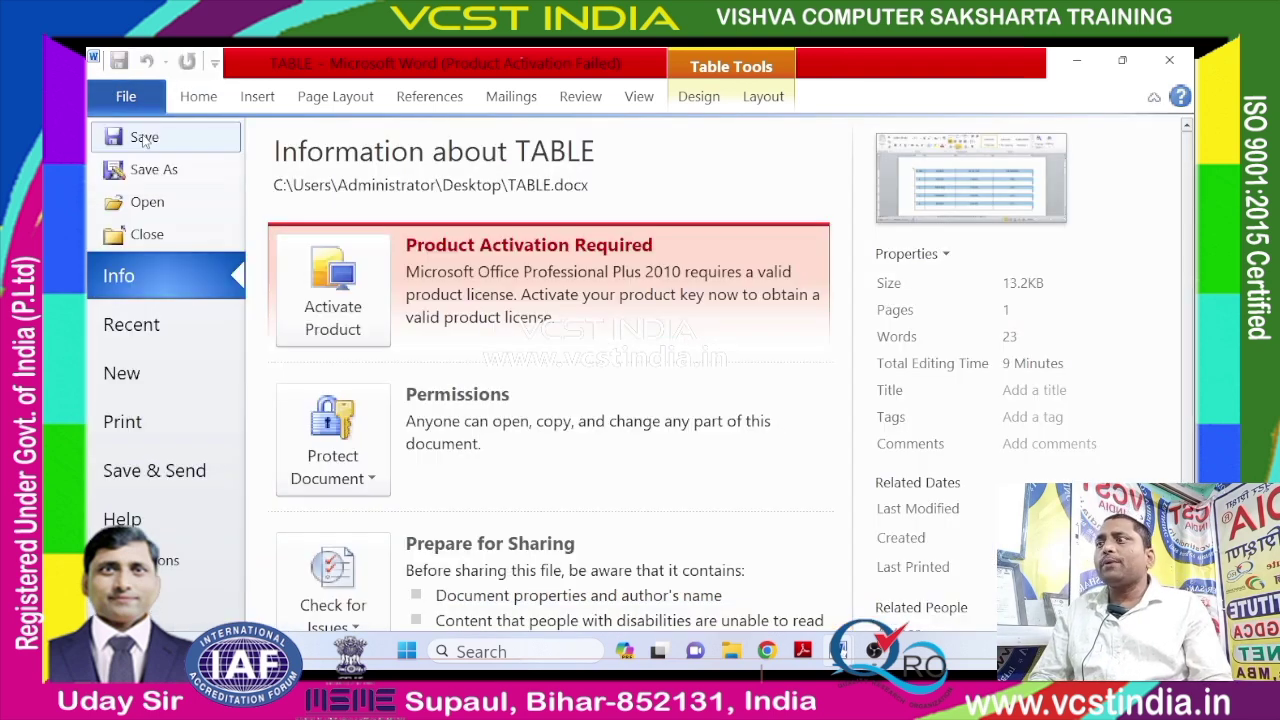
{"action": "key", "text": "Escape"}
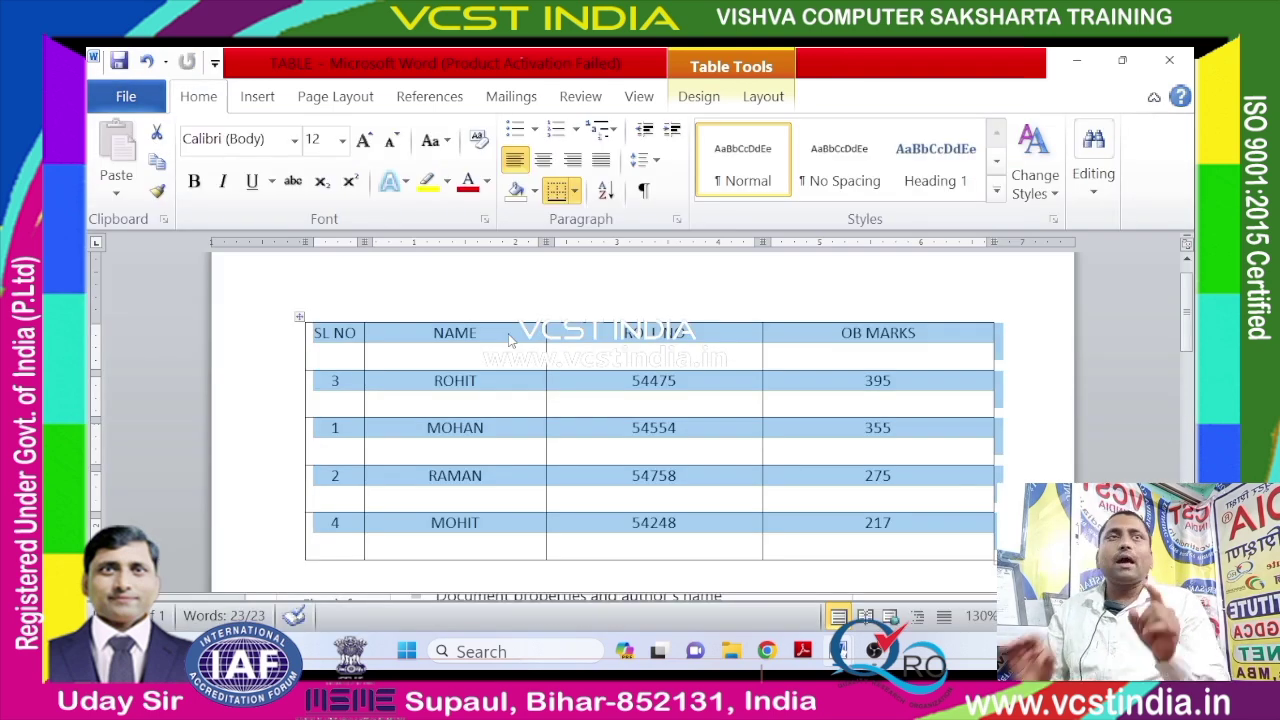
Insert a page break below the table with Ctrl+Enter to start a blank second page.
{"action": "scroll", "coordinate": [510, 340], "scroll_direction": "down", "scroll_amount": 4}
{"action": "left_click", "coordinate": [743, 409]}
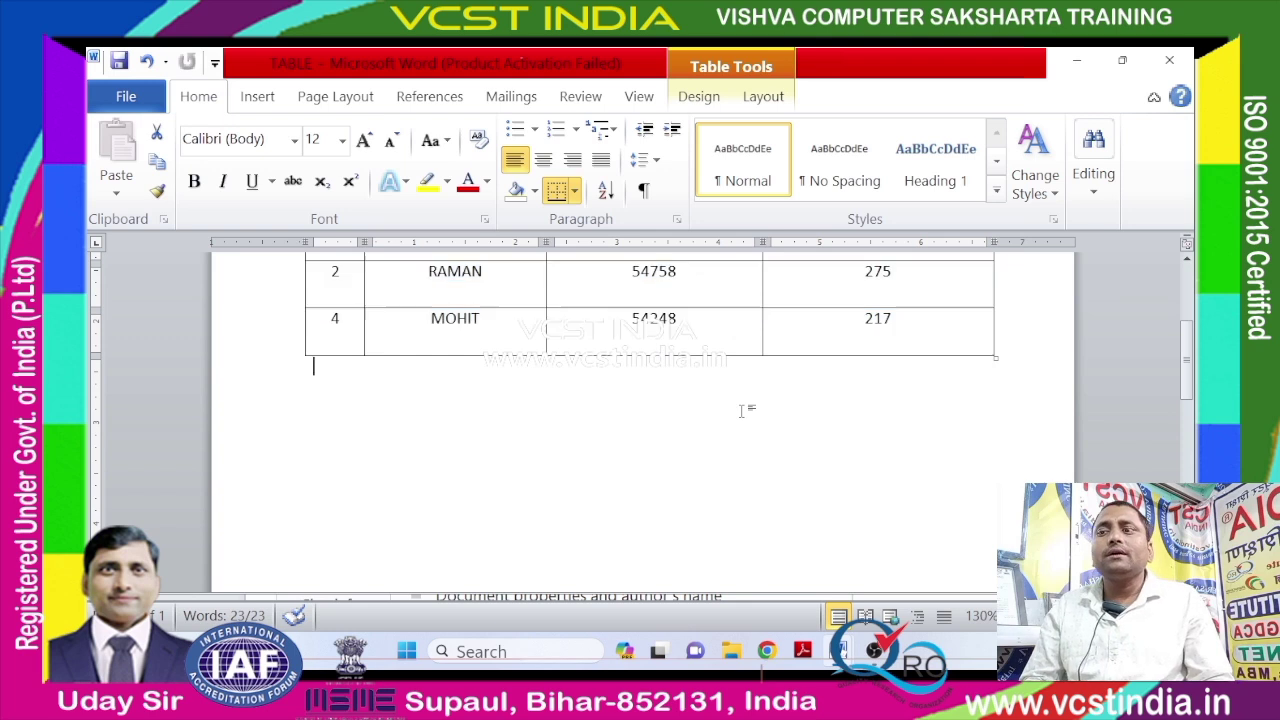
{"action": "scroll", "coordinate": [730, 405], "scroll_direction": "up", "scroll_amount": 3}
{"action": "scroll", "coordinate": [728, 405], "scroll_direction": "up", "scroll_amount": 2}
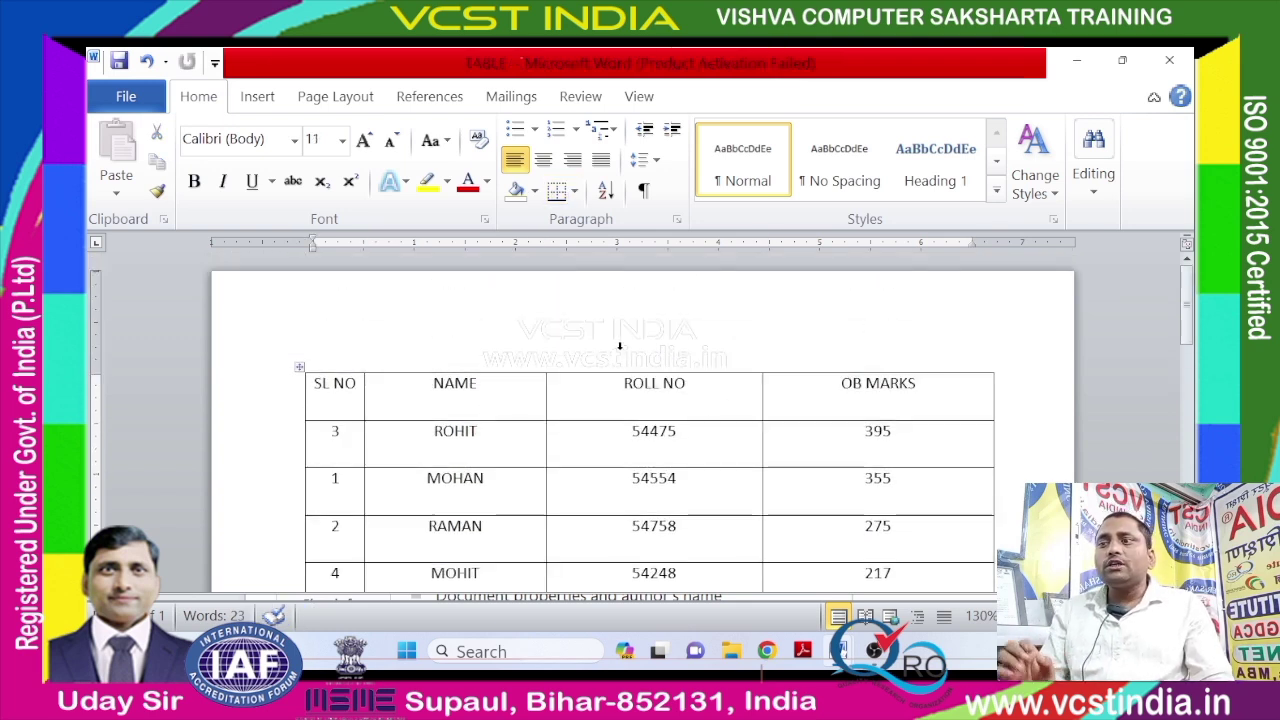
{"action": "scroll", "coordinate": [628, 430], "scroll_direction": "down", "scroll_amount": 3}
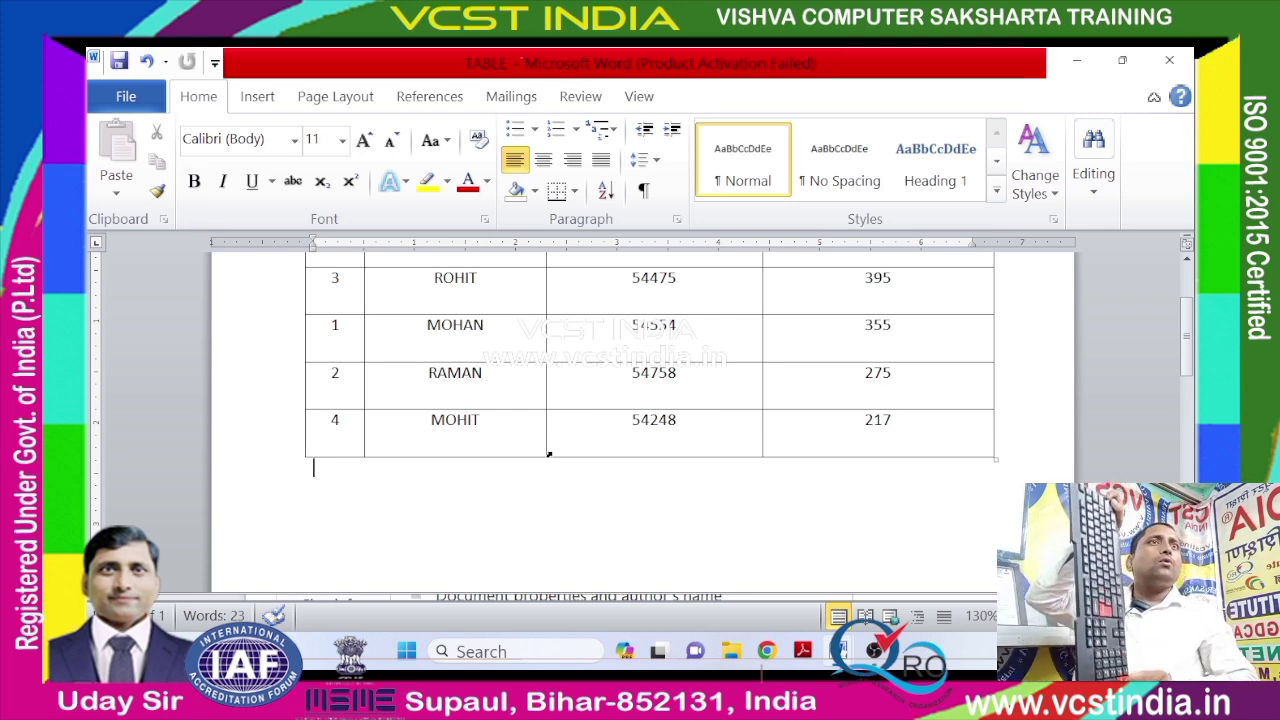
{"action": "key", "text": "ctrl+Return"}
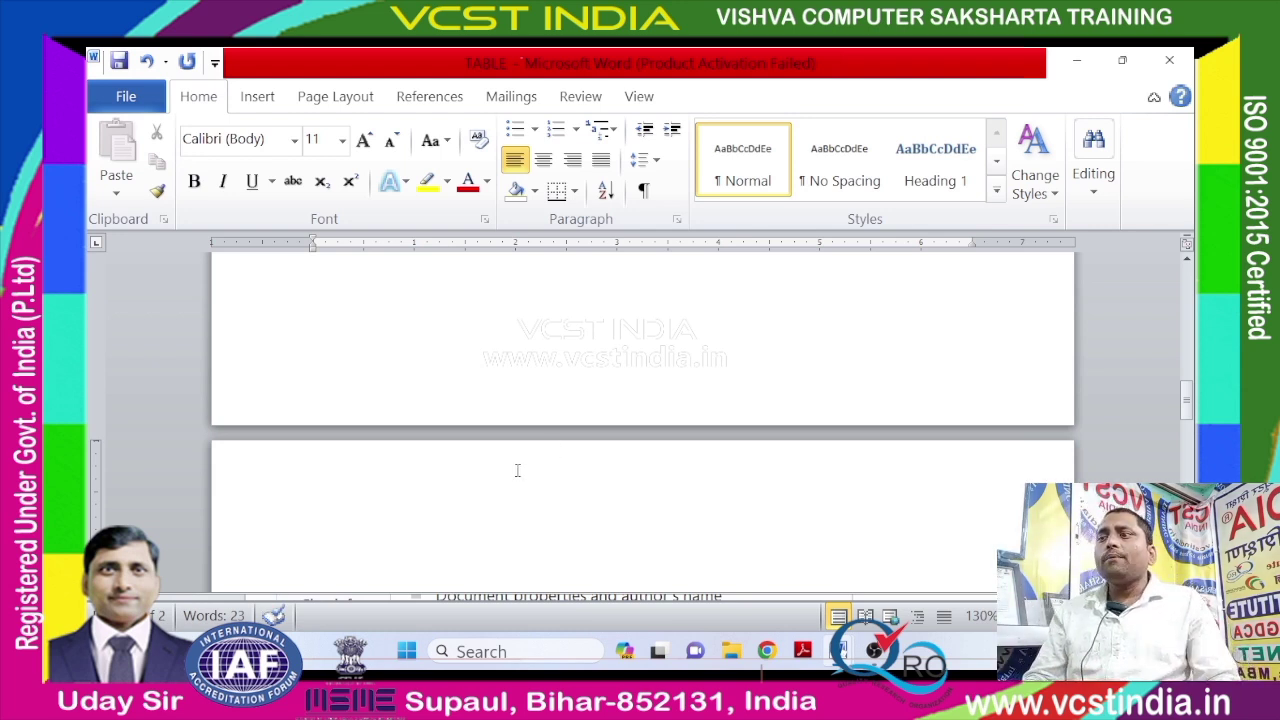
Type =RAND() on the blank second page, after removing stray characters.
{"action": "scroll", "coordinate": [517, 470], "scroll_direction": "down", "scroll_amount": 3}
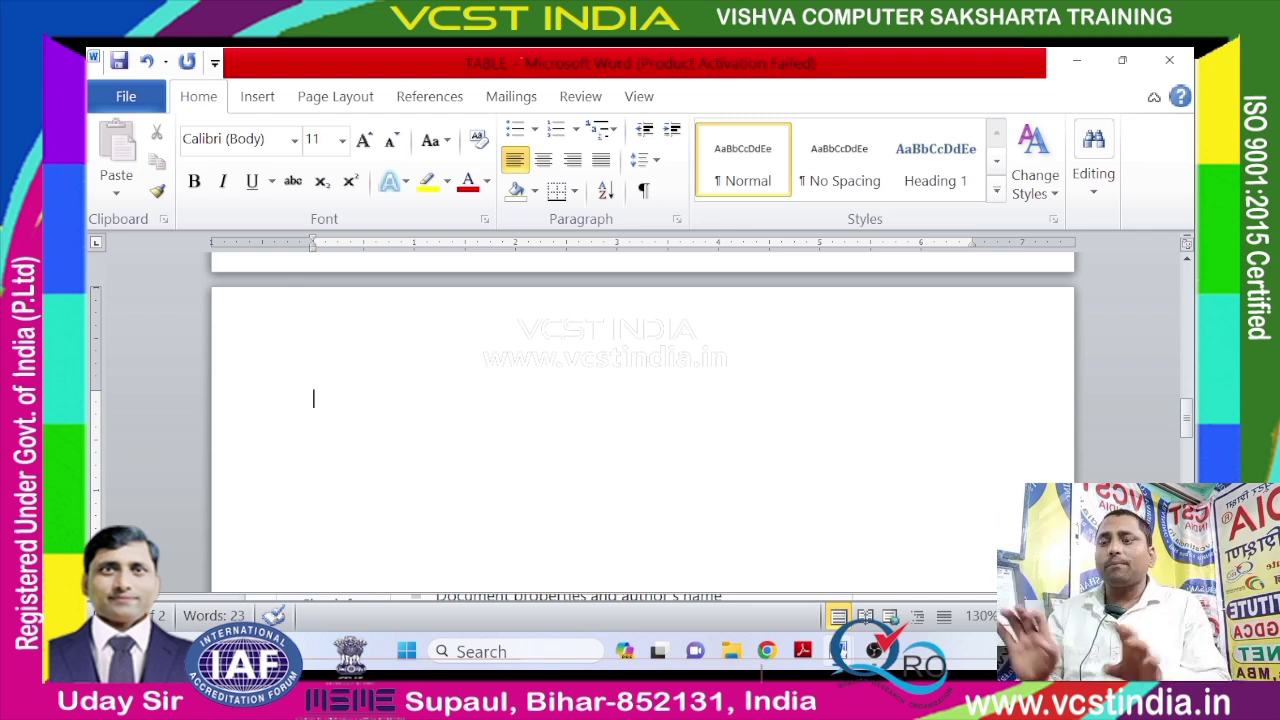
{"action": "type", "text": "="}
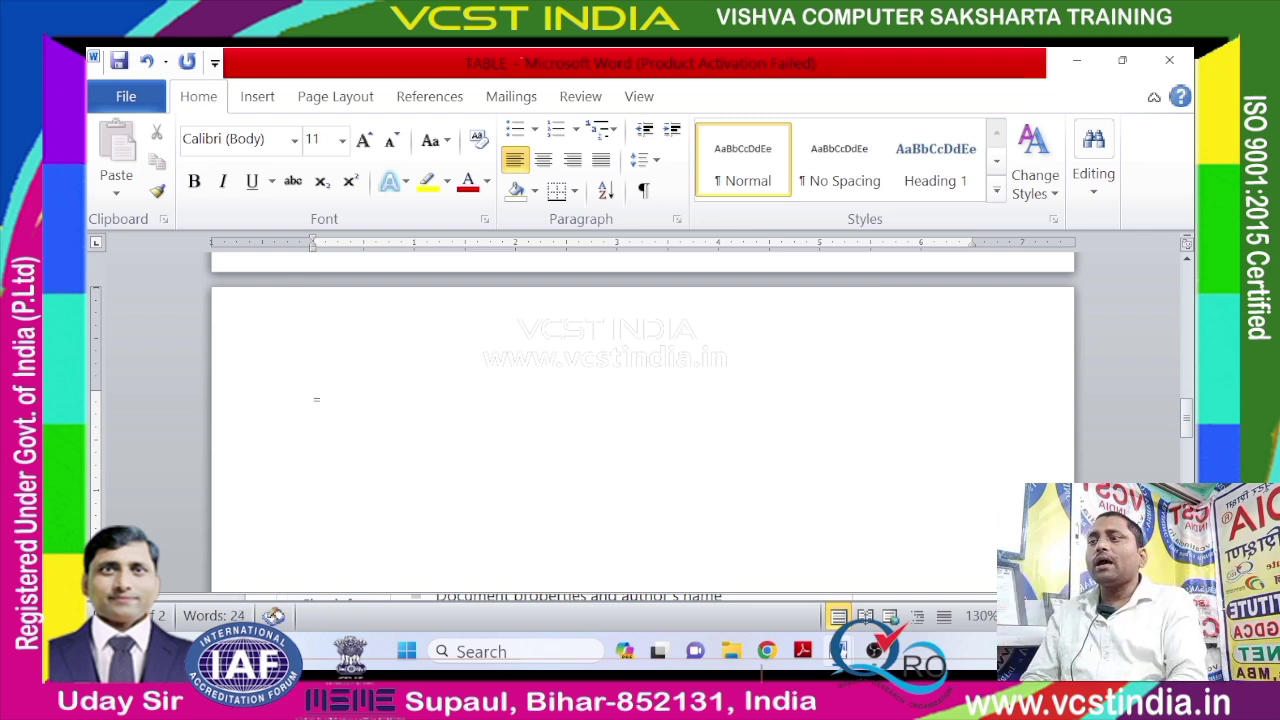
{"action": "key", "text": "BackSpace"}
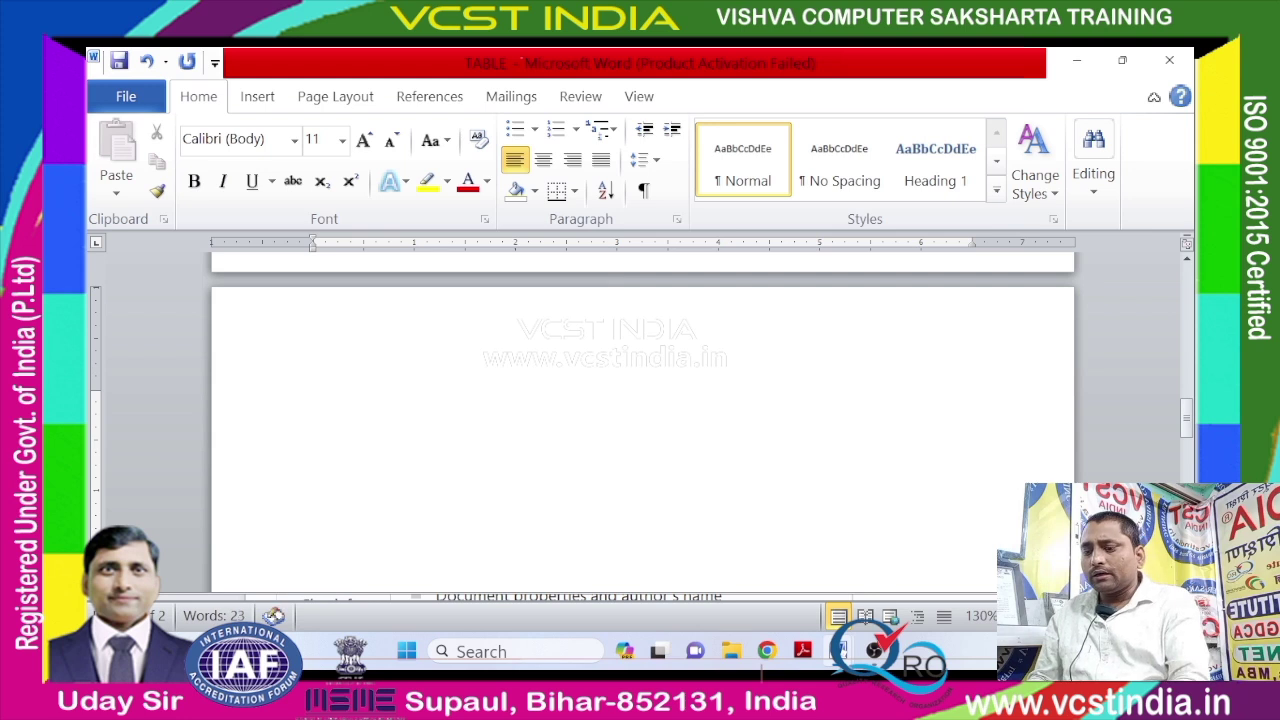
{"action": "key", "text": "ctrl+equal"}
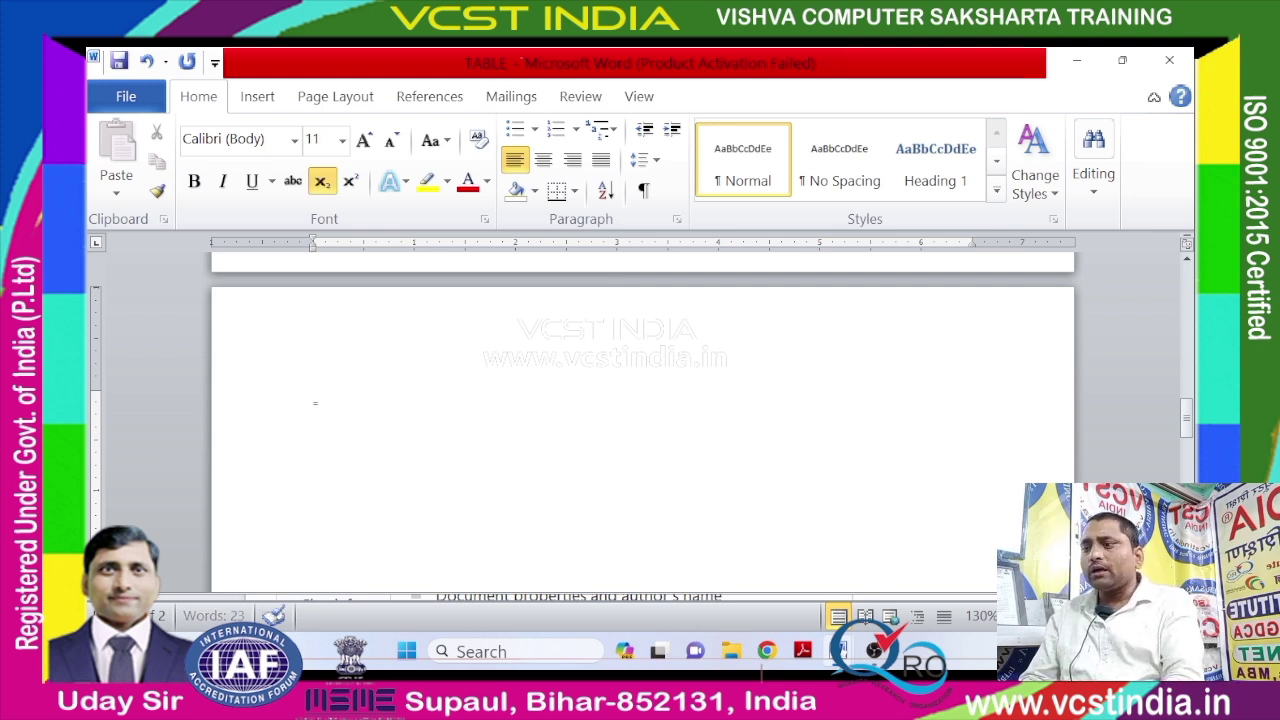
{"action": "type", "text": "-"}
{"action": "key", "text": "BackSpace"}
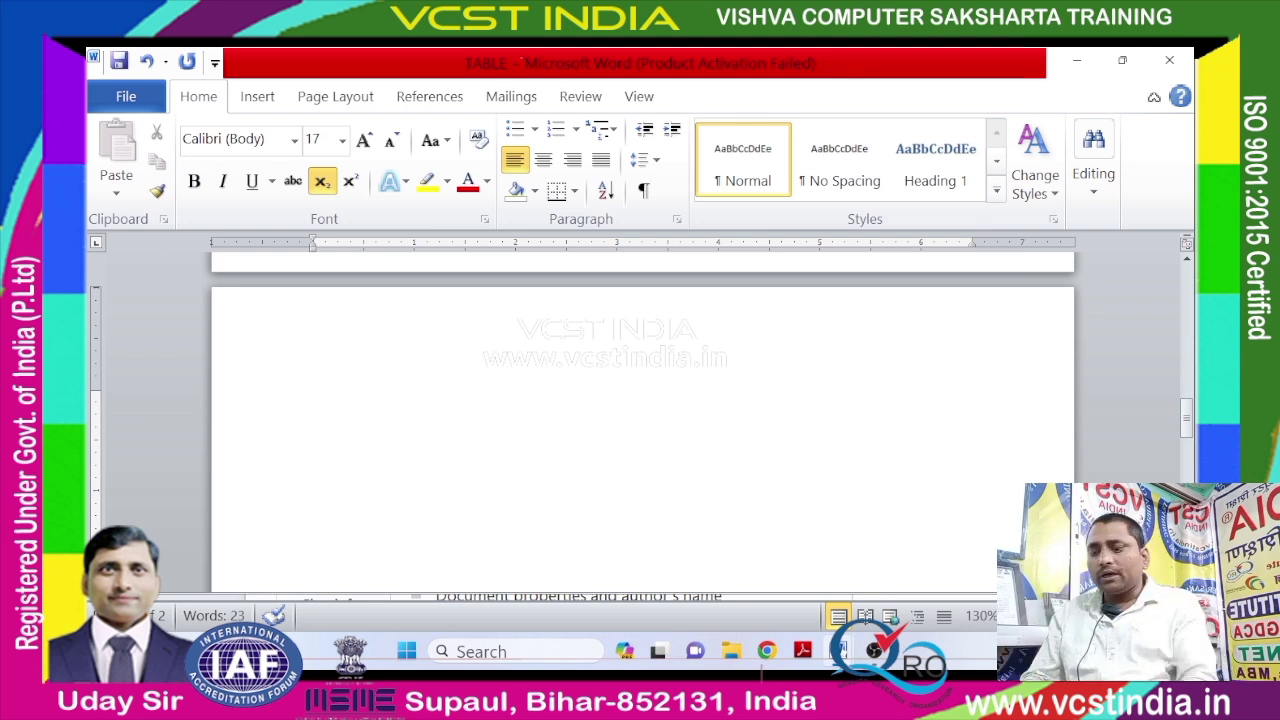
{"action": "type", "text": "=RA"}
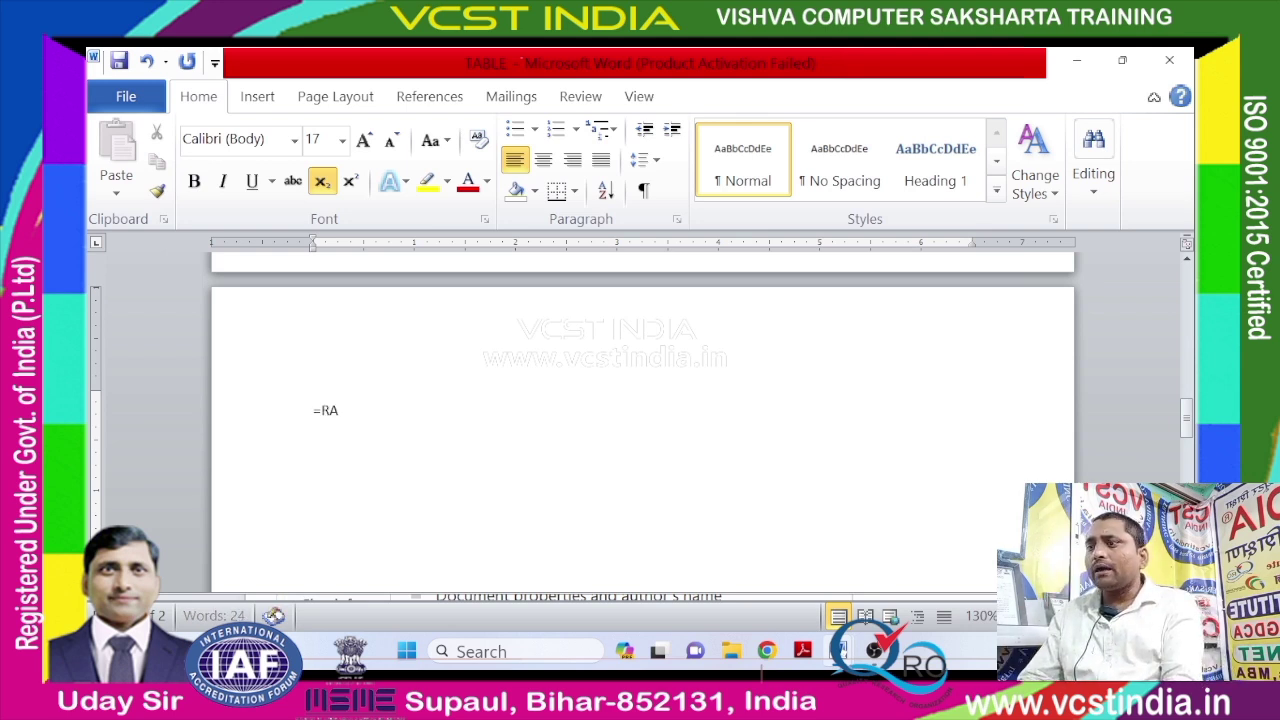
{"action": "type", "text": "ND("}
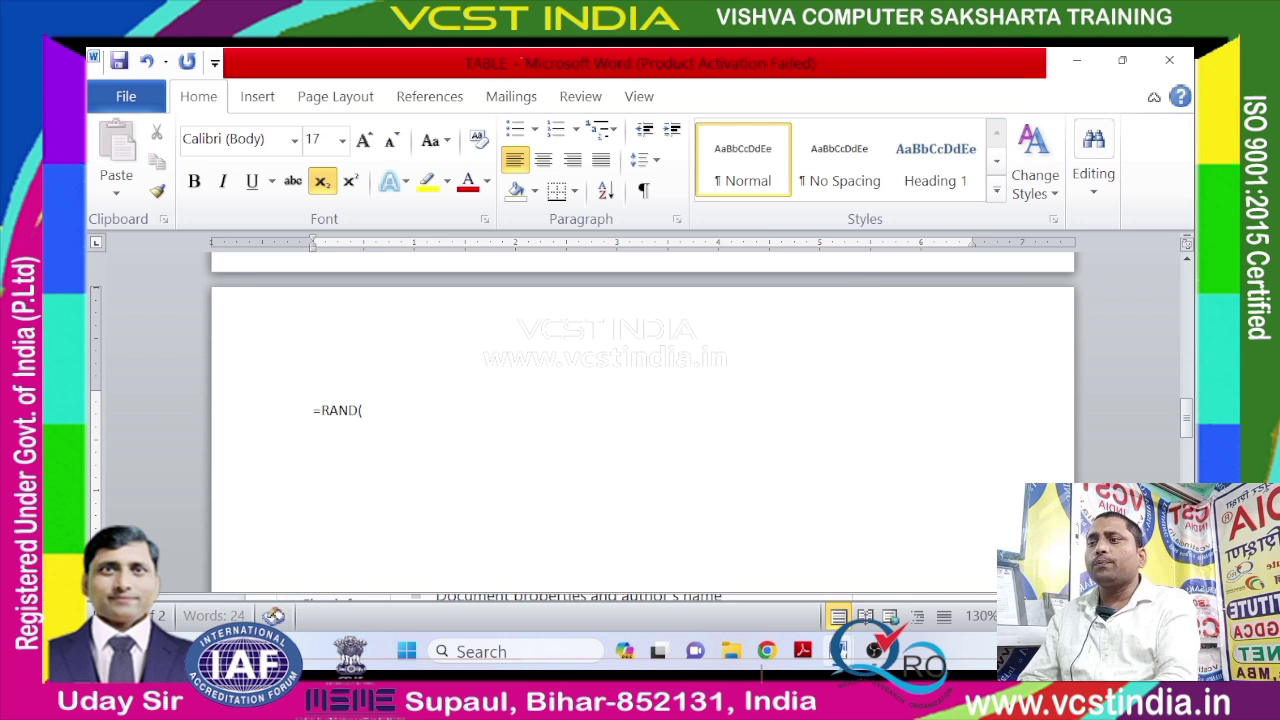
{"action": "type", "text": ")"}
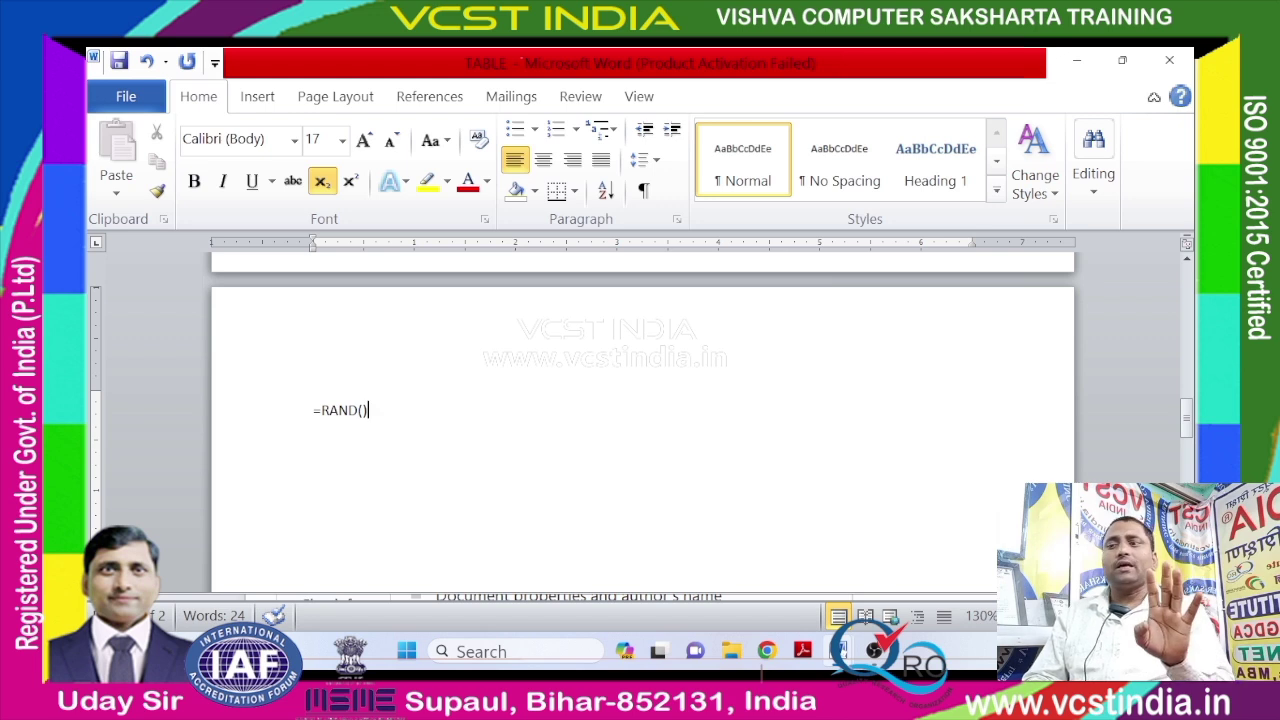
Expand =RAND() into sample paragraphs and select the 'On the Insert tab' paragraph.
{"action": "key", "text": "Return"}
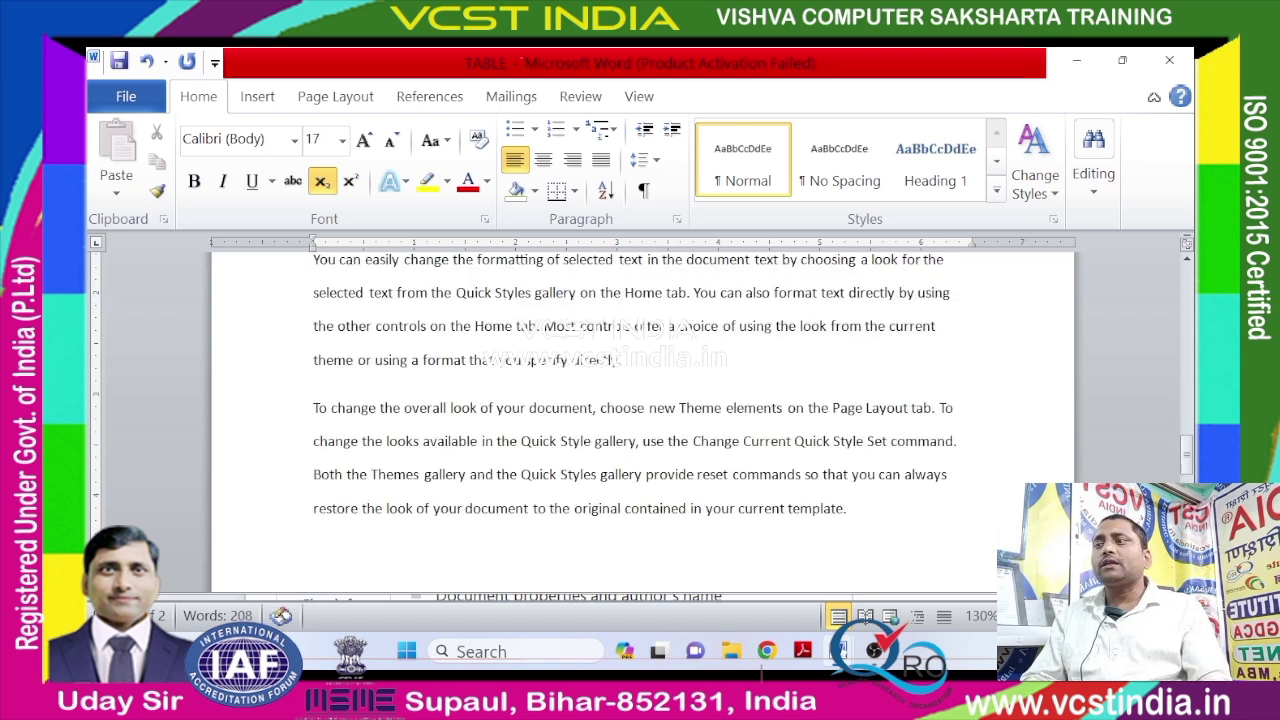
{"action": "scroll", "coordinate": [881, 510], "scroll_direction": "up", "scroll_amount": 1}
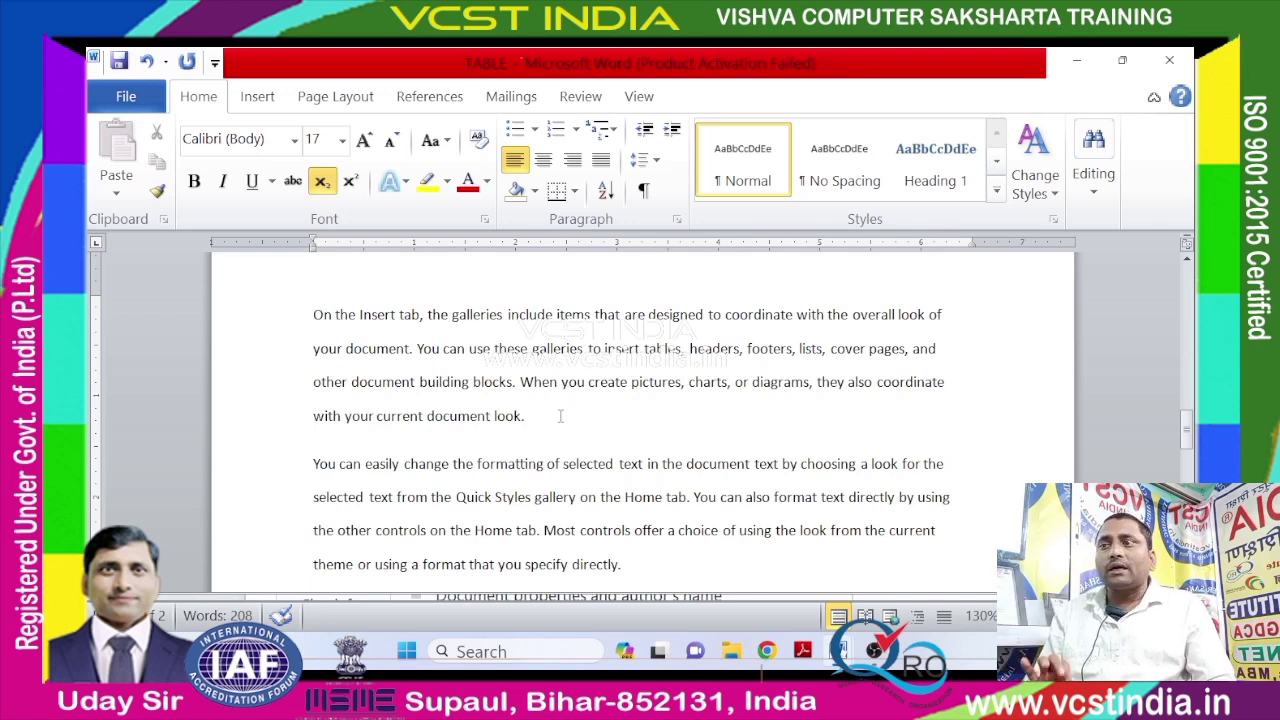
{"action": "left_click_drag", "start_coordinate": [547, 412], "coordinate": [313, 305]}
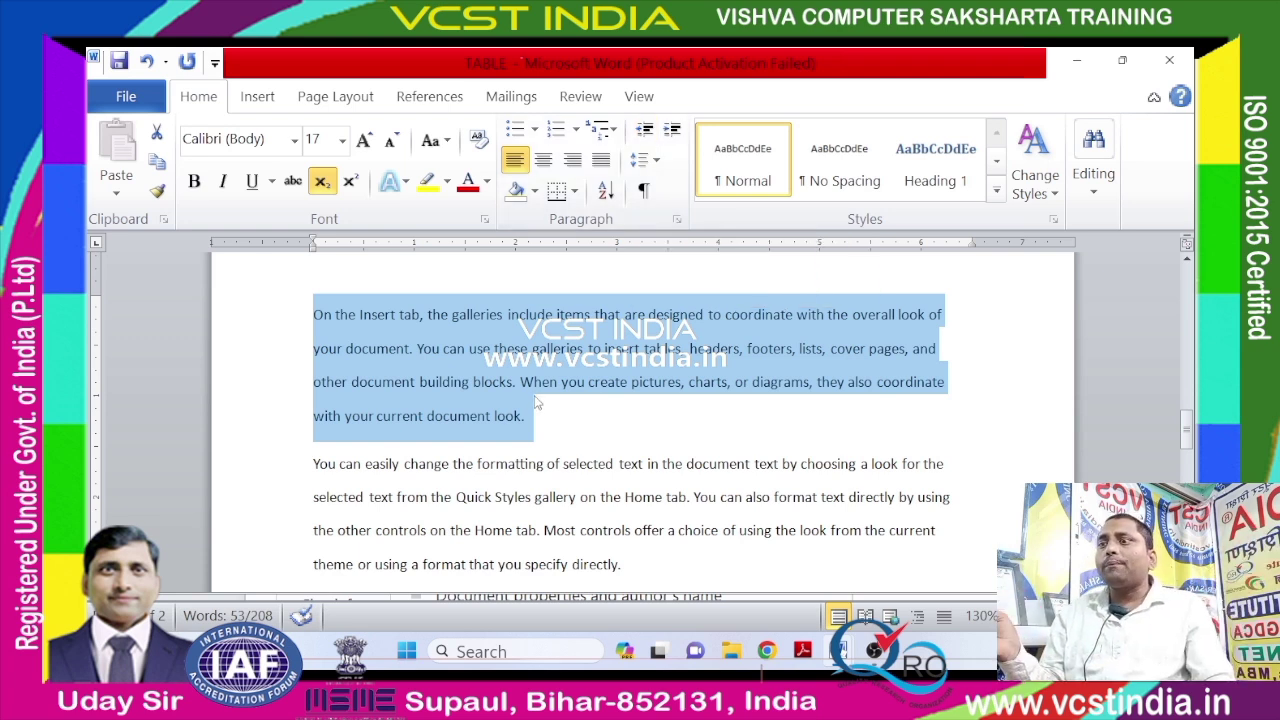
{"action": "left_click_drag", "start_coordinate": [540, 418], "coordinate": [313, 316]}
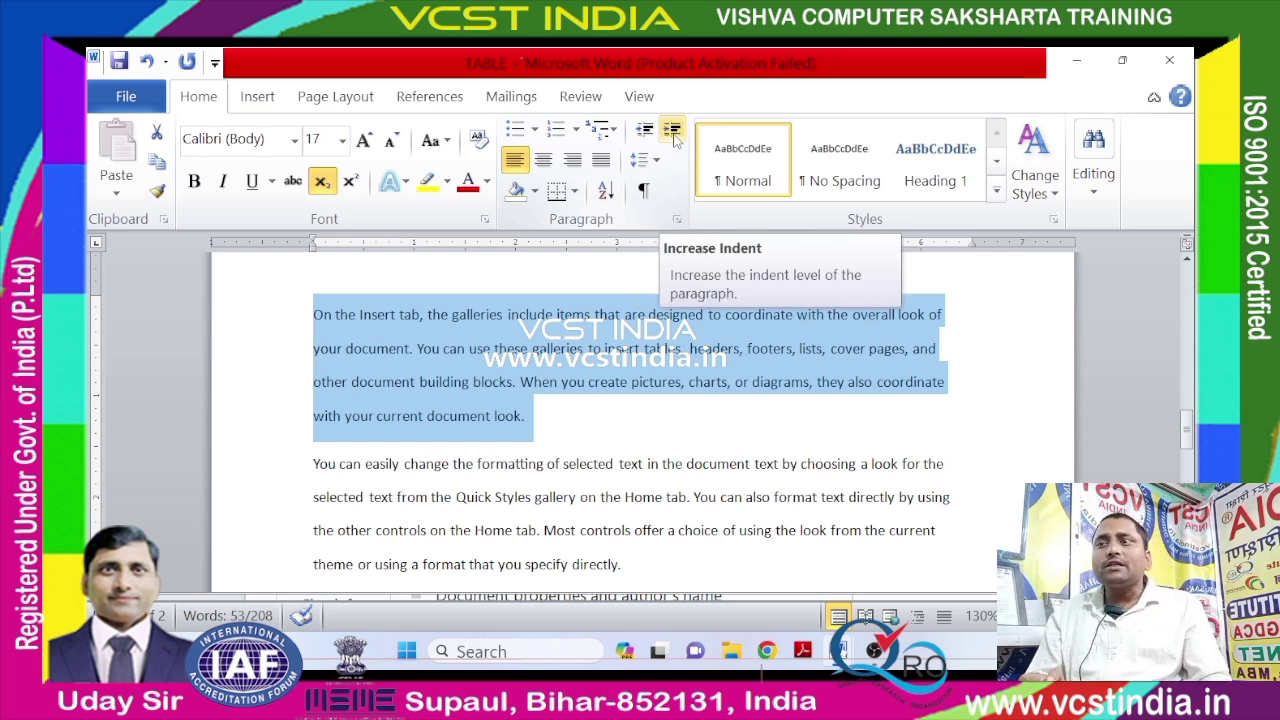
Select the sample text following 'You can easily change the' through the document's end.
{"action": "scroll", "coordinate": [621, 427], "scroll_direction": "down", "scroll_amount": 3}
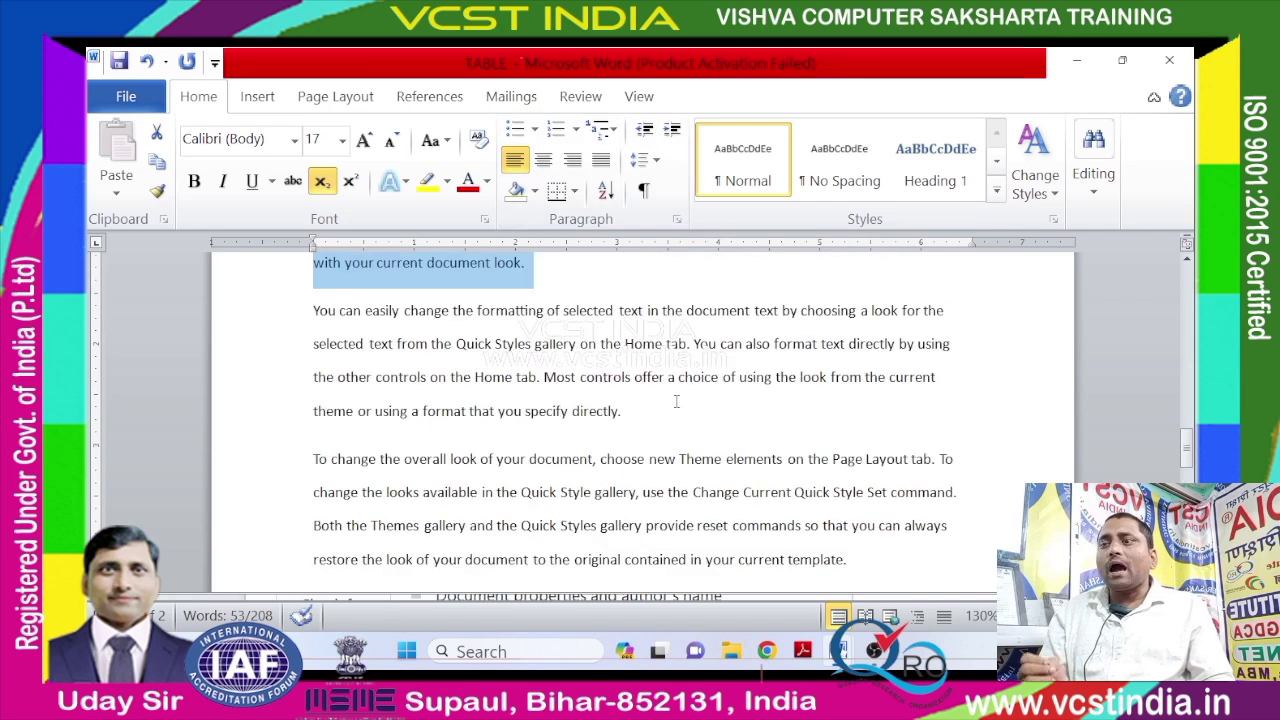
{"action": "scroll", "coordinate": [621, 427], "scroll_direction": "up", "scroll_amount": 1}
{"action": "scroll", "coordinate": [621, 427], "scroll_direction": "up", "scroll_amount": 2}
{"action": "left_click", "coordinate": [621, 427]}
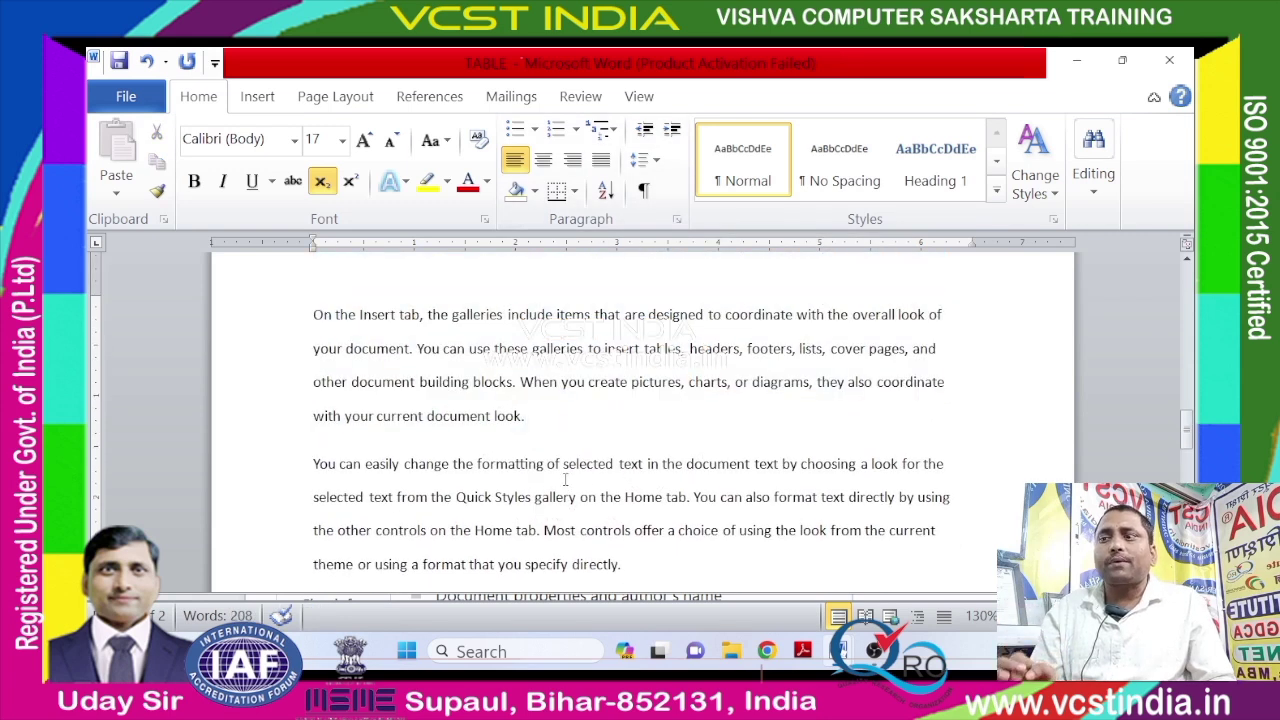
{"action": "scroll", "coordinate": [591, 417], "scroll_direction": "down", "scroll_amount": 1}
{"action": "left_click_drag", "start_coordinate": [314, 372], "coordinate": [367, 395]}
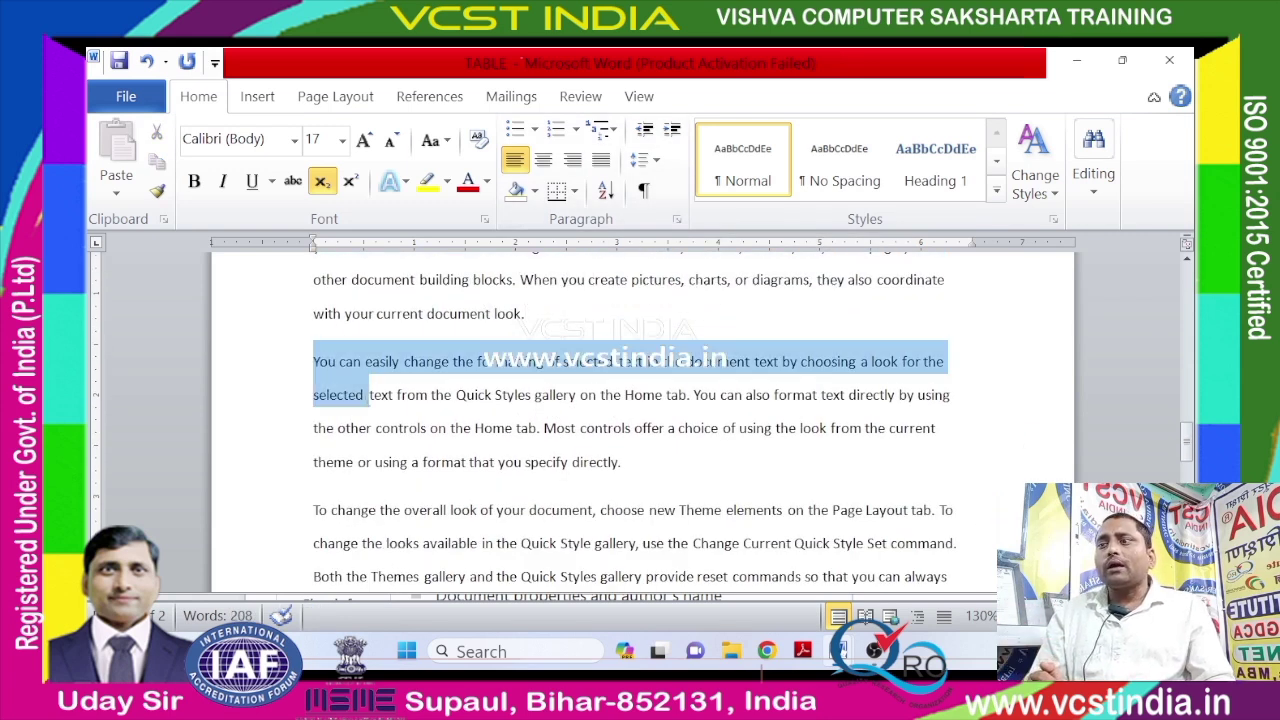
{"action": "left_click", "coordinate": [572, 462]}
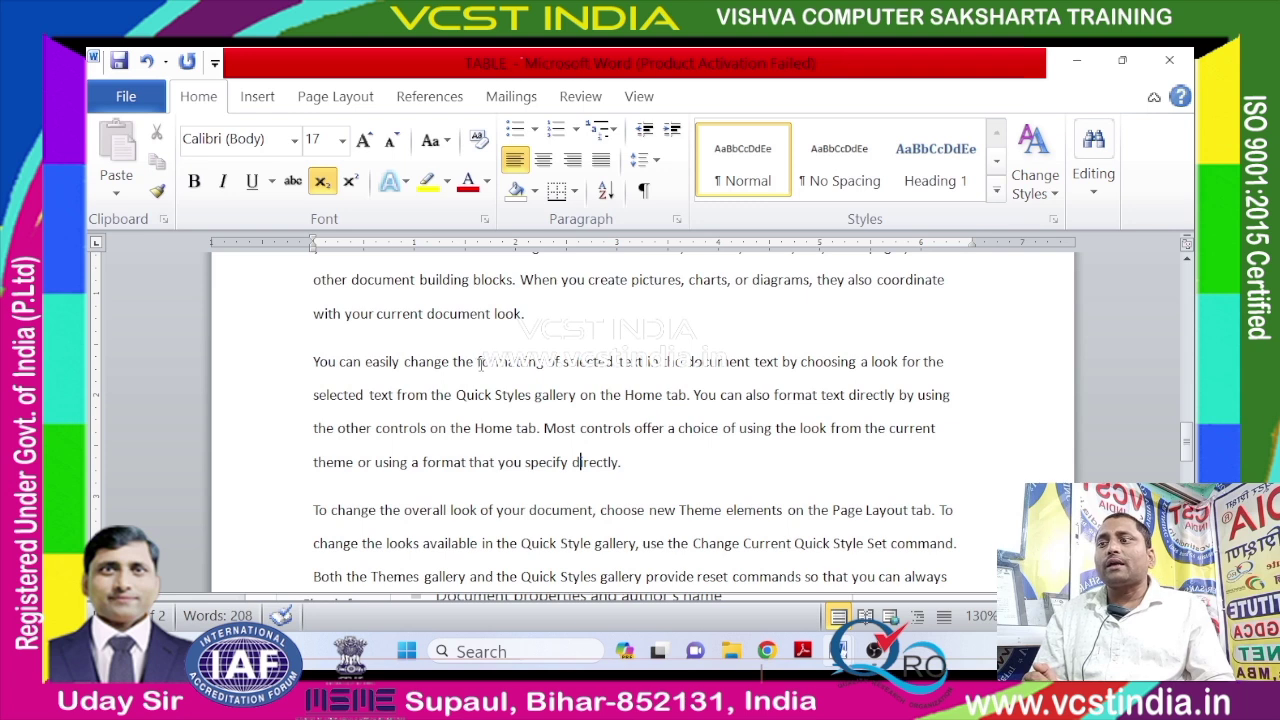
{"action": "left_click_drag", "start_coordinate": [478, 362], "coordinate": [870, 296]}
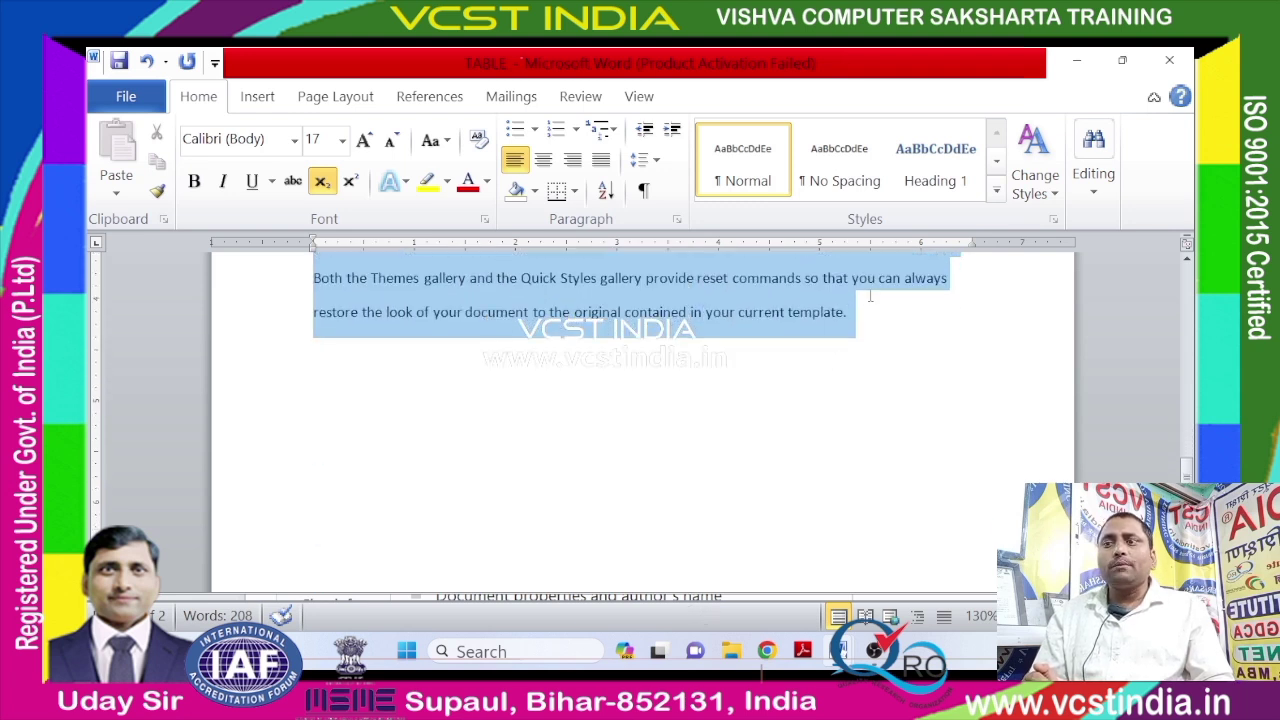
{"action": "scroll", "coordinate": [770, 370], "scroll_direction": "up", "scroll_amount": 3}
Delete the selected text and break 'change the' onto its own line.
{"action": "key", "text": "Delete"}
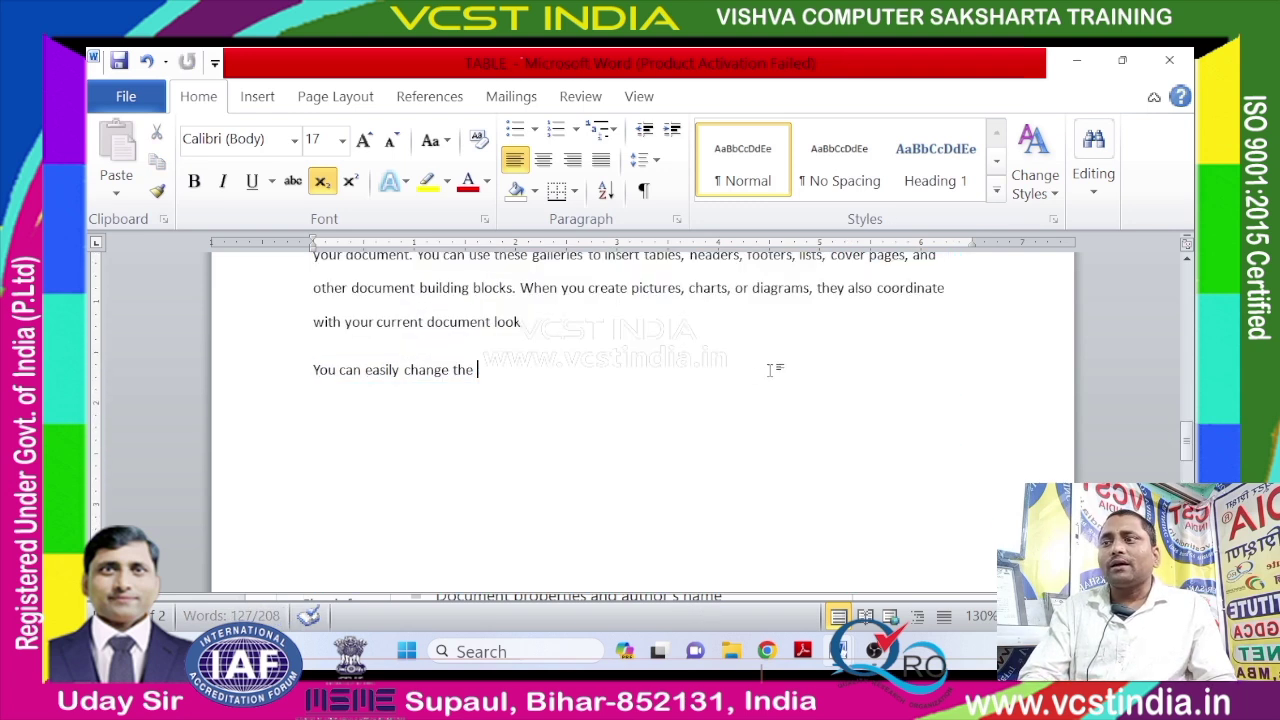
{"action": "scroll", "coordinate": [770, 370], "scroll_direction": "up", "scroll_amount": 3}
{"action": "scroll", "coordinate": [527, 357], "scroll_direction": "down", "scroll_amount": 2}
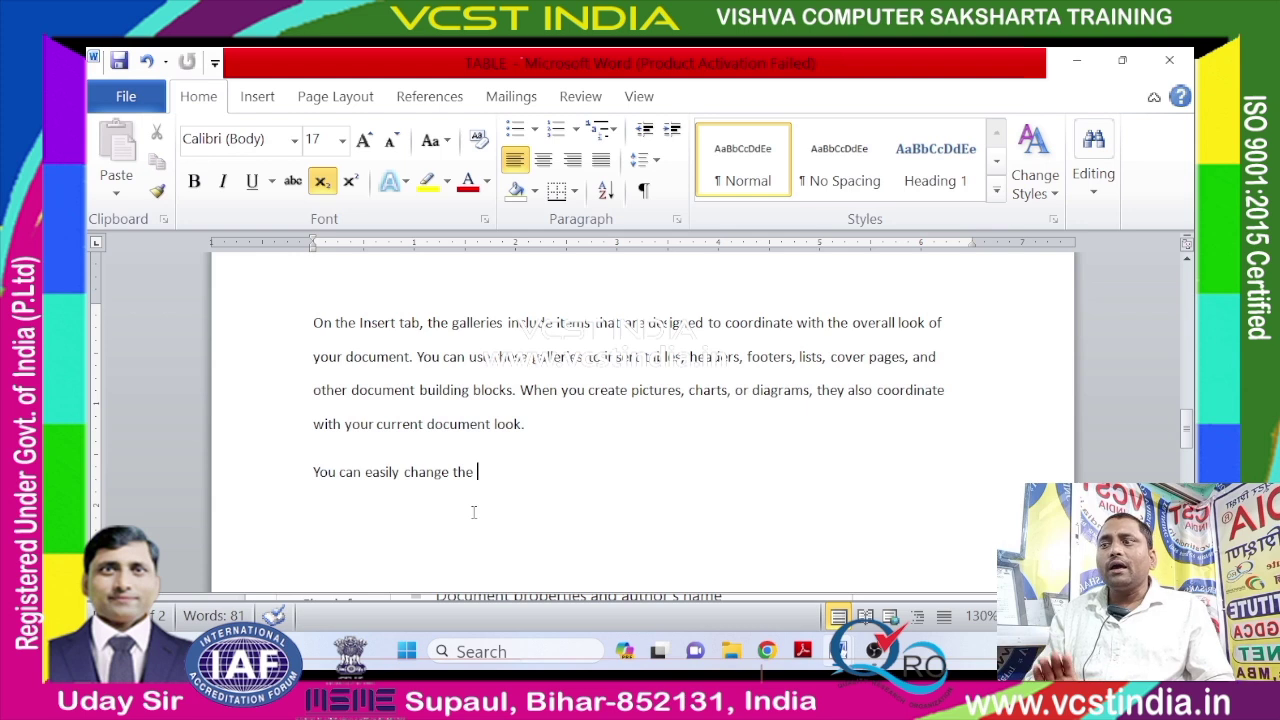
{"action": "left_click", "coordinate": [406, 472]}
{"action": "key", "text": "Return"}
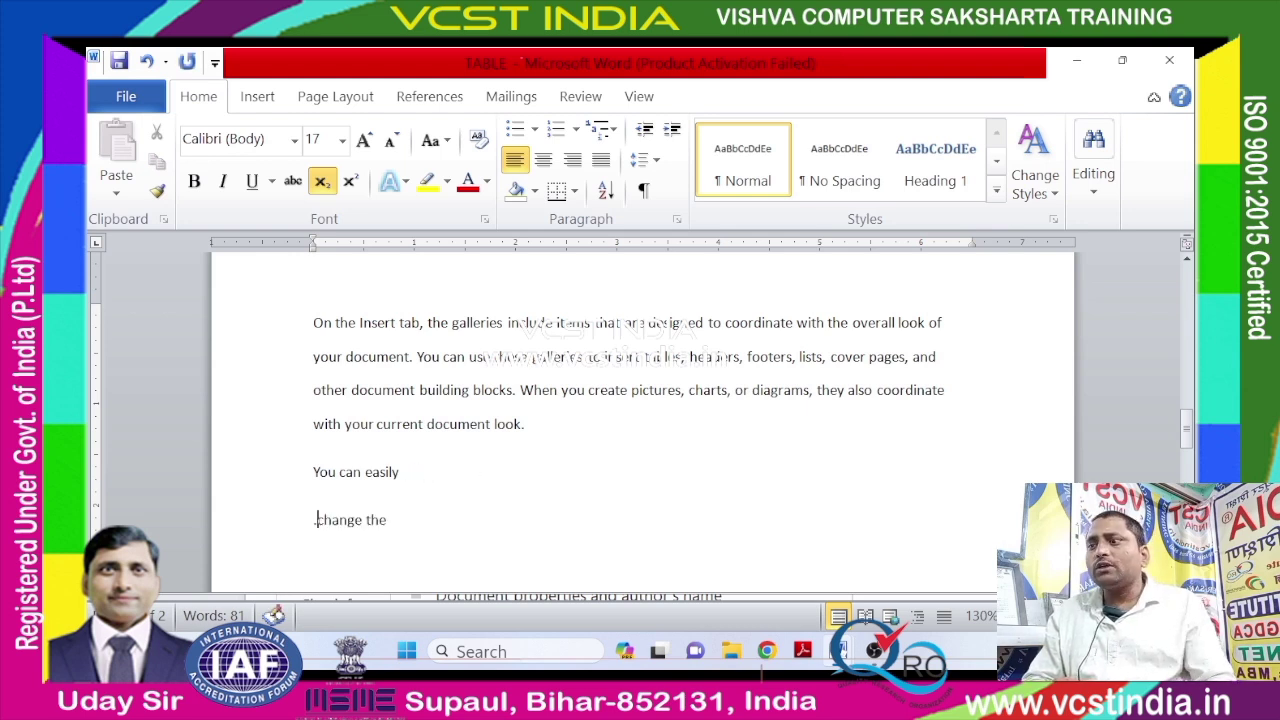
Indent the 'You can easily' and 'change the' lines far to the right with Increase Indent.
{"action": "left_click_drag", "start_coordinate": [419, 527], "coordinate": [313, 472]}
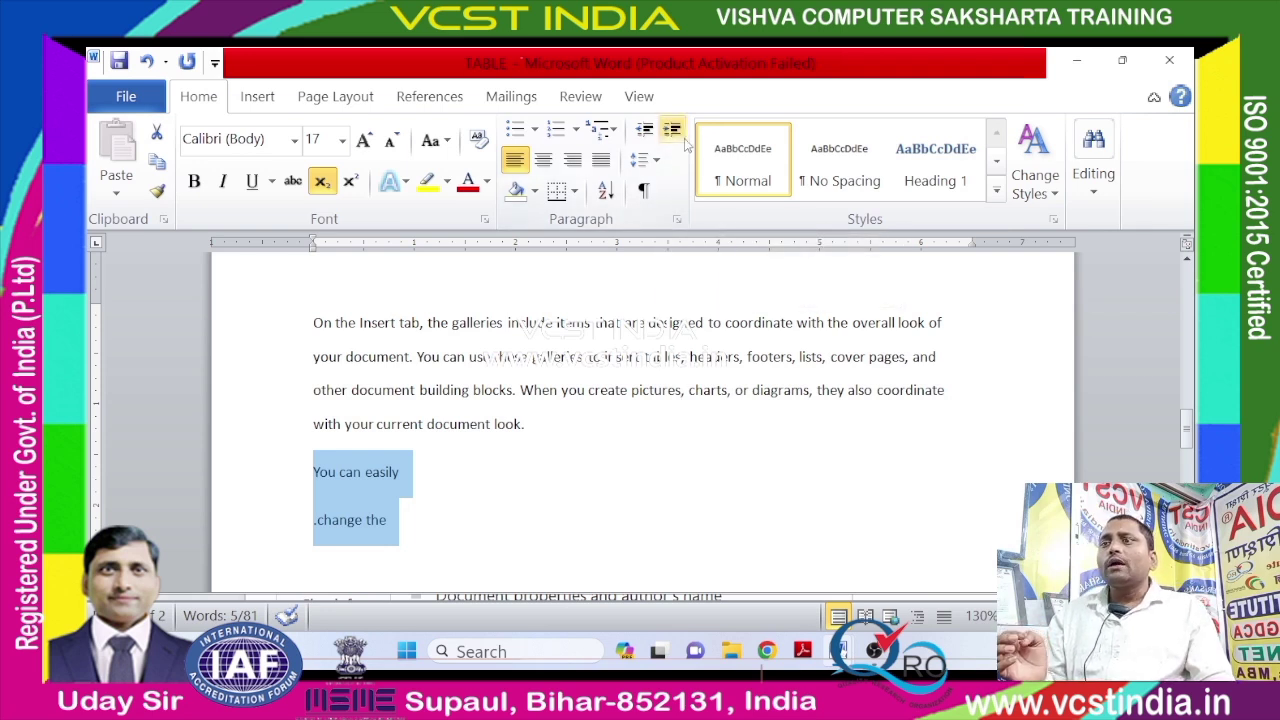
{"action": "left_click", "coordinate": [680, 136]}
{"action": "left_click", "coordinate": [680, 136]}
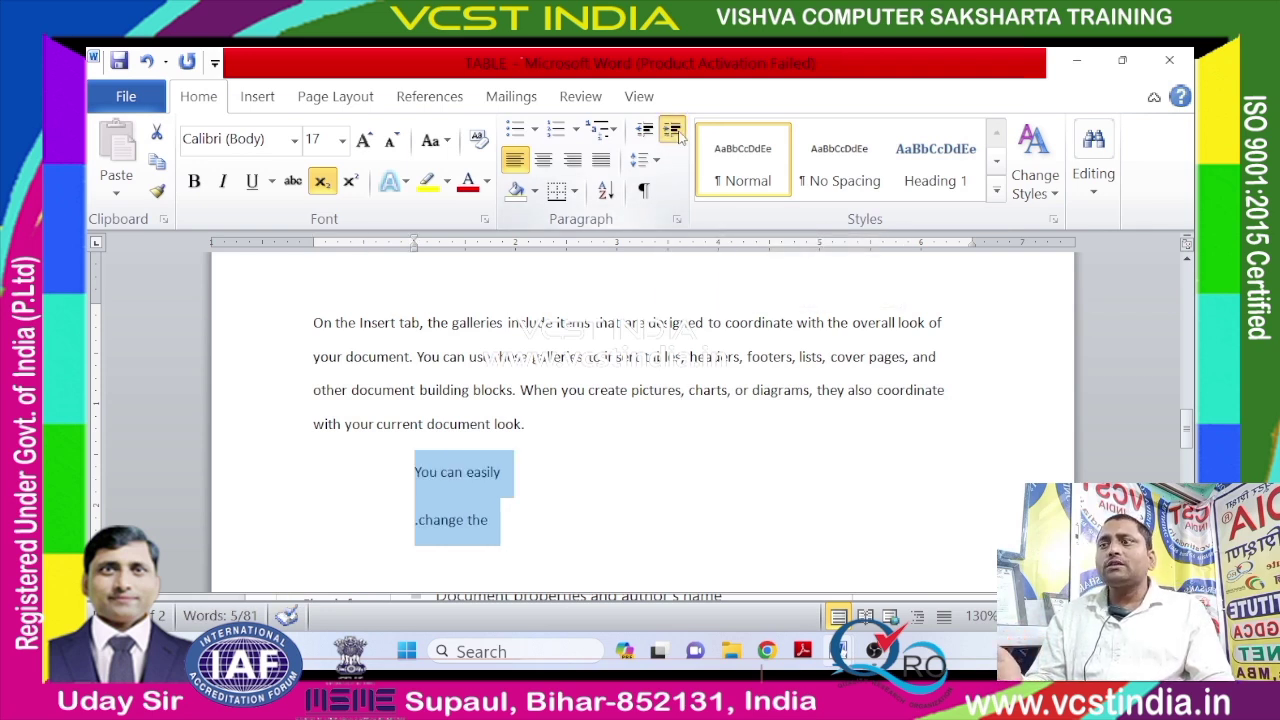
{"action": "left_click", "coordinate": [680, 136]}
{"action": "left_click", "coordinate": [680, 136]}
{"action": "left_click", "coordinate": [680, 136]}
{"action": "left_click", "coordinate": [680, 136]}
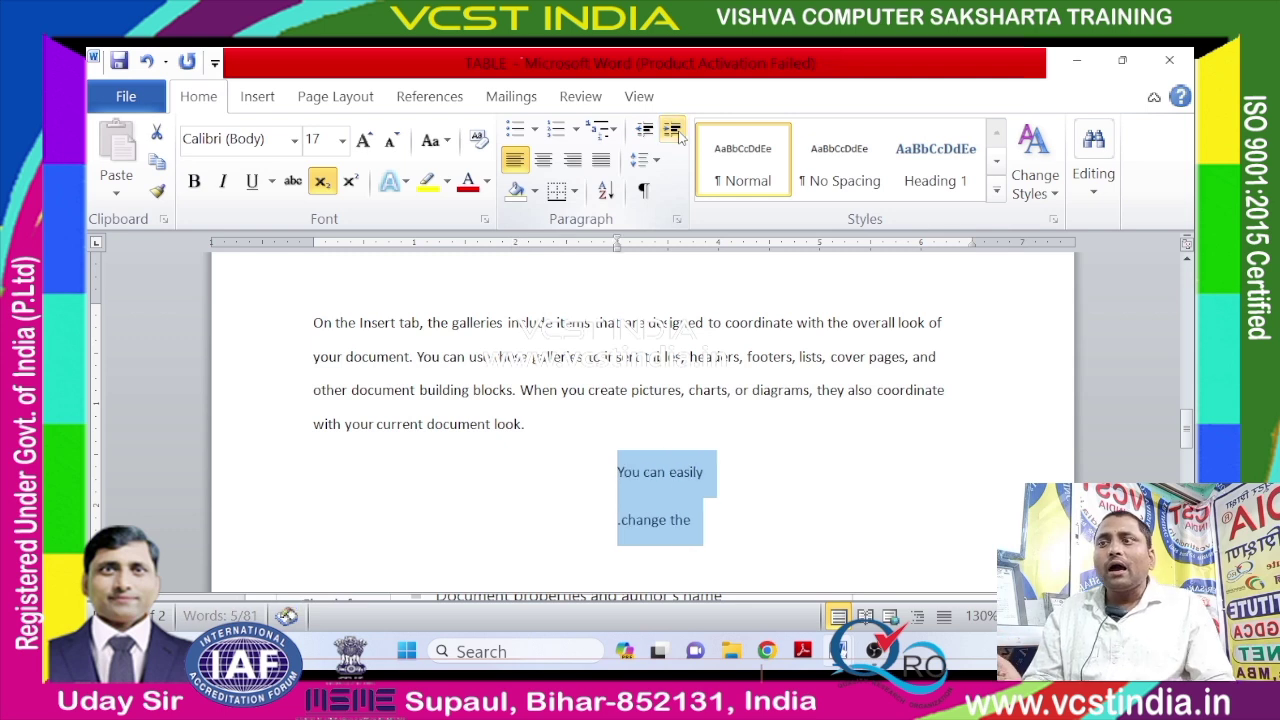
{"action": "left_click", "coordinate": [680, 136]}
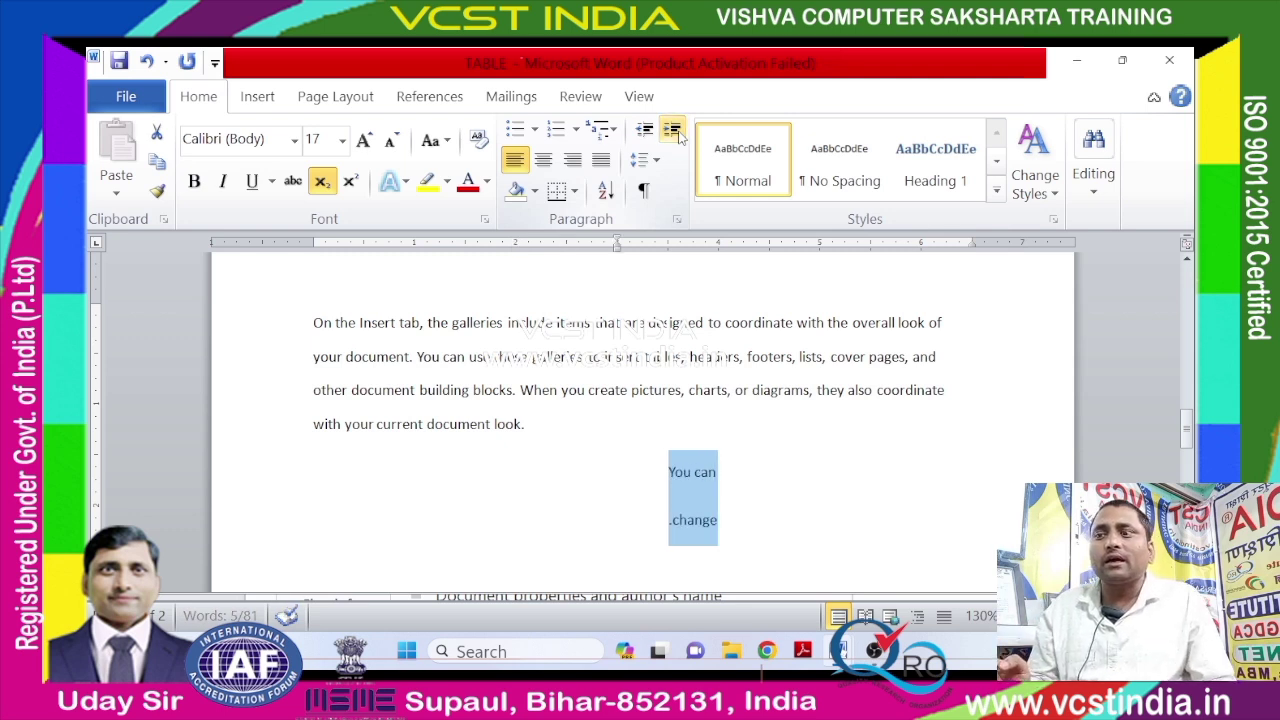
{"action": "left_click", "coordinate": [680, 136]}
{"action": "left_click", "coordinate": [680, 136]}
{"action": "left_click", "coordinate": [680, 136]}
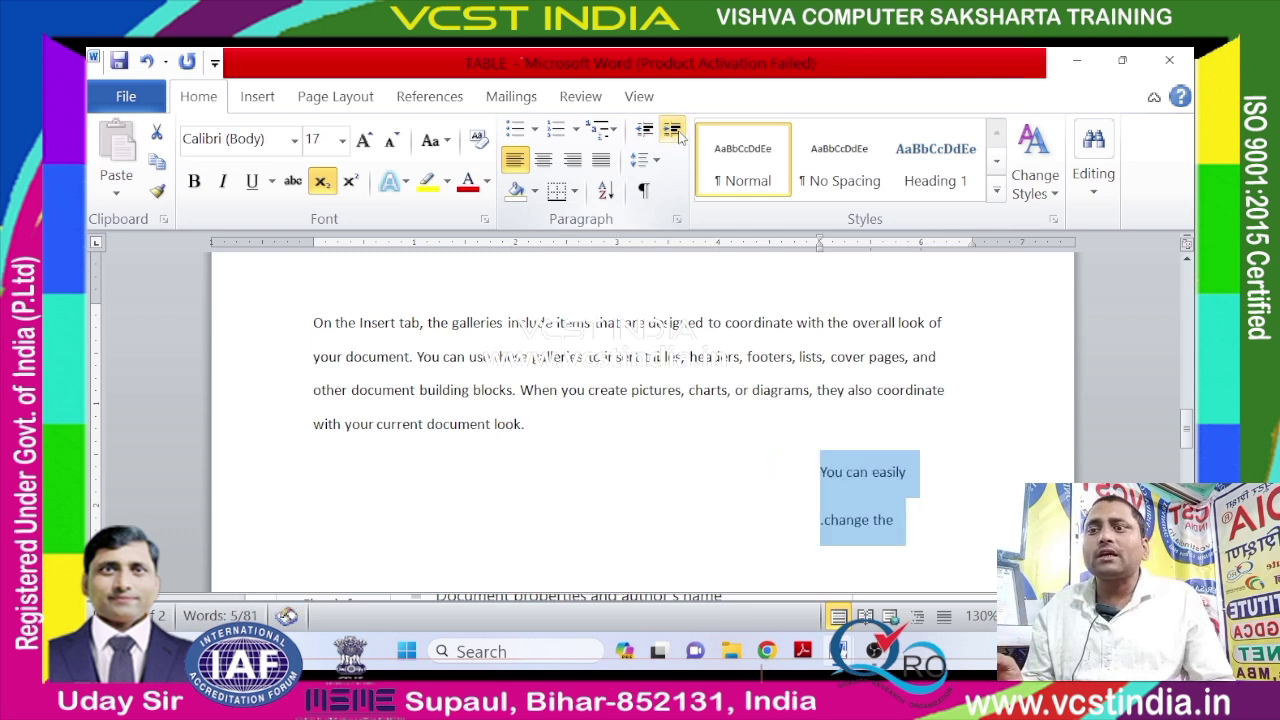
{"action": "left_click", "coordinate": [818, 506]}
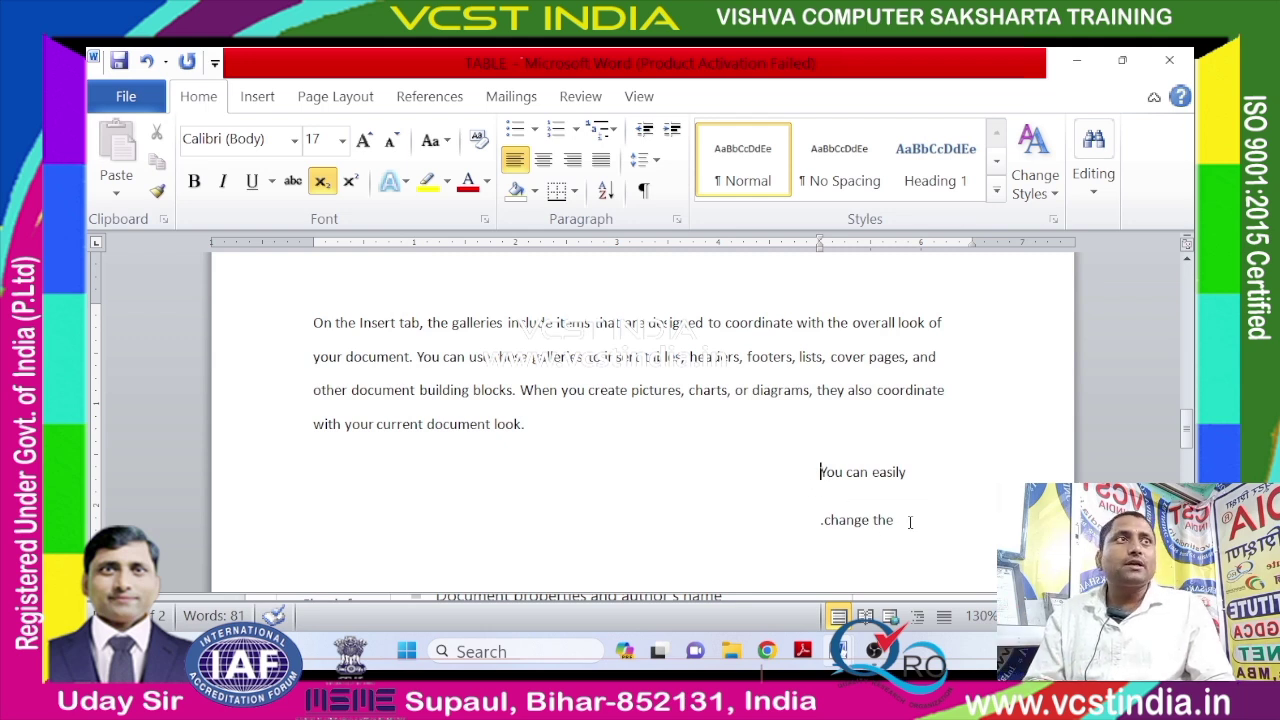
{"action": "triple_click", "coordinate": [856, 528]}
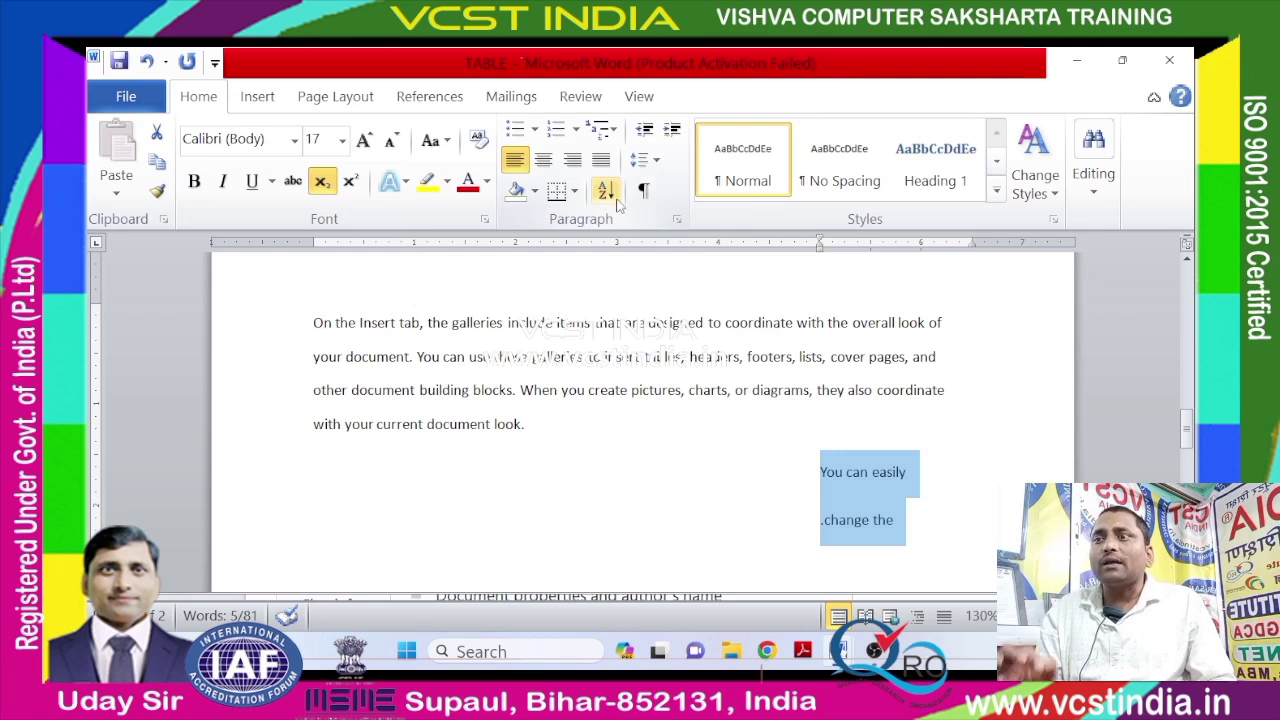
Apply Remove Space After Paragraph to the 'You can easily' line, then reselect both lines.
{"action": "left_click", "coordinate": [644, 165]}
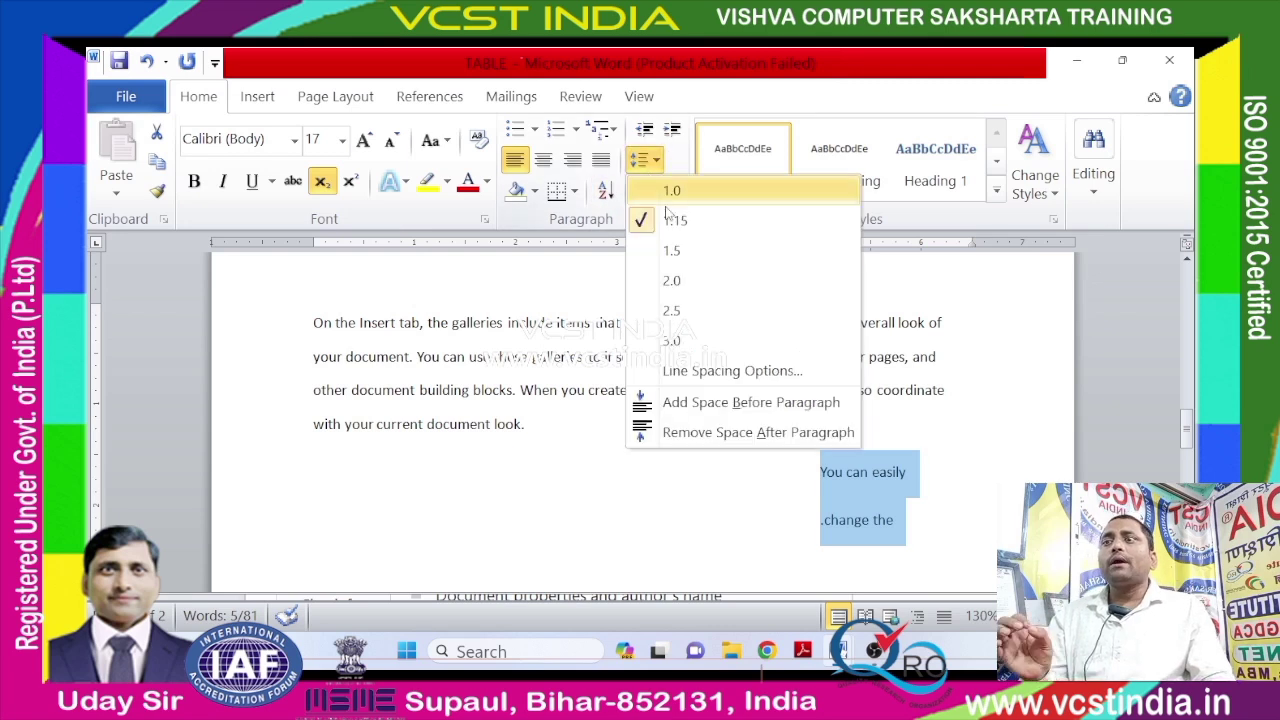
{"action": "left_click", "coordinate": [688, 432]}
{"action": "left_click", "coordinate": [926, 528]}
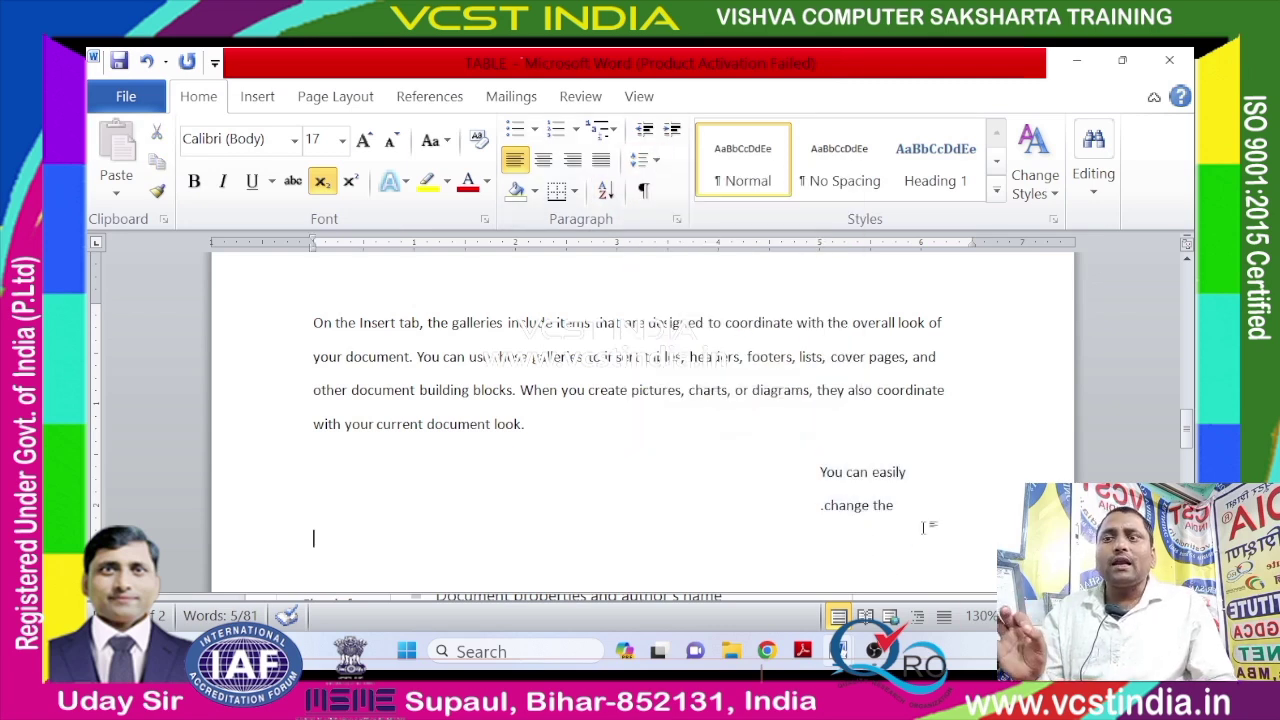
{"action": "left_click_drag", "start_coordinate": [810, 488], "coordinate": [905, 516]}
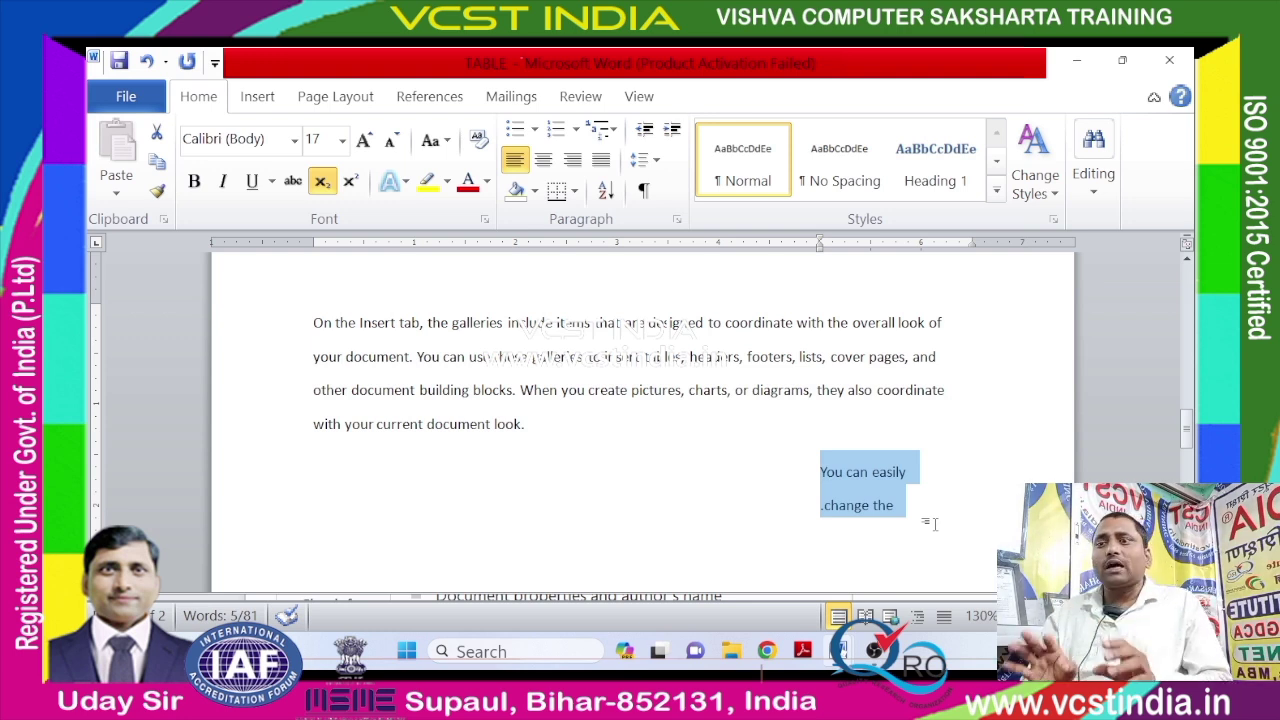
Move the two short lines two indent steps left, then three steps back right.
{"action": "left_click", "coordinate": [918, 508]}
{"action": "left_click_drag", "start_coordinate": [914, 508], "coordinate": [795, 483]}
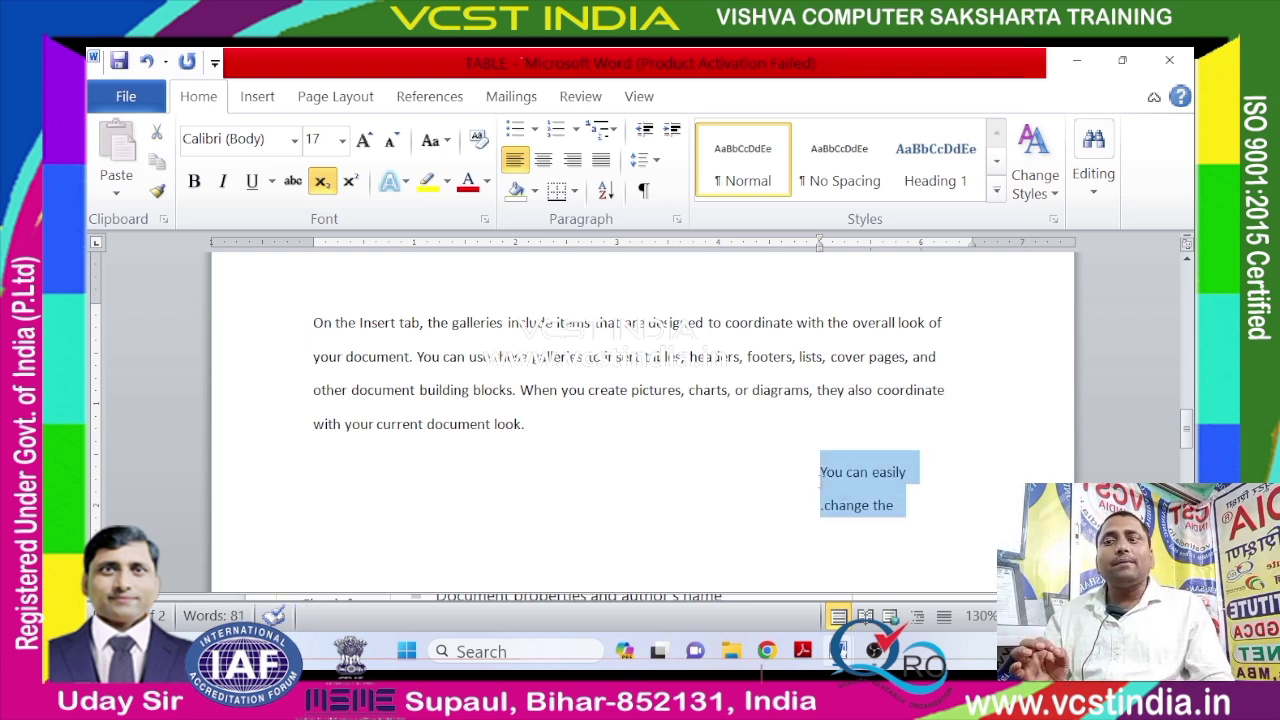
{"action": "left_click", "coordinate": [645, 132]}
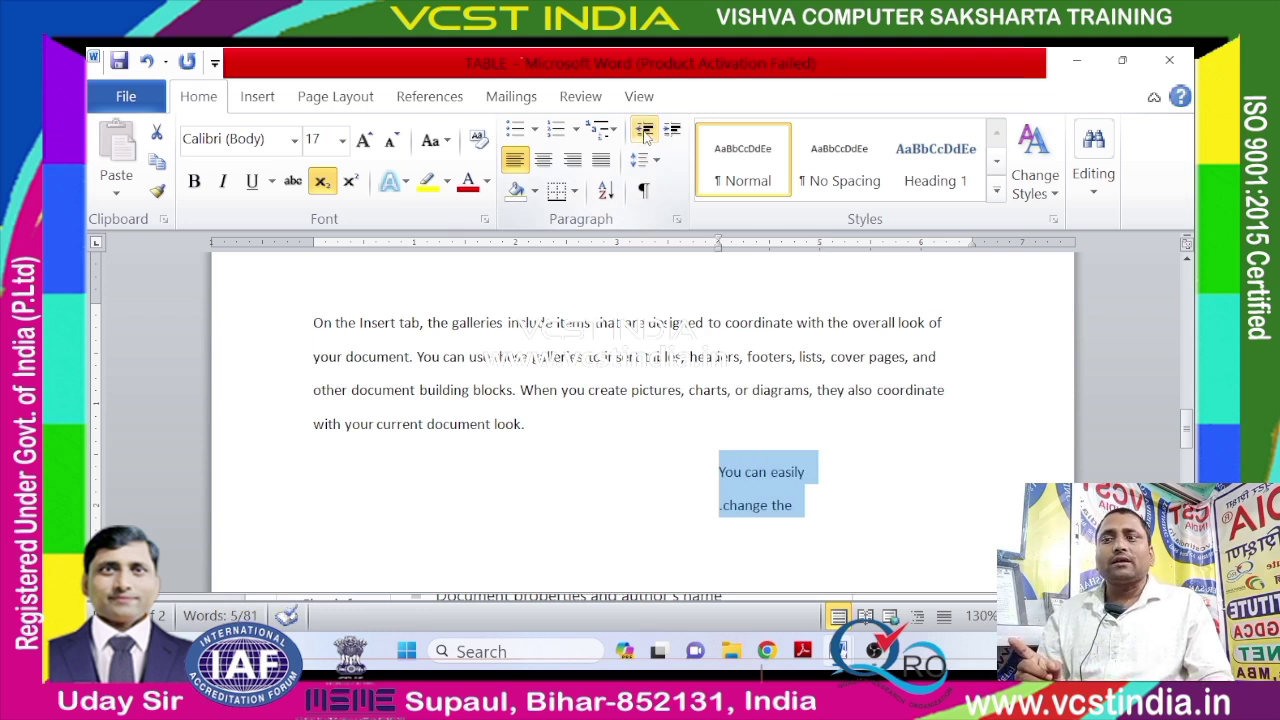
{"action": "left_click", "coordinate": [645, 132]}
{"action": "left_click", "coordinate": [672, 130]}
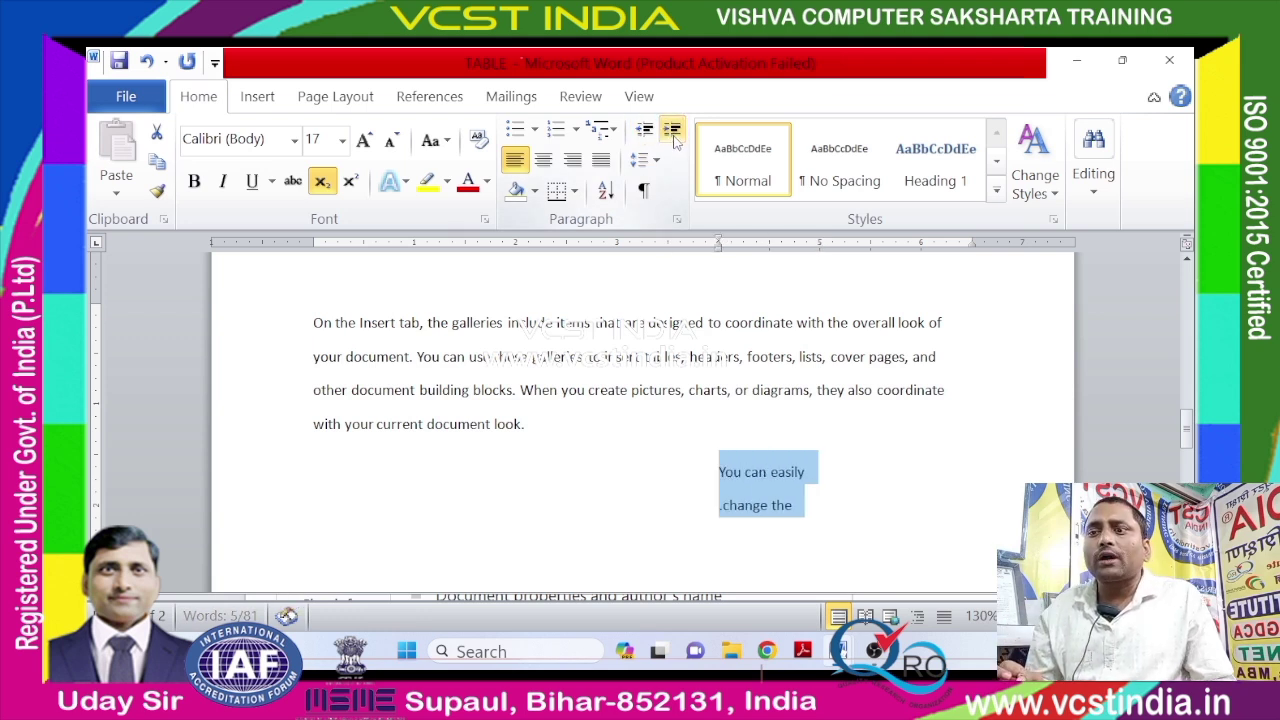
{"action": "left_click", "coordinate": [672, 130]}
{"action": "left_click", "coordinate": [674, 138]}
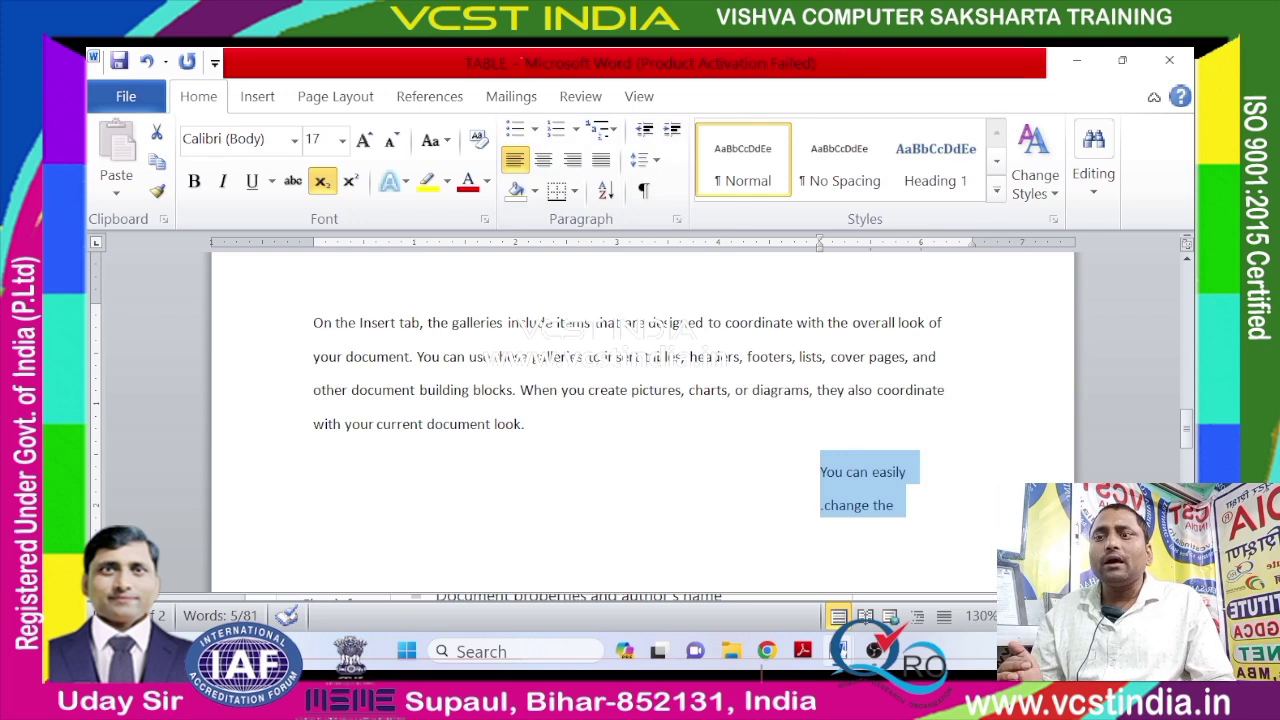
{"action": "left_click", "coordinate": [898, 510]}
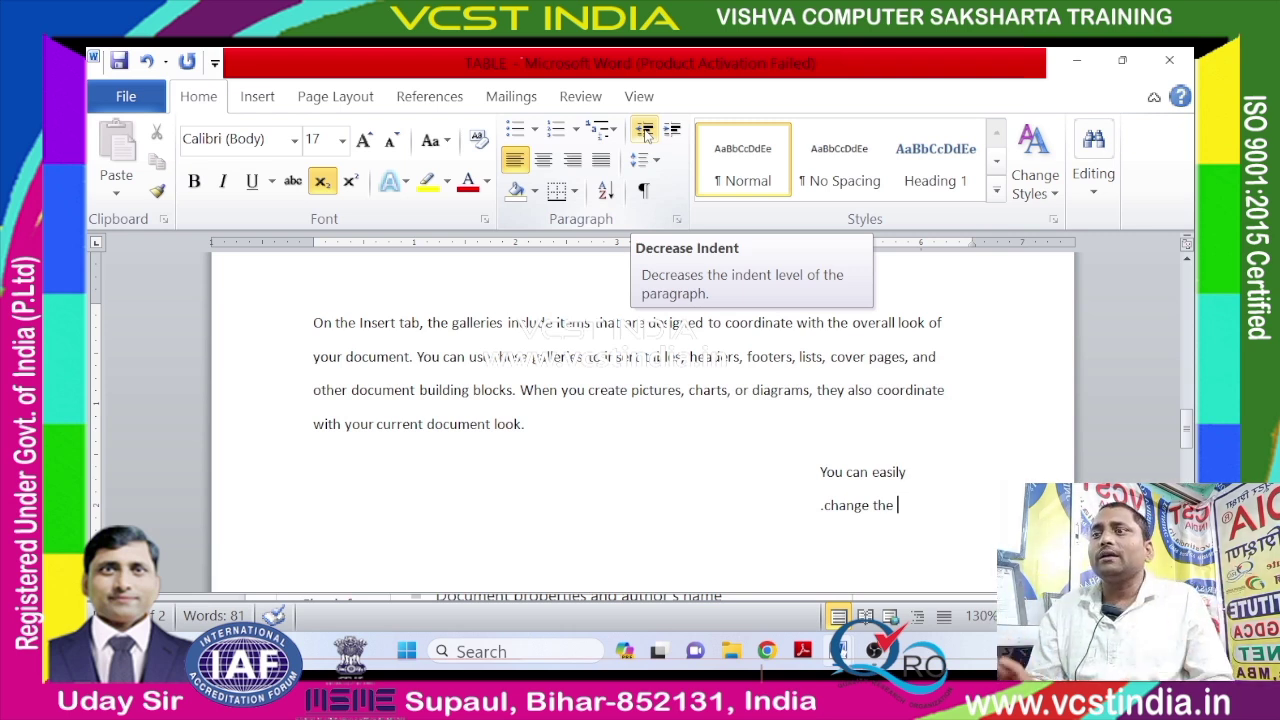
{"action": "left_click", "coordinate": [628, 431]}
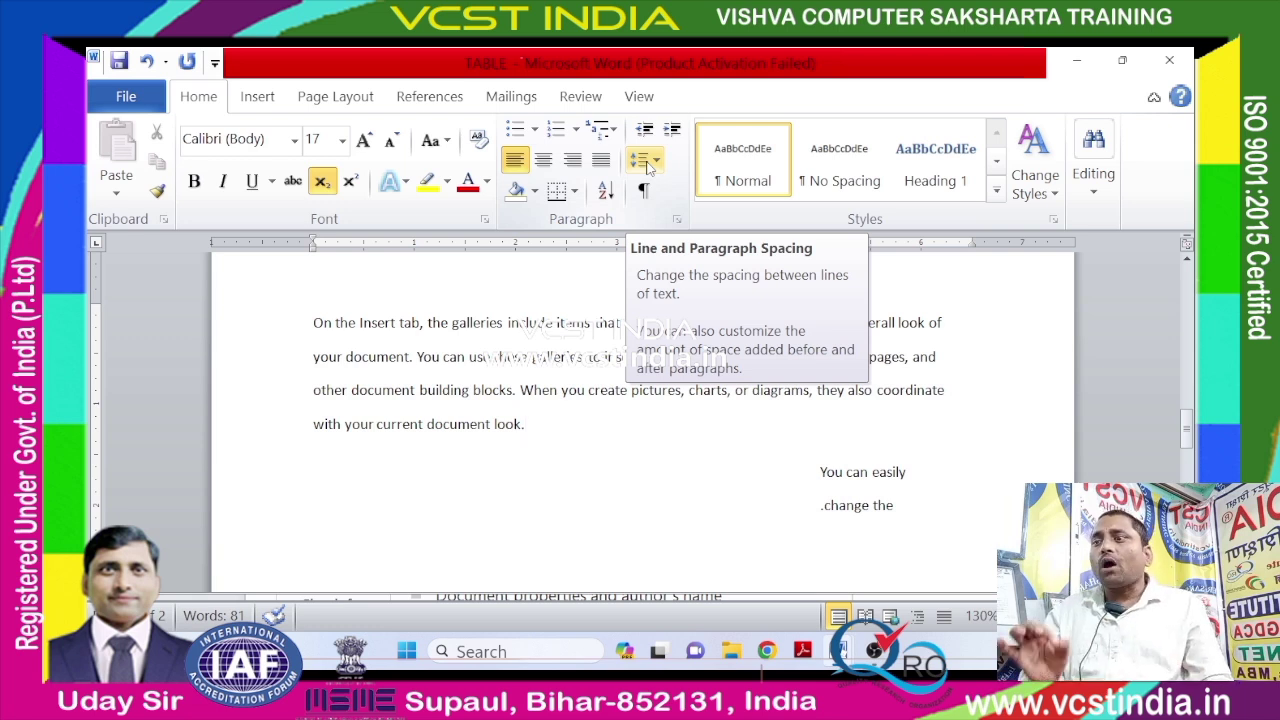
{"action": "left_click", "coordinate": [656, 162]}
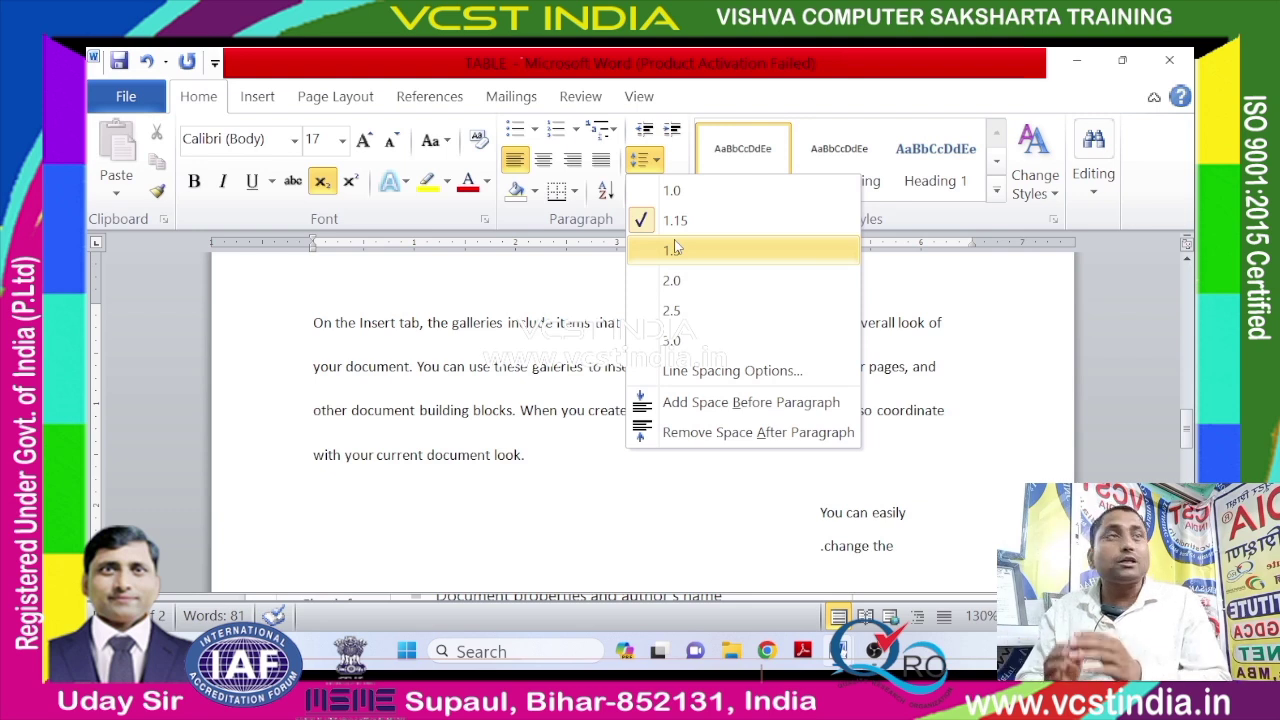
Select the 'On the Insert tab' paragraph, then deselect it again.
{"action": "left_click", "coordinate": [548, 424]}
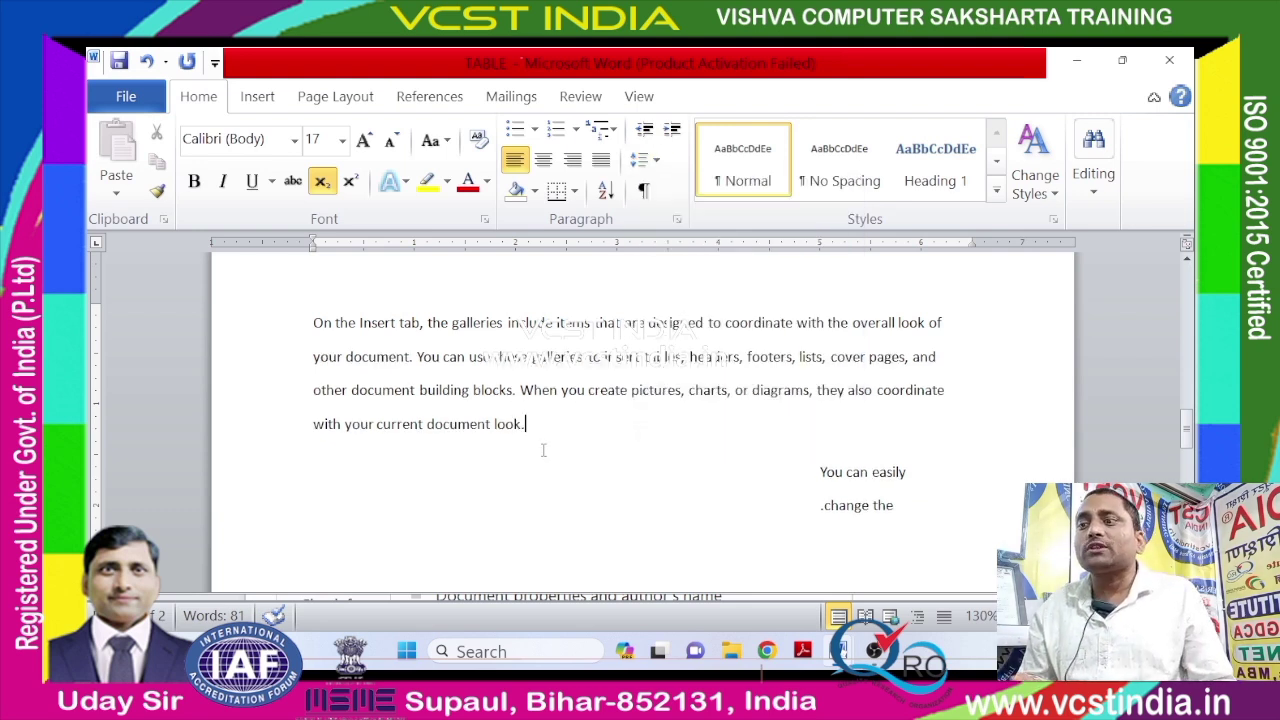
{"action": "left_click_drag", "start_coordinate": [549, 424], "coordinate": [292, 314]}
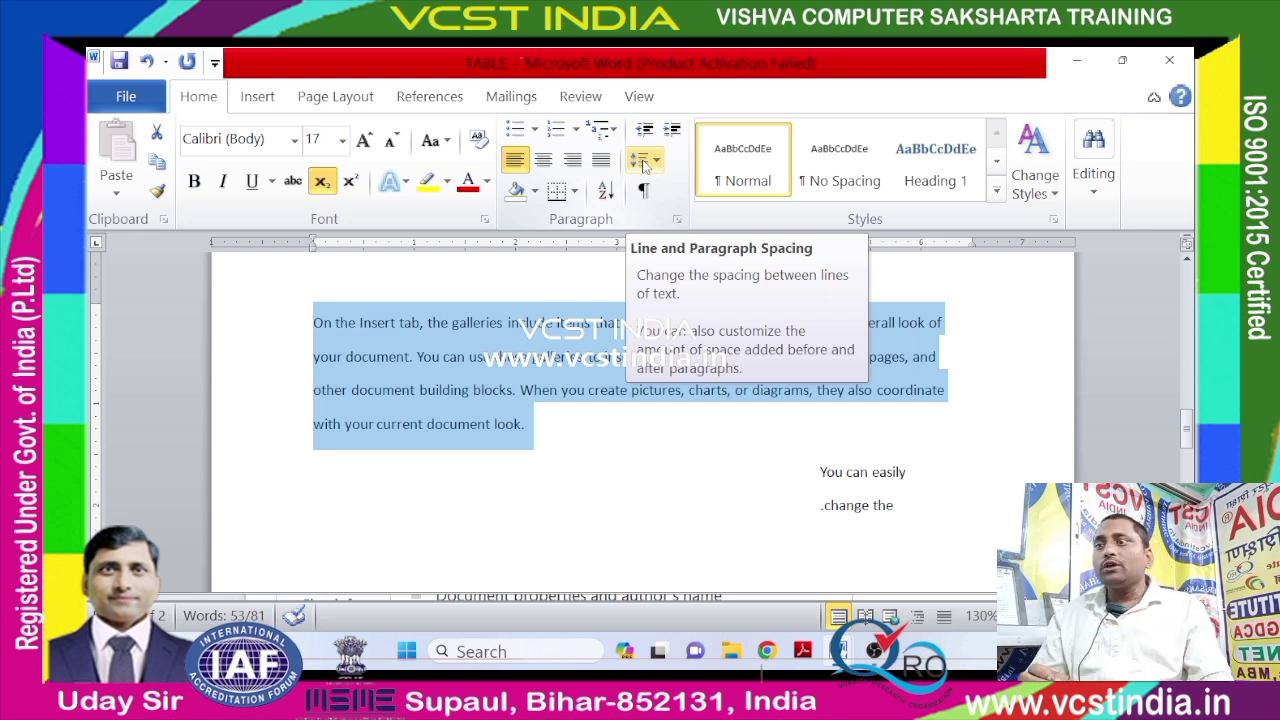
{"action": "left_click", "coordinate": [585, 476]}
{"action": "left_click", "coordinate": [538, 432]}
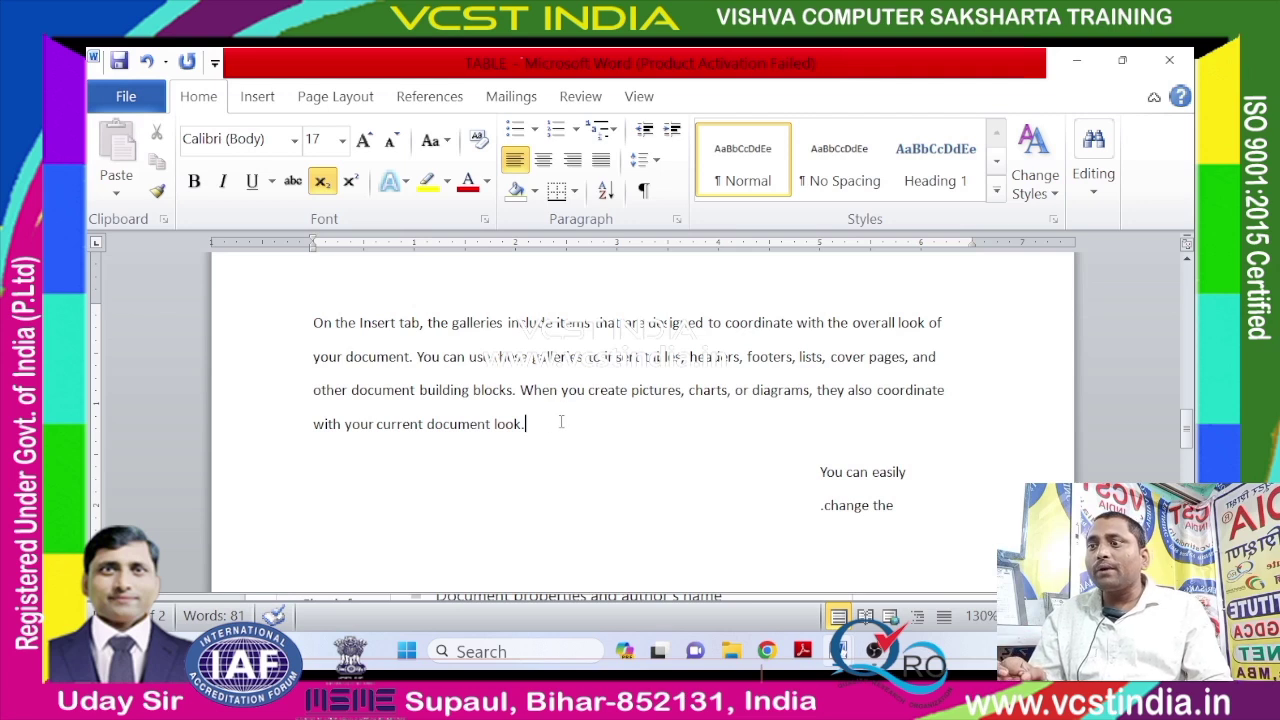
{"action": "left_click_drag", "start_coordinate": [560, 424], "coordinate": [306, 305]}
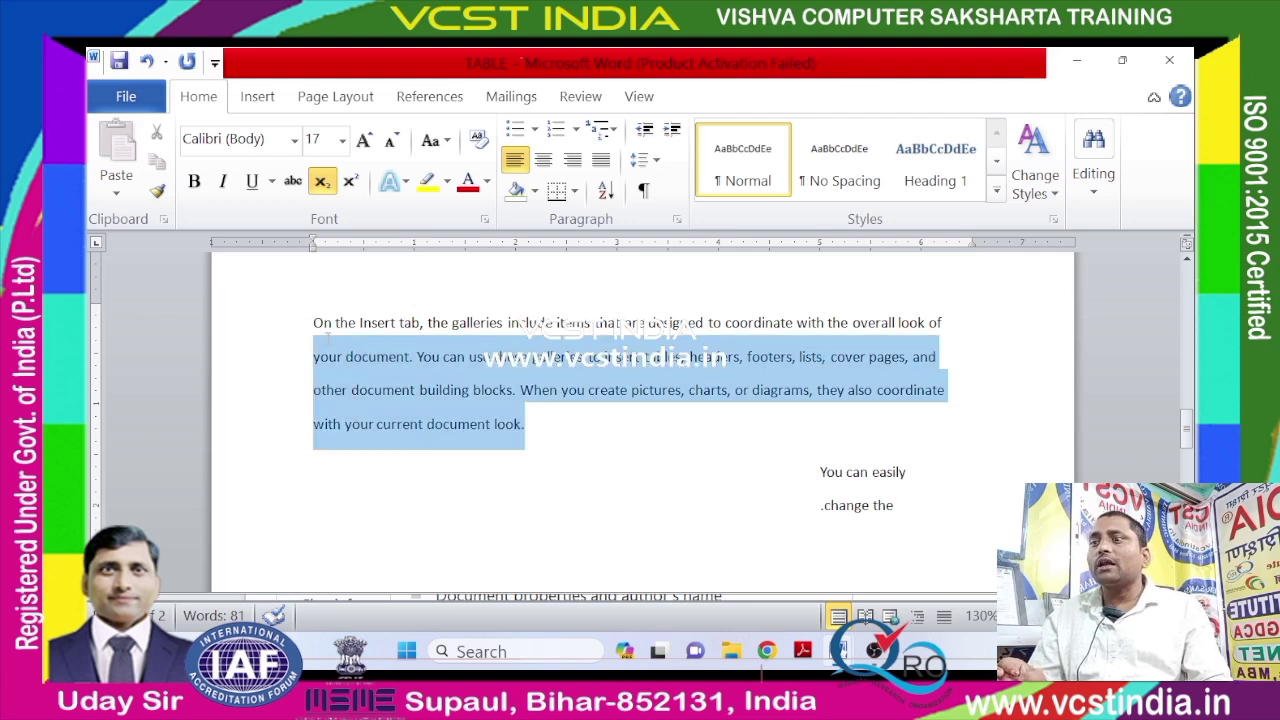
{"action": "left_click", "coordinate": [552, 428]}
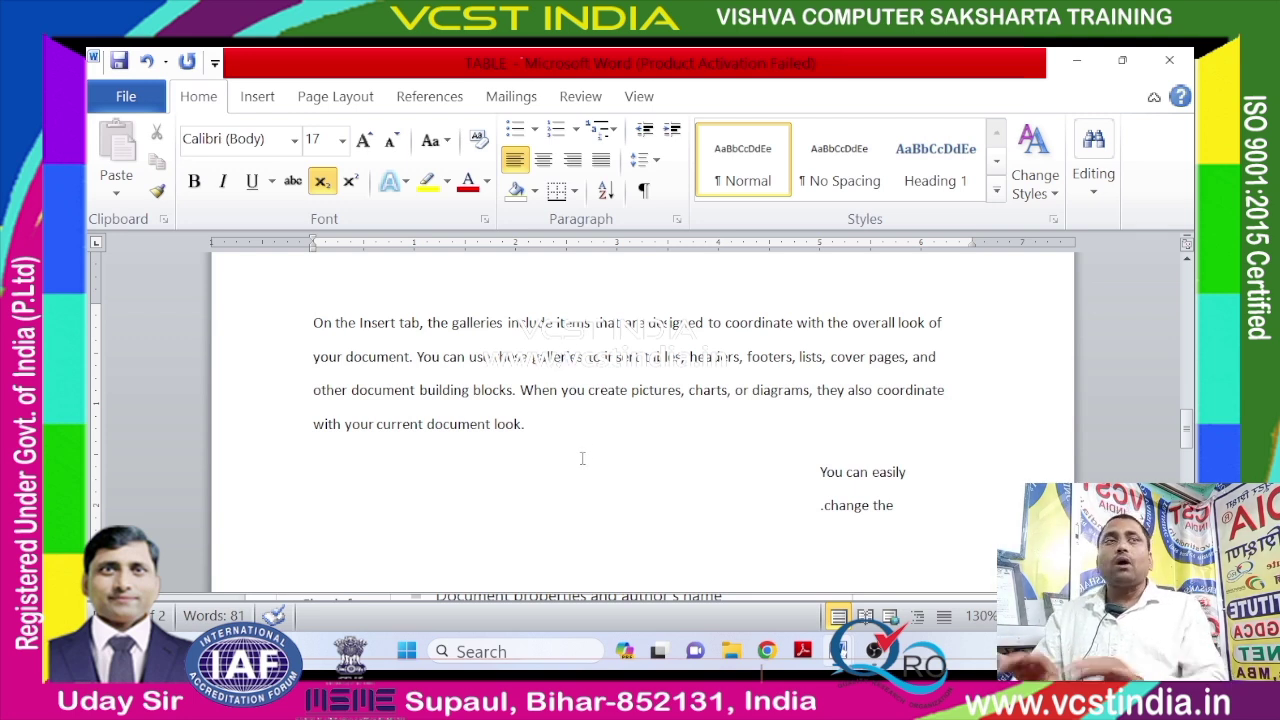
Remove stray typed letters and select the whole first paragraph through 'document look.'.
{"action": "type", "text": "FGHG"}
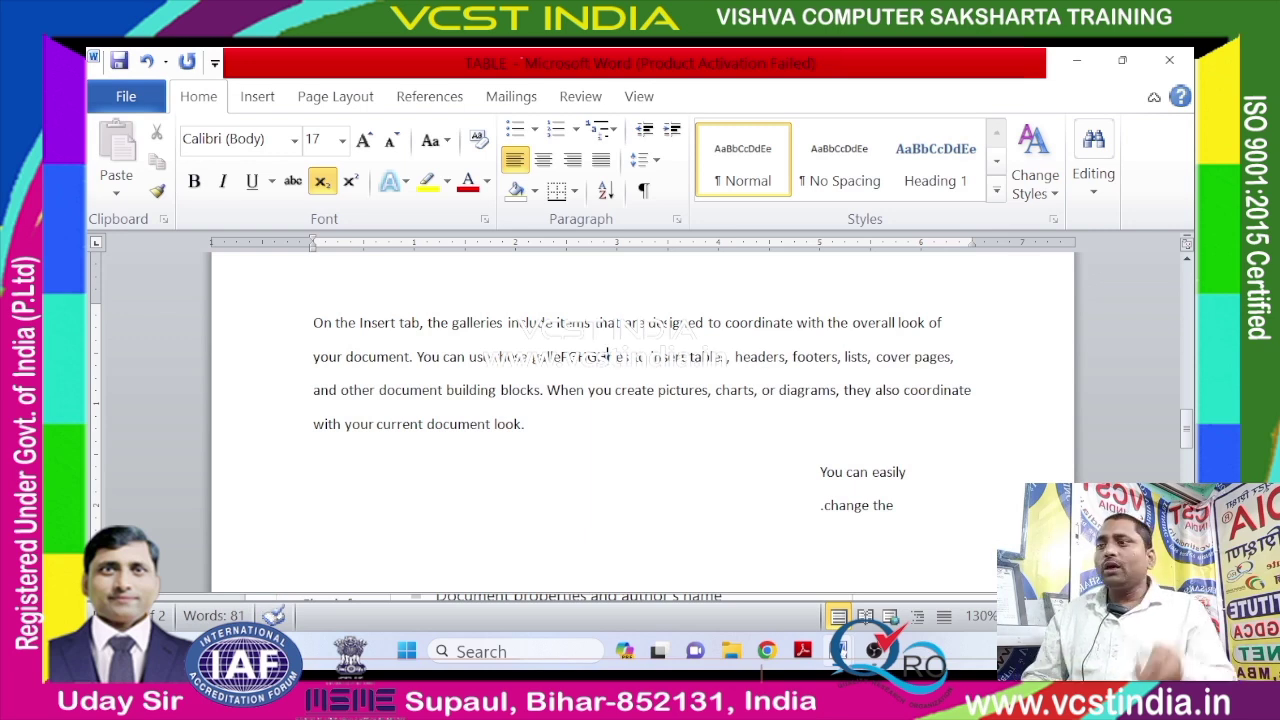
{"action": "key", "text": "BackSpace"}
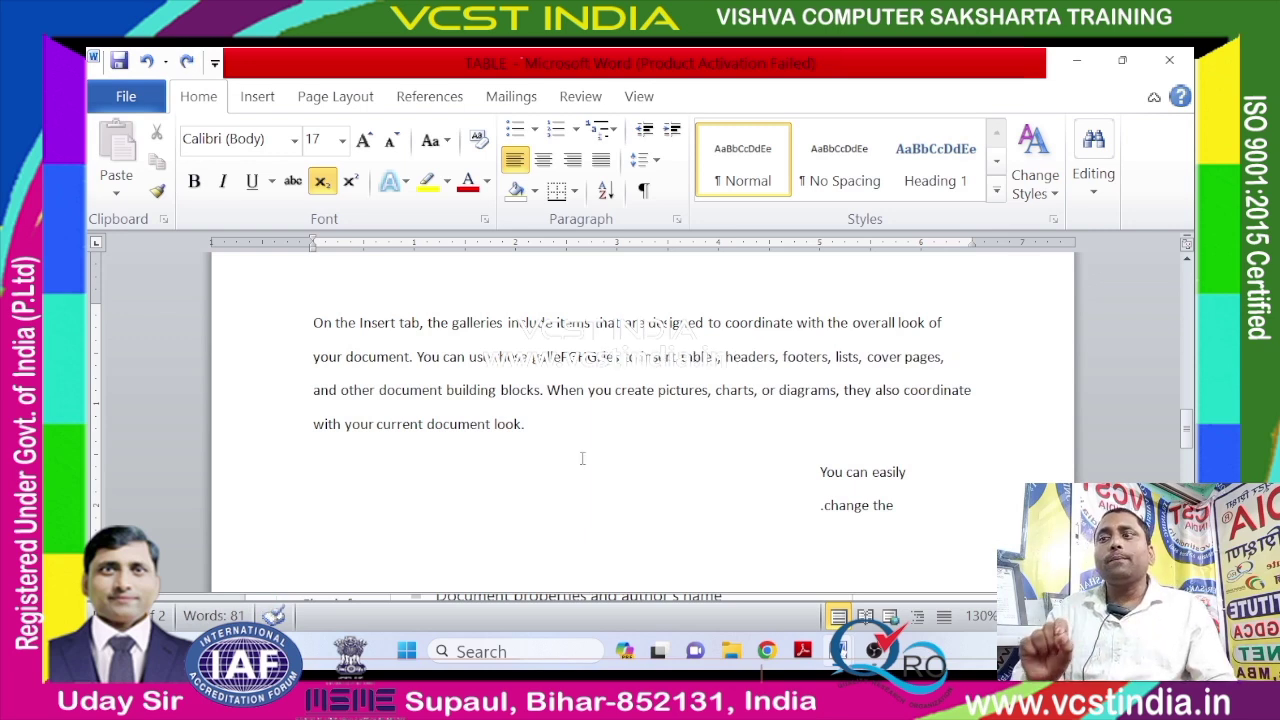
{"action": "key", "text": "BackSpace"}
{"action": "key", "text": "BackSpace"}
{"action": "key", "text": "BackSpace"}
{"action": "key", "text": "BackSpace"}
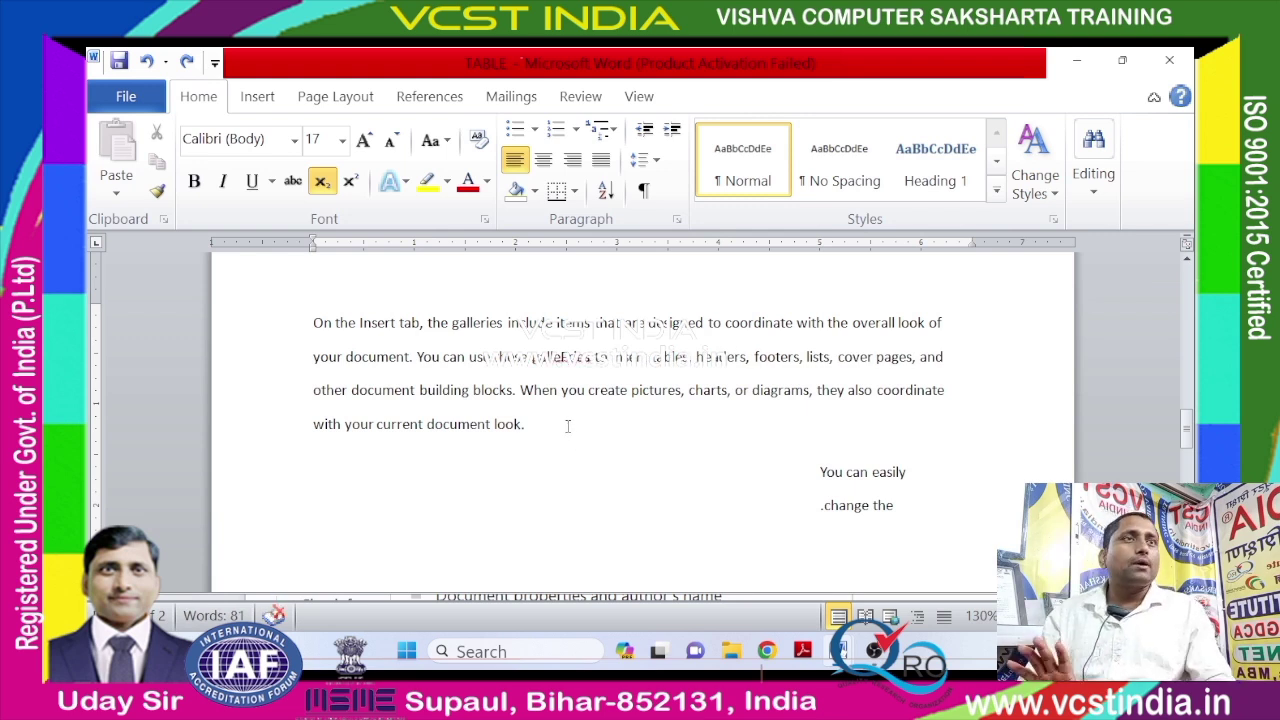
{"action": "left_click_drag", "start_coordinate": [567, 427], "coordinate": [326, 279]}
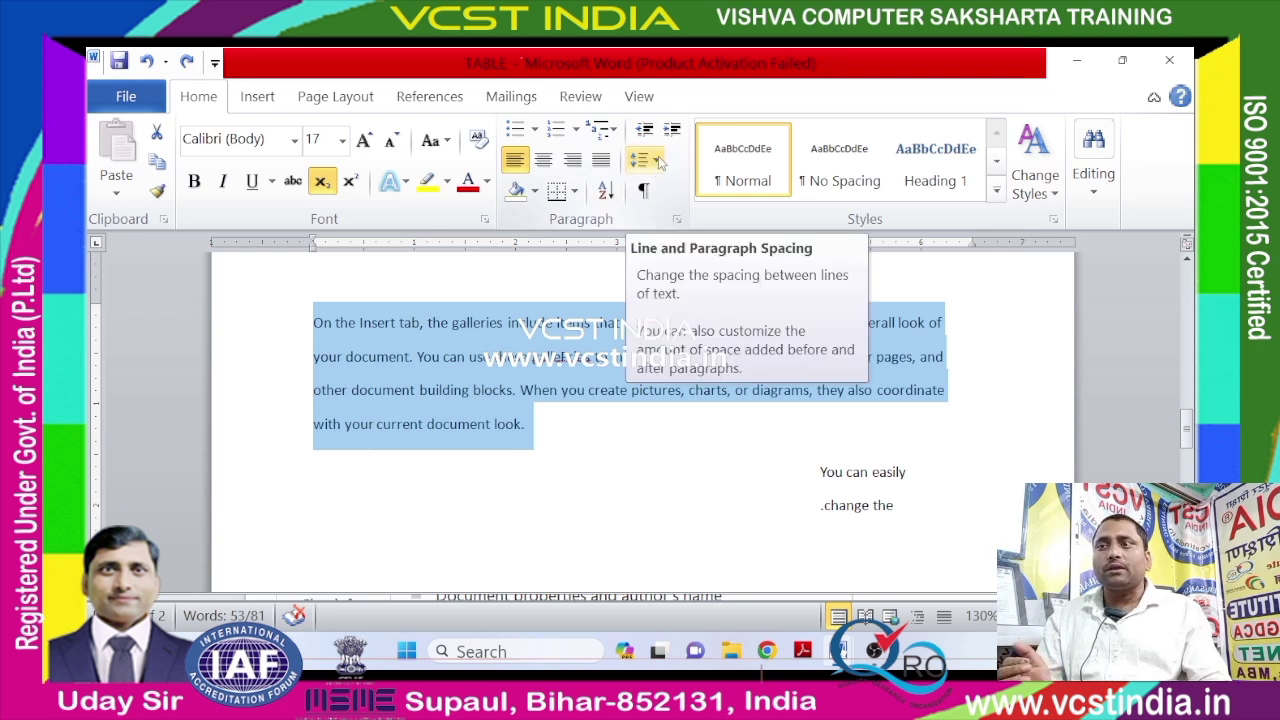
Apply 2.0 line spacing to the 'On the Insert tab' paragraph and reselect it.
{"action": "left_click", "coordinate": [645, 160]}
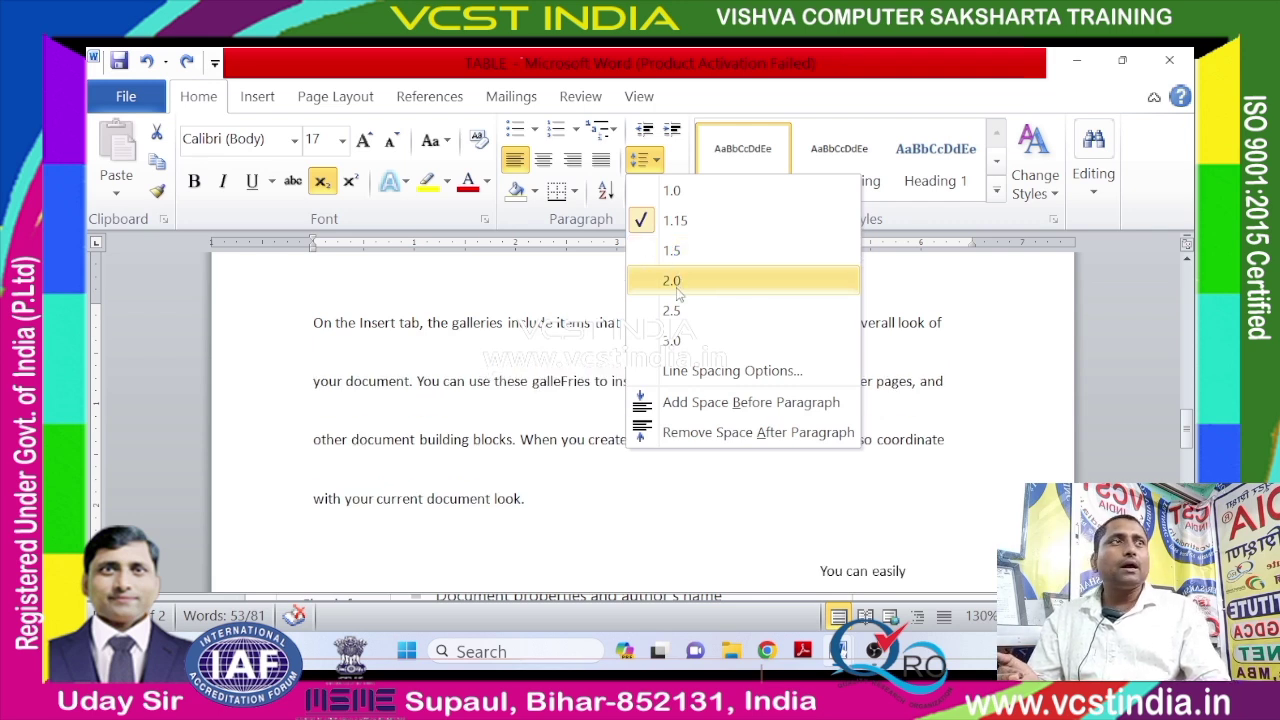
{"action": "left_click", "coordinate": [677, 285]}
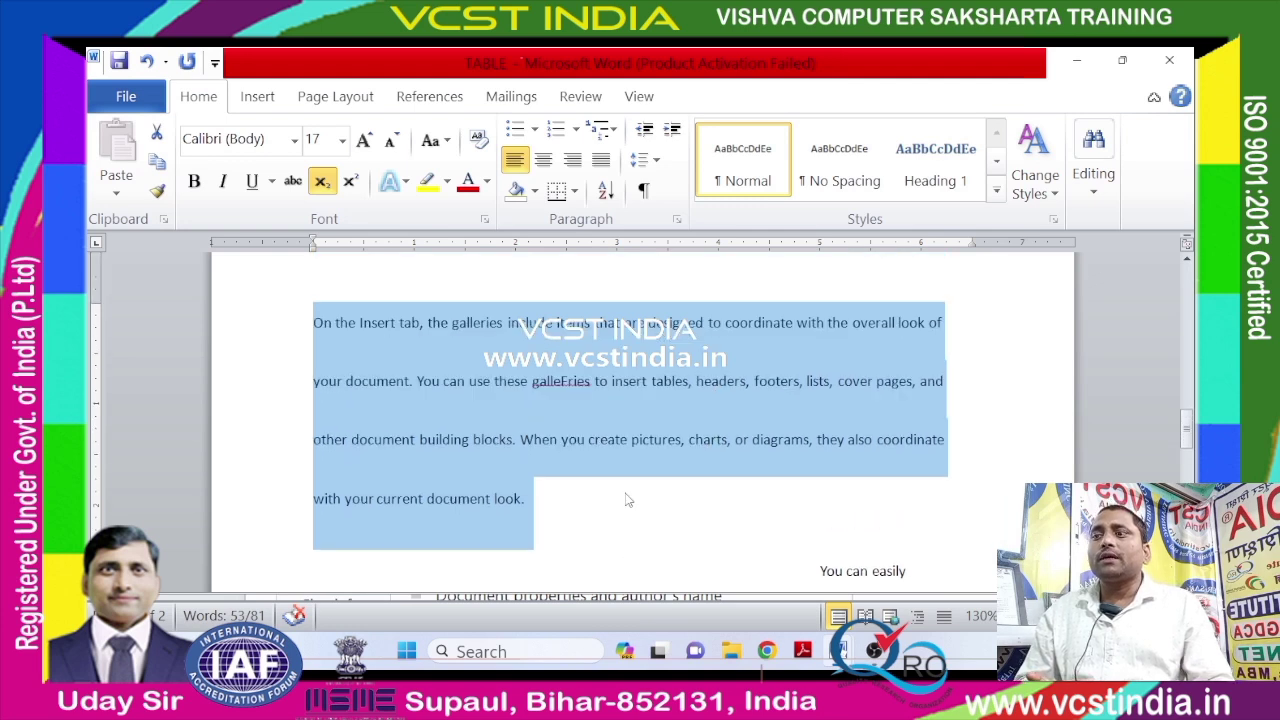
{"action": "left_click", "coordinate": [625, 497]}
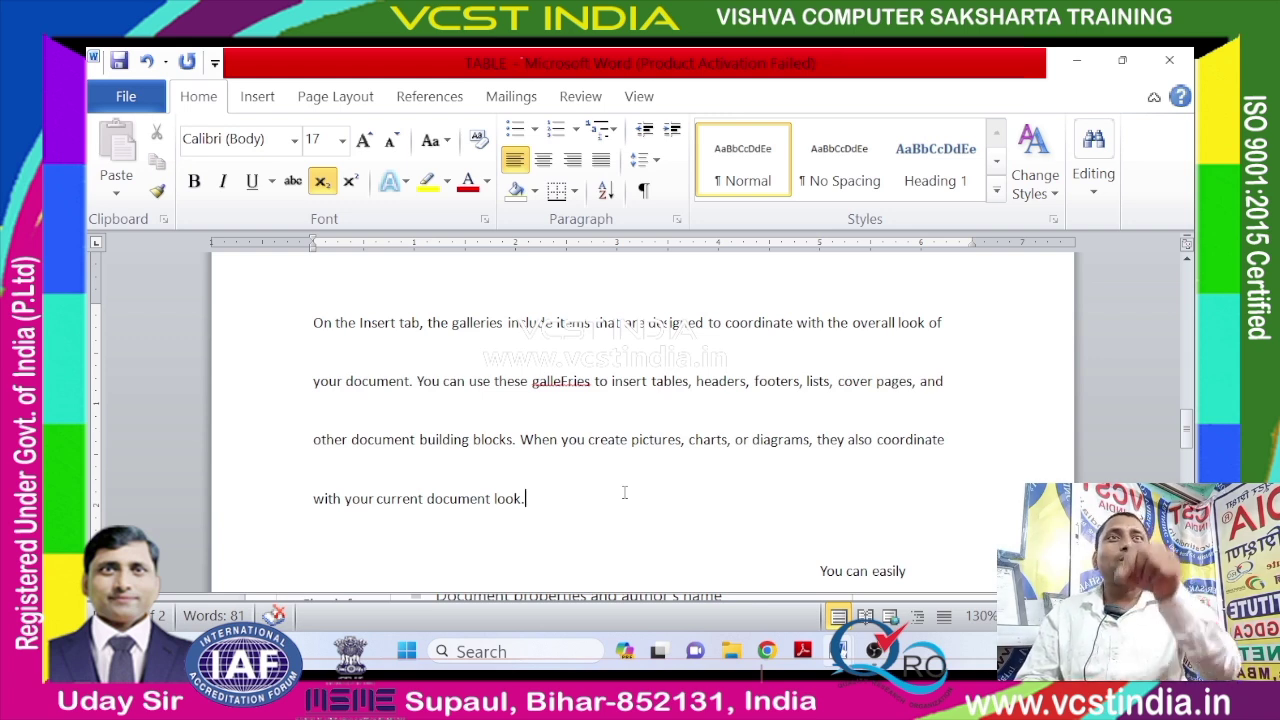
{"action": "left_click_drag", "start_coordinate": [560, 505], "coordinate": [313, 320]}
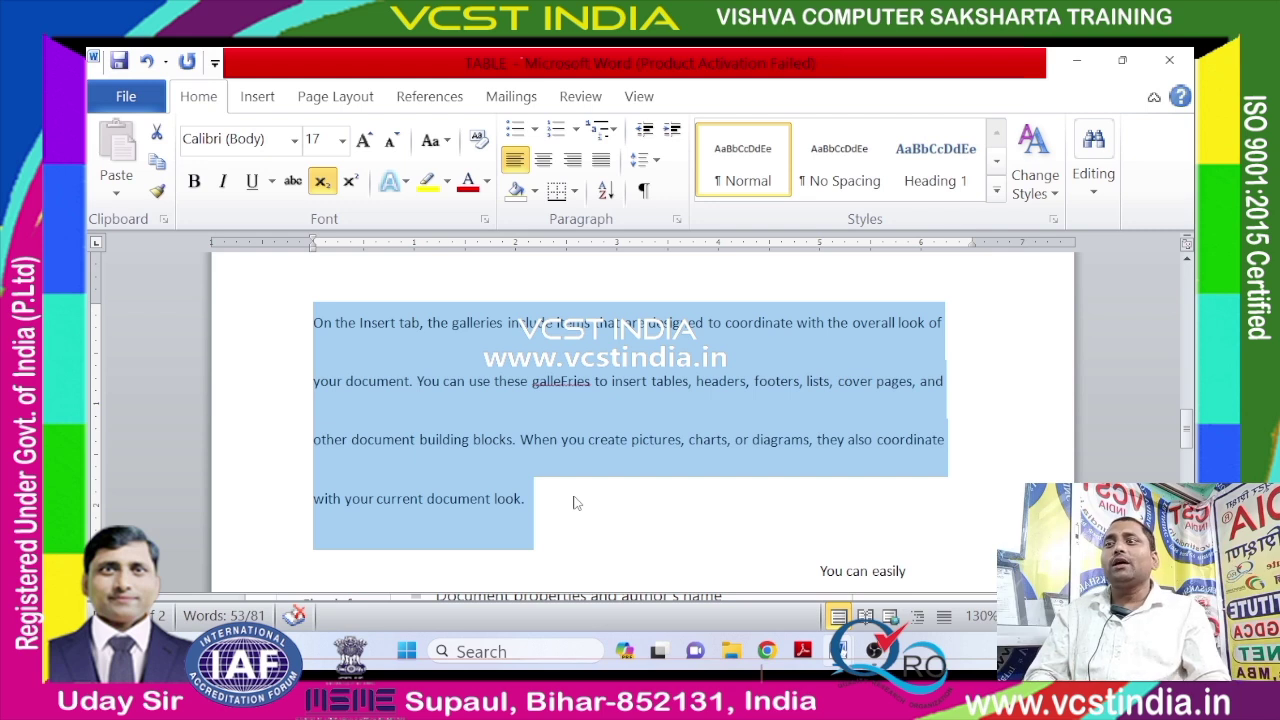
{"action": "left_click", "coordinate": [658, 163]}
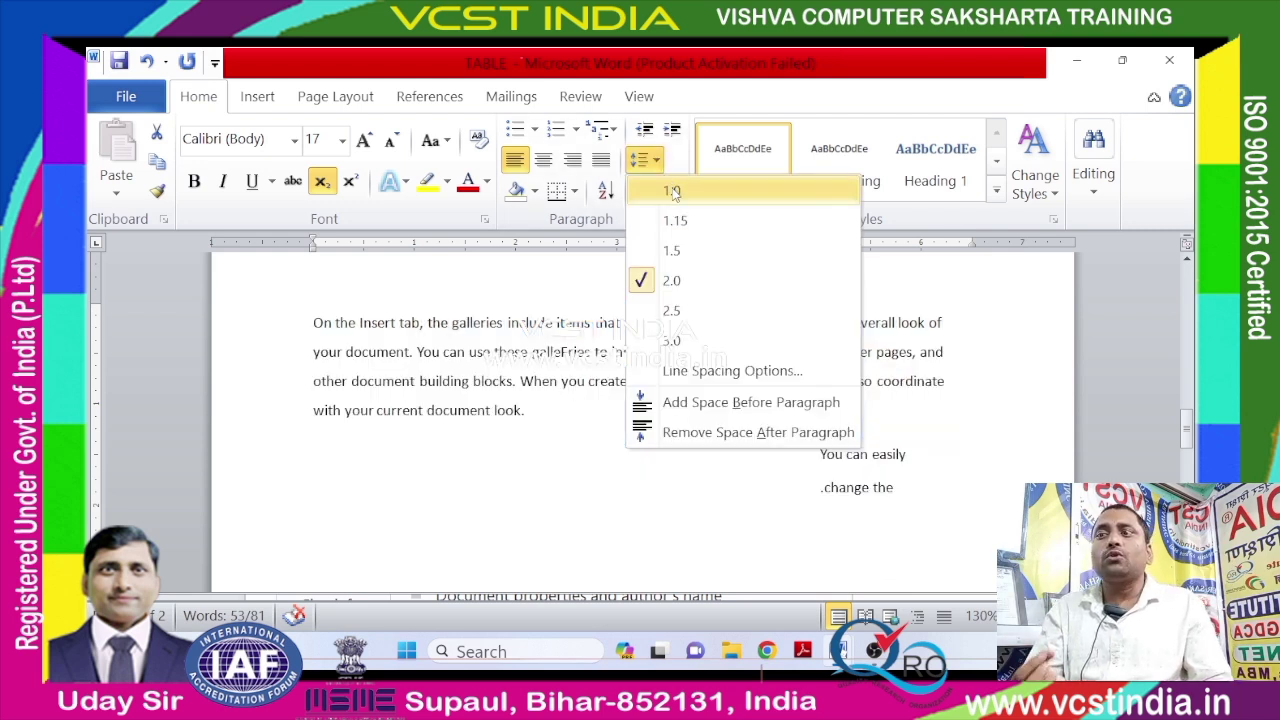
Apply 1.0 line spacing to the first paragraph and delete the stray F in 'galleries'.
{"action": "left_click", "coordinate": [673, 192]}
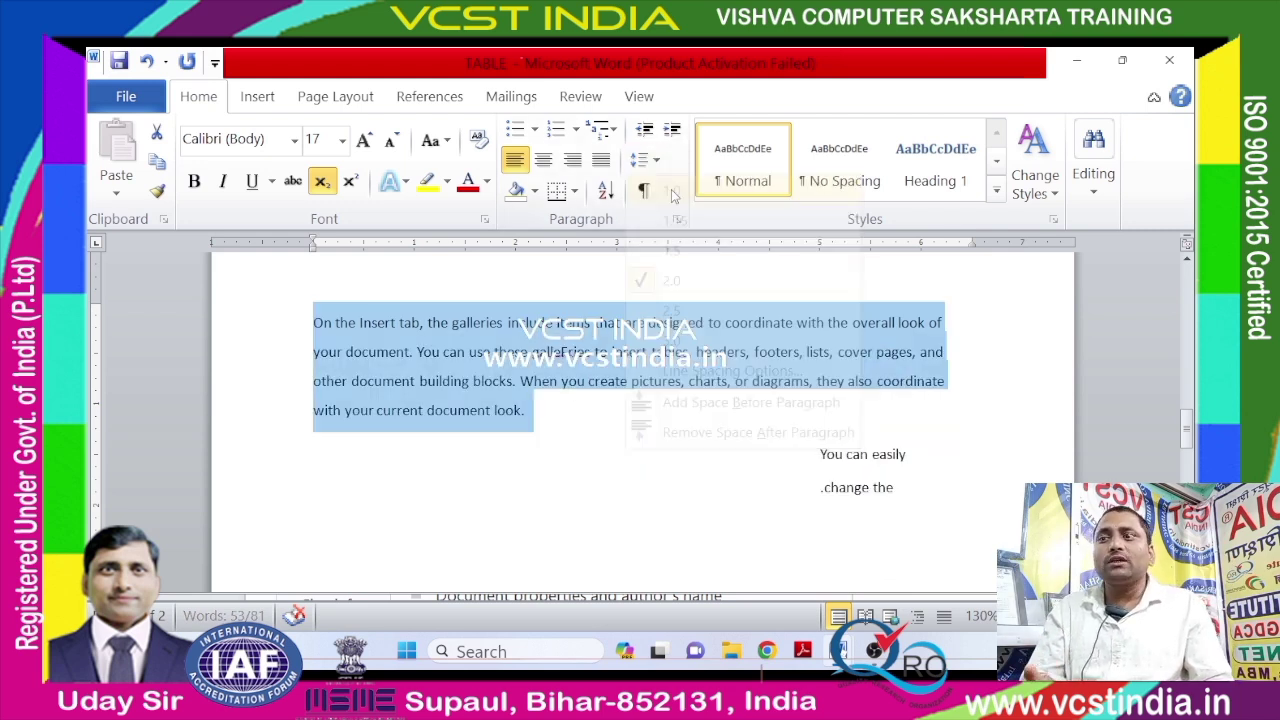
{"action": "left_click", "coordinate": [564, 367]}
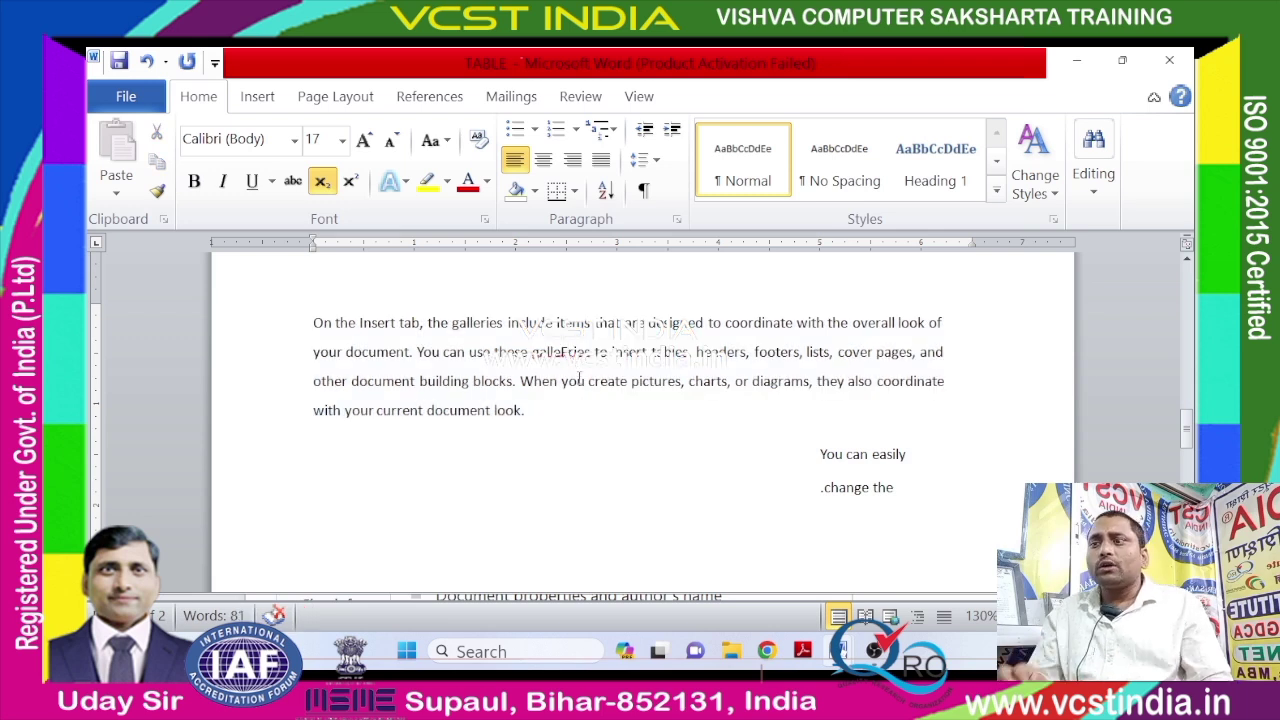
{"action": "key", "text": "BackSpace"}
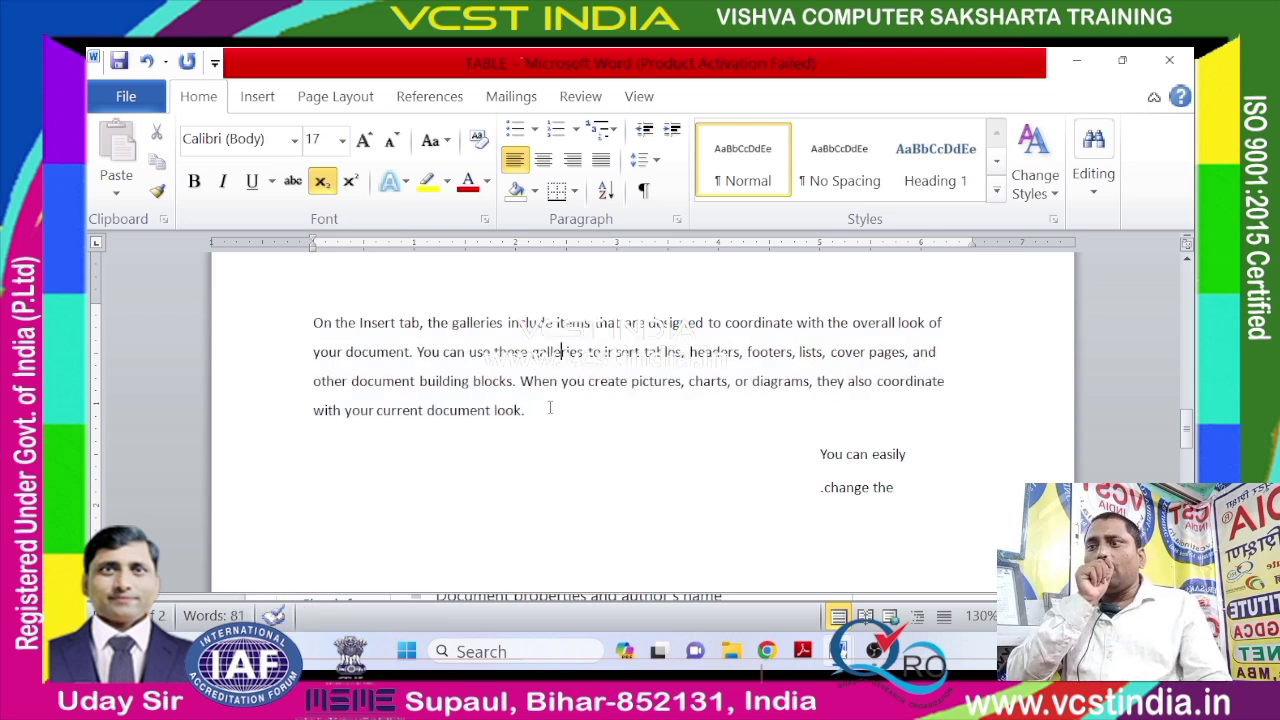
Reselect the first paragraph and review the line spacing list, leaving it at 1.0.
{"action": "left_click_drag", "start_coordinate": [549, 408], "coordinate": [300, 300]}
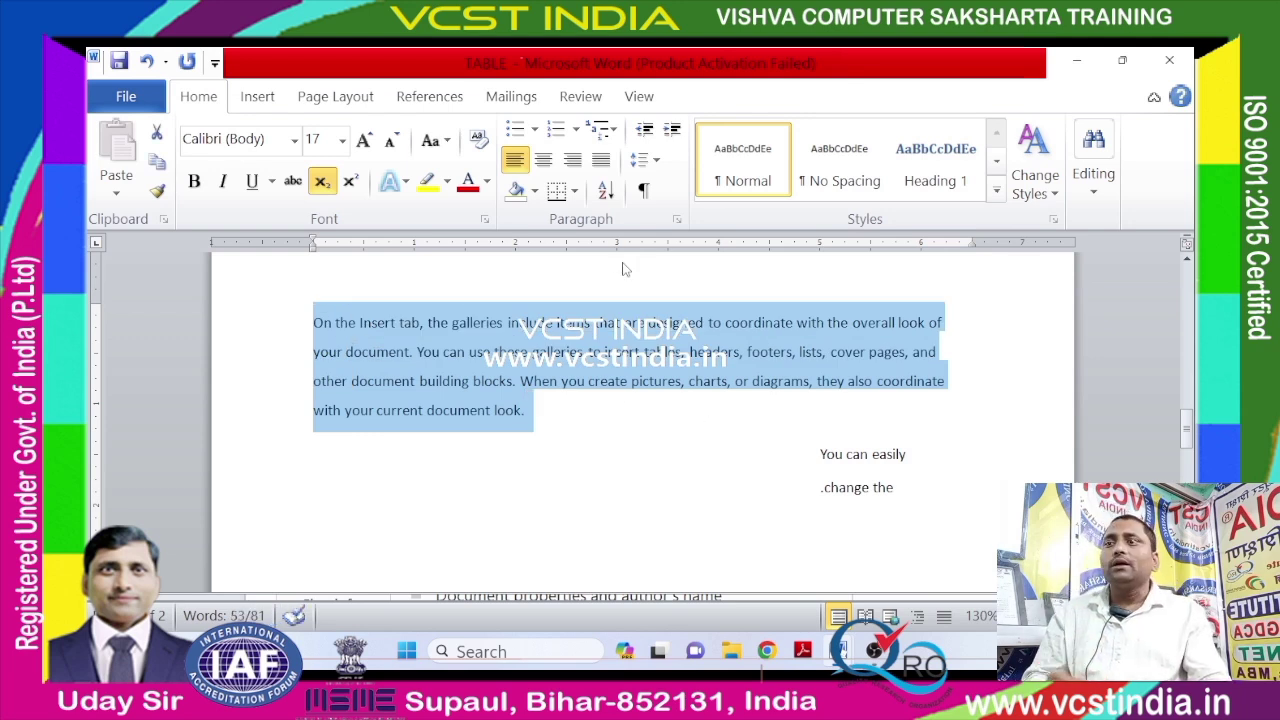
{"action": "left_click", "coordinate": [643, 160]}
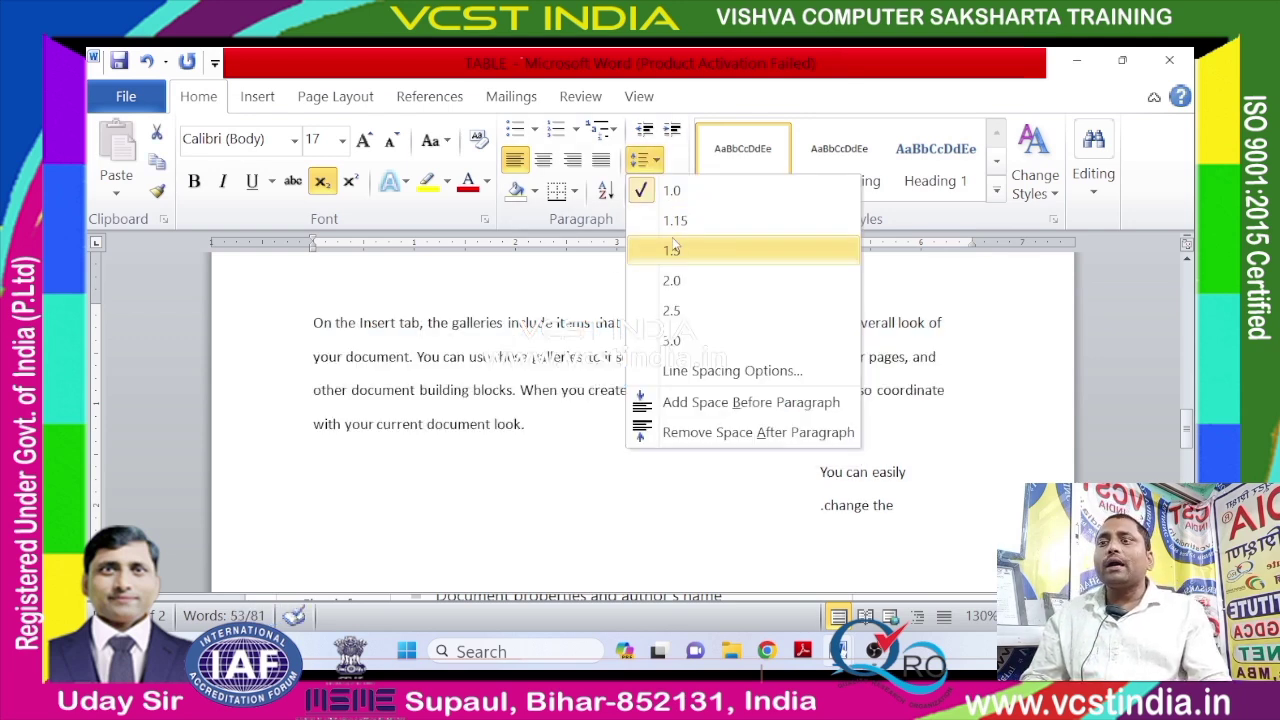
{"action": "left_click", "coordinate": [537, 444]}
{"action": "scroll", "coordinate": [646, 450], "scroll_direction": "up", "scroll_amount": 10}
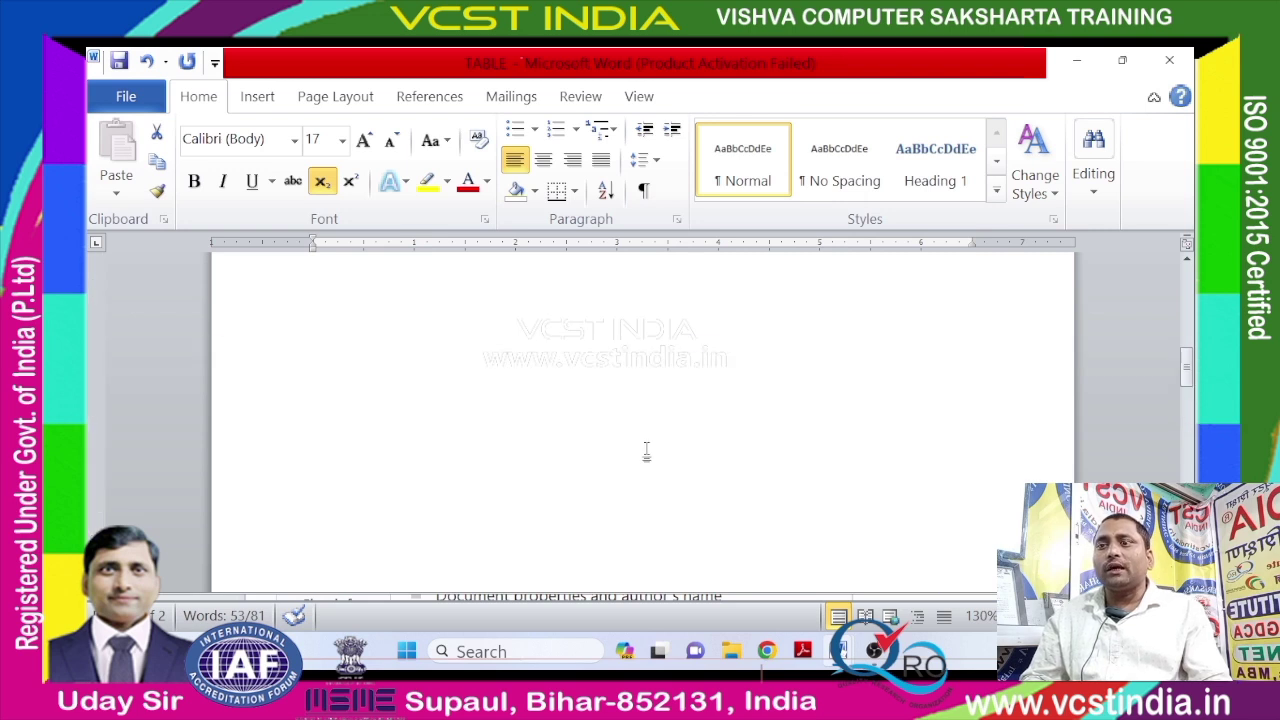
{"action": "scroll", "coordinate": [711, 428], "scroll_direction": "down", "scroll_amount": 3}
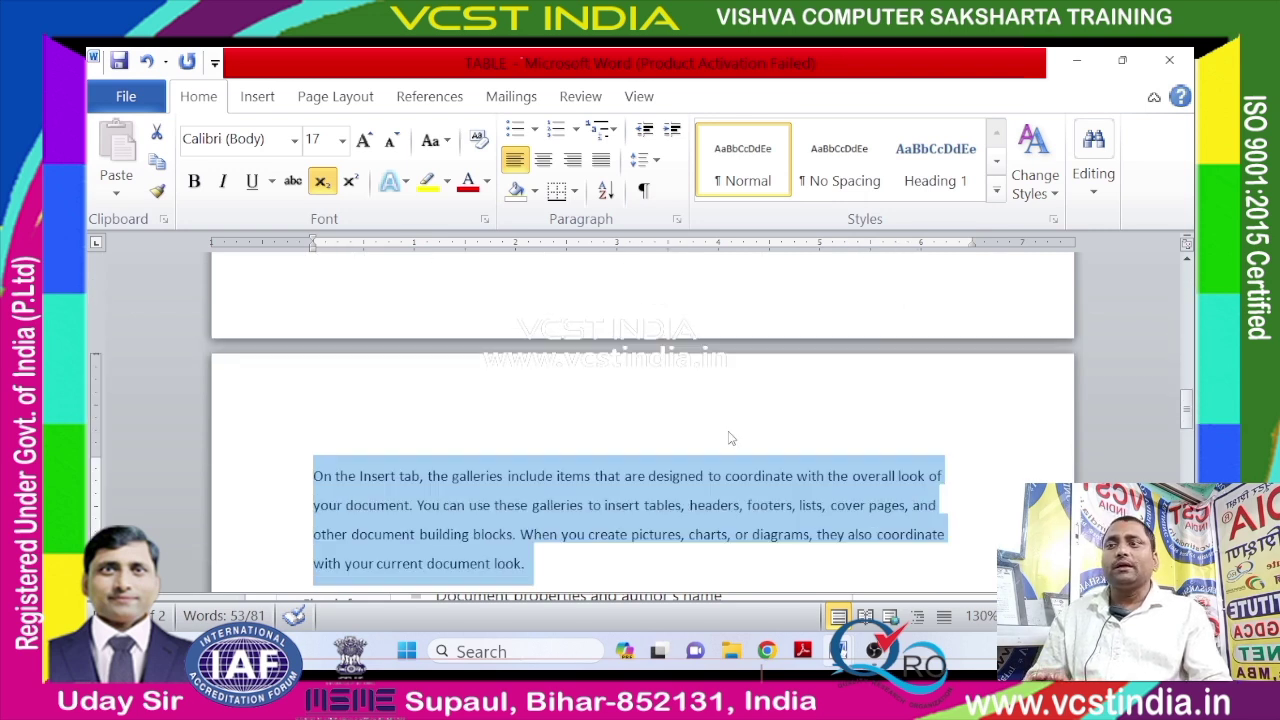
{"action": "scroll", "coordinate": [711, 428], "scroll_direction": "down", "scroll_amount": 3}
{"action": "left_click", "coordinate": [660, 434]}
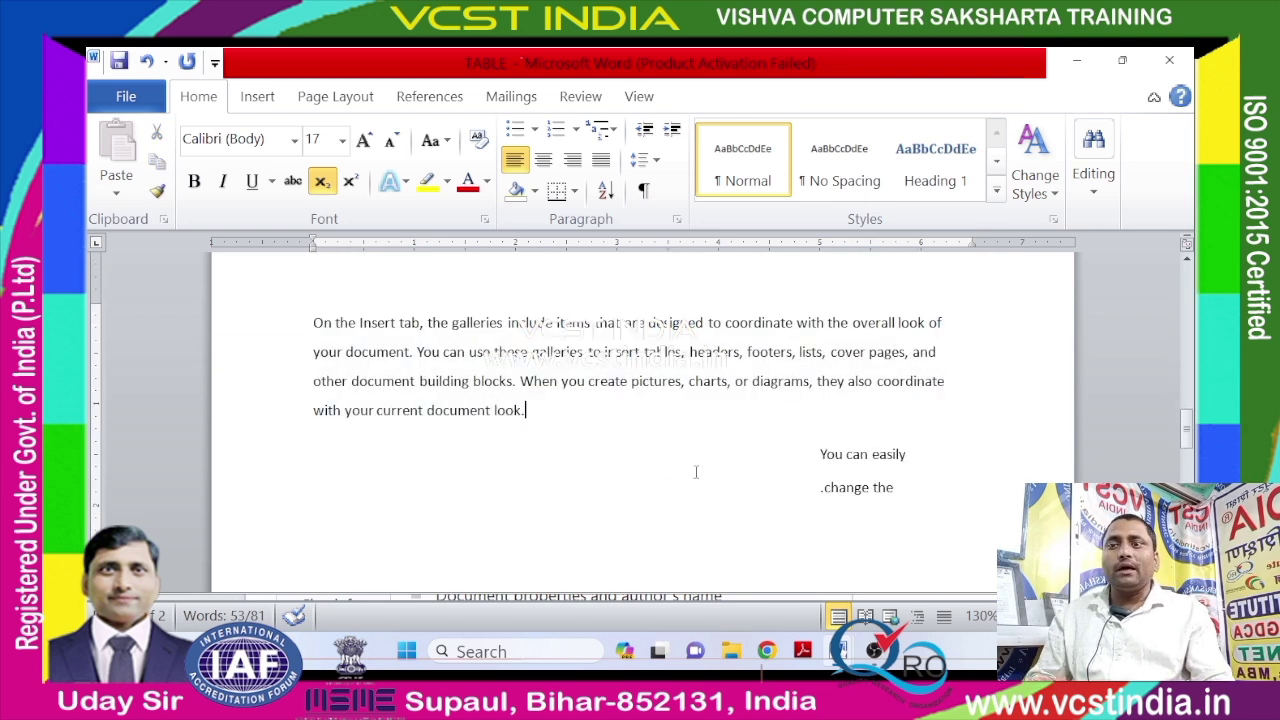
{"action": "scroll", "coordinate": [774, 471], "scroll_direction": "up", "scroll_amount": 5}
{"action": "scroll", "coordinate": [751, 457], "scroll_direction": "down", "scroll_amount": 6}
Type =RAND(20 at the start of the document.
{"action": "key", "text": "ctrl+a"}
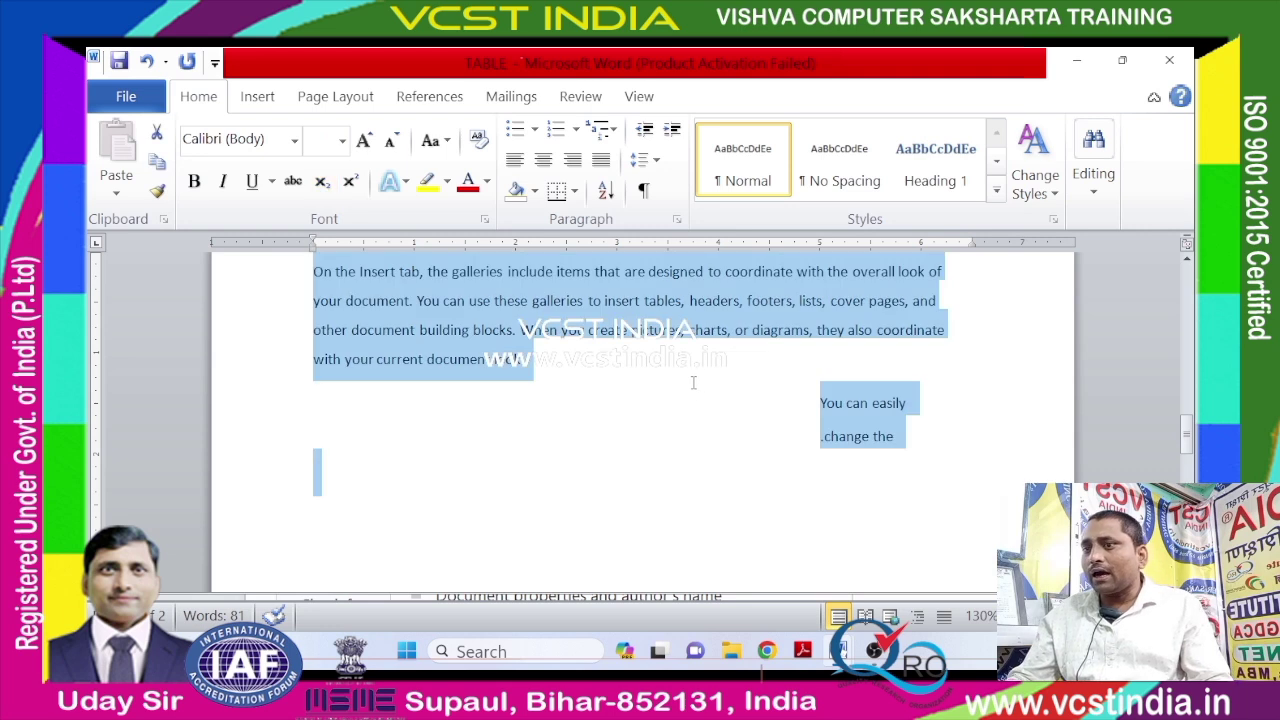
{"action": "key", "text": "ctrl+Home"}
{"action": "type", "text": "RA"}
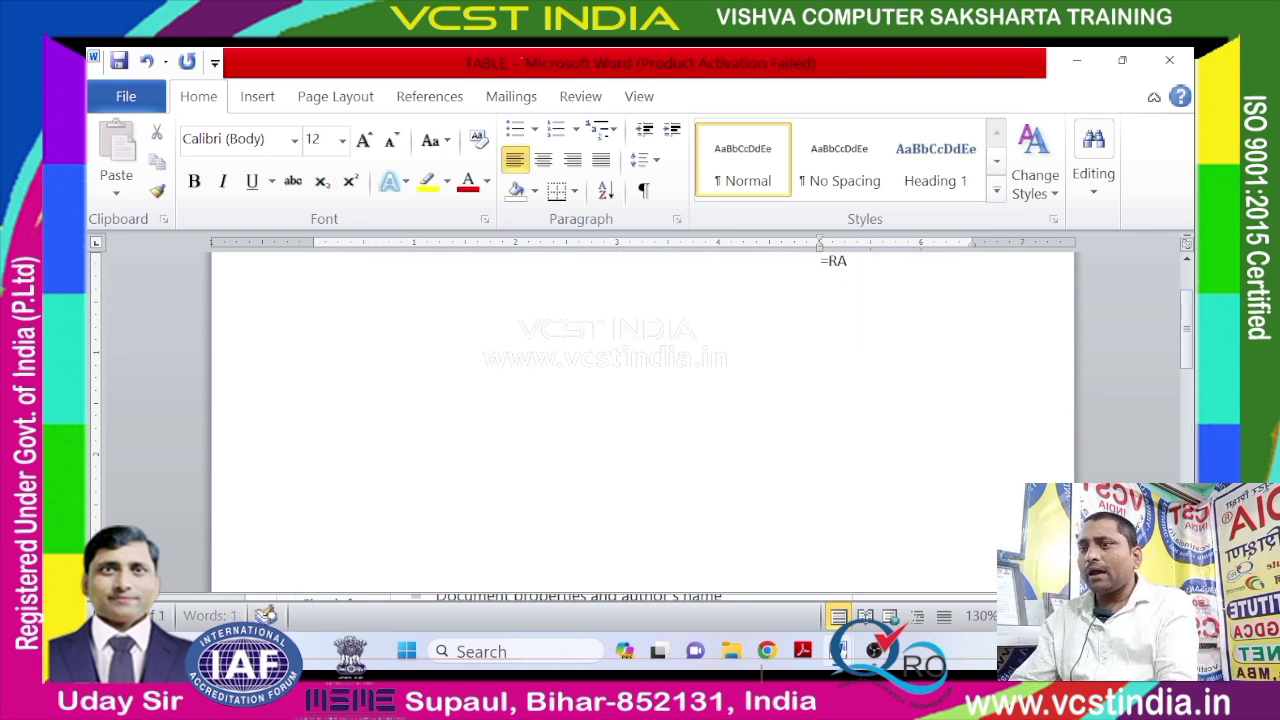
{"action": "type", "text": "ND"}
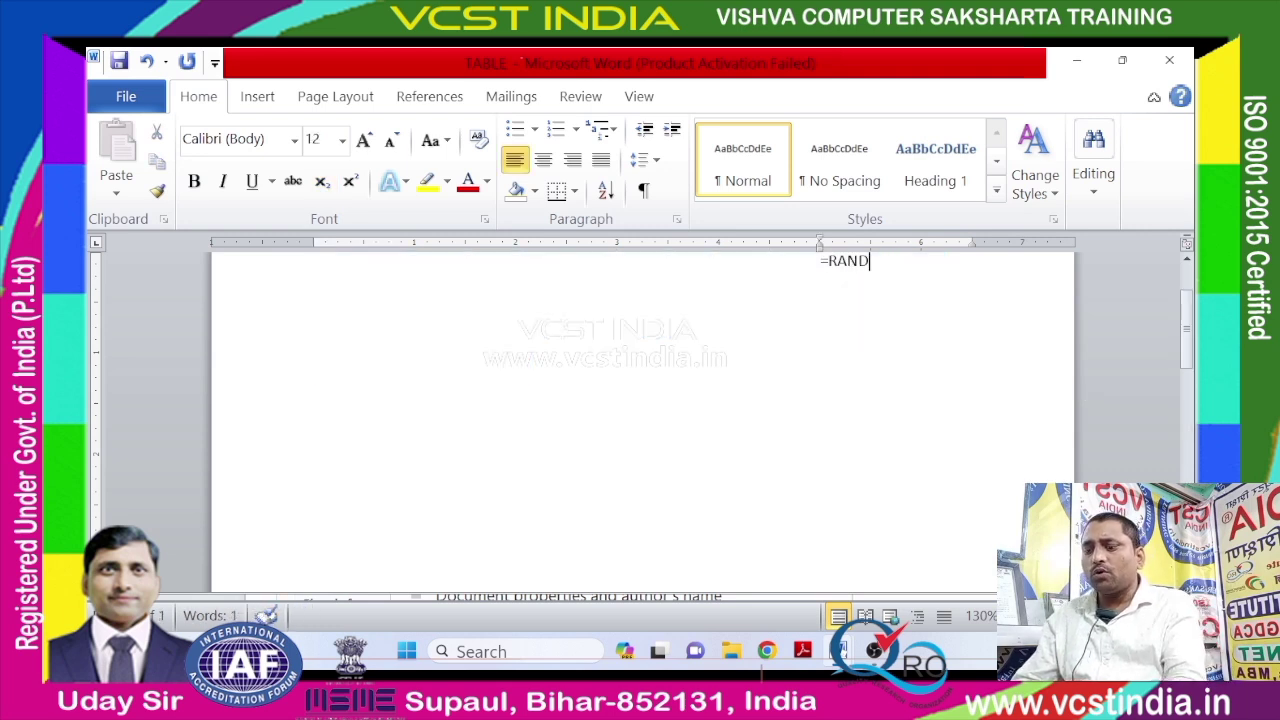
{"action": "type", "text": "("}
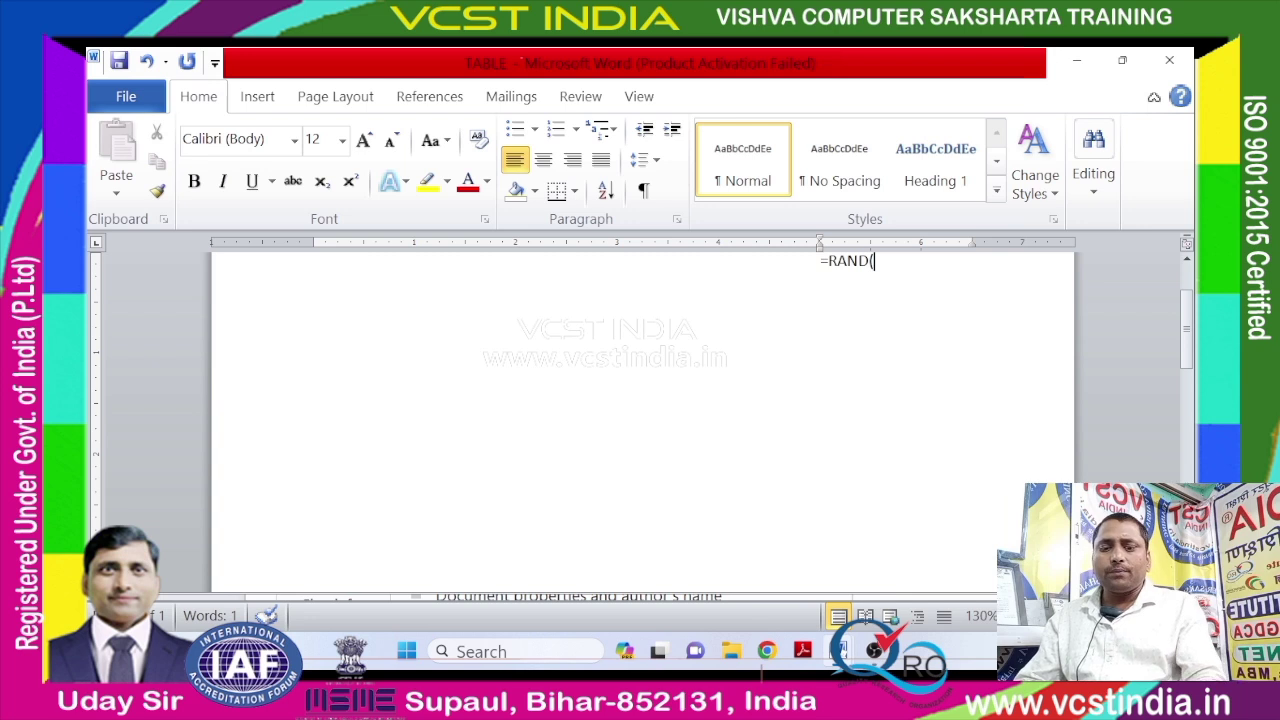
{"action": "type", "text": "20"}
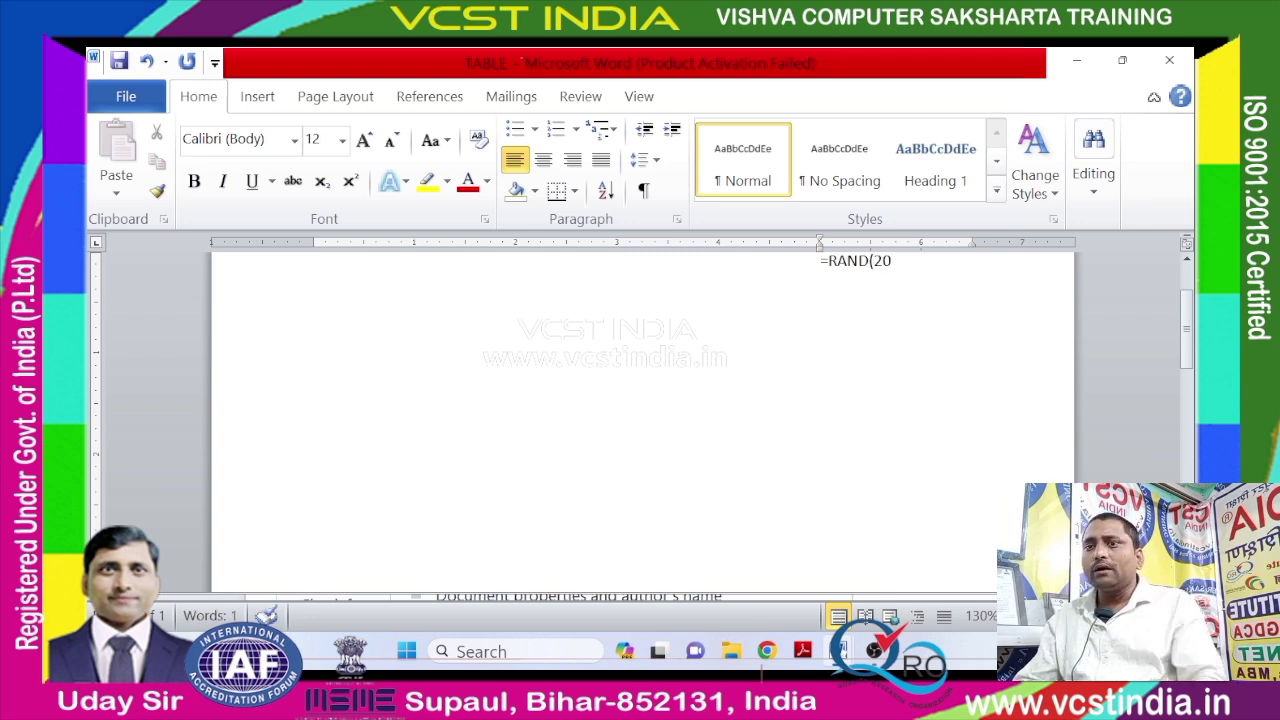
{"action": "scroll", "coordinate": [1001, 428], "scroll_direction": "up", "scroll_amount": 2}
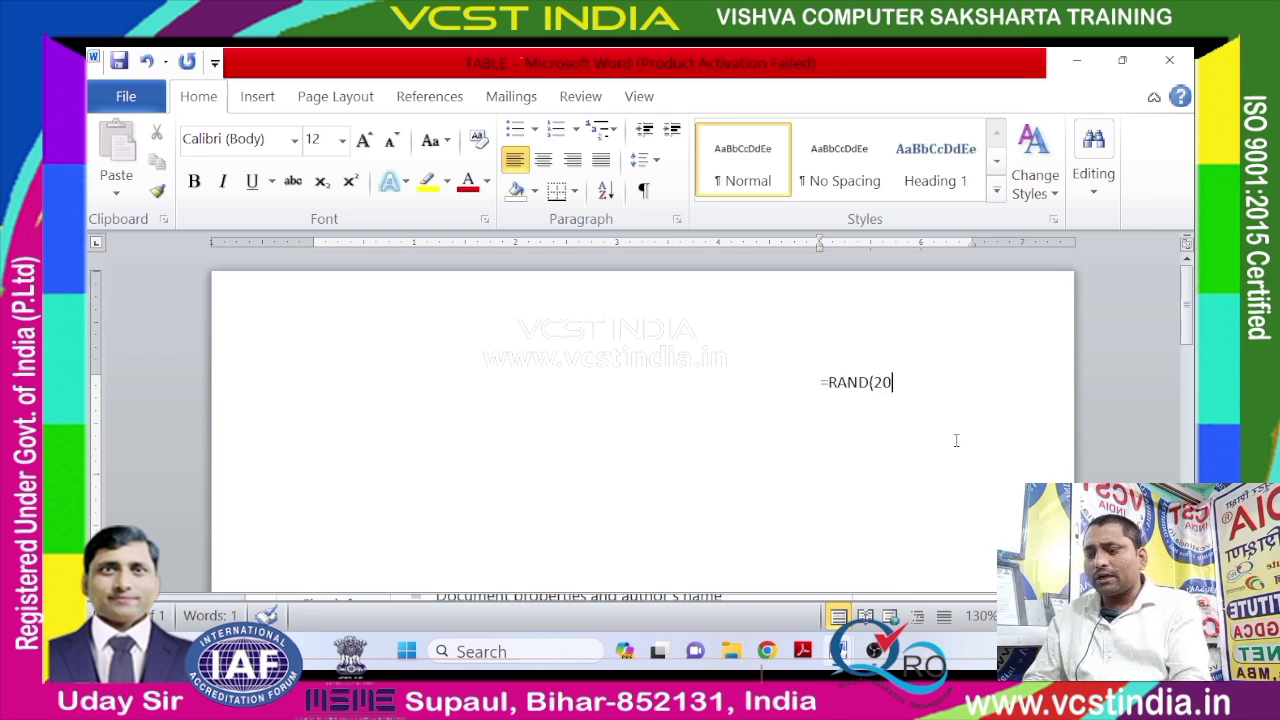
Justify the =RAND(20 line and decrease its indent back to the left margin.
{"action": "key", "text": "ctrl+j"}
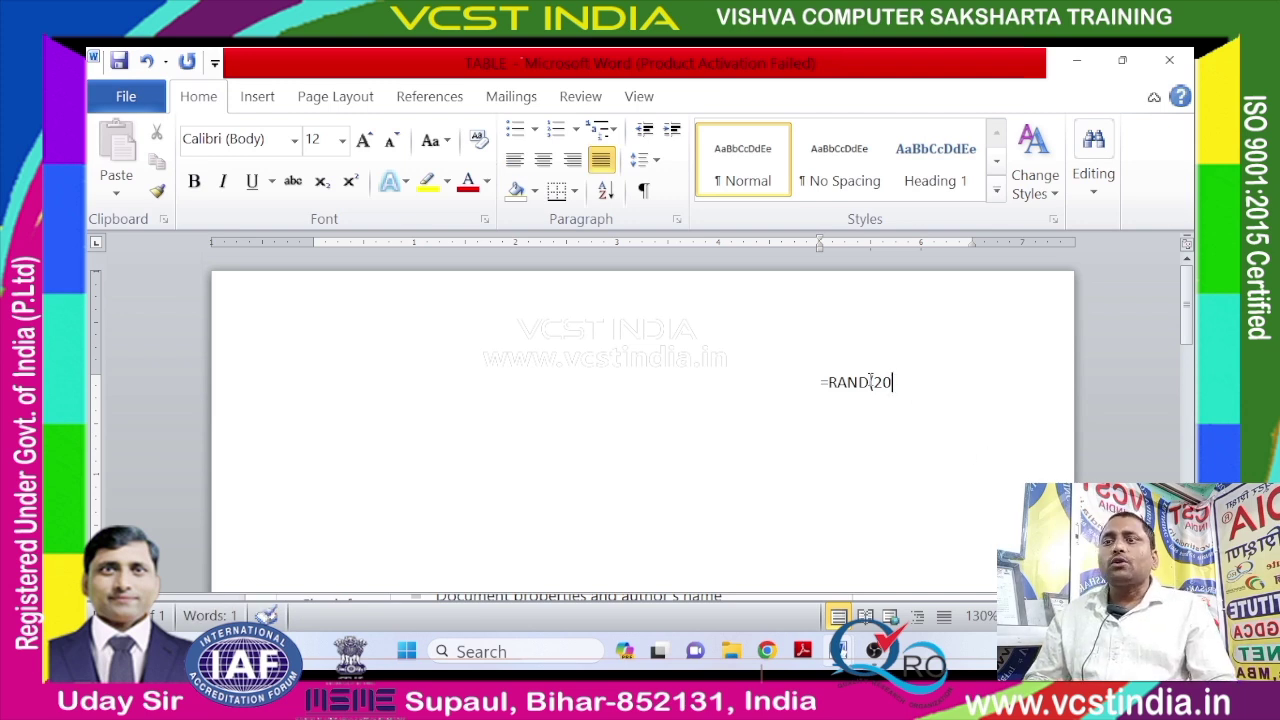
{"action": "key", "text": "ctrl+a"}
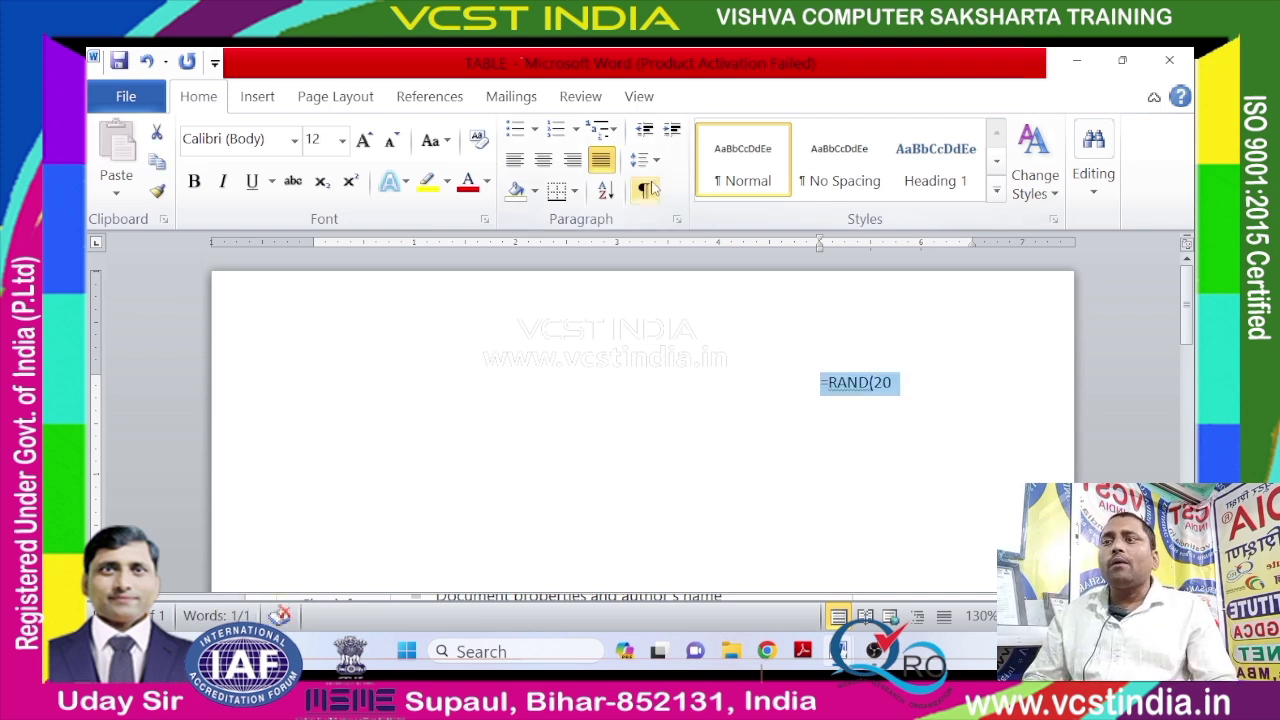
{"action": "left_click", "coordinate": [645, 132]}
{"action": "left_click", "coordinate": [645, 132]}
{"action": "left_click", "coordinate": [645, 132]}
{"action": "left_click", "coordinate": [645, 132]}
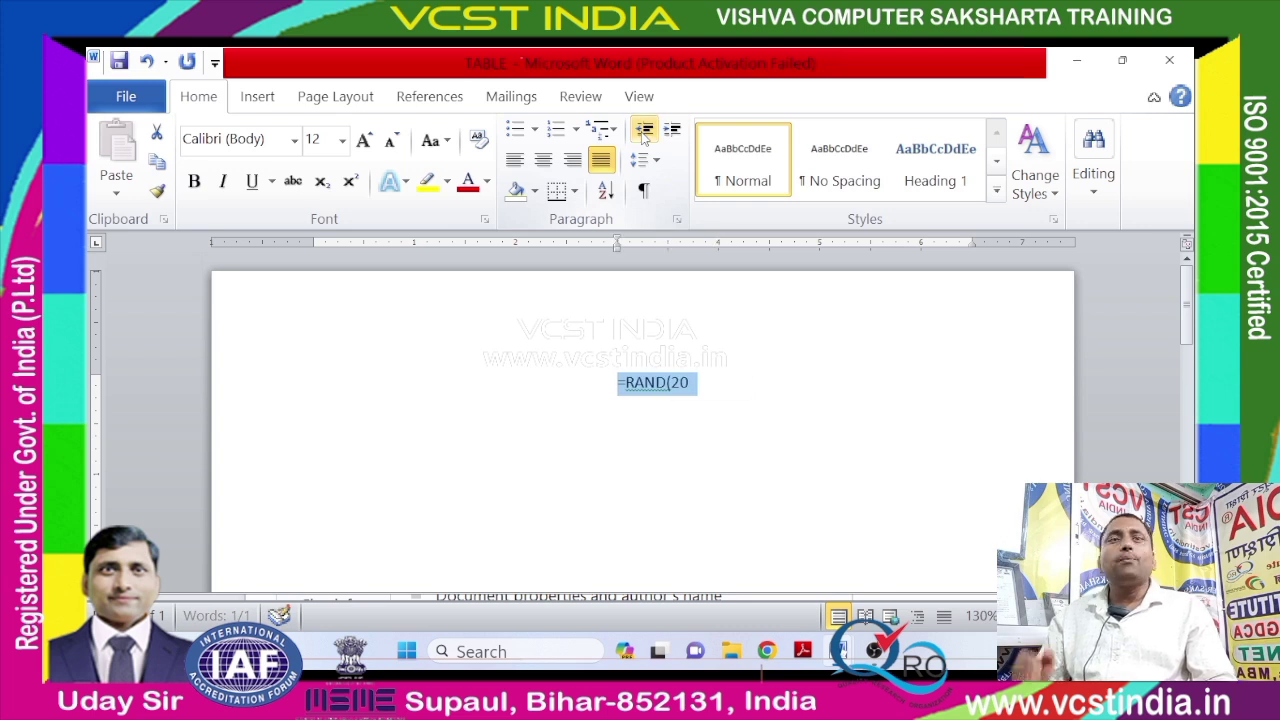
{"action": "left_click", "coordinate": [645, 132]}
{"action": "left_click", "coordinate": [645, 132]}
{"action": "left_click", "coordinate": [645, 132]}
{"action": "left_click", "coordinate": [645, 132]}
{"action": "left_click", "coordinate": [645, 132]}
{"action": "left_click", "coordinate": [645, 132]}
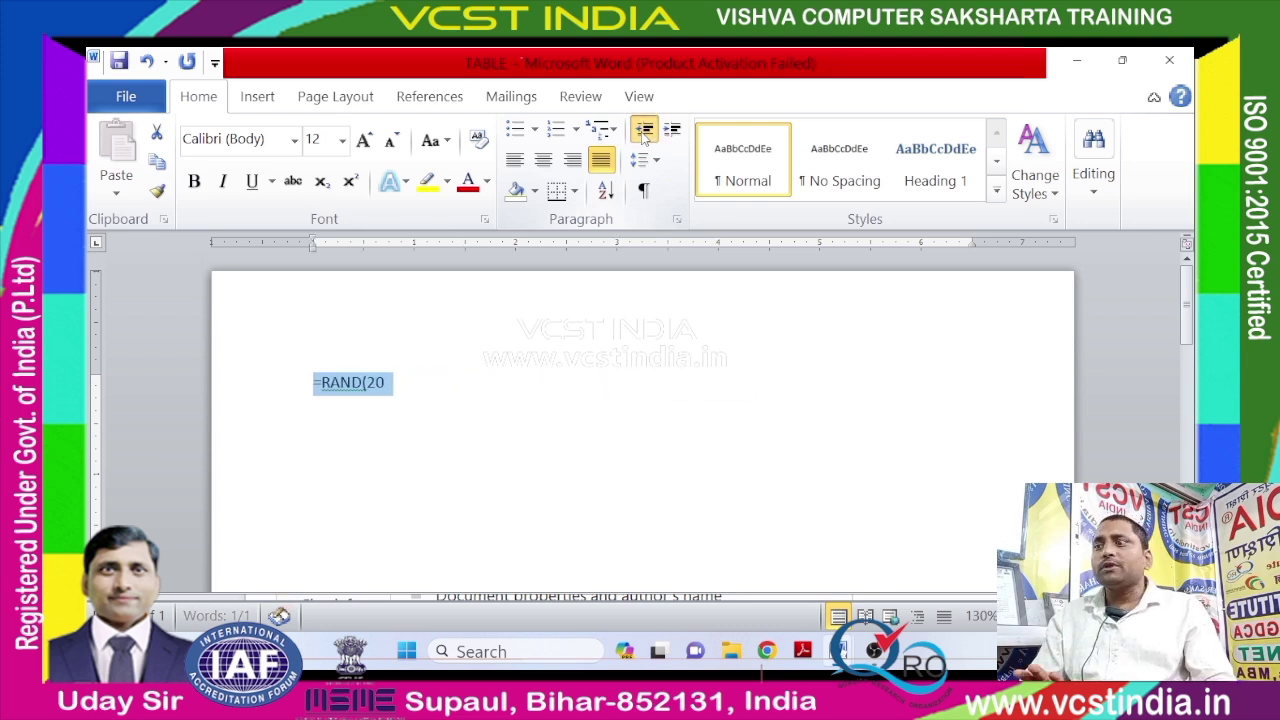
Complete the formula as =RAND(20) and run it to generate twenty sample paragraphs.
{"action": "left_click", "coordinate": [391, 393]}
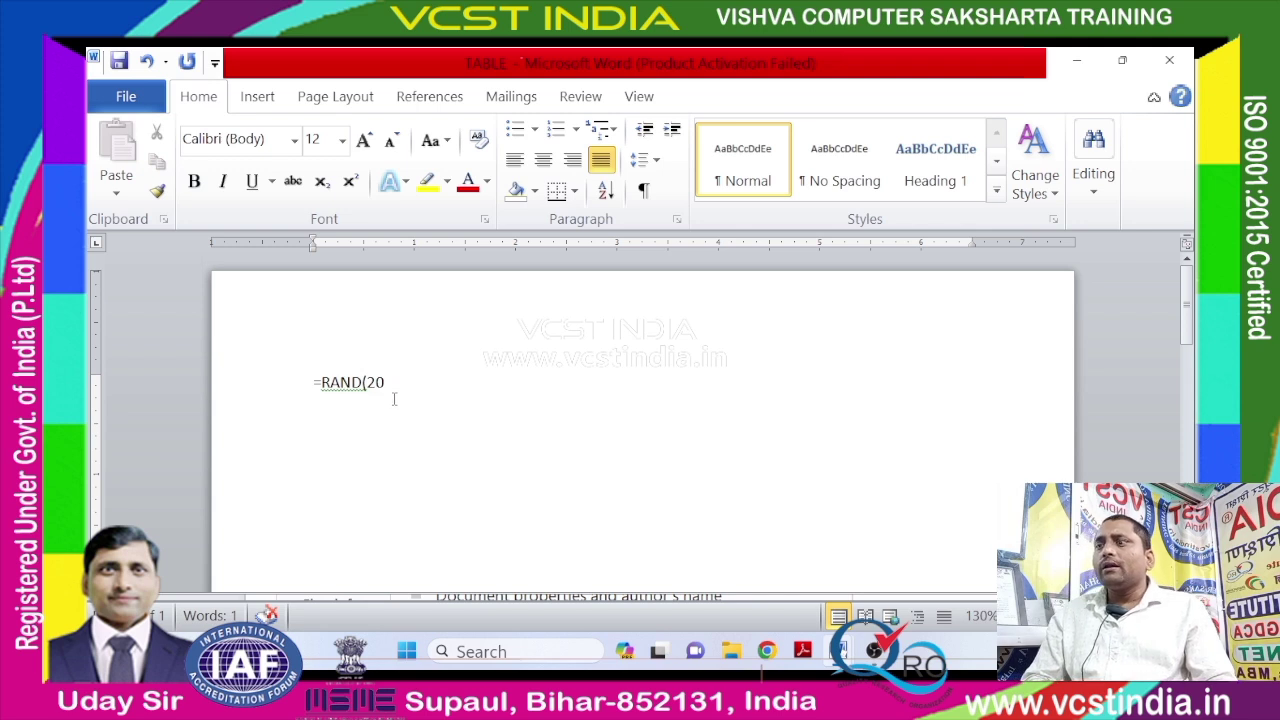
{"action": "type", "text": ")"}
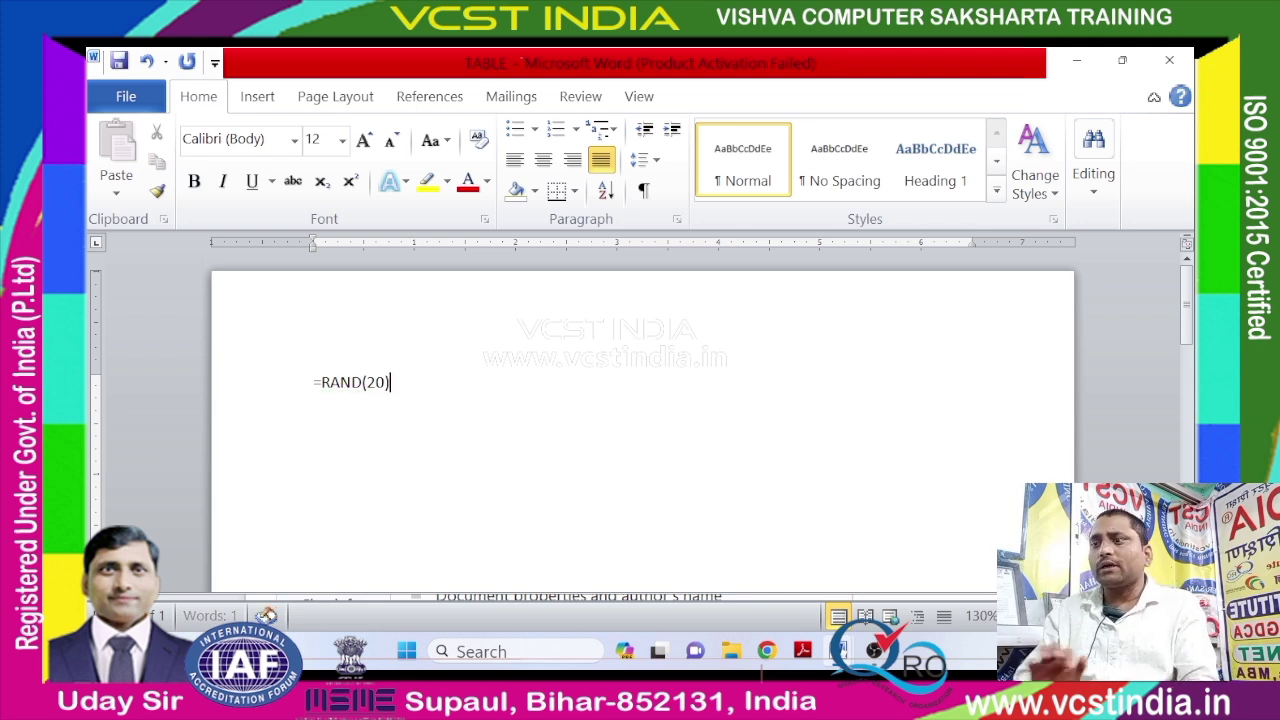
{"action": "key", "text": "Return"}
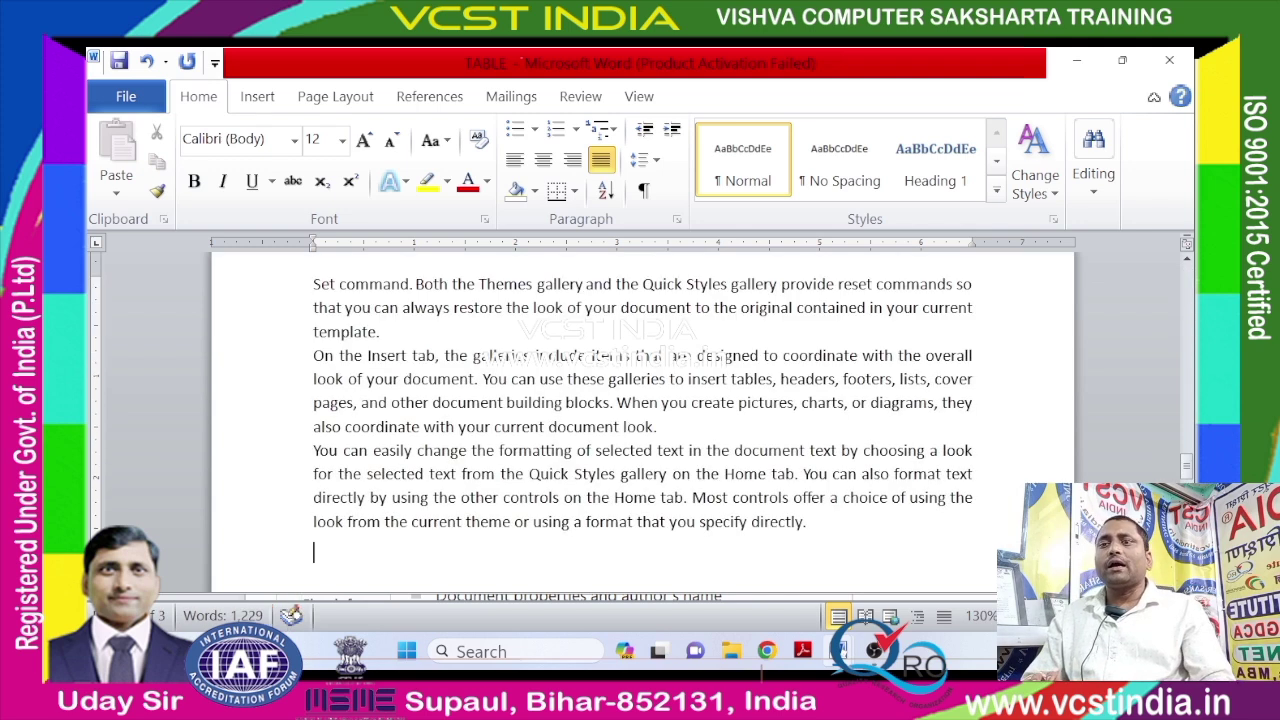
{"action": "scroll", "coordinate": [426, 434], "scroll_direction": "up", "scroll_amount": 3}
{"action": "scroll", "coordinate": [425, 433], "scroll_direction": "down", "scroll_amount": 3}
{"action": "scroll", "coordinate": [426, 434], "scroll_direction": "up", "scroll_amount": 2}
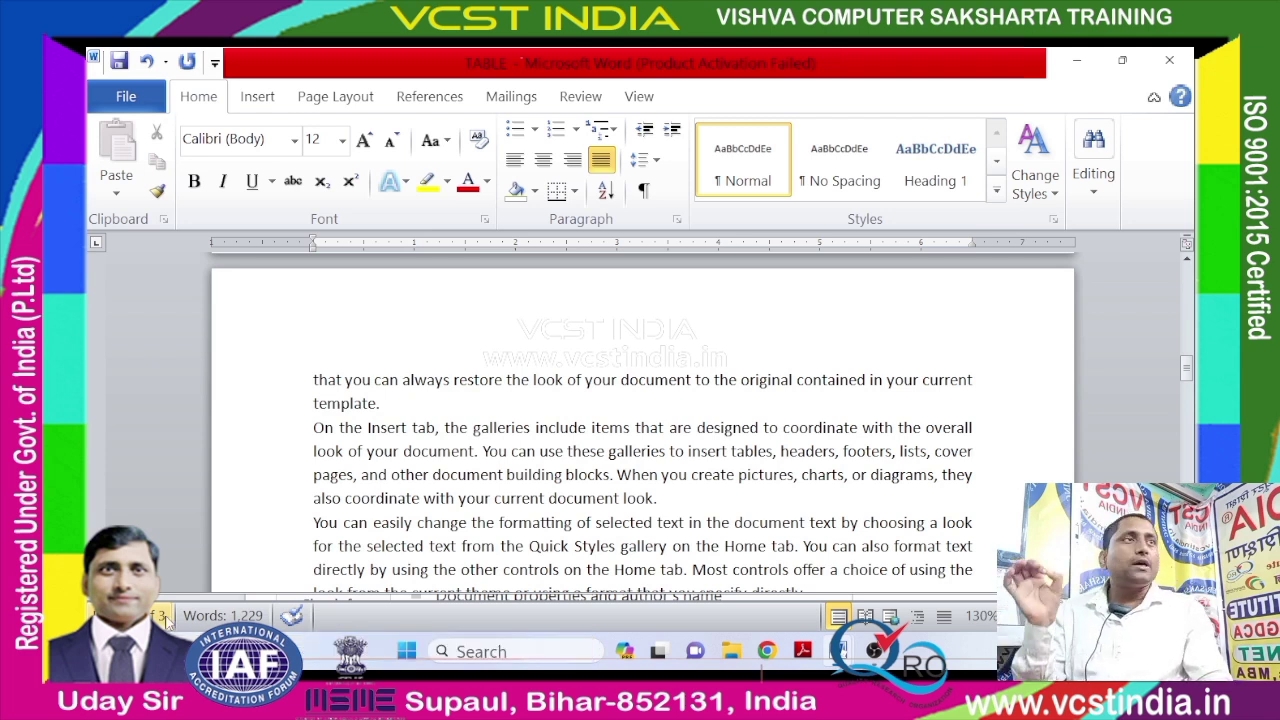
{"action": "scroll", "coordinate": [364, 513], "scroll_direction": "up", "scroll_amount": 1}
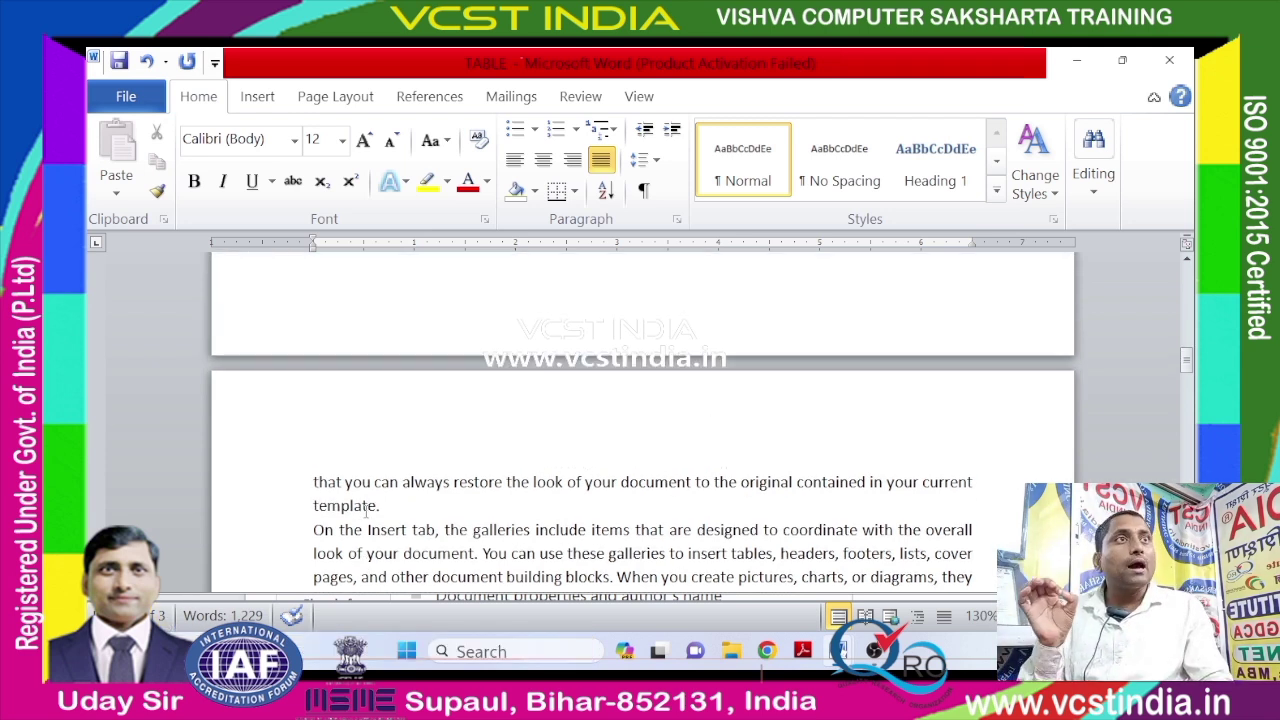
{"action": "scroll", "coordinate": [366, 509], "scroll_direction": "up", "scroll_amount": 2}
{"action": "scroll", "coordinate": [400, 480], "scroll_direction": "down", "scroll_amount": 5}
{"action": "scroll", "coordinate": [450, 460], "scroll_direction": "up", "scroll_amount": 2}
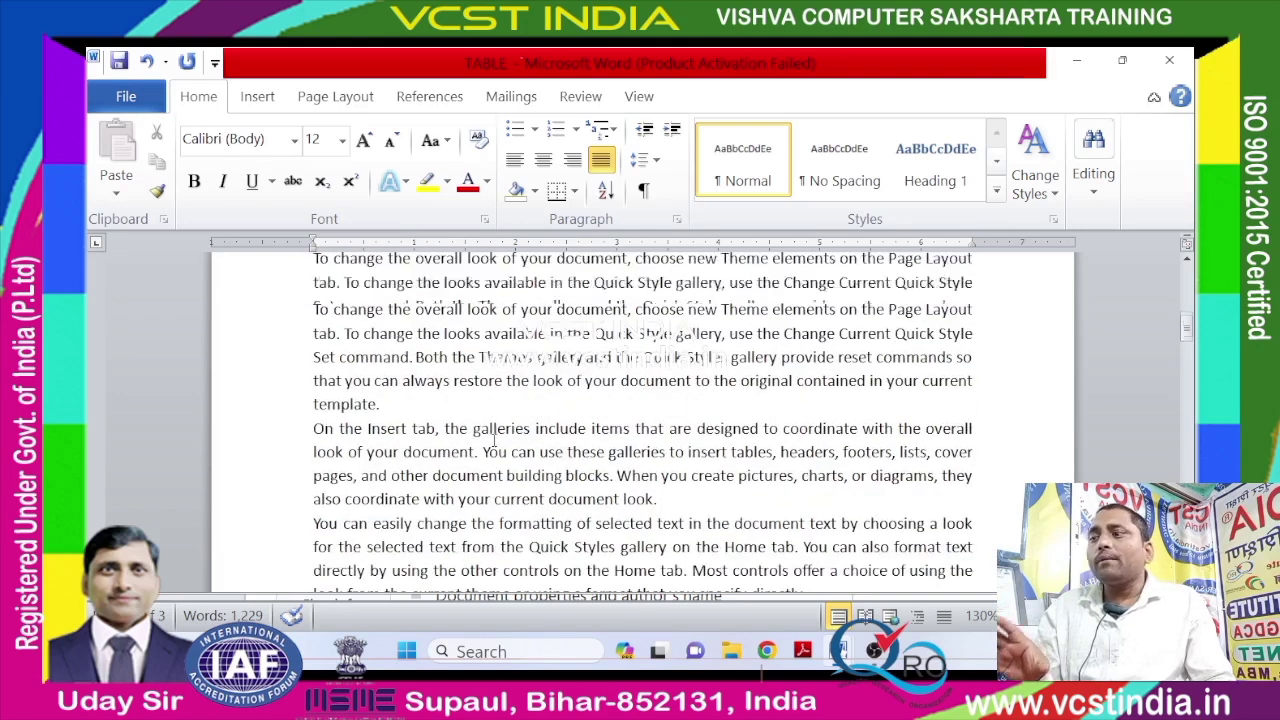
{"action": "scroll", "coordinate": [490, 437], "scroll_direction": "down", "scroll_amount": 3}
{"action": "scroll", "coordinate": [492, 437], "scroll_direction": "up", "scroll_amount": 1}
{"action": "scroll", "coordinate": [480, 445], "scroll_direction": "up", "scroll_amount": 2}
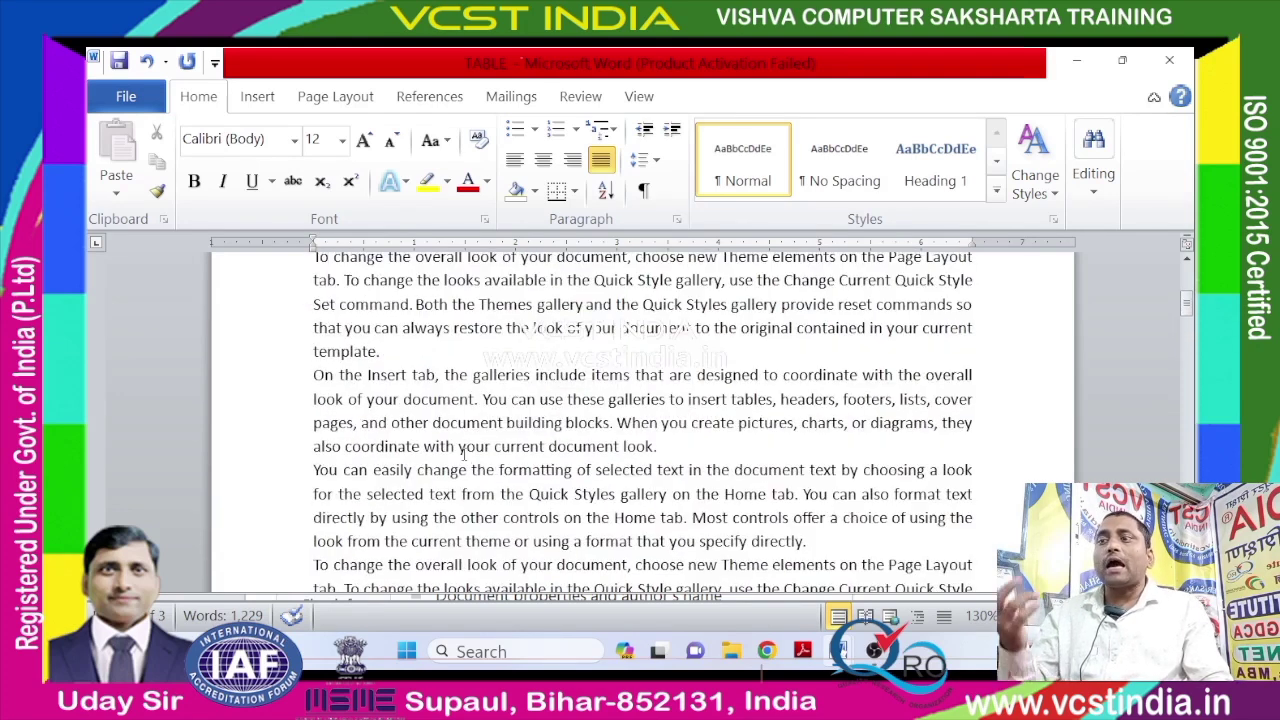
Apply triple 3.0 line spacing to the whole document text.
{"action": "scroll", "coordinate": [465, 456], "scroll_direction": "down", "scroll_amount": 2}
{"action": "scroll", "coordinate": [462, 455], "scroll_direction": "up", "scroll_amount": 1}
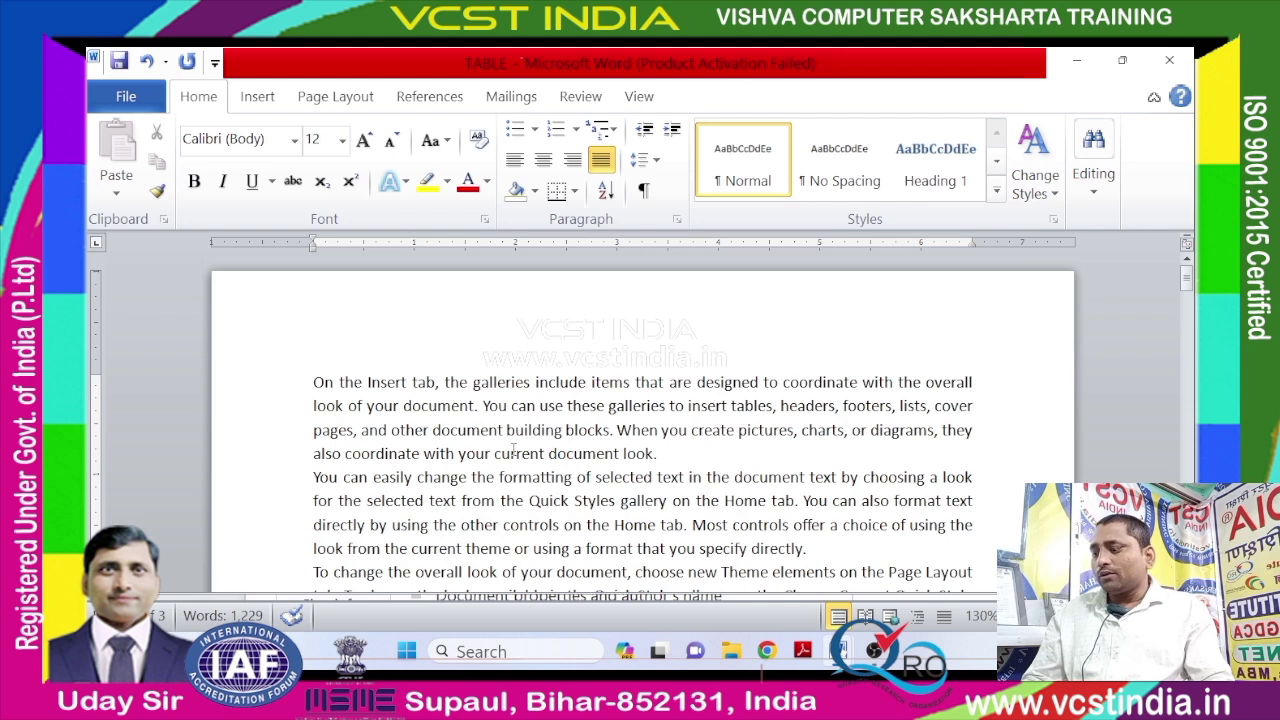
{"action": "key", "text": "ctrl+a"}
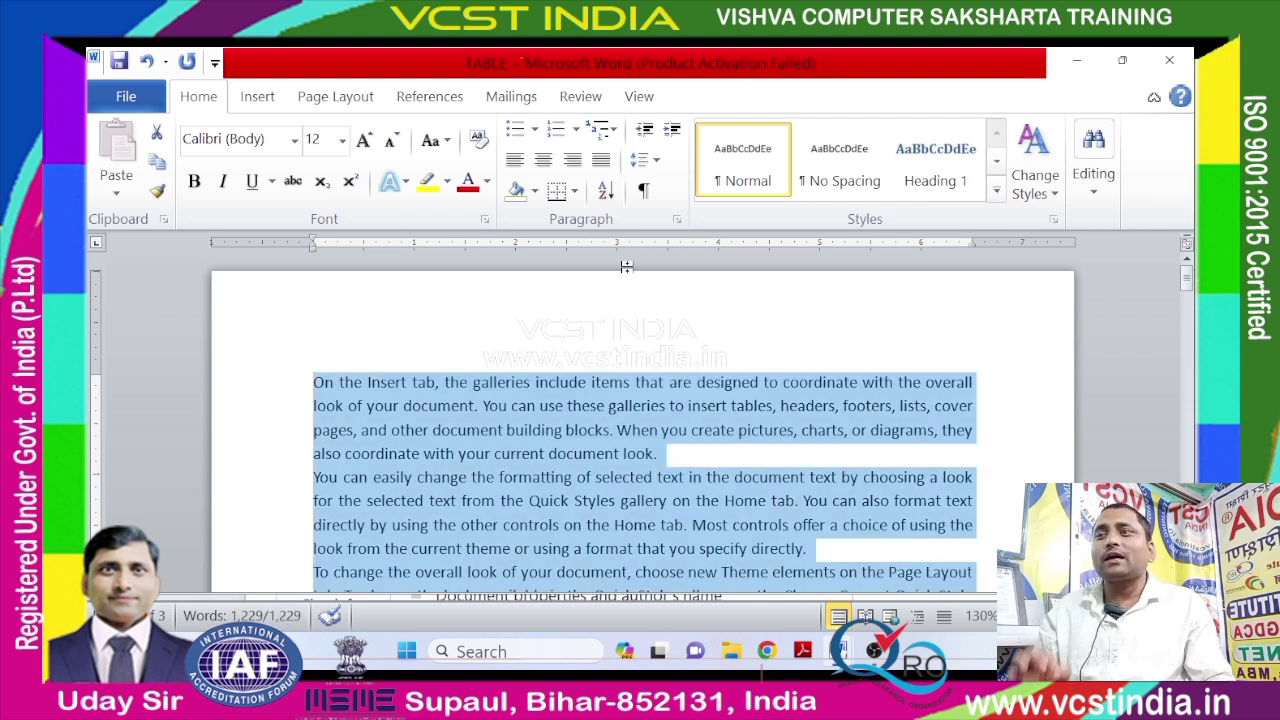
{"action": "left_click", "coordinate": [645, 160]}
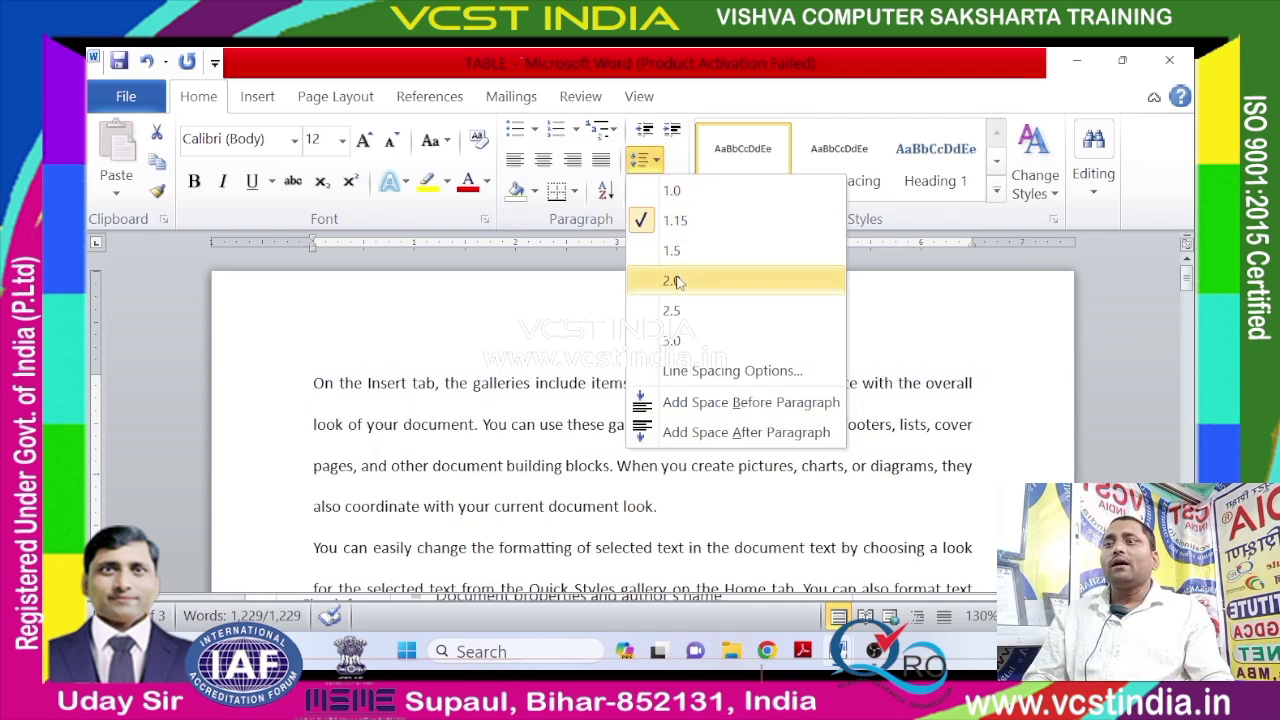
{"action": "left_click", "coordinate": [677, 340]}
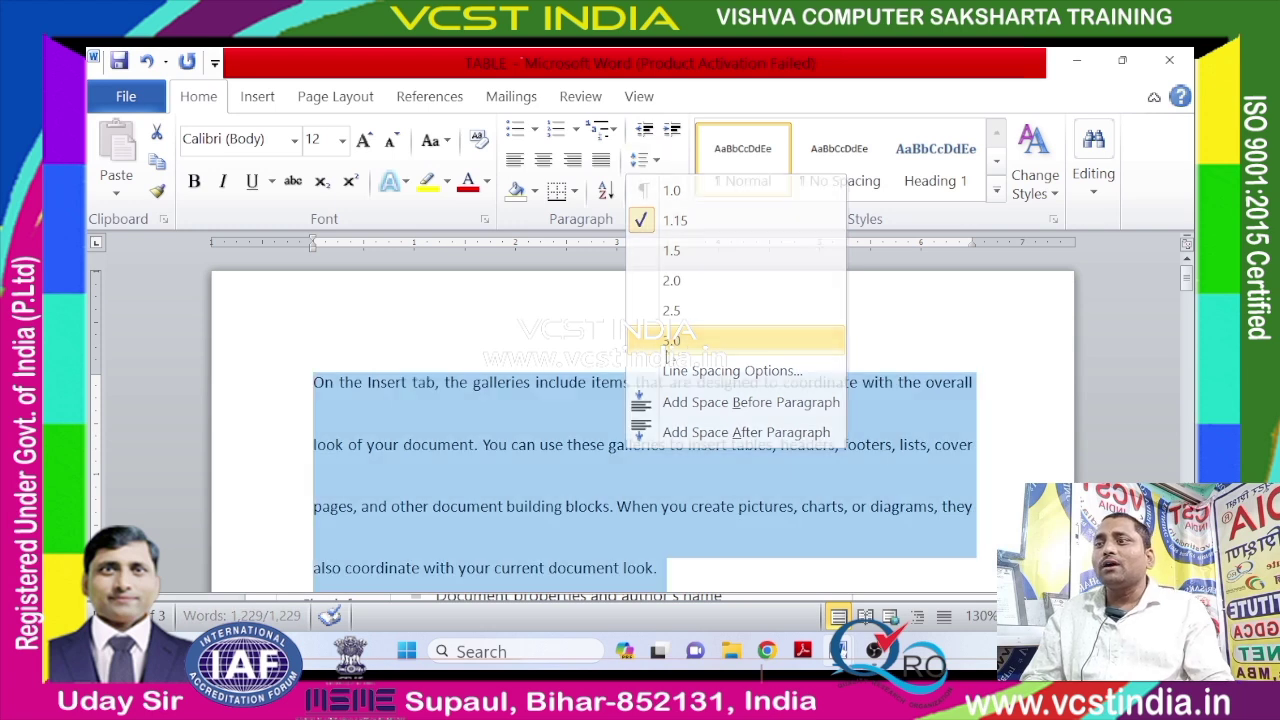
{"action": "left_click", "coordinate": [679, 459]}
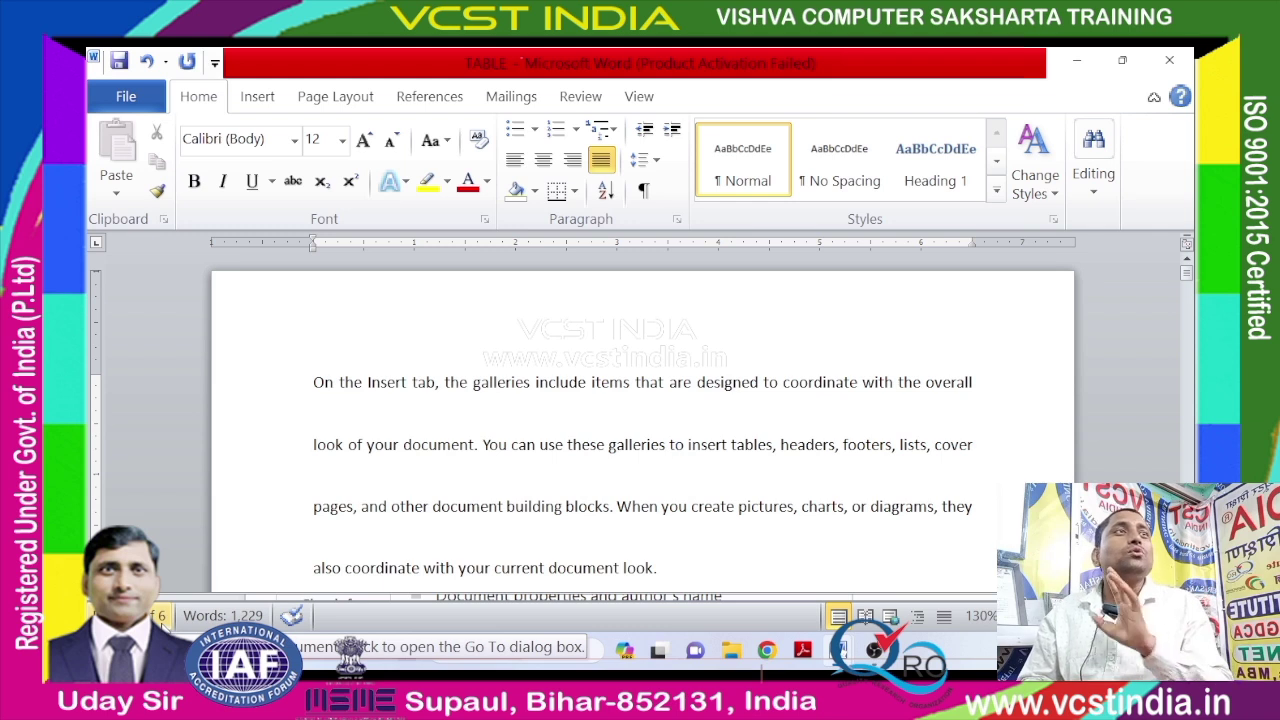
{"action": "scroll", "coordinate": [390, 491], "scroll_direction": "down", "scroll_amount": 3}
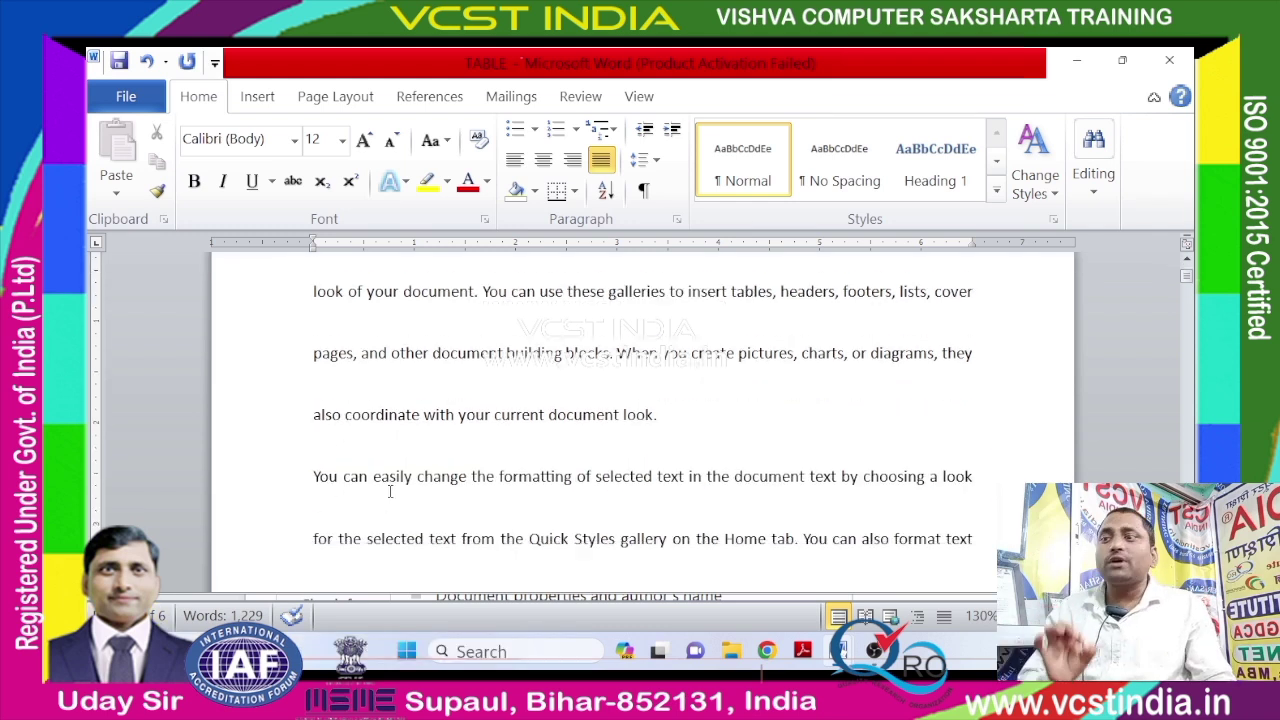
{"action": "scroll", "coordinate": [390, 491], "scroll_direction": "down", "scroll_amount": 3}
{"action": "scroll", "coordinate": [390, 491], "scroll_direction": "up", "scroll_amount": 6}
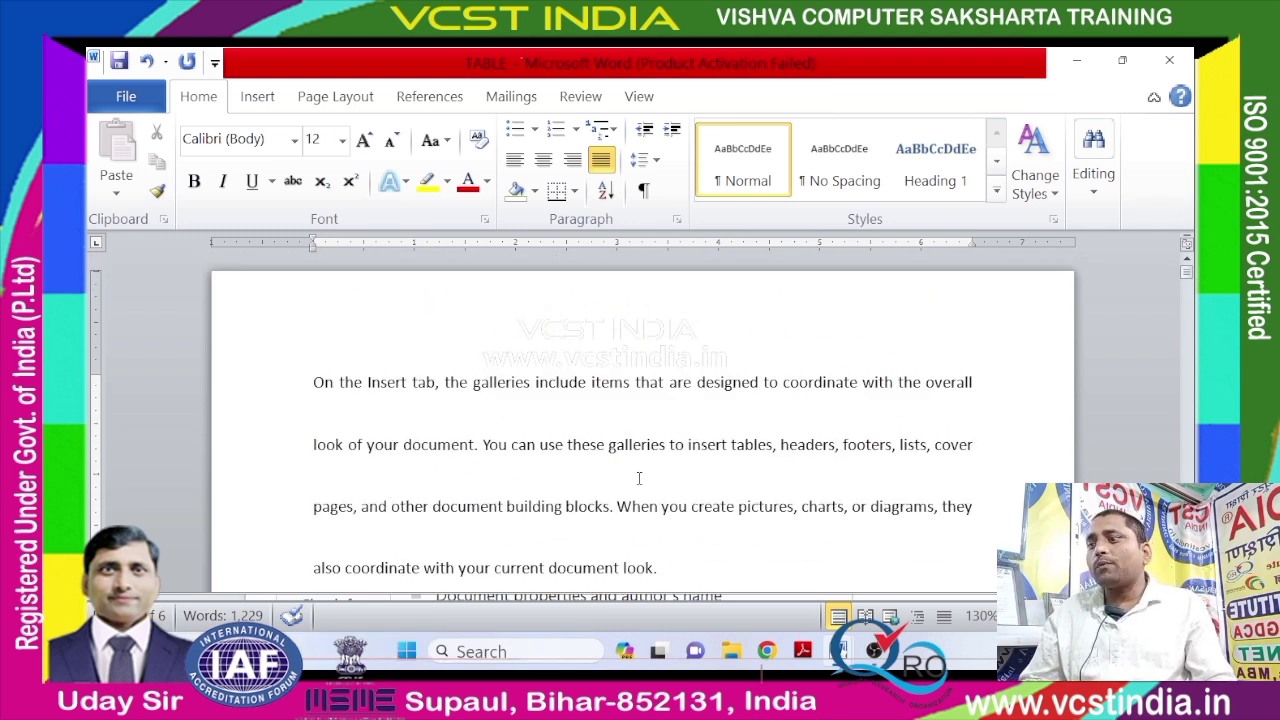
Reapply single 1.0 line spacing to all the text.
{"action": "key", "text": "ctrl+a"}
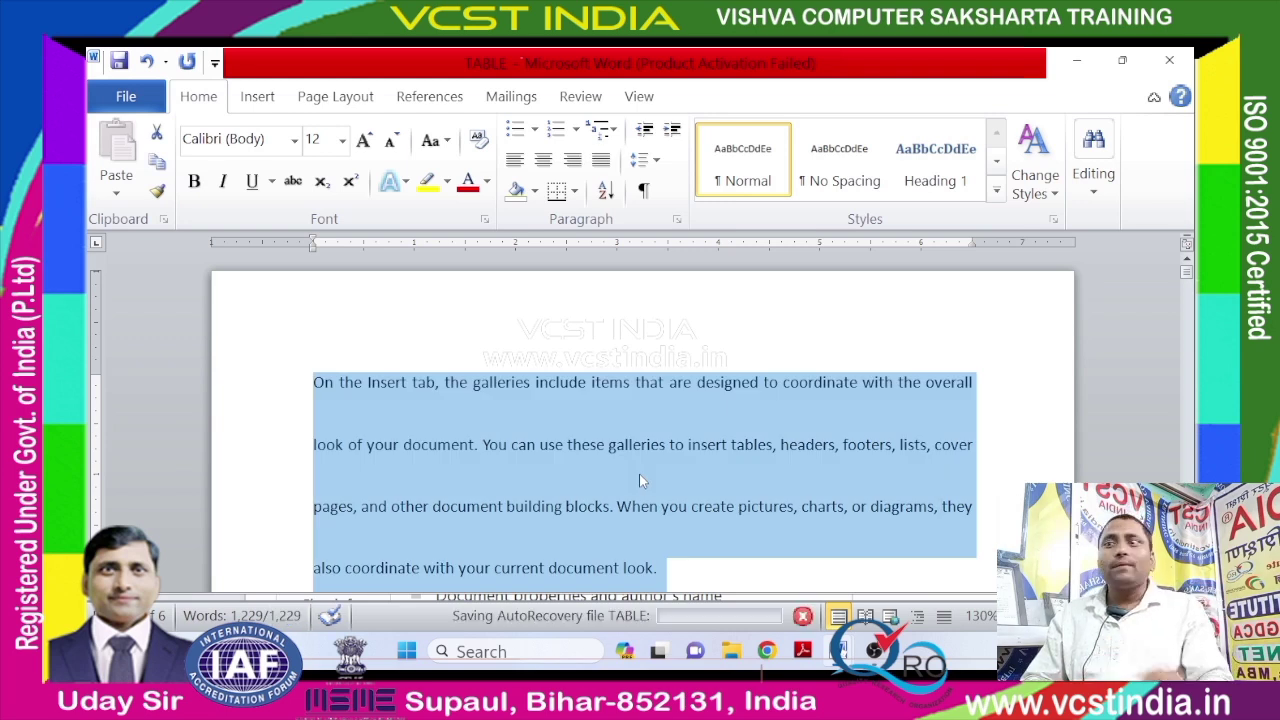
{"action": "left_click", "coordinate": [655, 161]}
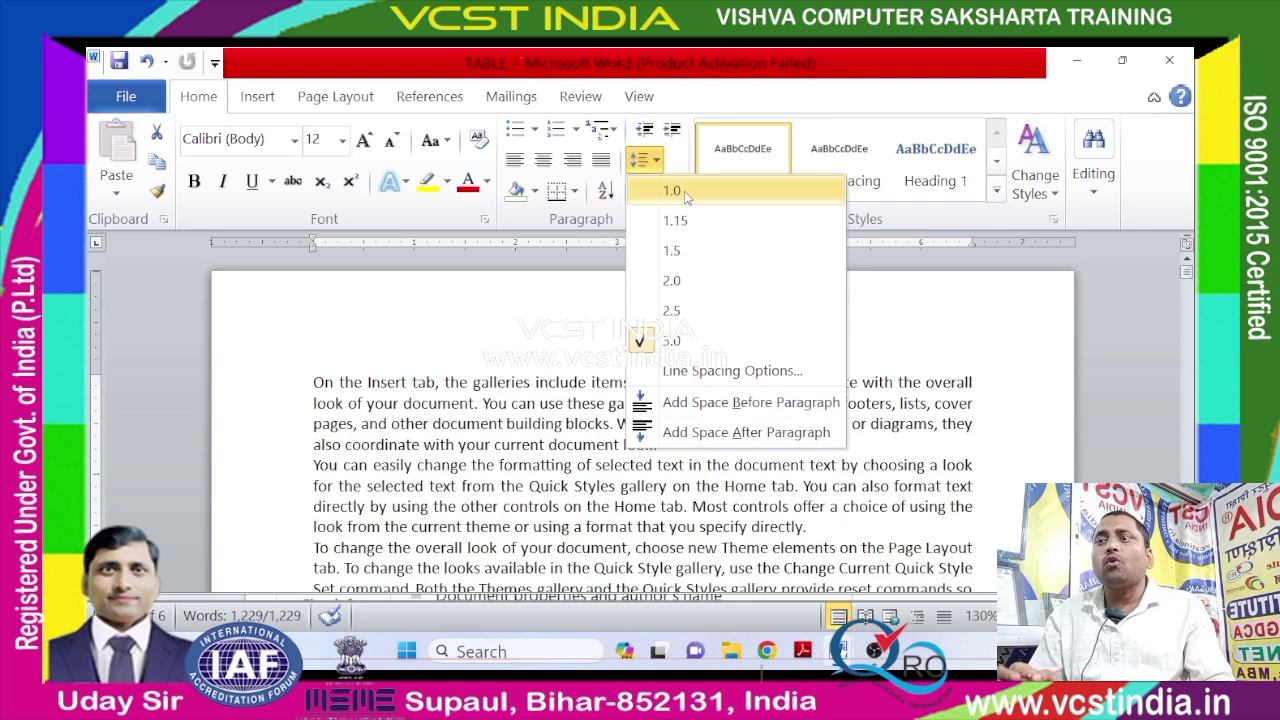
{"action": "left_click", "coordinate": [686, 193]}
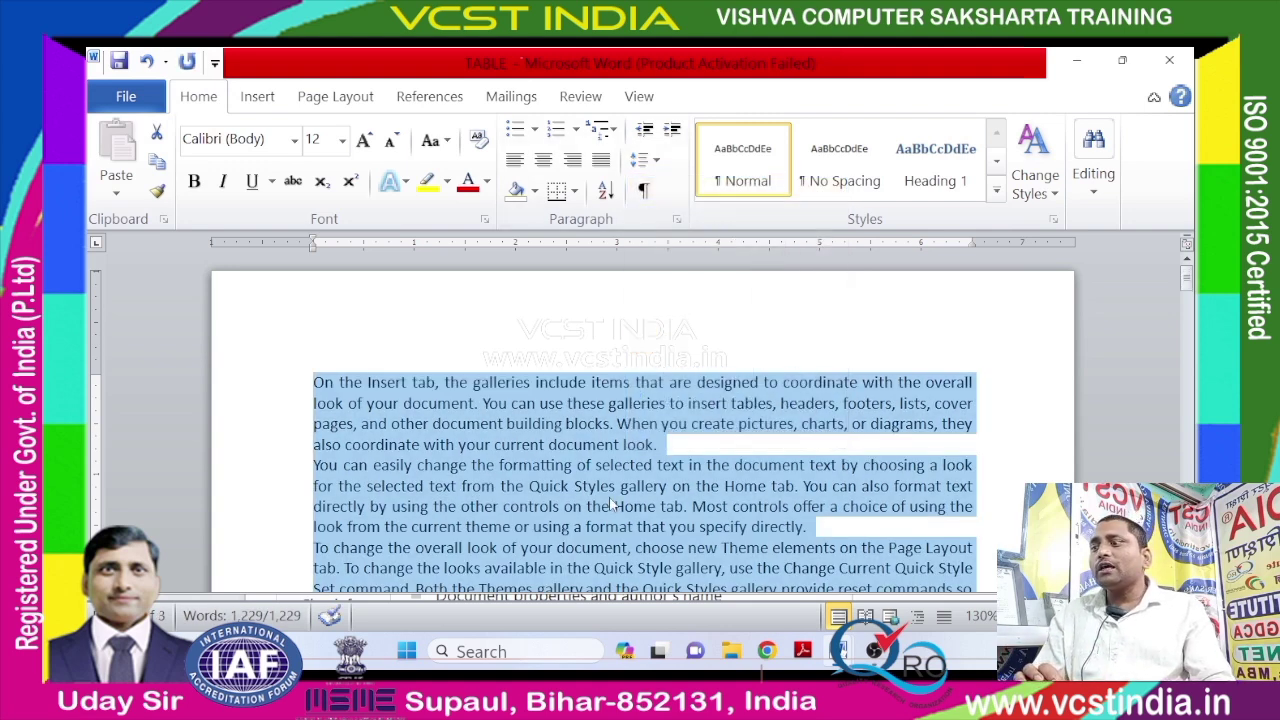
{"action": "left_click", "coordinate": [695, 449]}
{"action": "scroll", "coordinate": [703, 437], "scroll_direction": "down", "scroll_amount": 15}
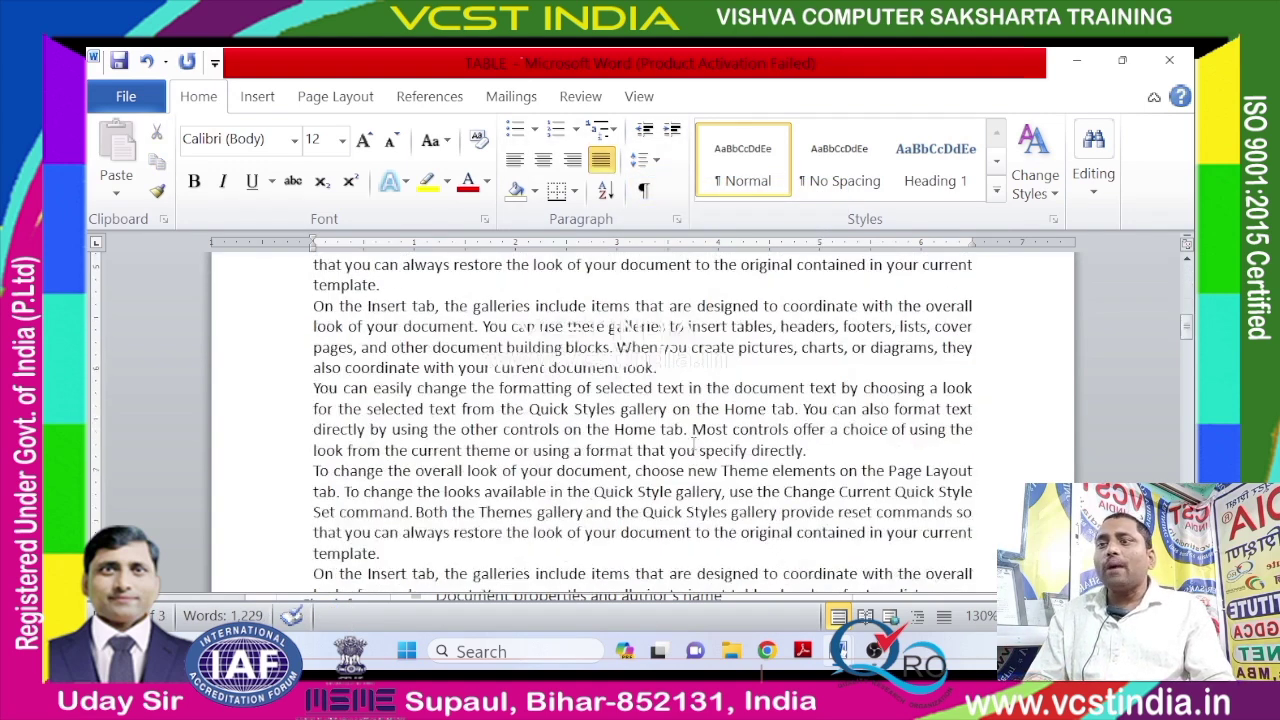
Scroll past the last paragraph ending 'a format that you specify directly' to the blank page 3.
{"action": "scroll", "coordinate": [703, 437], "scroll_direction": "down", "scroll_amount": 5}
{"action": "scroll", "coordinate": [703, 437], "scroll_direction": "down", "scroll_amount": 5}
{"action": "scroll", "coordinate": [703, 437], "scroll_direction": "down", "scroll_amount": 3}
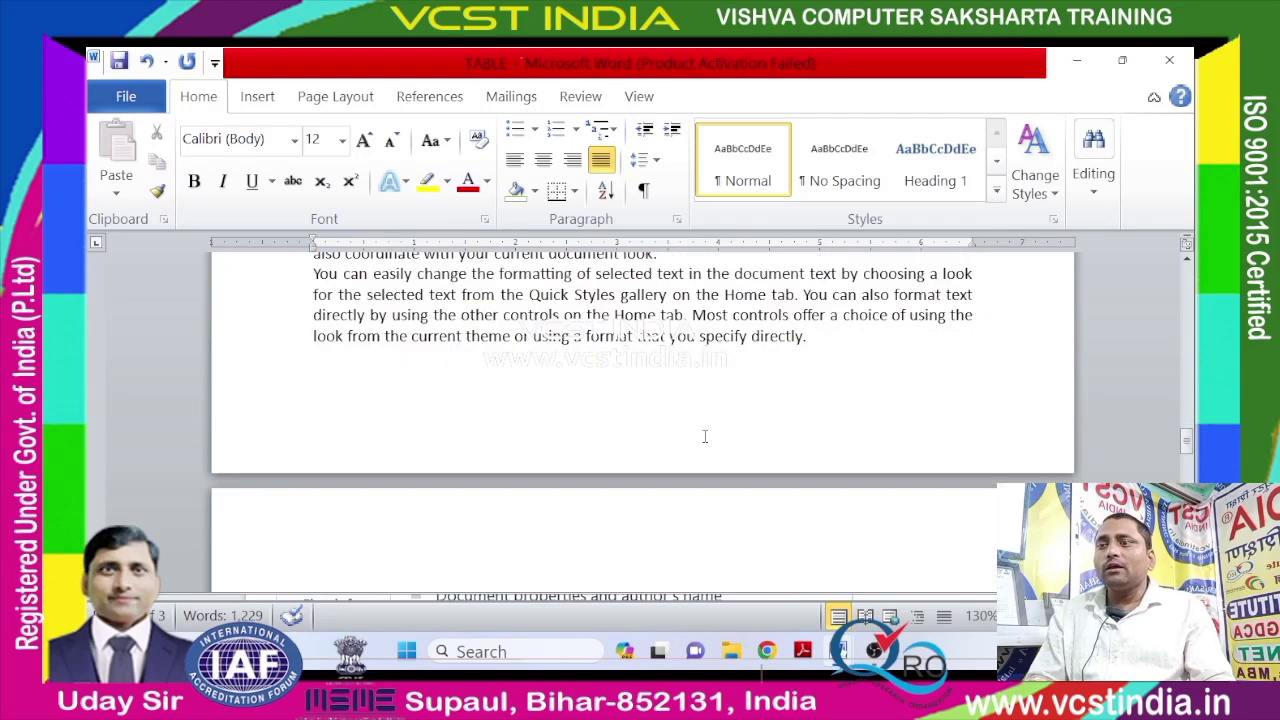
{"action": "scroll", "coordinate": [704, 436], "scroll_direction": "down", "scroll_amount": 3}
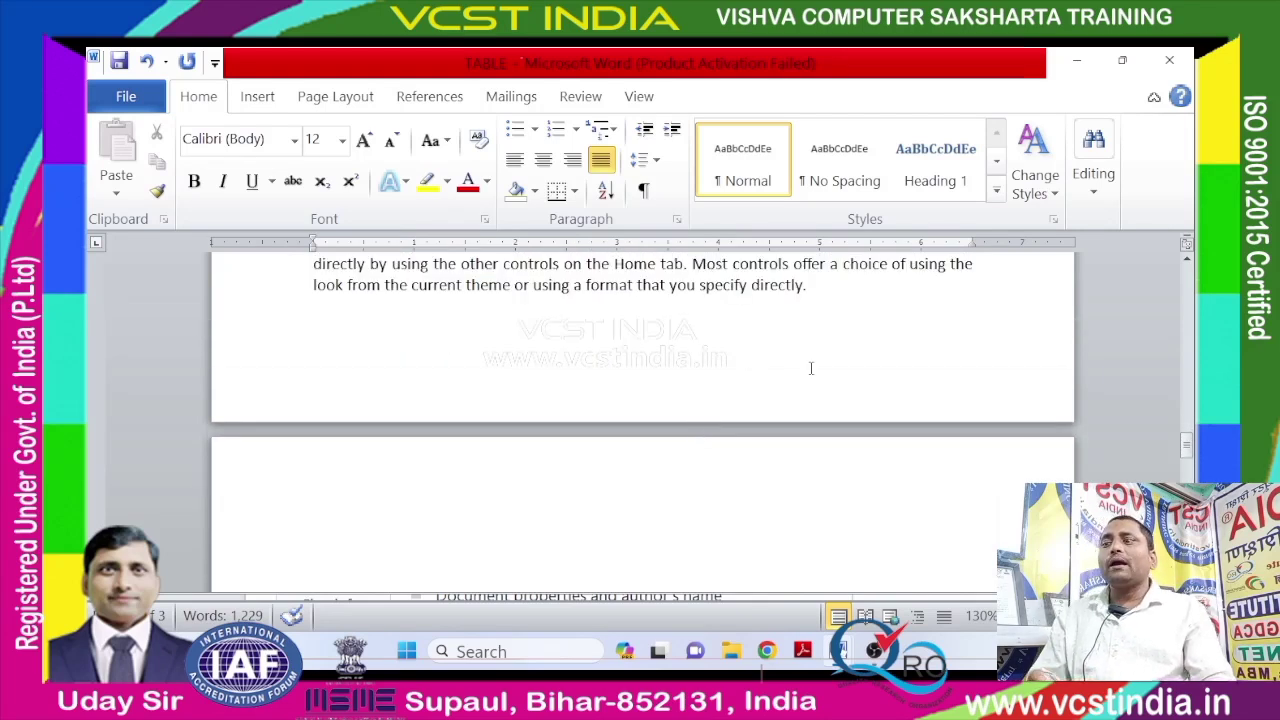
{"action": "left_click", "coordinate": [826, 298]}
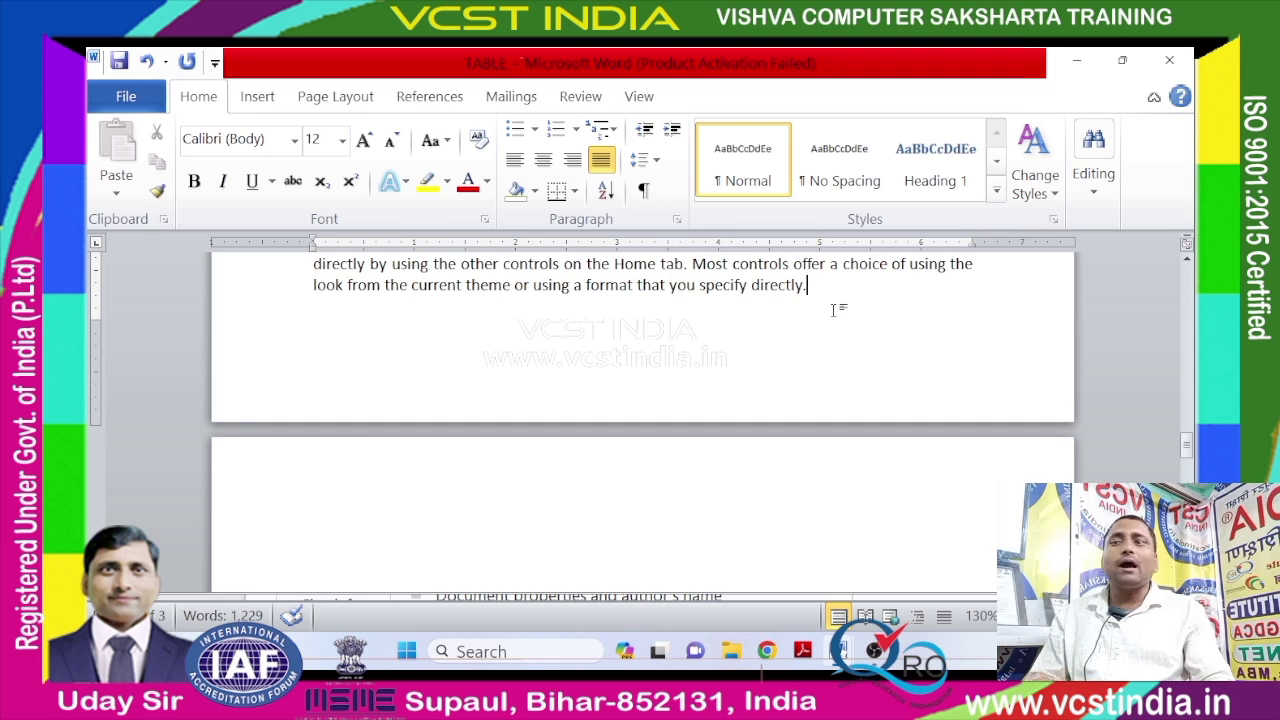
{"action": "scroll", "coordinate": [833, 310], "scroll_direction": "up", "scroll_amount": 3}
{"action": "scroll", "coordinate": [830, 320], "scroll_direction": "down", "scroll_amount": 5}
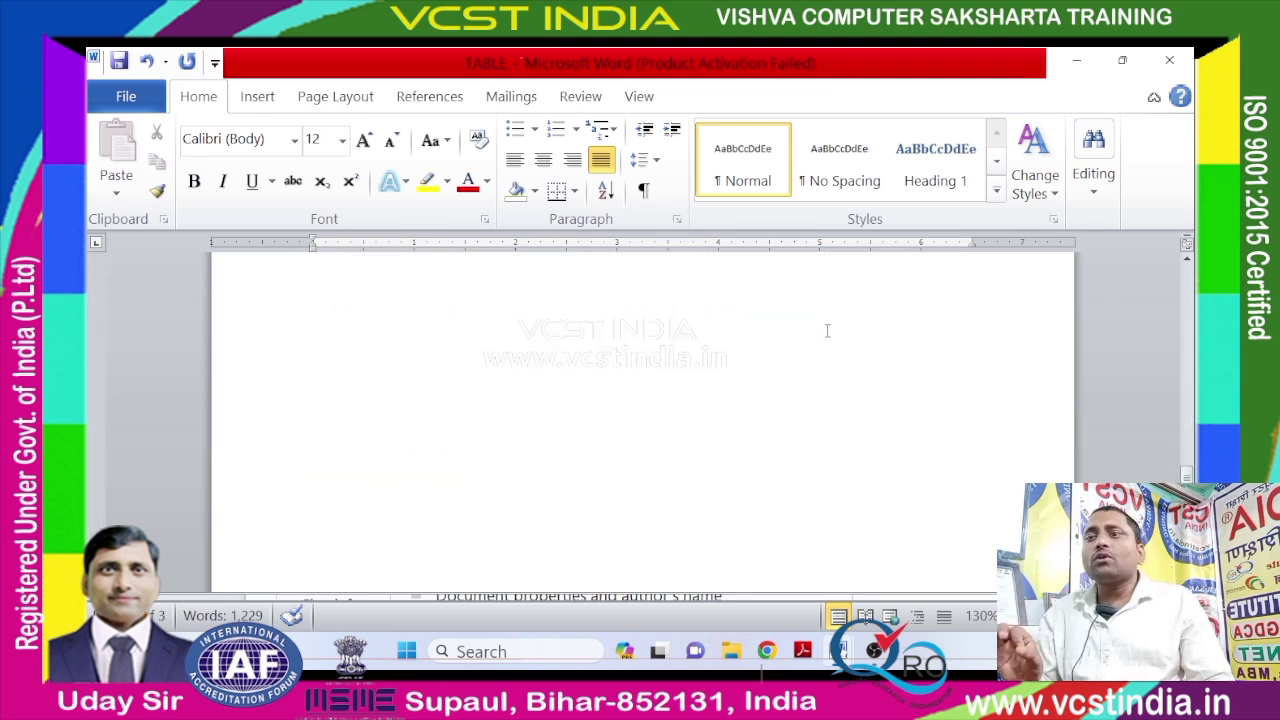
{"action": "scroll", "coordinate": [827, 330], "scroll_direction": "up", "scroll_amount": 1}
{"action": "scroll", "coordinate": [827, 330], "scroll_direction": "up", "scroll_amount": 2}
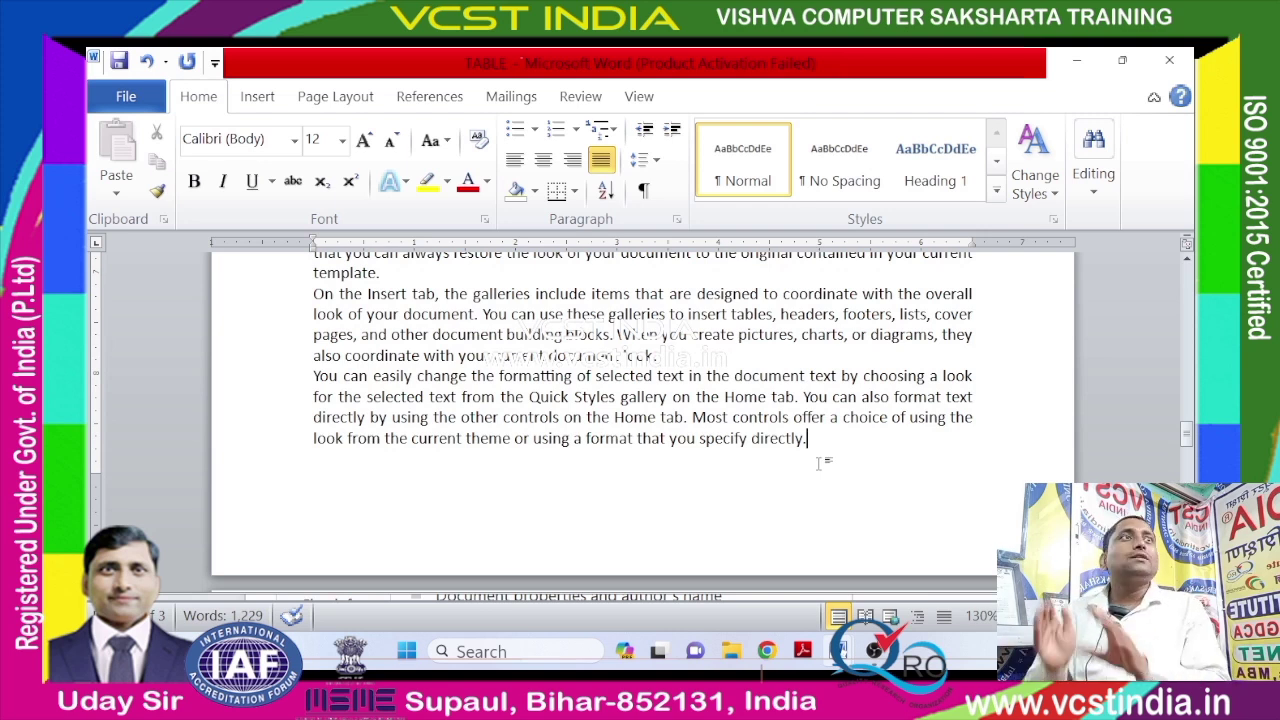
{"action": "scroll", "coordinate": [850, 440], "scroll_direction": "down", "scroll_amount": 1}
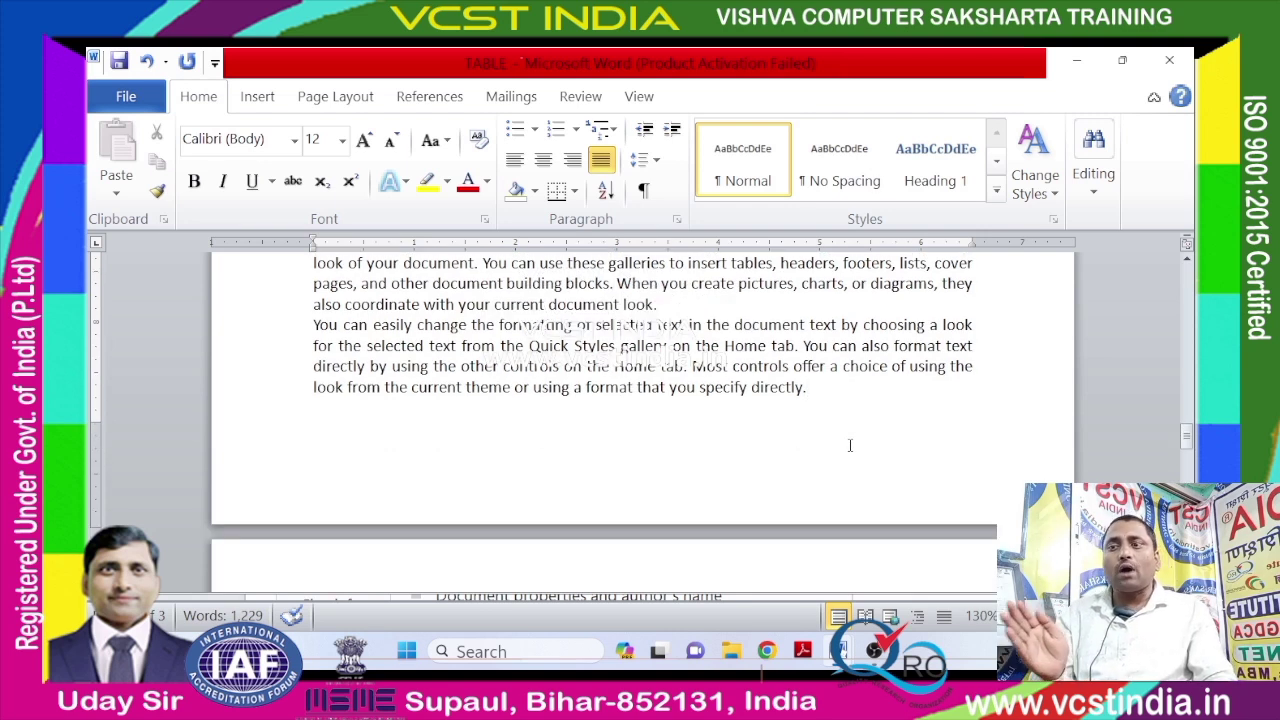
{"action": "scroll", "coordinate": [848, 406], "scroll_direction": "down", "scroll_amount": 3}
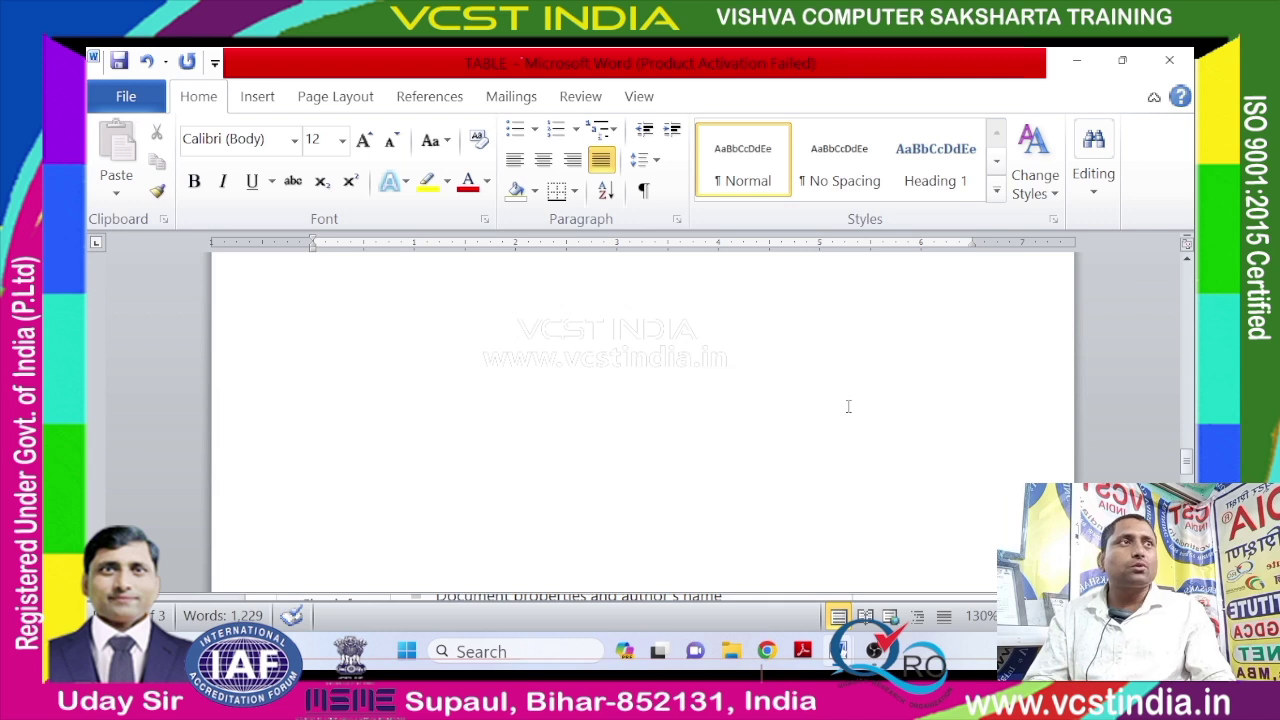
{"action": "scroll", "coordinate": [847, 406], "scroll_direction": "up", "scroll_amount": 2}
{"action": "scroll", "coordinate": [838, 420], "scroll_direction": "down", "scroll_amount": 2}
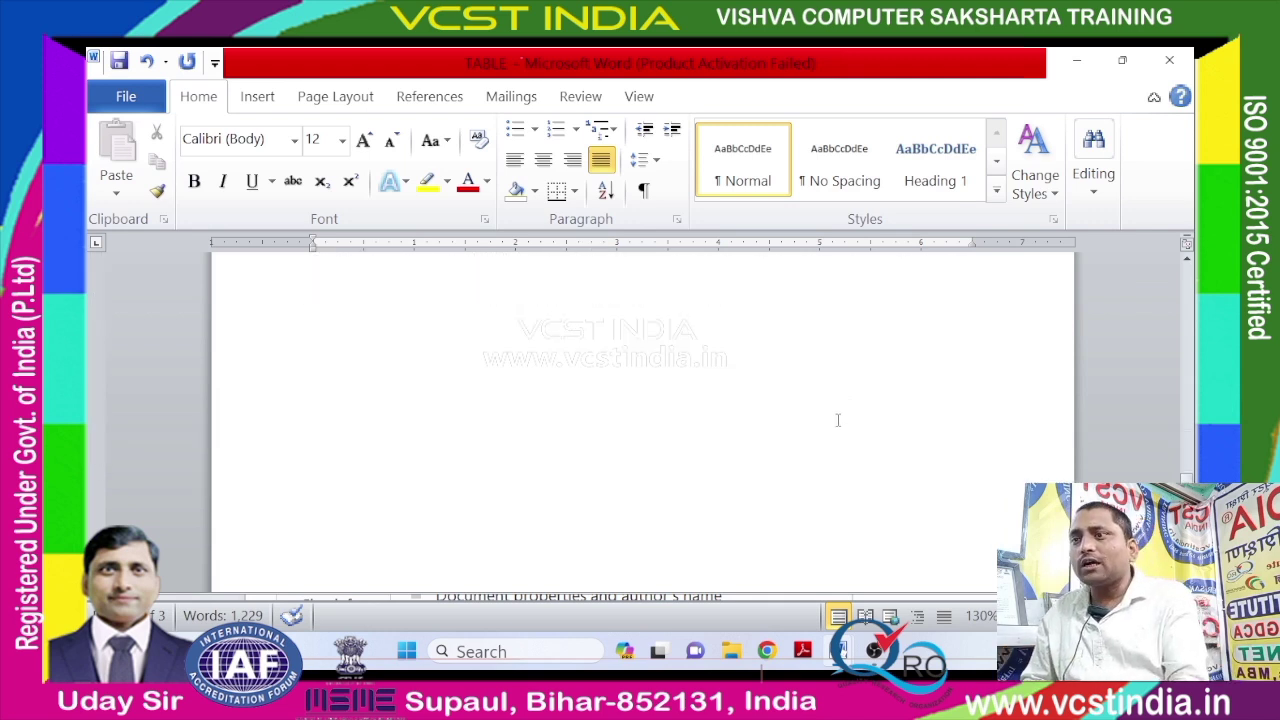
{"action": "key", "text": "ctrl+p"}
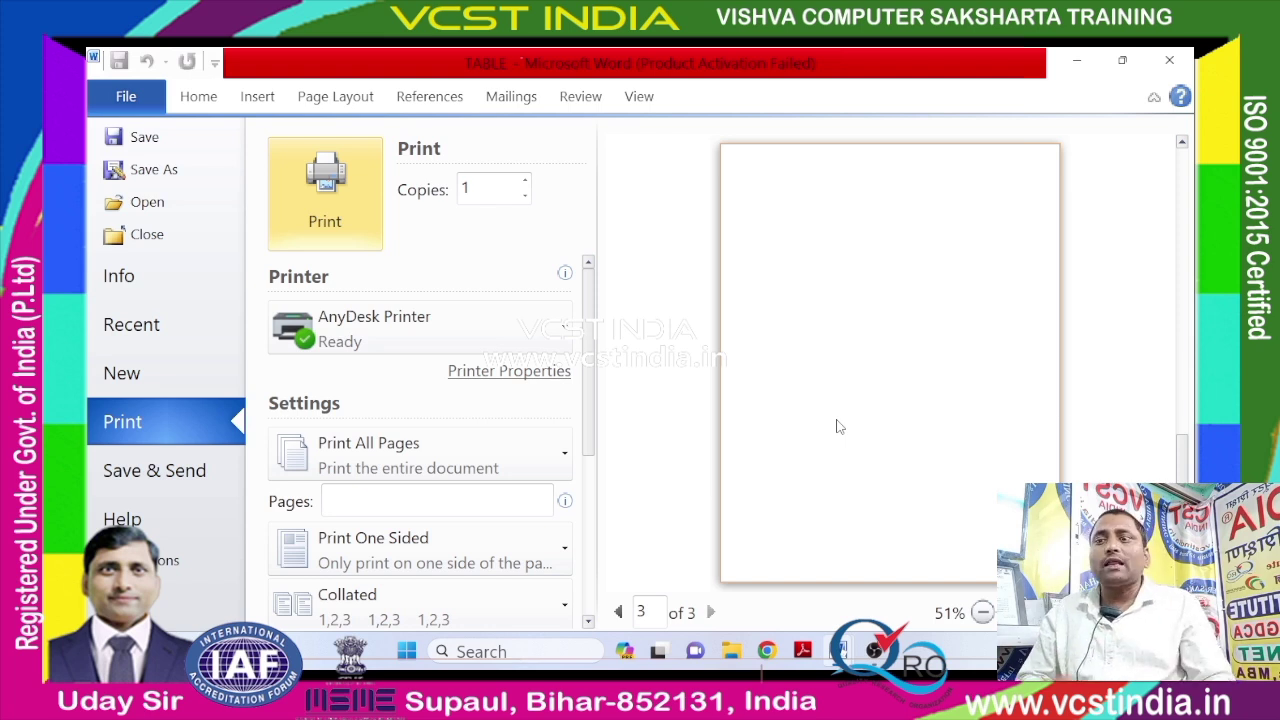
{"action": "left_click", "coordinate": [618, 611]}
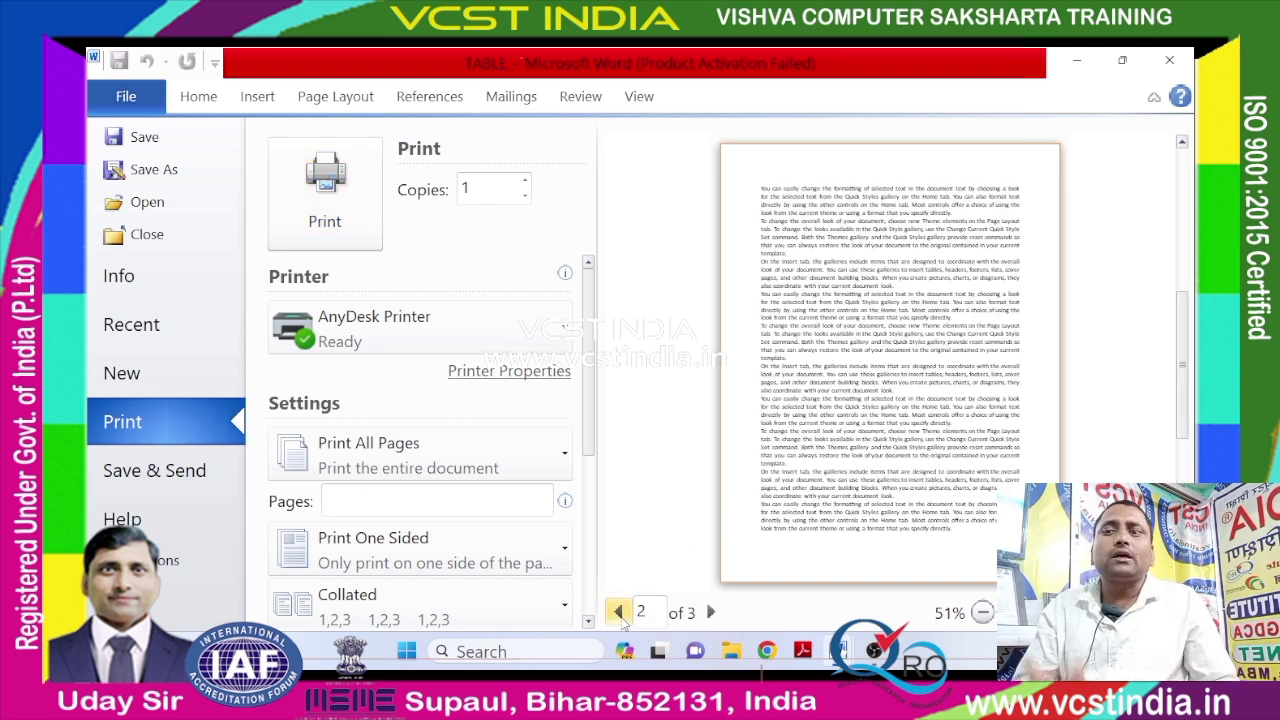
{"action": "key", "text": "Escape"}
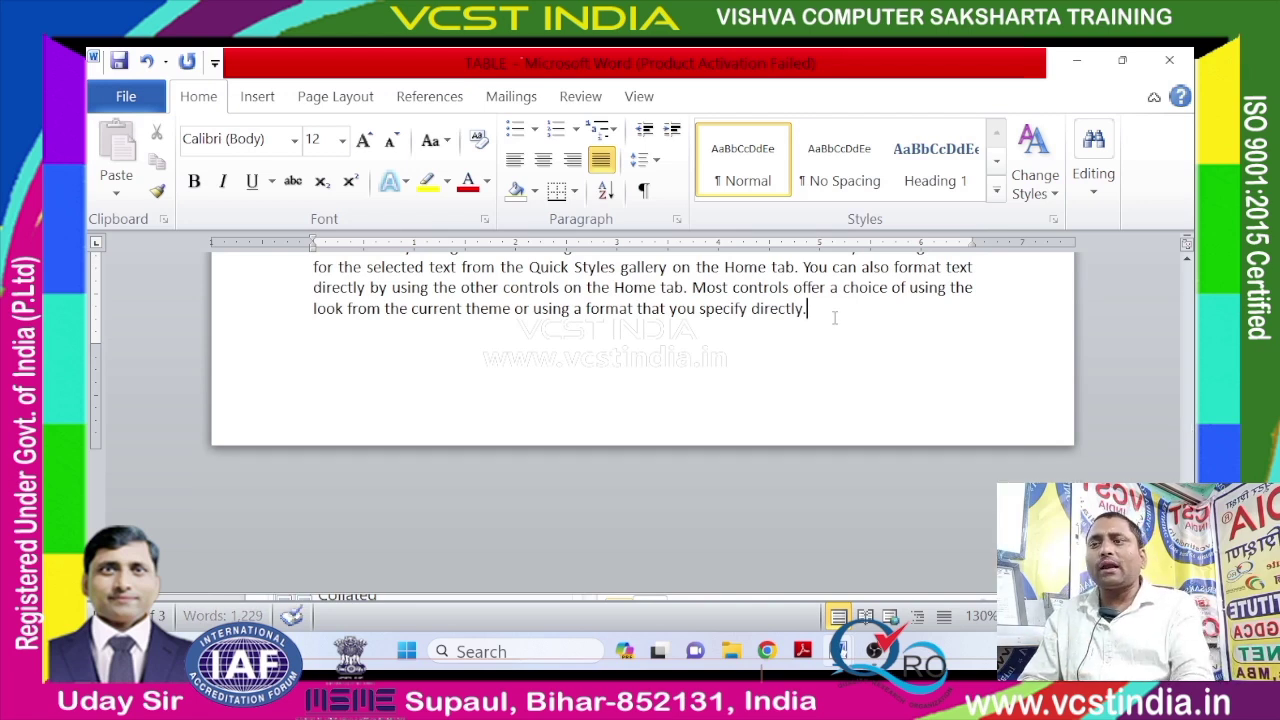
Delete the blank third page, then test and remove a page break, leaving two pages.
{"action": "key", "text": "Delete"}
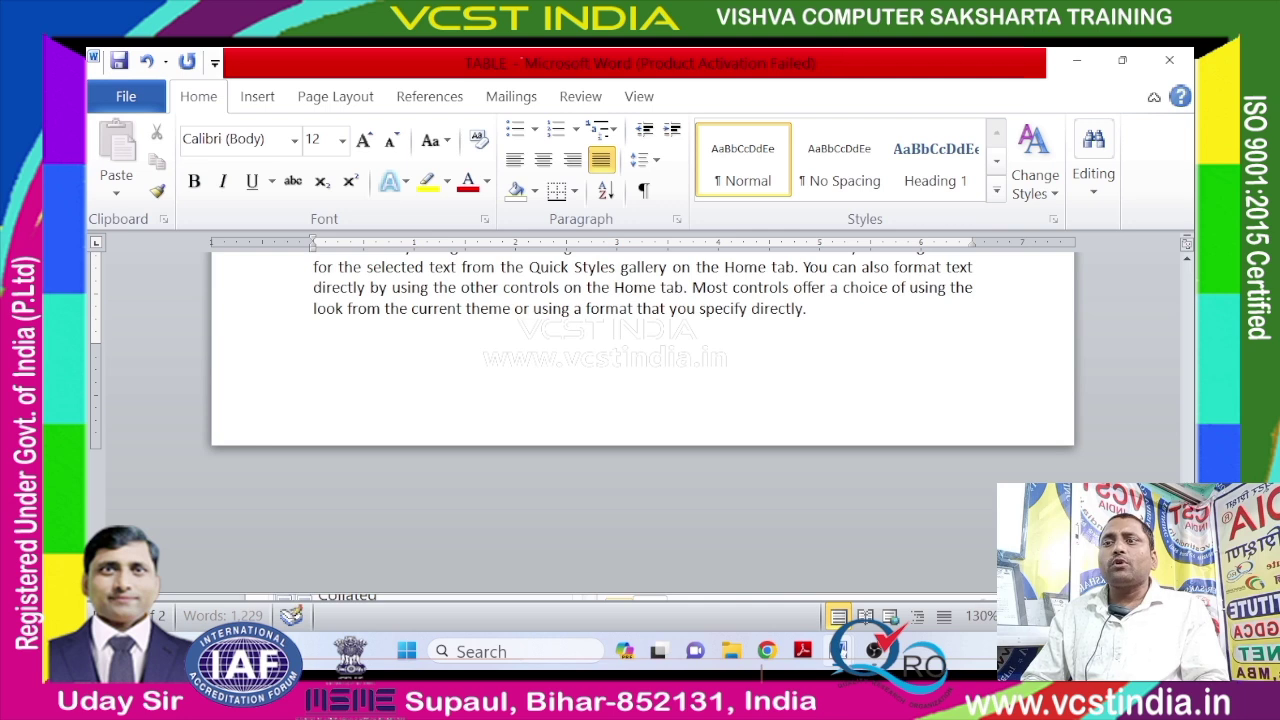
{"action": "key", "text": "ctrl+Return"}
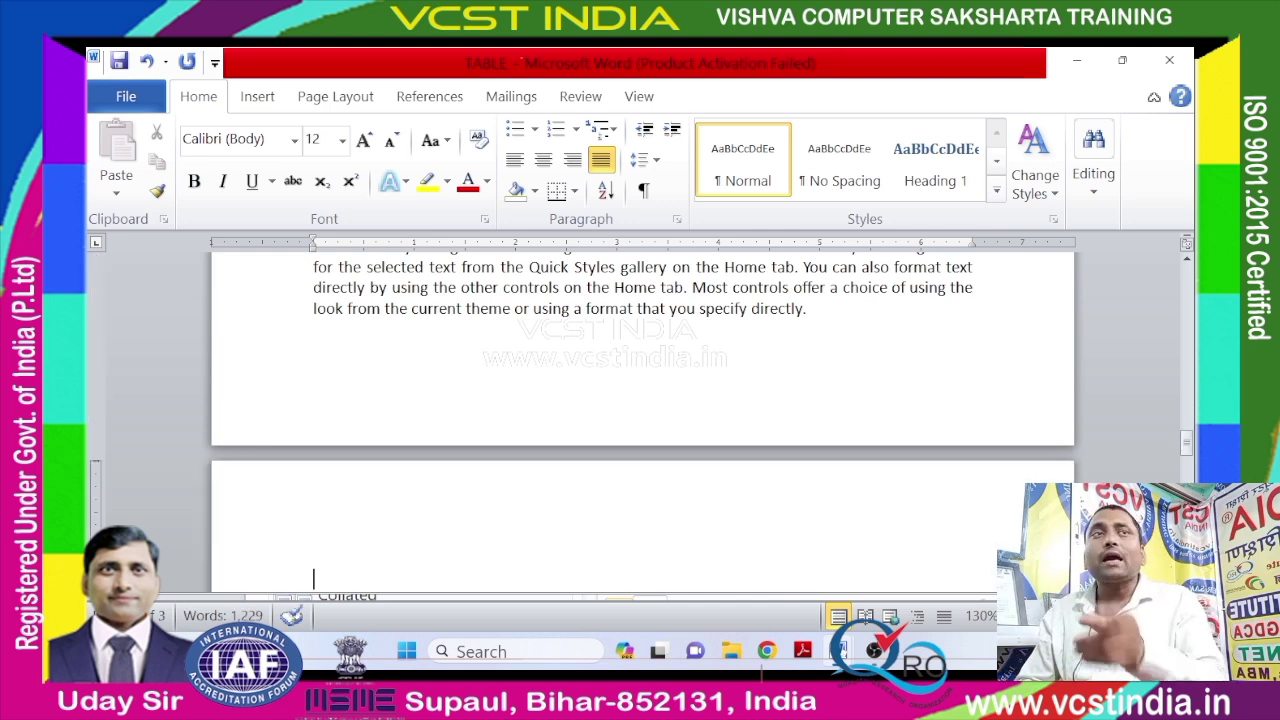
{"action": "key", "text": "BackSpace"}
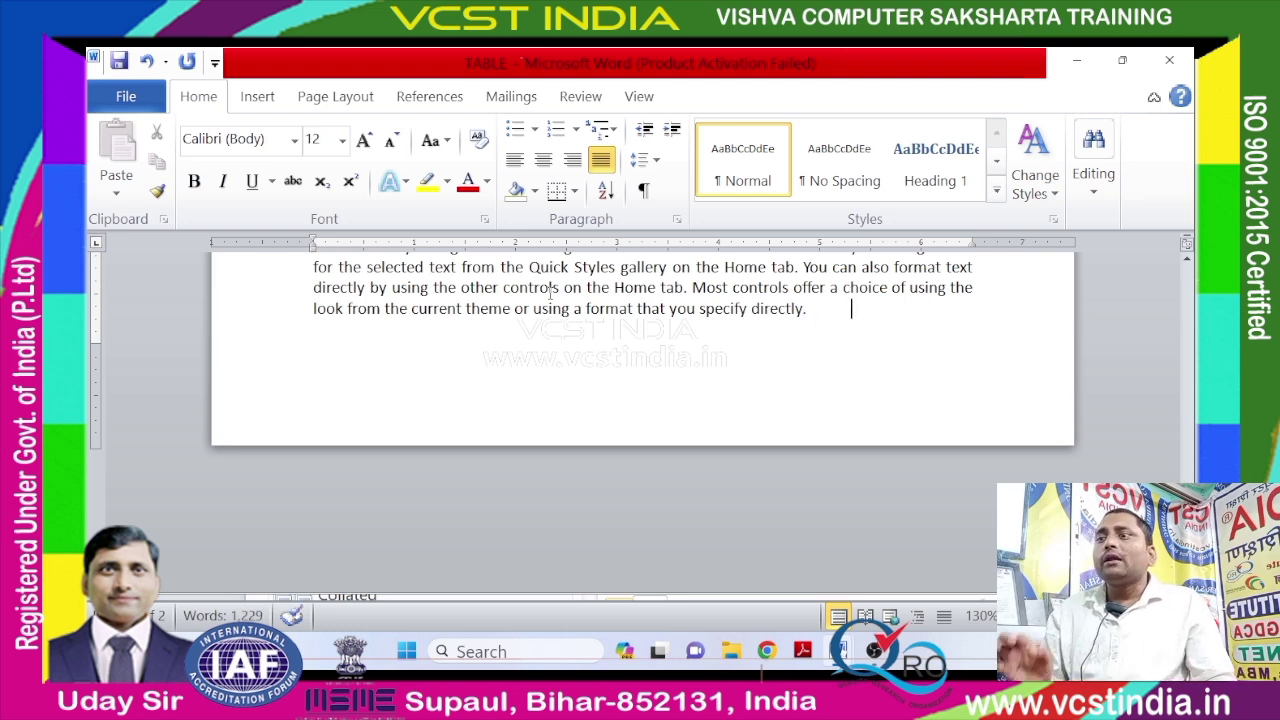
{"action": "left_click", "coordinate": [580, 308]}
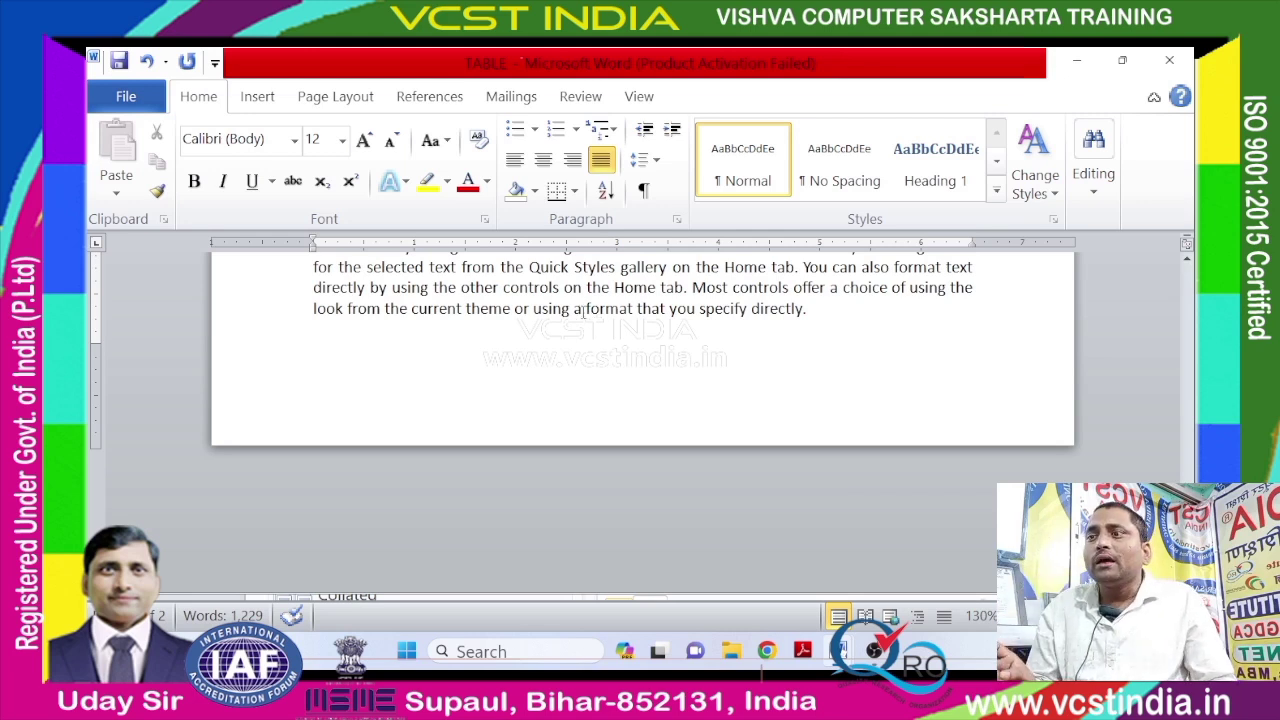
{"action": "scroll", "coordinate": [611, 371], "scroll_direction": "up", "scroll_amount": 4}
{"action": "scroll", "coordinate": [620, 334], "scroll_direction": "down", "scroll_amount": 4}
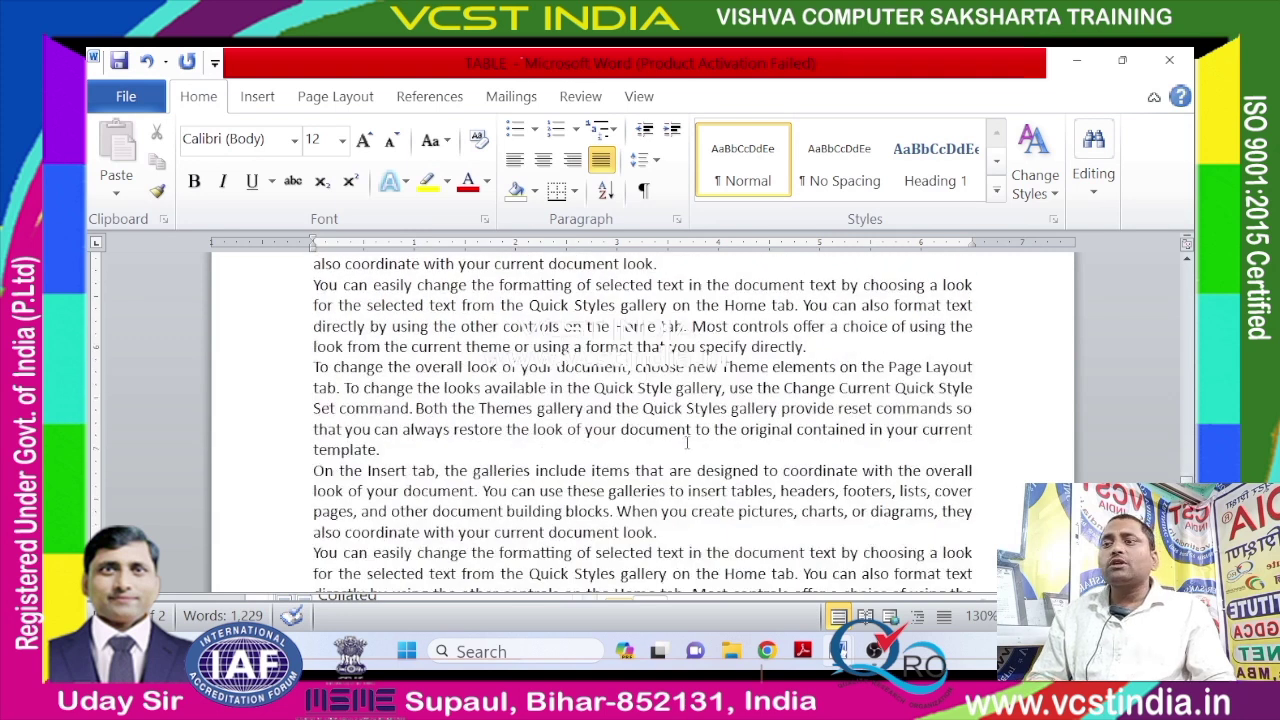
{"action": "scroll", "coordinate": [660, 430], "scroll_direction": "down", "scroll_amount": 3}
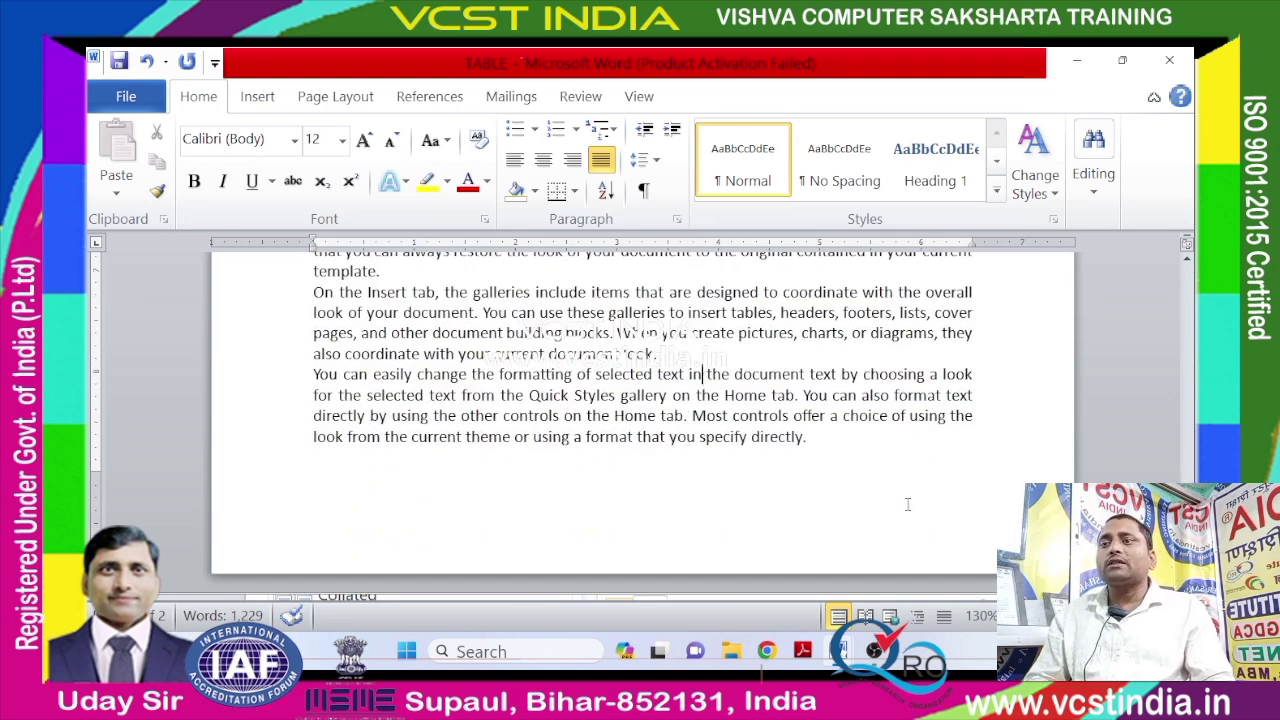
Delete the words around 'selected text' and 'formatting of' in the closing paragraph.
{"action": "key", "text": "Delete"}
{"action": "key", "text": "Delete"}
{"action": "key", "text": "Delete"}
{"action": "key", "text": "Delete"}
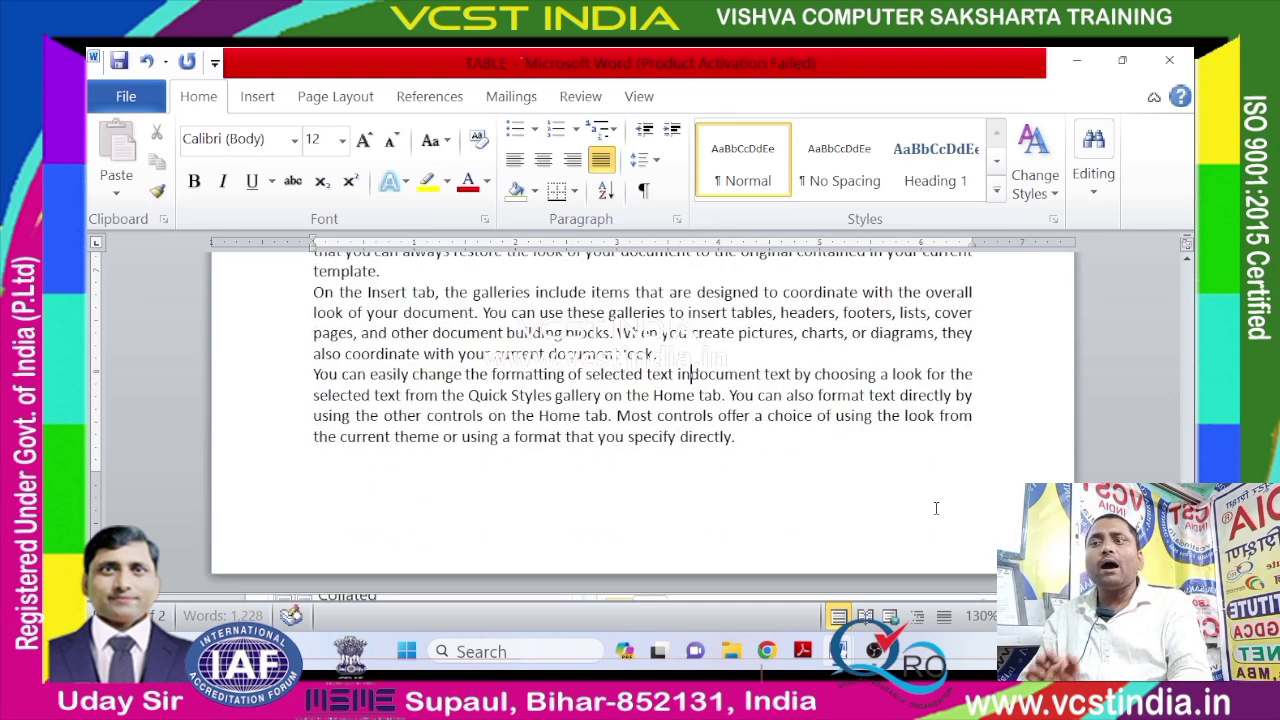
{"action": "key", "text": "Delete"}
{"action": "key", "text": "Delete"}
{"action": "key", "text": "Delete"}
{"action": "key", "text": "Delete"}
{"action": "key", "text": "Delete"}
{"action": "key", "text": "Delete"}
{"action": "key", "text": "Delete"}
{"action": "key", "text": "Delete"}
{"action": "key", "text": "Delete"}
{"action": "key", "text": "Delete"}
{"action": "key", "text": "Delete"}
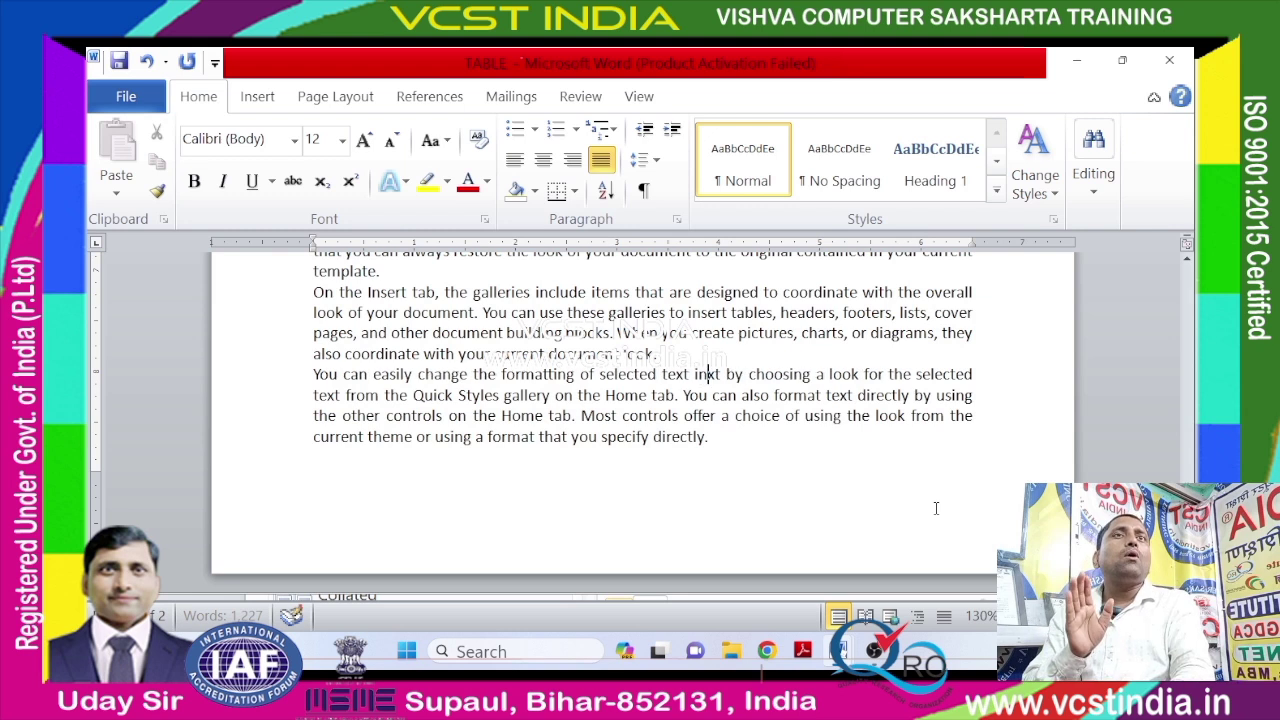
{"action": "key", "text": "Delete"}
{"action": "key", "text": "Delete"}
{"action": "key", "text": "Delete"}
{"action": "key", "text": "Delete"}
{"action": "key", "text": "Delete"}
{"action": "key", "text": "Delete"}
{"action": "key", "text": "Delete"}
{"action": "key", "text": "Delete"}
{"action": "key", "text": "Delete"}
{"action": "key", "text": "Delete"}
{"action": "key", "text": "Delete"}
{"action": "key", "text": "Delete"}
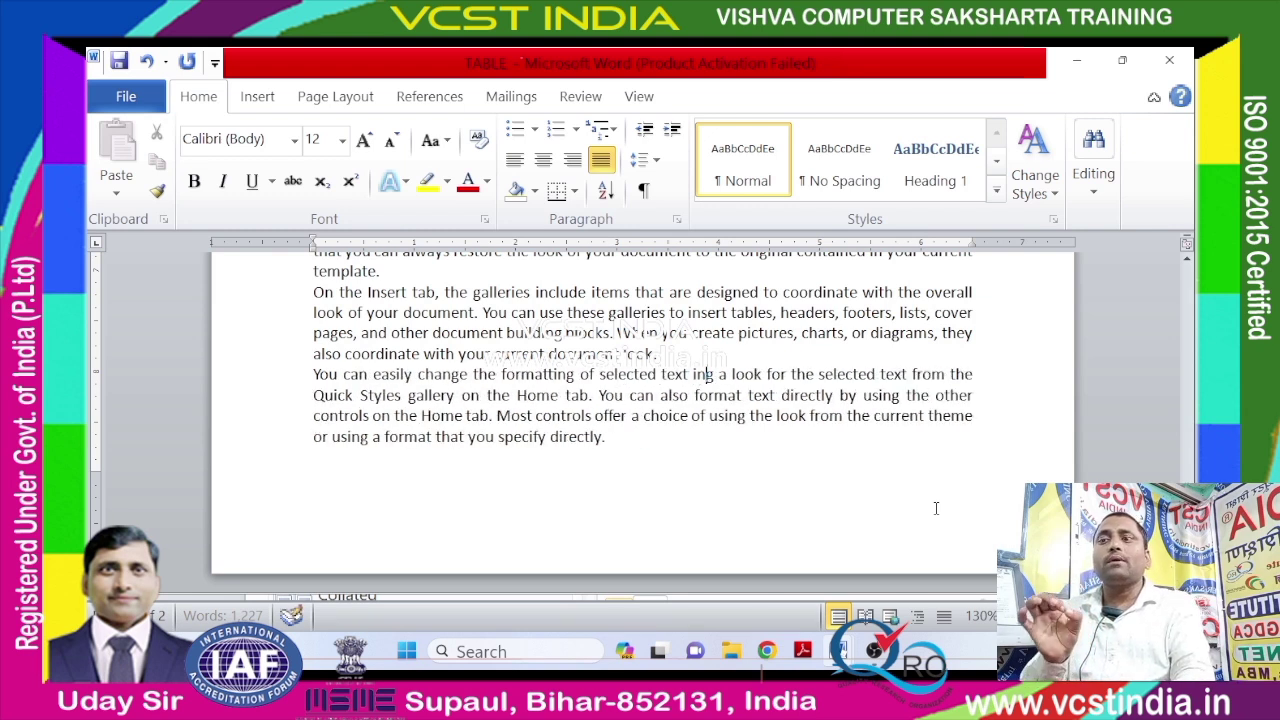
{"action": "key", "text": "Delete"}
{"action": "key", "text": "Delete"}
{"action": "key", "text": "Delete"}
{"action": "key", "text": "Delete"}
{"action": "key", "text": "Delete"}
{"action": "key", "text": "Delete"}
{"action": "key", "text": "Delete"}
{"action": "key", "text": "Delete"}
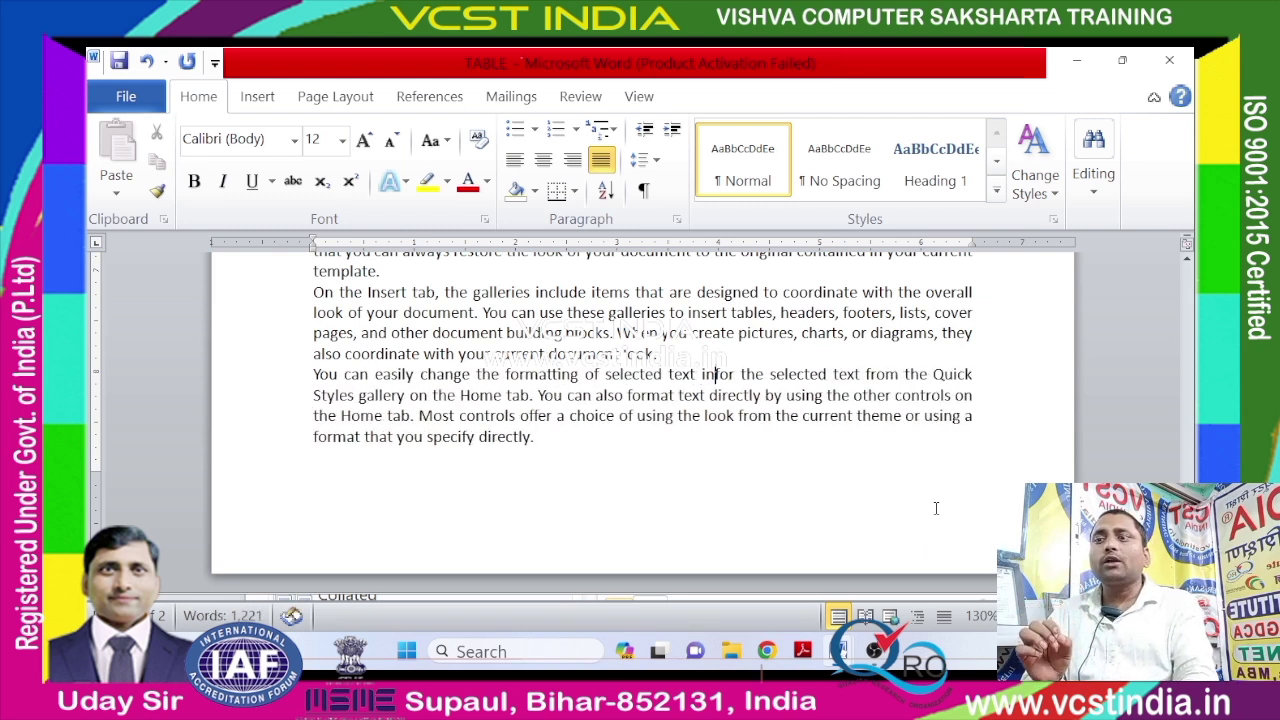
{"action": "key", "text": "Delete"}
{"action": "key", "text": "Delete"}
{"action": "key", "text": "Delete"}
{"action": "key", "text": "Delete"}
{"action": "key", "text": "Delete"}
{"action": "key", "text": "Delete"}
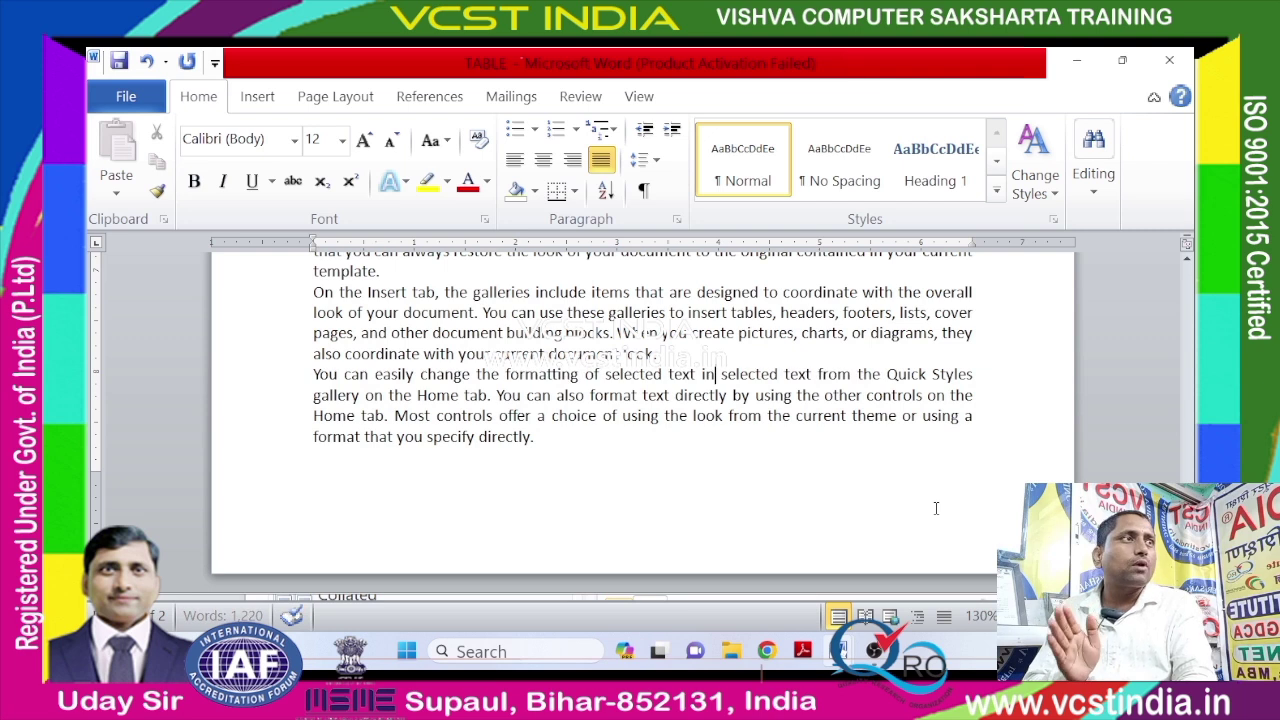
{"action": "key", "text": "Delete"}
{"action": "key", "text": "Delete"}
{"action": "key", "text": "Delete"}
{"action": "key", "text": "Delete"}
{"action": "key", "text": "Delete"}
{"action": "key", "text": "Delete"}
{"action": "key", "text": "Delete"}
{"action": "key", "text": "Delete"}
{"action": "key", "text": "Delete"}
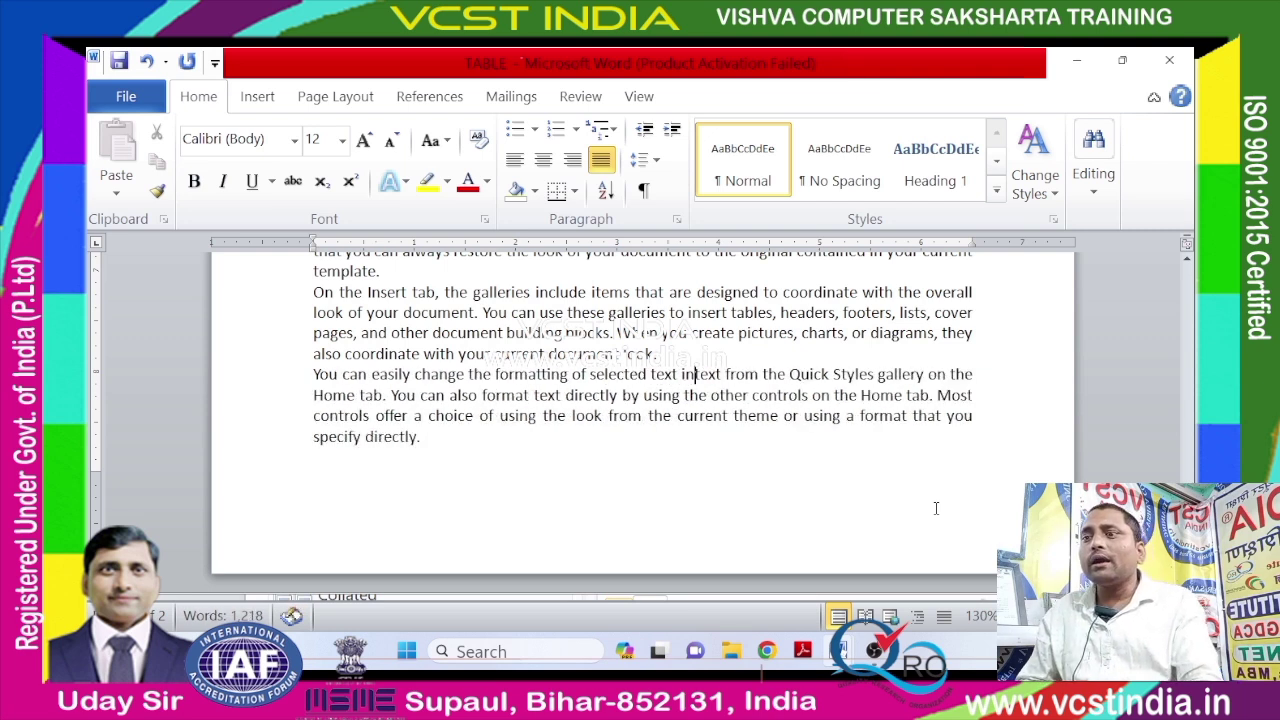
{"action": "key", "text": "BackSpace"}
{"action": "key", "text": "BackSpace"}
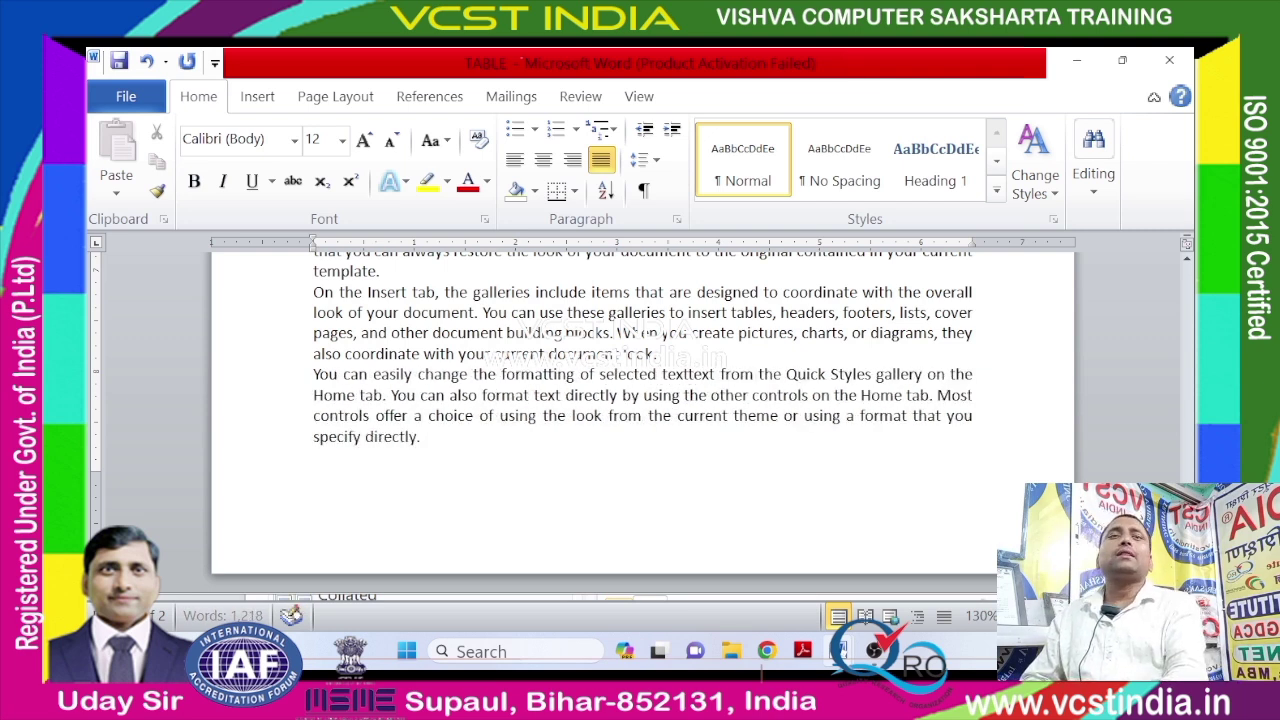
{"action": "key", "text": "BackSpace"}
{"action": "key", "text": "BackSpace"}
{"action": "key", "text": "BackSpace"}
{"action": "key", "text": "BackSpace"}
{"action": "key", "text": "BackSpace"}
{"action": "key", "text": "BackSpace"}
{"action": "key", "text": "BackSpace"}
{"action": "key", "text": "BackSpace"}
{"action": "key", "text": "BackSpace"}
{"action": "key", "text": "BackSpace"}
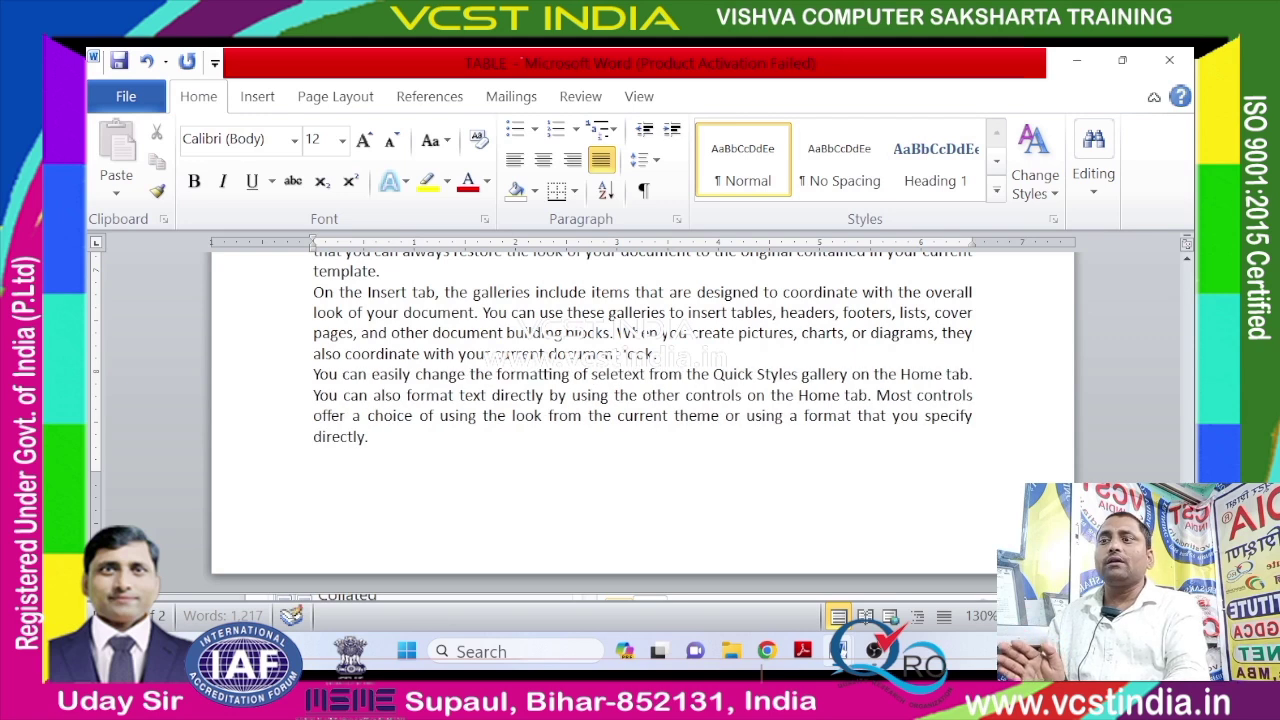
{"action": "key", "text": "BackSpace"}
{"action": "key", "text": "BackSpace"}
{"action": "key", "text": "BackSpace"}
{"action": "key", "text": "BackSpace"}
{"action": "key", "text": "BackSpace"}
{"action": "key", "text": "BackSpace"}
{"action": "key", "text": "BackSpace"}
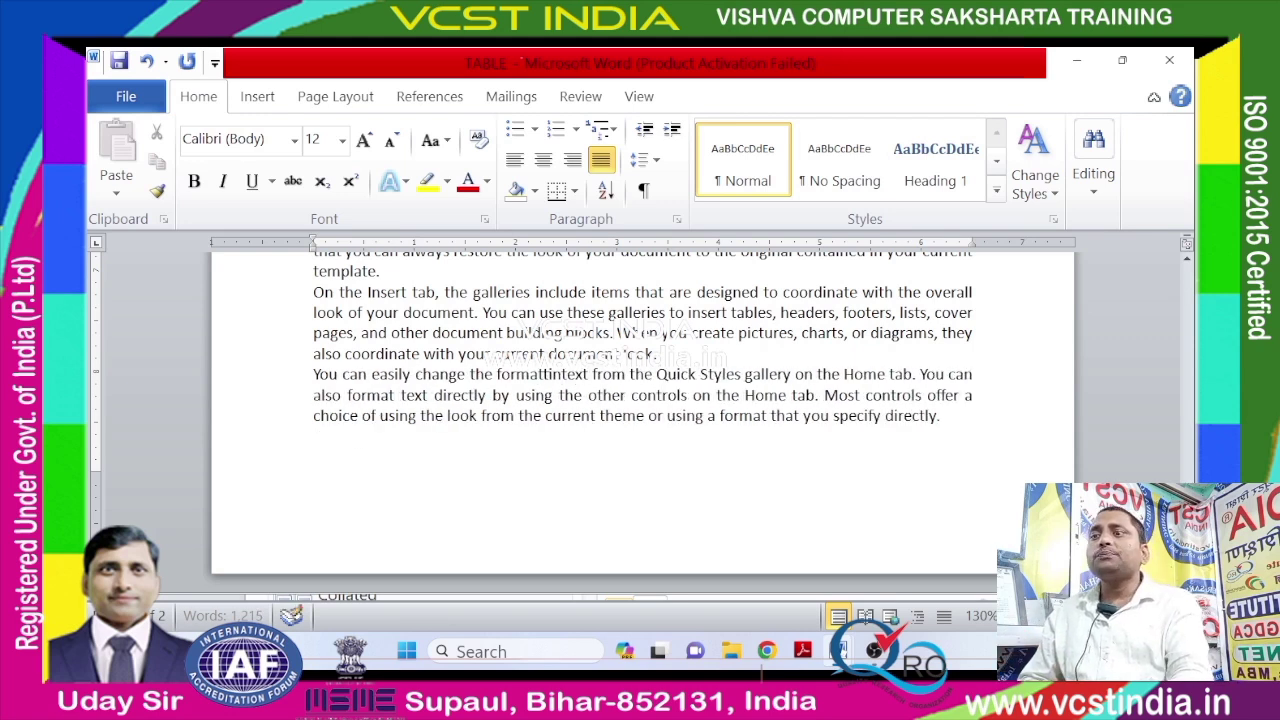
{"action": "key", "text": "BackSpace"}
{"action": "key", "text": "BackSpace"}
{"action": "key", "text": "BackSpace"}
{"action": "key", "text": "BackSpace"}
{"action": "key", "text": "BackSpace"}
{"action": "key", "text": "BackSpace"}
{"action": "key", "text": "BackSpace"}
{"action": "key", "text": "BackSpace"}
{"action": "key", "text": "BackSpace"}
{"action": "key", "text": "BackSpace"}
{"action": "key", "text": "BackSpace"}
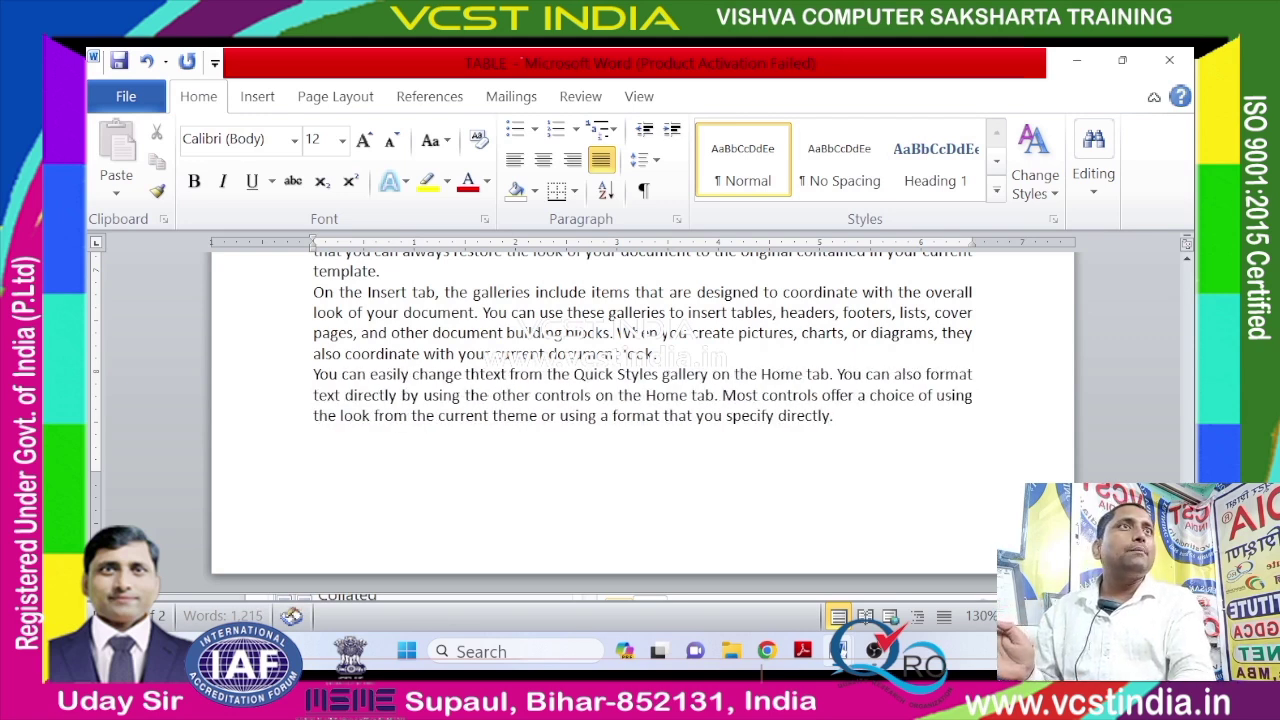
{"action": "key", "text": "BackSpace"}
{"action": "key", "text": "BackSpace"}
Delete the Quick Styles phrase after 'change' and merge the leftover into the previous paragraph.
{"action": "key", "text": "Delete"}
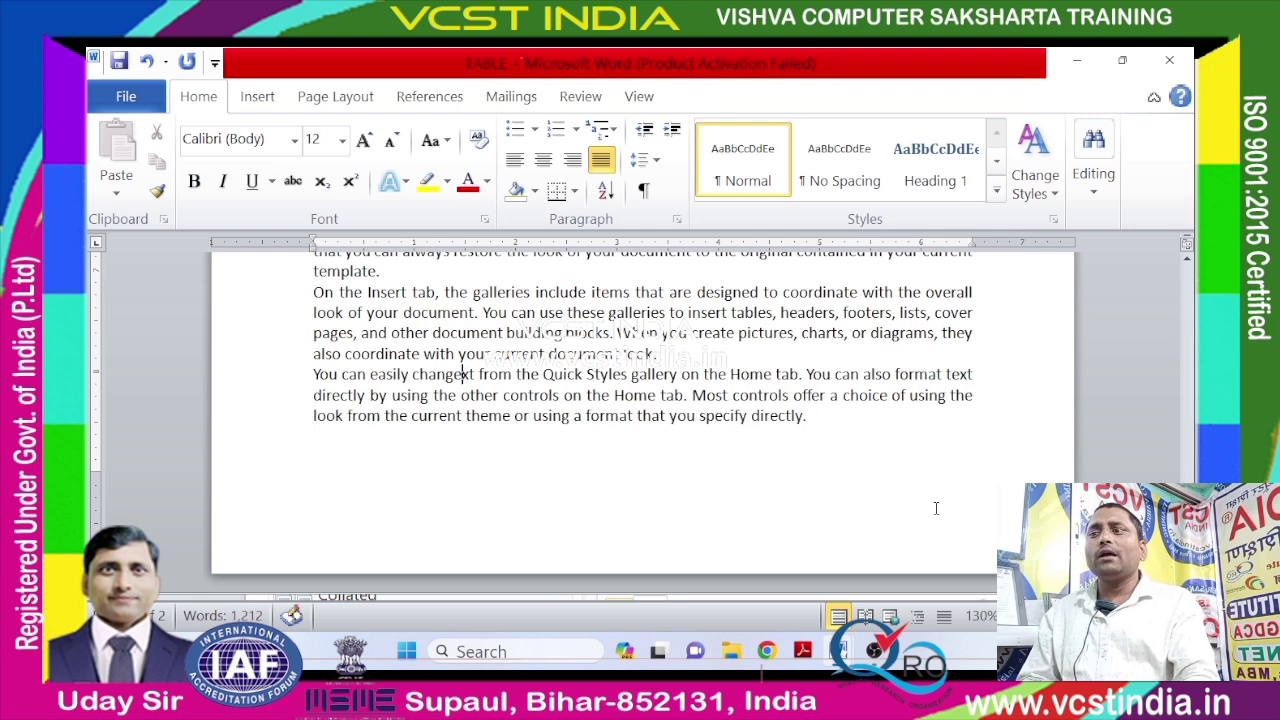
{"action": "key", "text": "Delete"}
{"action": "key", "text": "Delete"}
{"action": "key", "text": "Delete"}
{"action": "key", "text": "Delete"}
{"action": "key", "text": "Delete"}
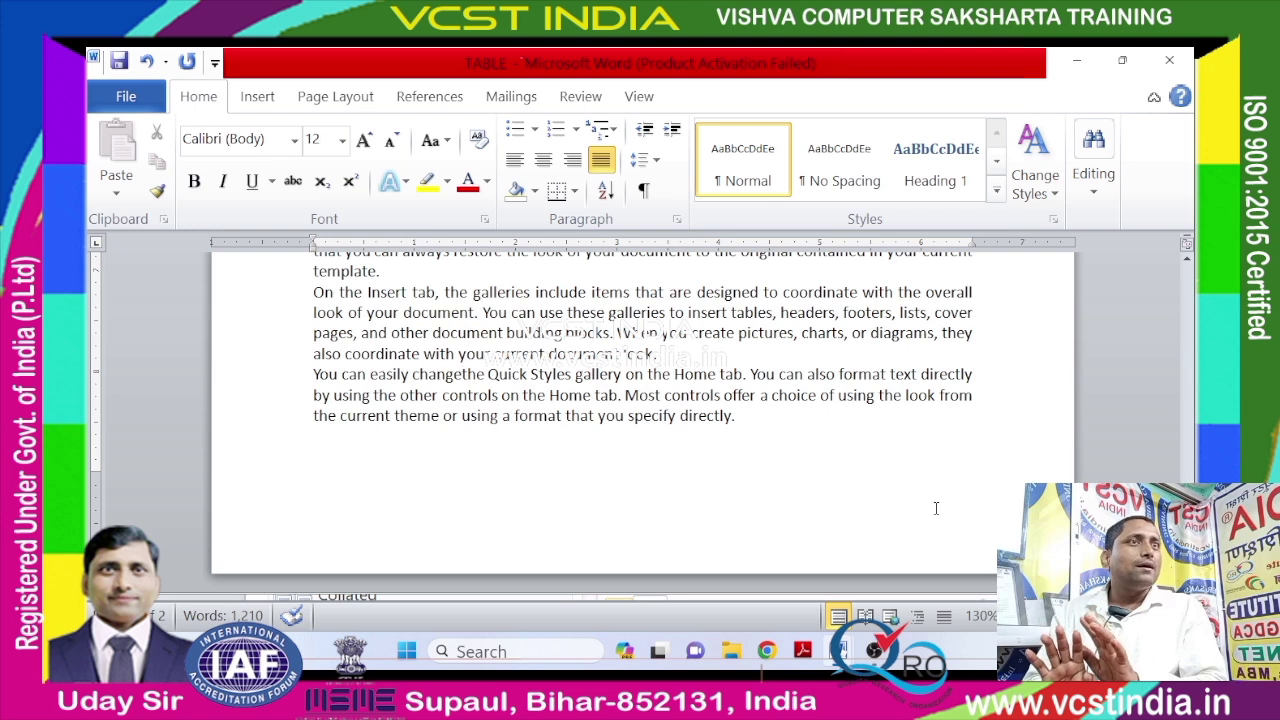
{"action": "key", "text": "Delete"}
{"action": "key", "text": "Delete"}
{"action": "key", "text": "Delete"}
{"action": "key", "text": "Delete"}
{"action": "key", "text": "Delete"}
{"action": "key", "text": "Delete"}
{"action": "key", "text": "Delete"}
{"action": "key", "text": "Delete"}
{"action": "key", "text": "Delete"}
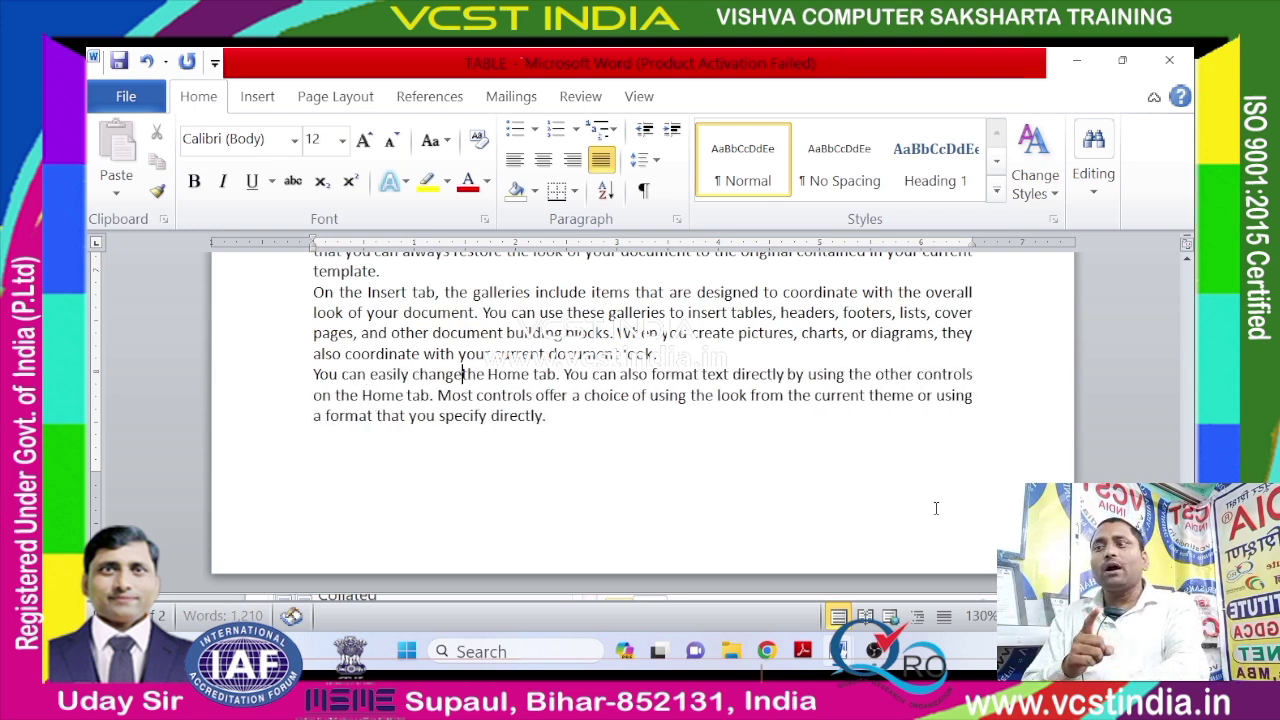
{"action": "key", "text": "Delete"}
{"action": "key", "text": "Delete"}
{"action": "key", "text": "Delete"}
{"action": "key", "text": "Delete"}
{"action": "key", "text": "Delete"}
{"action": "key", "text": "Delete"}
{"action": "key", "text": "Delete"}
{"action": "key", "text": "Delete"}
{"action": "key", "text": "Delete"}
{"action": "key", "text": "Delete"}
{"action": "key", "text": "Delete"}
{"action": "key", "text": "Delete"}
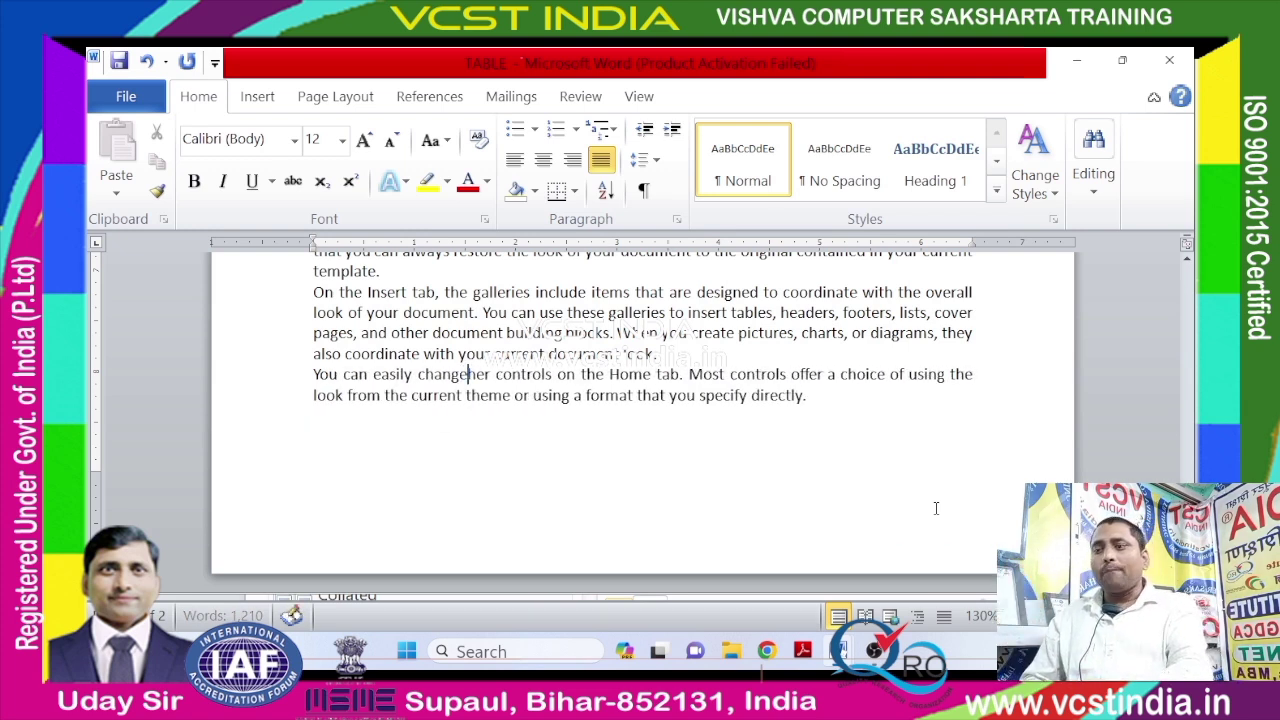
{"action": "key", "text": "Delete"}
{"action": "key", "text": "Delete"}
{"action": "key", "text": "BackSpace"}
{"action": "key", "text": "BackSpace"}
{"action": "key", "text": "BackSpace"}
{"action": "key", "text": "BackSpace"}
{"action": "key", "text": "BackSpace"}
{"action": "key", "text": "BackSpace"}
{"action": "key", "text": "BackSpace"}
{"action": "key", "text": "BackSpace"}
{"action": "key", "text": "BackSpace"}
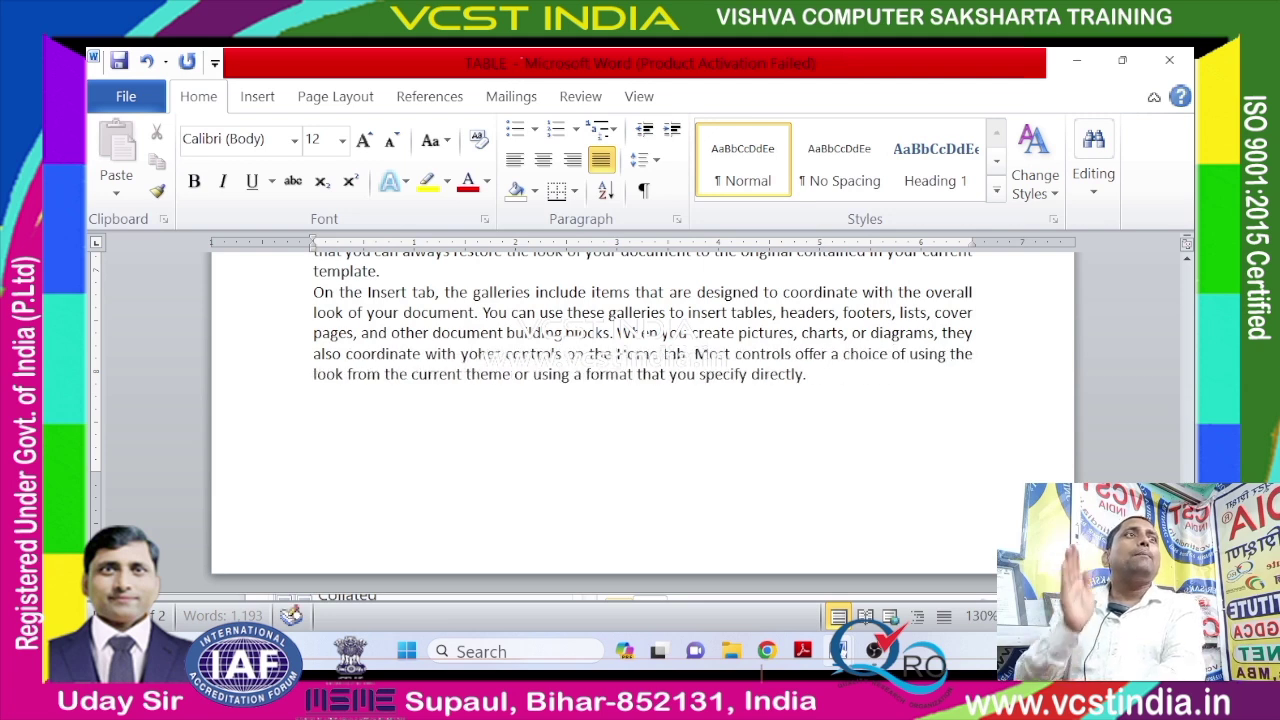
{"action": "key", "text": "BackSpace"}
{"action": "key", "text": "BackSpace"}
{"action": "key", "text": "BackSpace"}
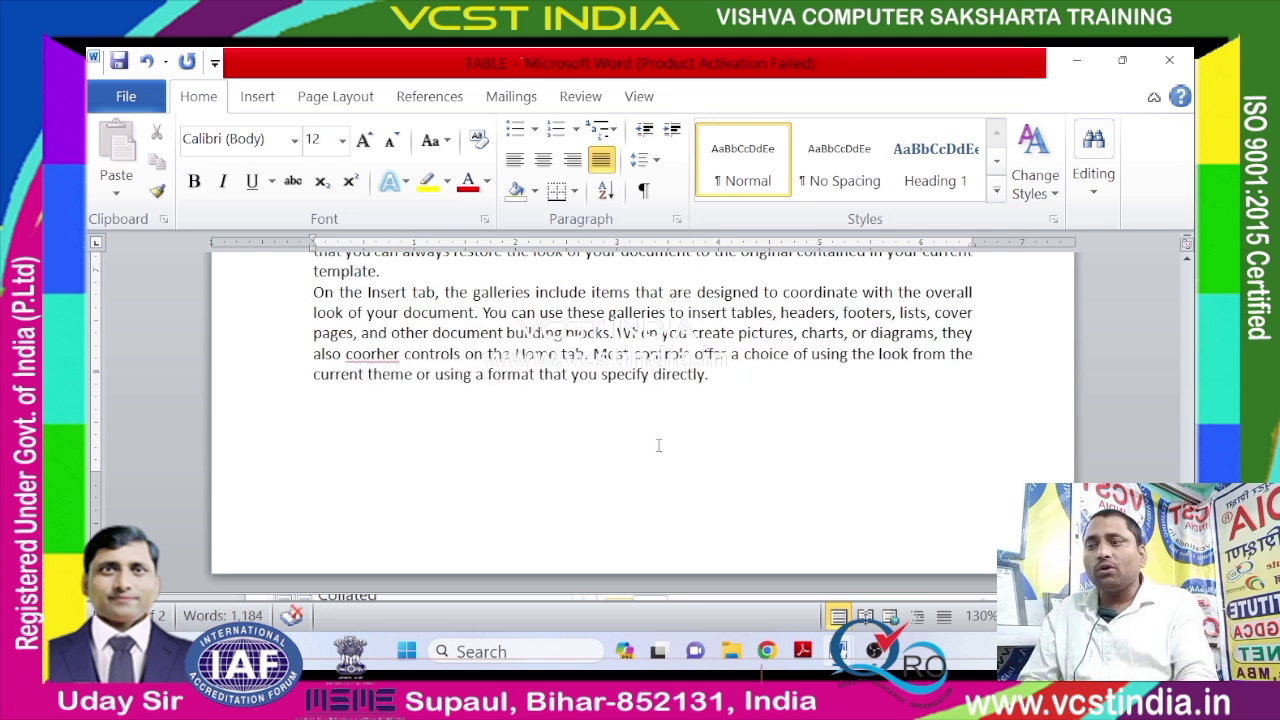
Delete the opening words of the Insert tab paragraph, then scroll up to 'You can easily change the formatting'.
{"action": "key", "text": "Delete"}
{"action": "key", "text": "Delete"}
{"action": "key", "text": "Delete"}
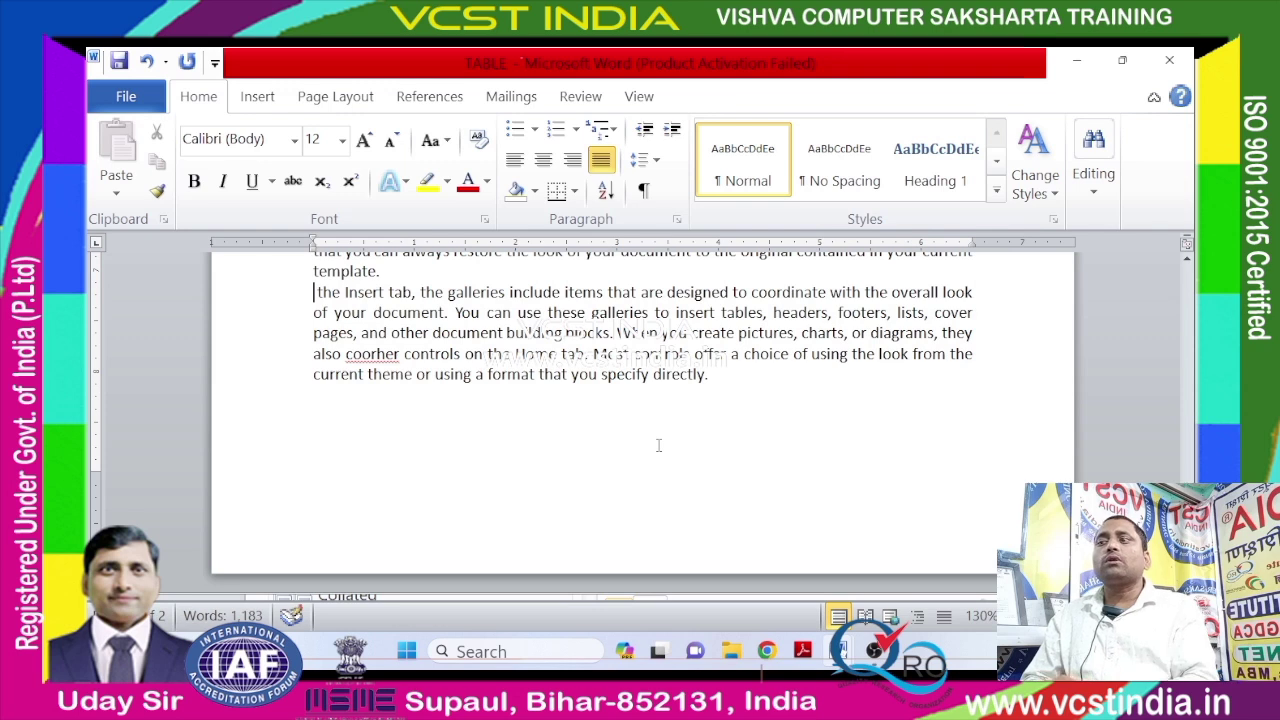
{"action": "key", "text": "Delete"}
{"action": "key", "text": "Delete"}
{"action": "key", "text": "Delete"}
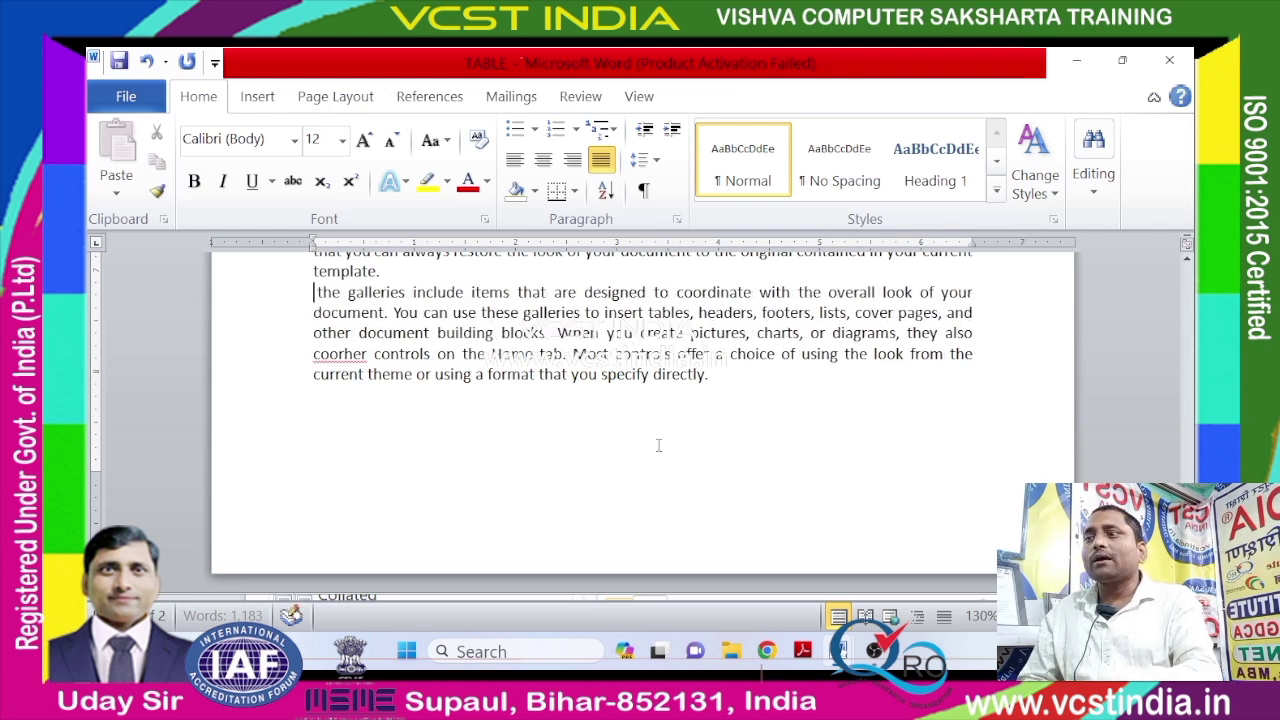
{"action": "key", "text": "Delete"}
{"action": "key", "text": "Delete"}
{"action": "key", "text": "Delete"}
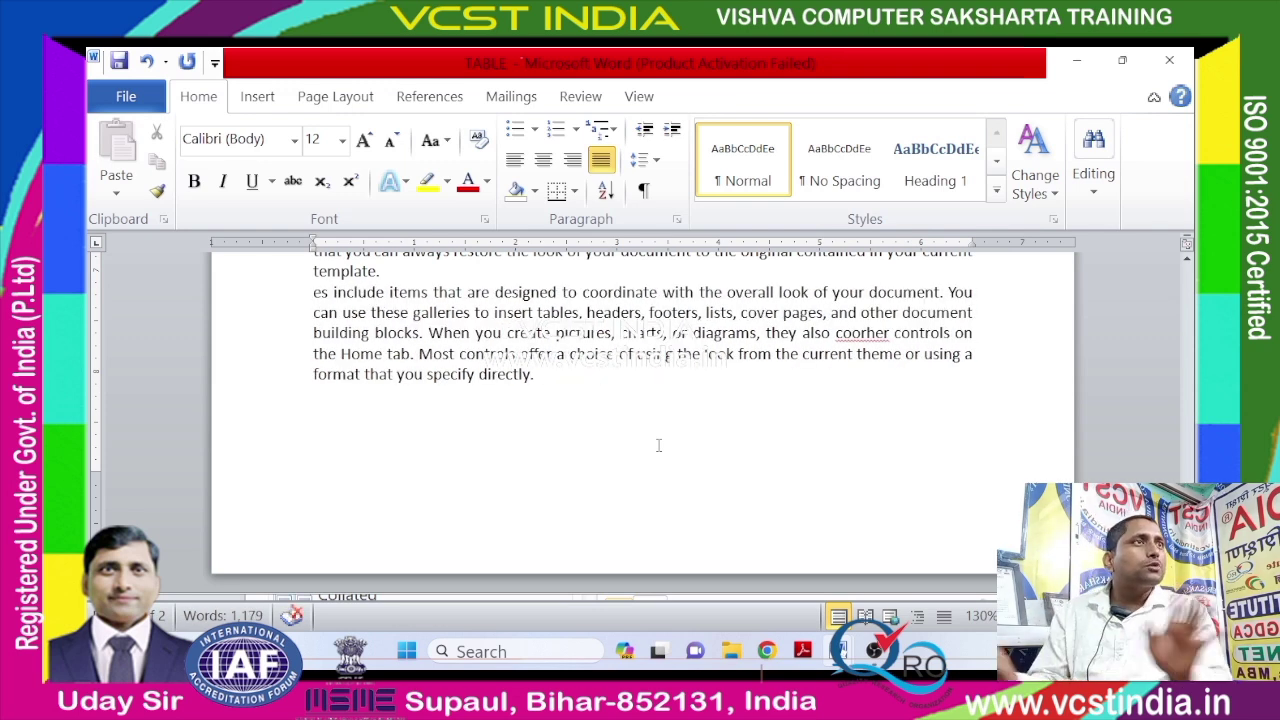
{"action": "scroll", "coordinate": [658, 445], "scroll_direction": "up", "scroll_amount": 2}
{"action": "scroll", "coordinate": [655, 420], "scroll_direction": "up", "scroll_amount": 4}
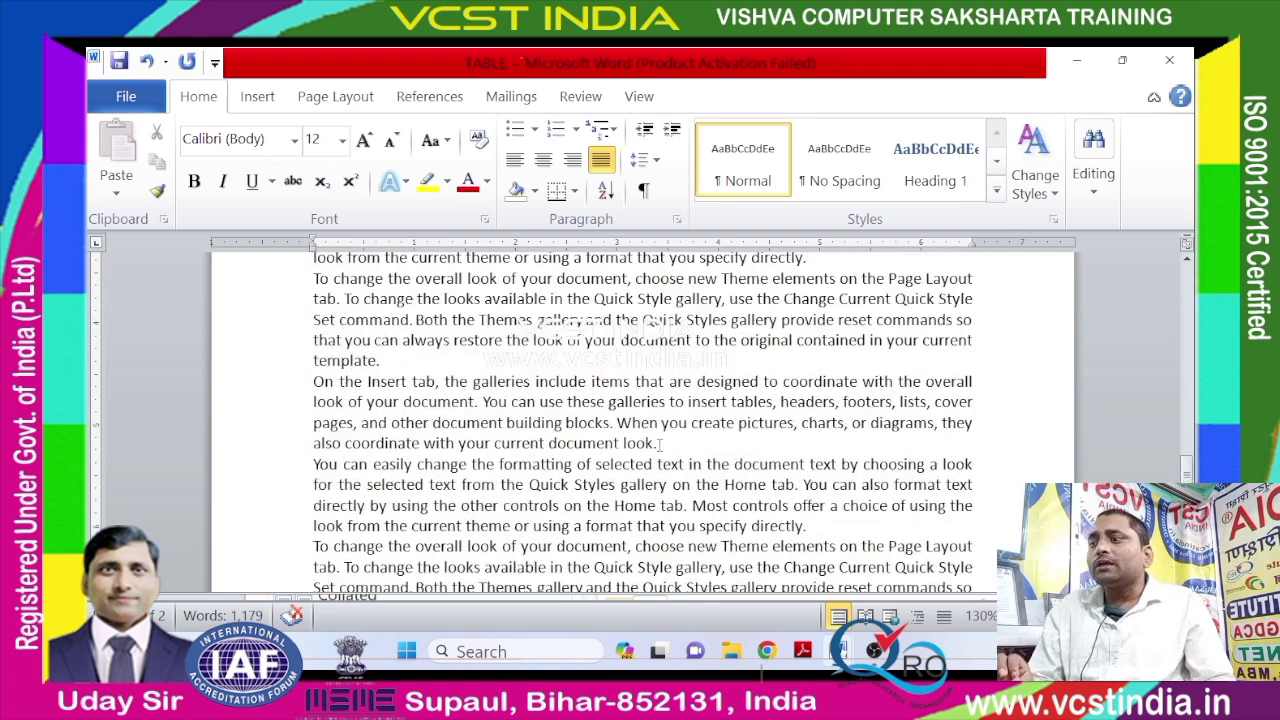
{"action": "scroll", "coordinate": [652, 400], "scroll_direction": "up", "scroll_amount": 3}
{"action": "scroll", "coordinate": [650, 383], "scroll_direction": "up", "scroll_amount": 3}
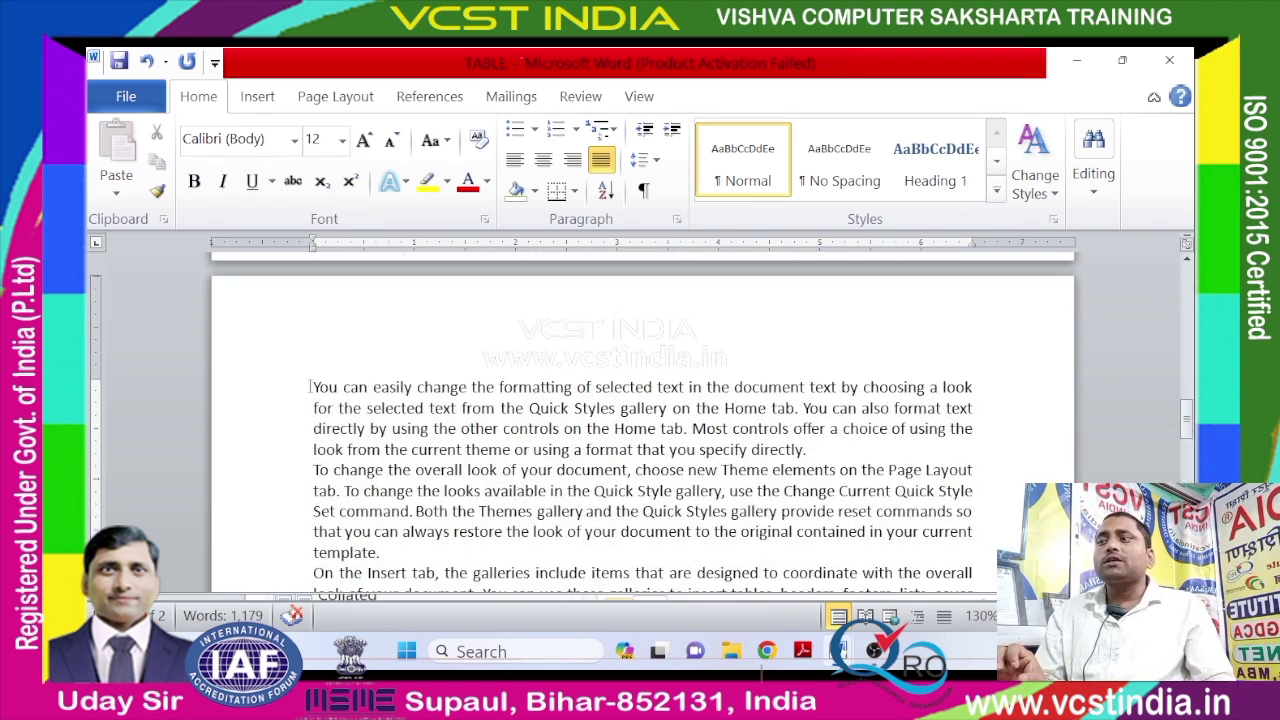
Check the 'You can easily change' text's line spacing unchanged, then open the print preview.
{"action": "left_click_drag", "start_coordinate": [309, 387], "coordinate": [710, 537]}
{"action": "scroll", "coordinate": [752, 478], "scroll_direction": "up", "scroll_amount": 5}
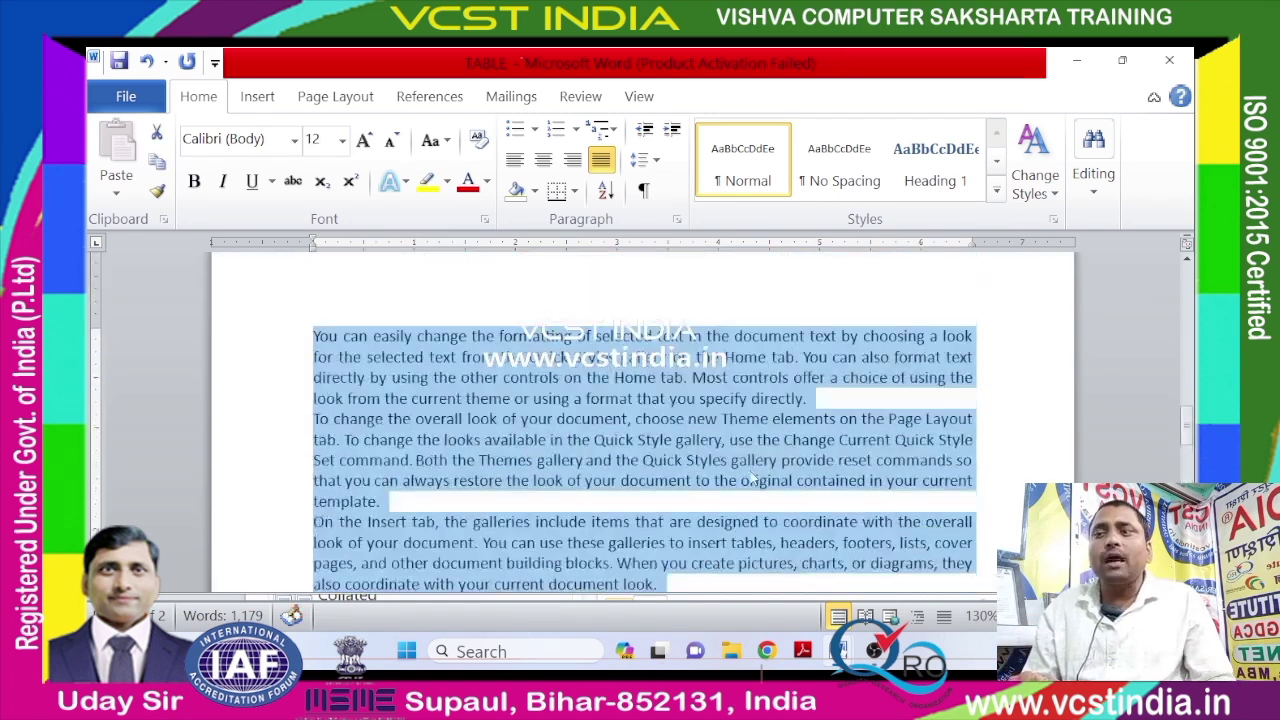
{"action": "scroll", "coordinate": [752, 478], "scroll_direction": "down", "scroll_amount": 4}
{"action": "left_click", "coordinate": [656, 160]}
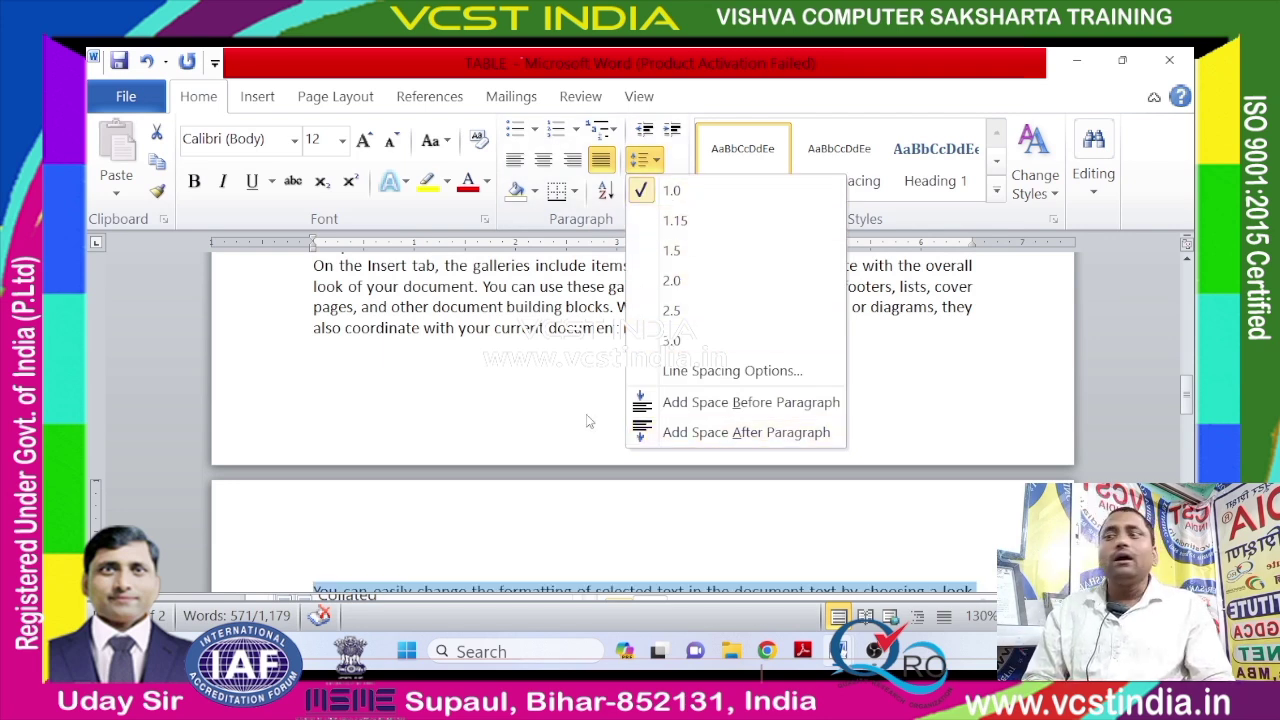
{"action": "left_click", "coordinate": [483, 409]}
{"action": "scroll", "coordinate": [580, 430], "scroll_direction": "up", "scroll_amount": 5}
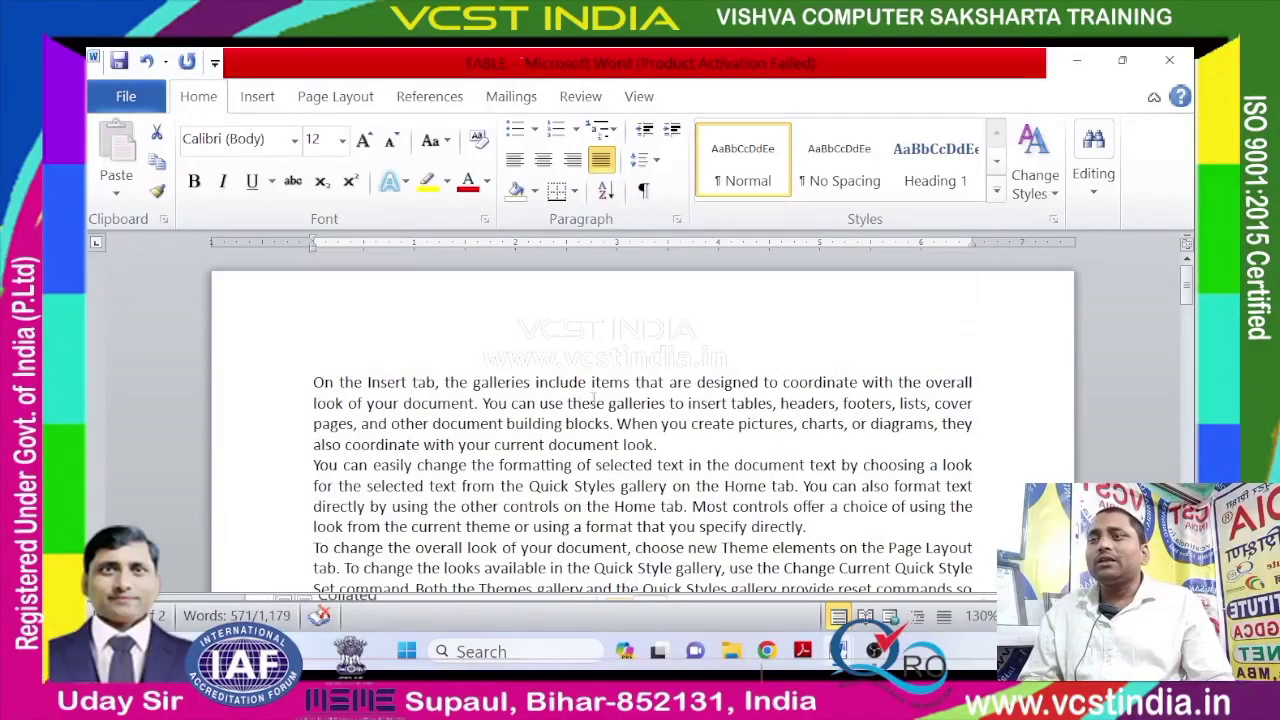
{"action": "left_click", "coordinate": [683, 449]}
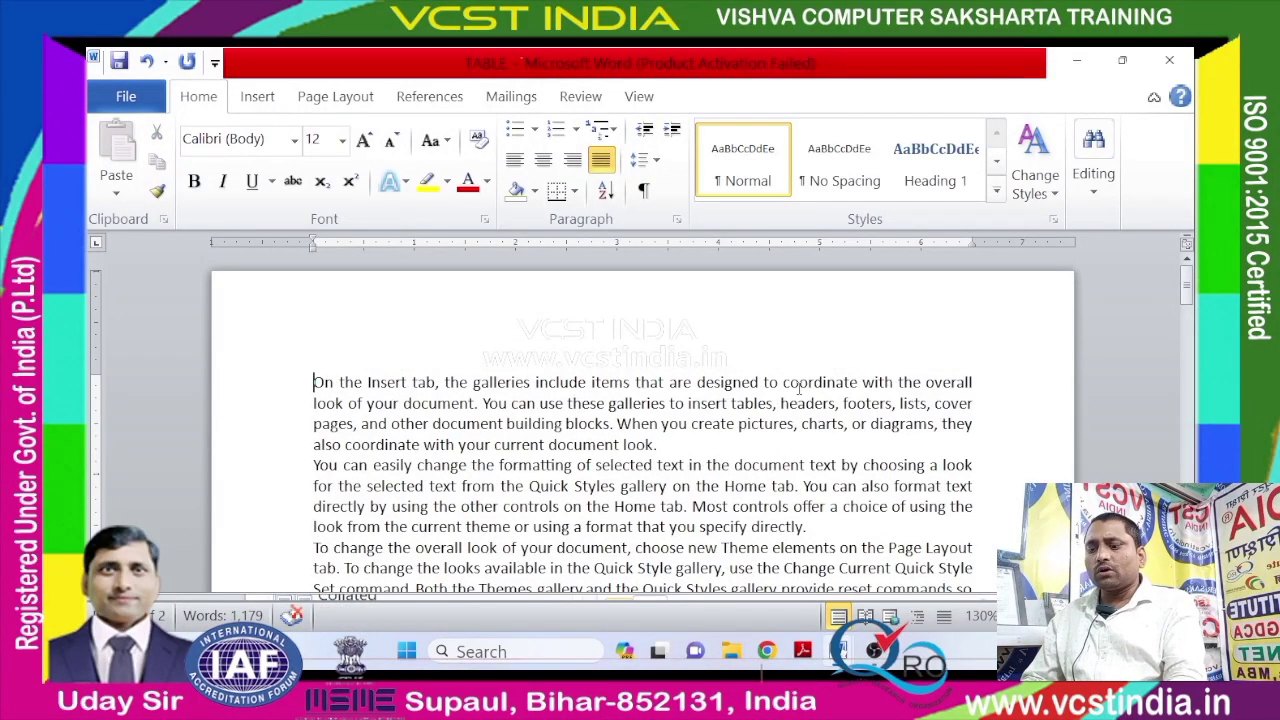
{"action": "key", "text": "ctrl+p"}
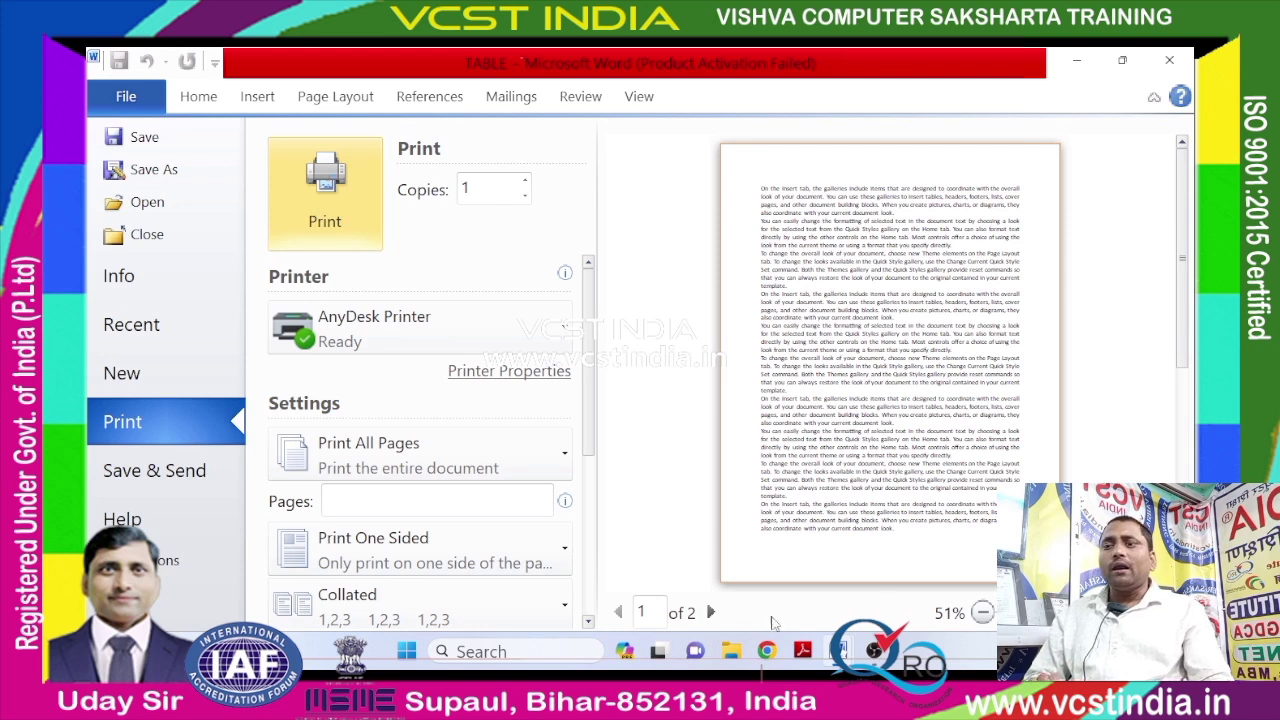
View the second preview page, then exit back to the editing view.
{"action": "left_click", "coordinate": [710, 612]}
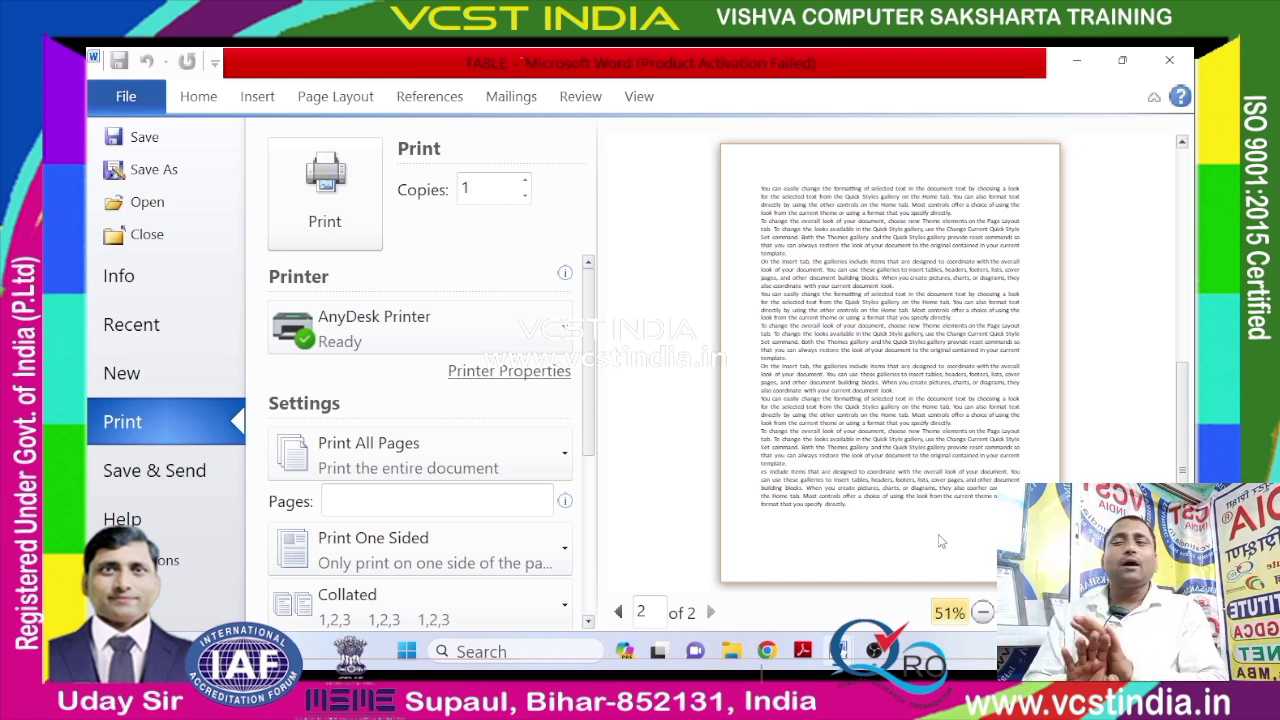
{"action": "key", "text": "Escape"}
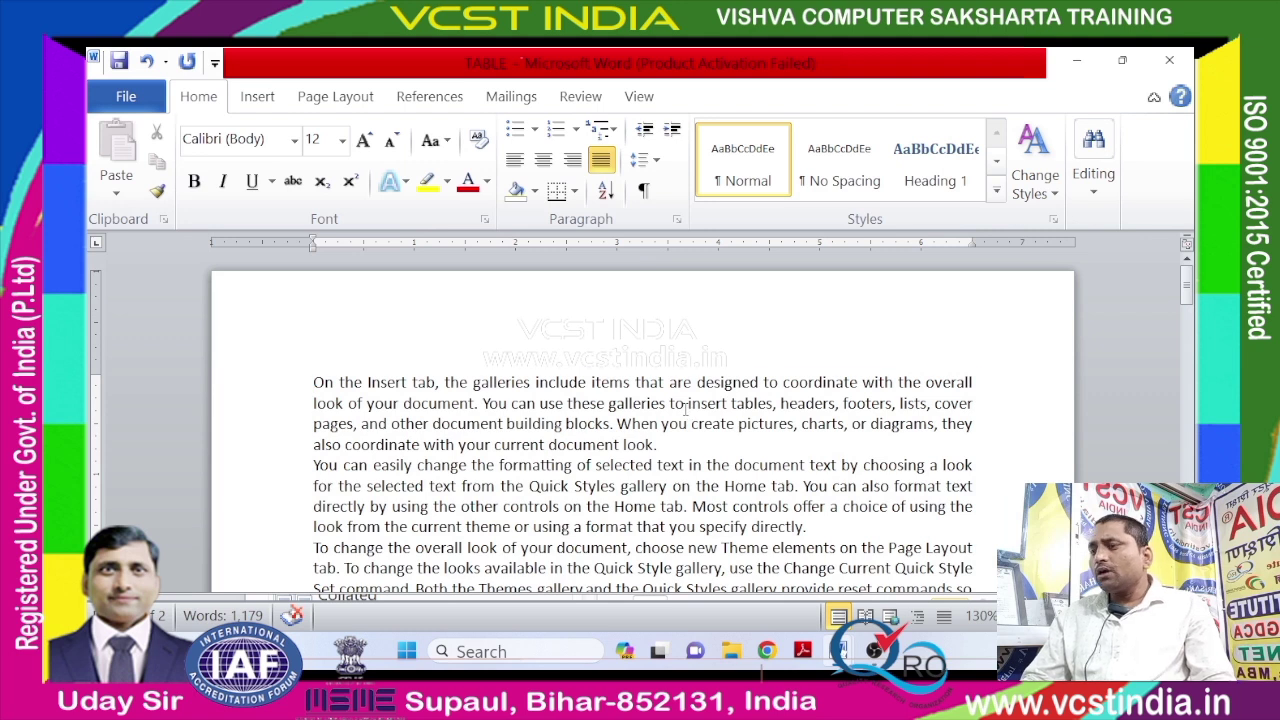
Select all 1,179 words of the two-page document with Ctrl+A.
{"action": "key", "text": "ctrl+a"}
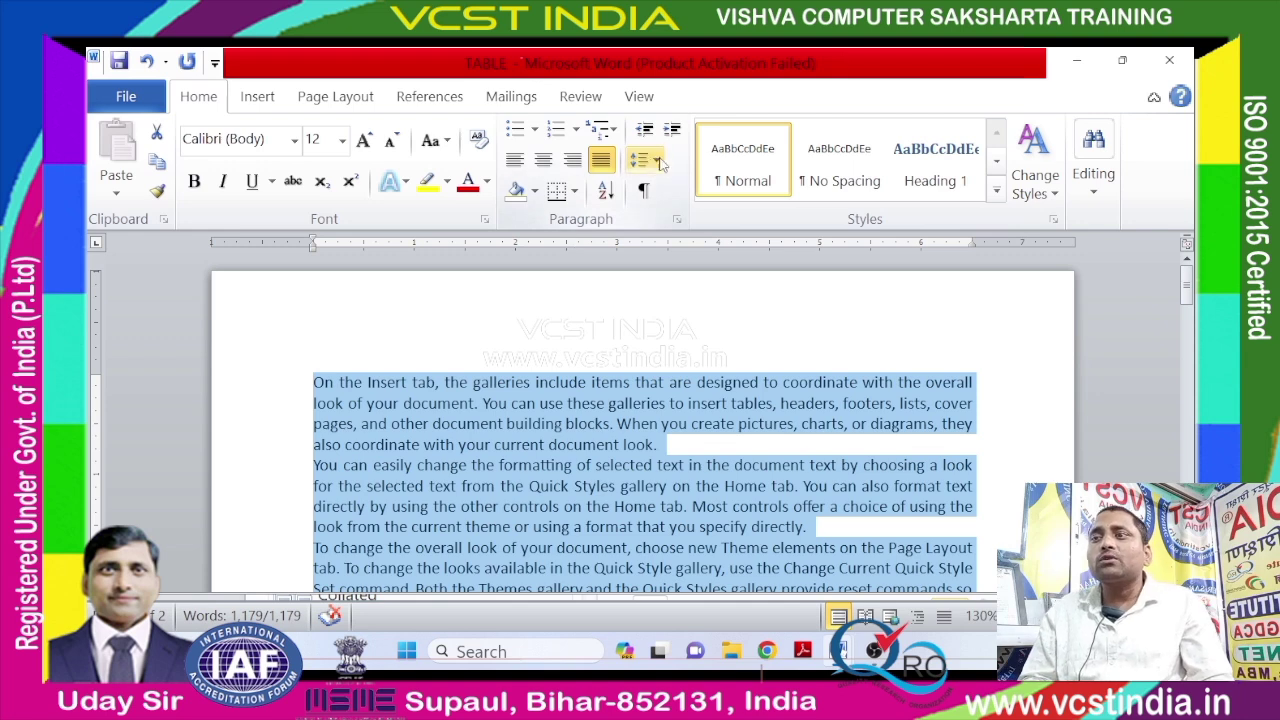
{"action": "left_click", "coordinate": [689, 423]}
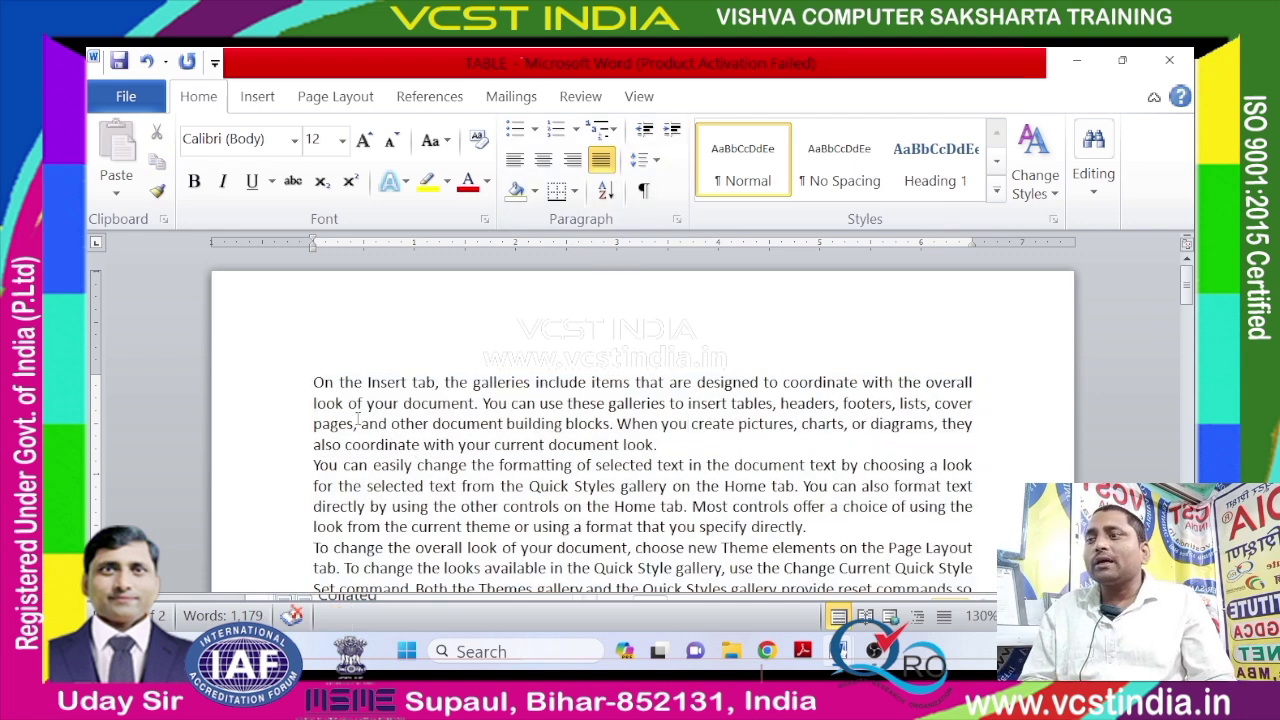
{"action": "left_click_drag", "start_coordinate": [307, 374], "coordinate": [697, 474]}
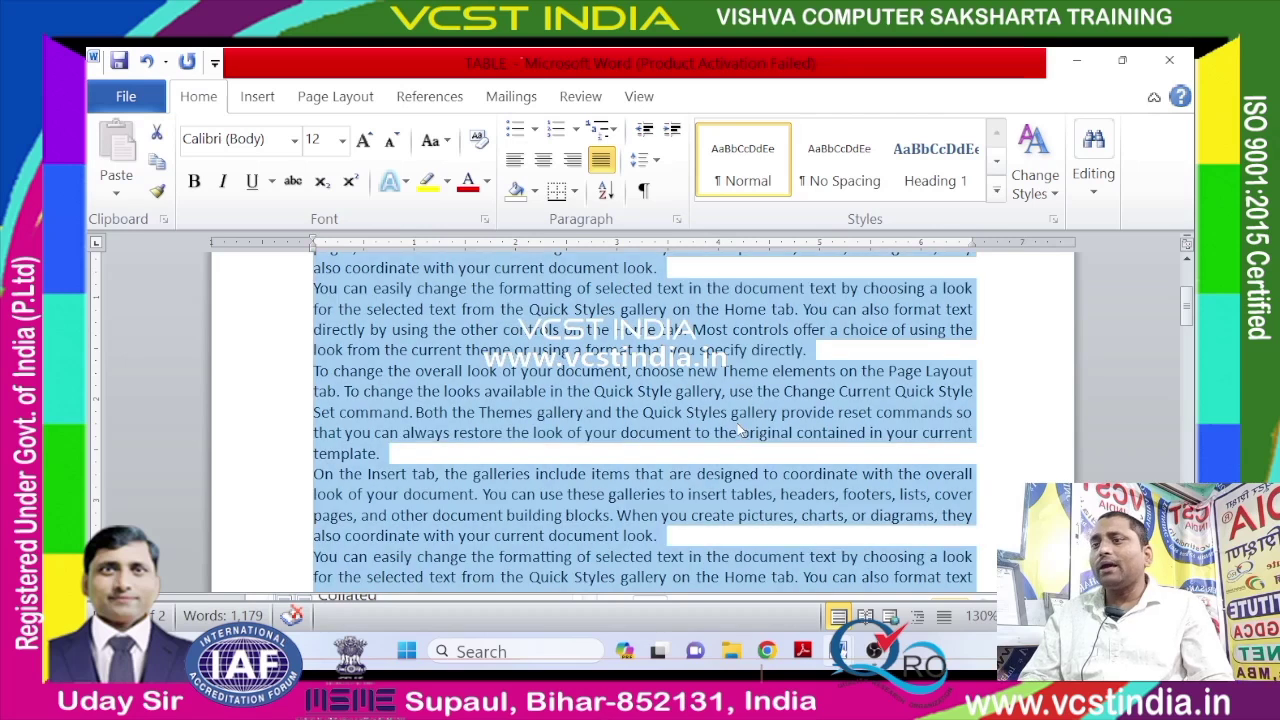
{"action": "scroll", "coordinate": [739, 426], "scroll_direction": "up", "scroll_amount": 3}
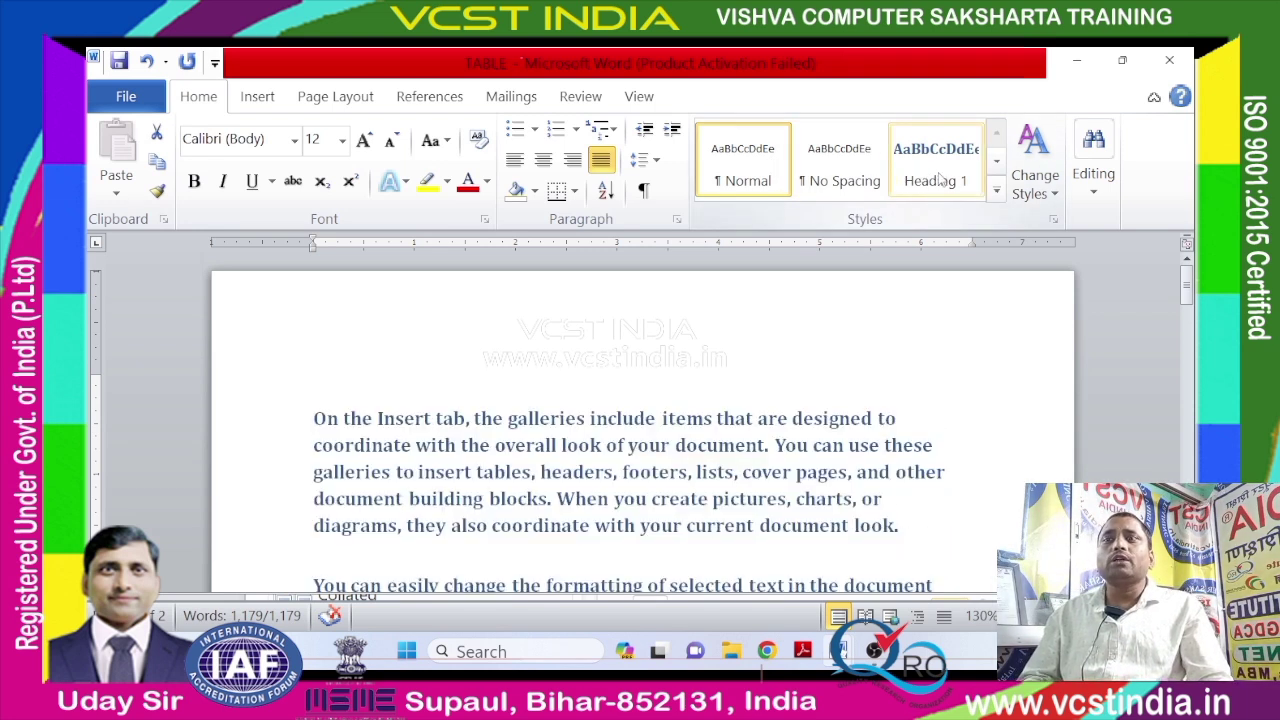
Try the Intense Emphasis quick style on the text.
{"action": "left_click", "coordinate": [996, 190]}
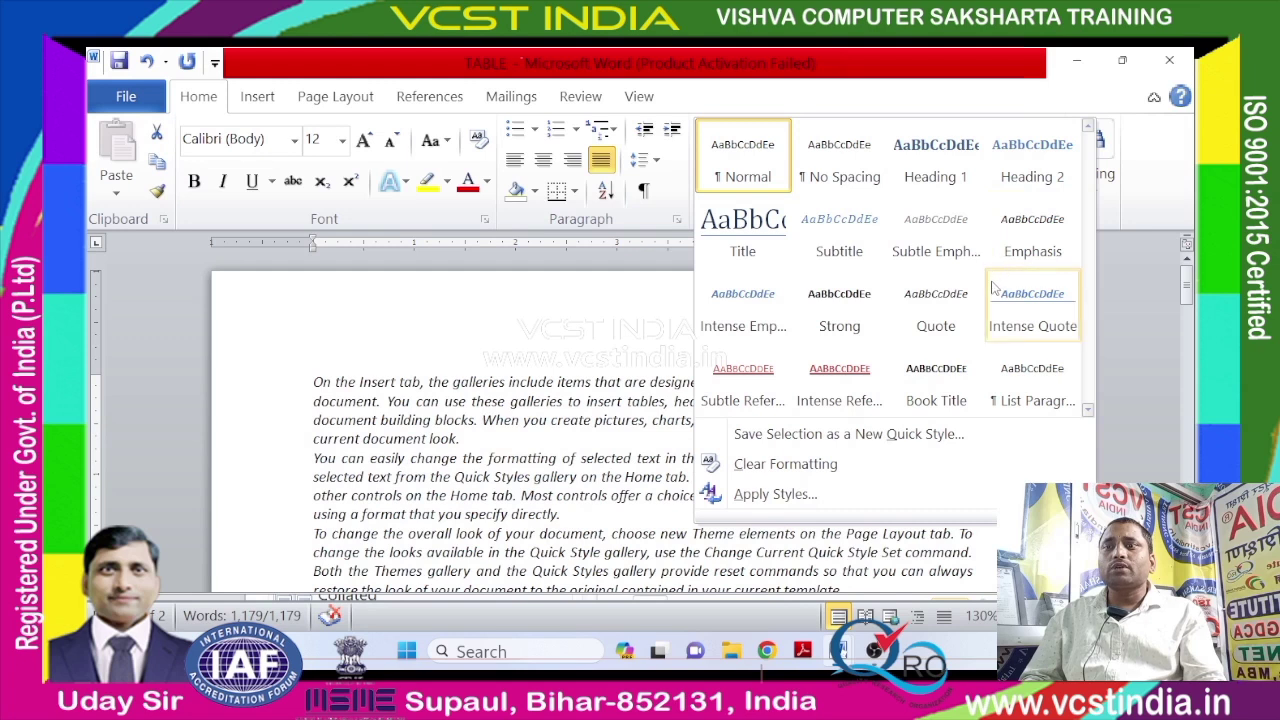
{"action": "left_click", "coordinate": [759, 315]}
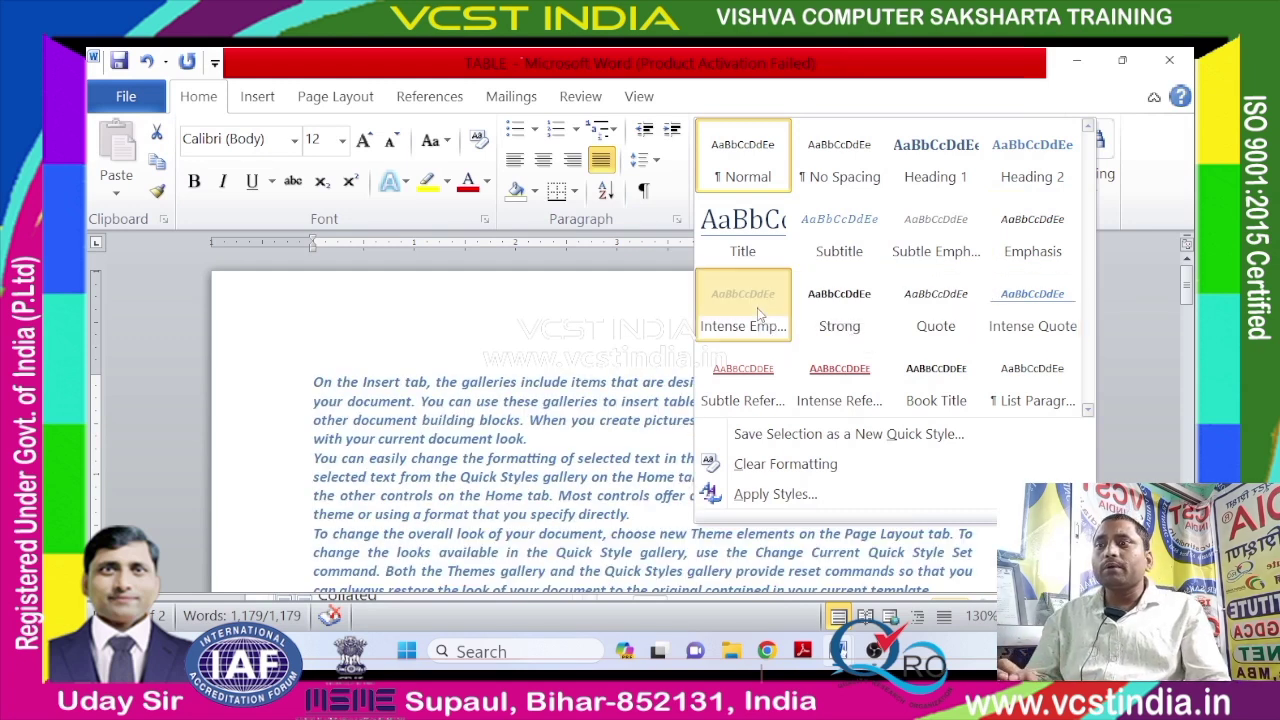
{"action": "left_click", "coordinate": [668, 440]}
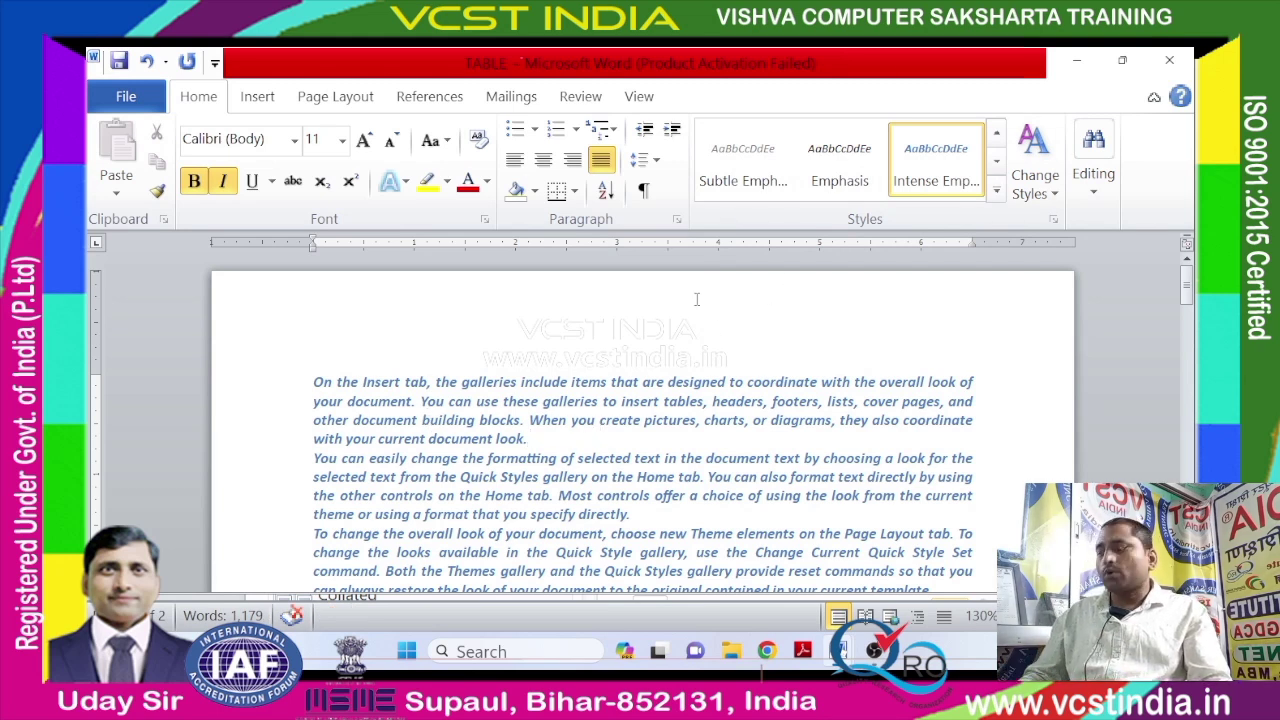
Apply the italic Emphasis style to all the text.
{"action": "key", "text": "ctrl+a"}
{"action": "left_click", "coordinate": [997, 192]}
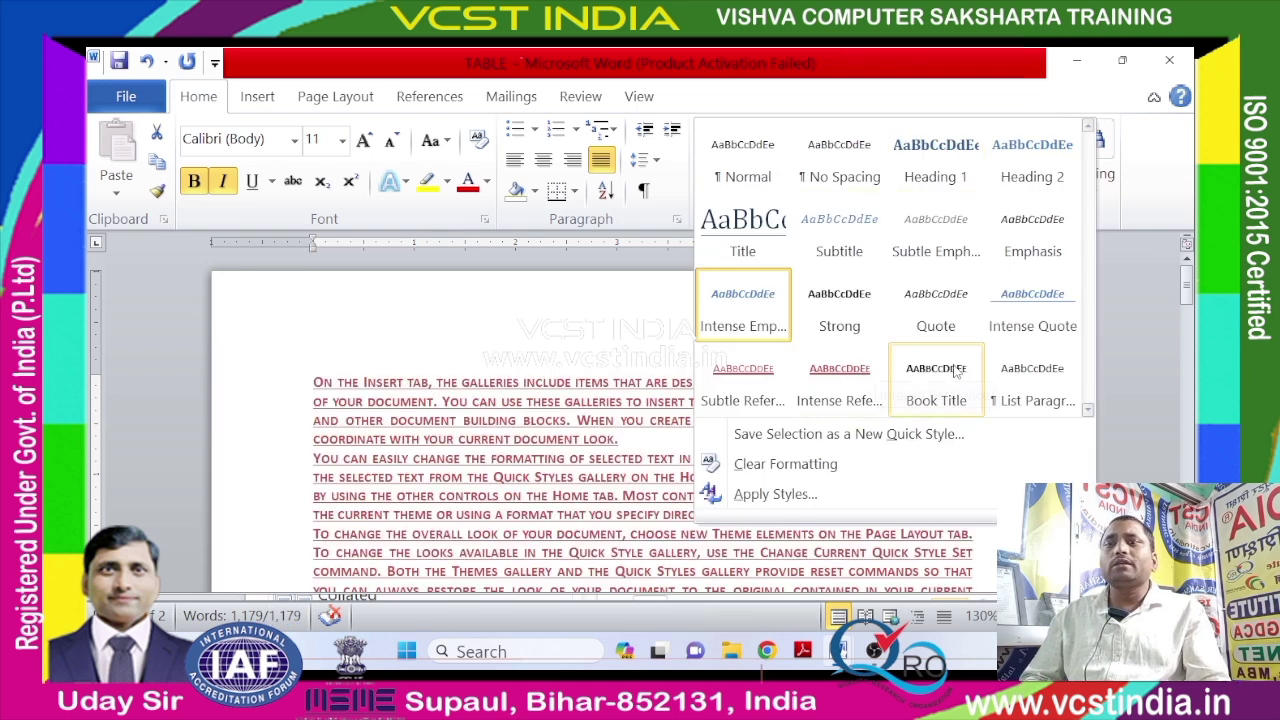
{"action": "left_click", "coordinate": [1018, 224]}
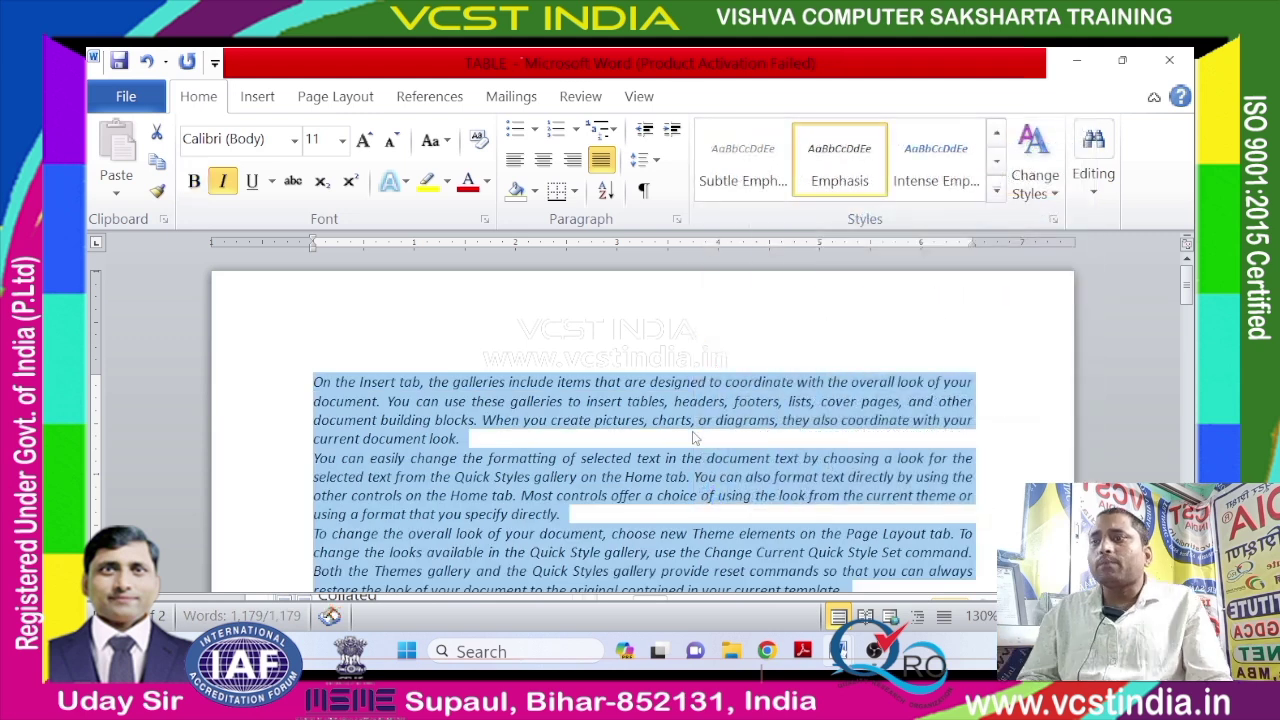
{"action": "left_click", "coordinate": [553, 447]}
{"action": "scroll", "coordinate": [555, 425], "scroll_direction": "down", "scroll_amount": 1}
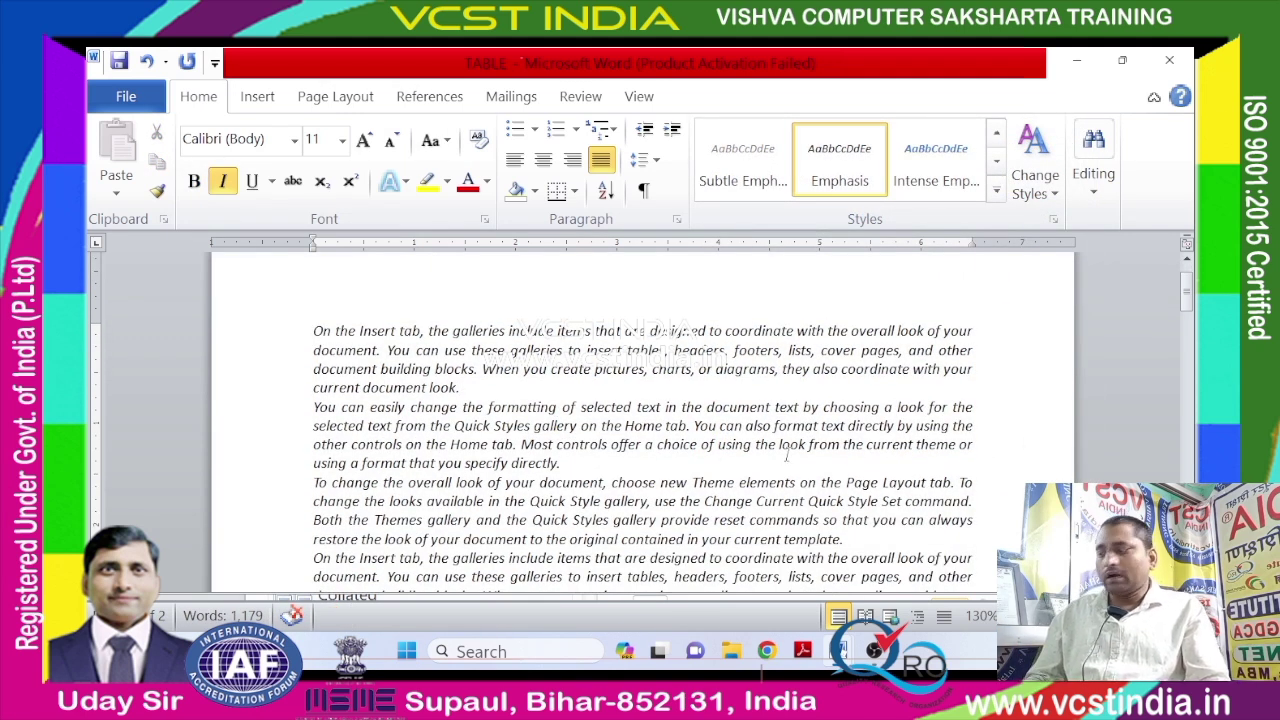
Resize all the Emphasis-styled text to 15 pt Calibri.
{"action": "key", "text": "ctrl+a"}
{"action": "key", "text": "ctrl+shift+period"}
{"action": "key", "text": "ctrl+shift+period"}
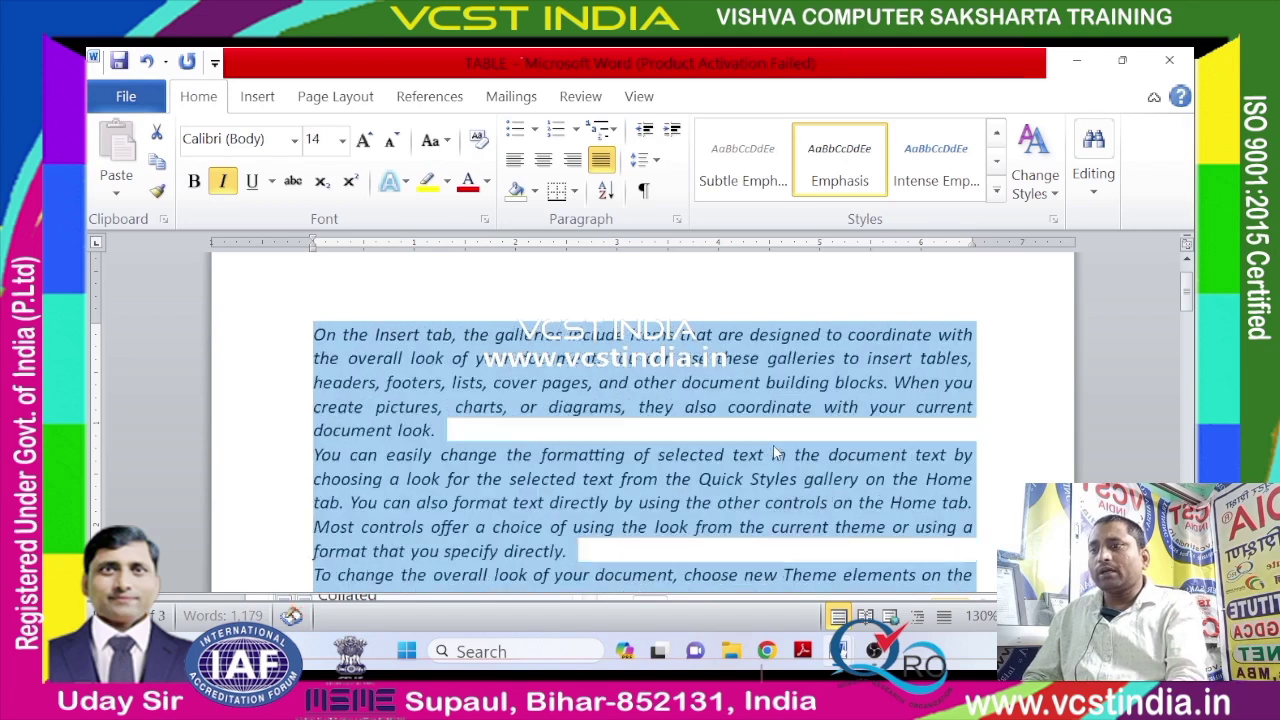
{"action": "key", "text": "ctrl+shift+period"}
{"action": "key", "text": "ctrl+bracketleft"}
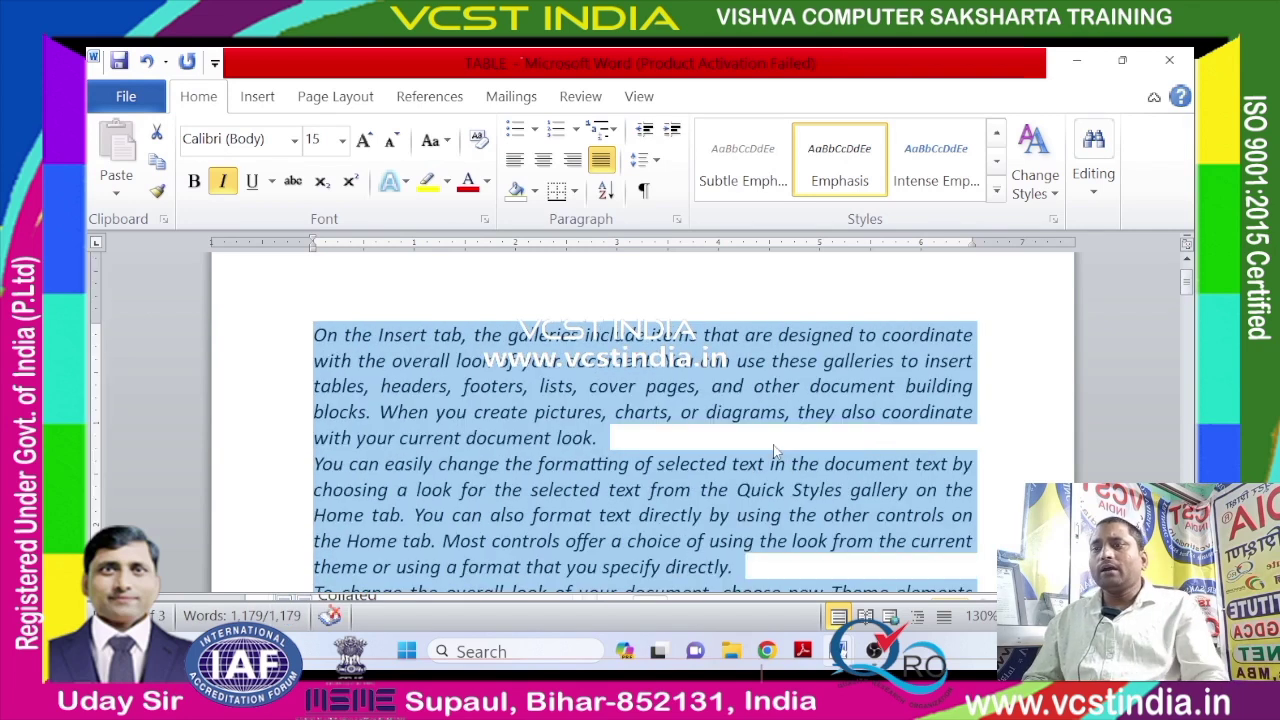
{"action": "left_click", "coordinate": [773, 450]}
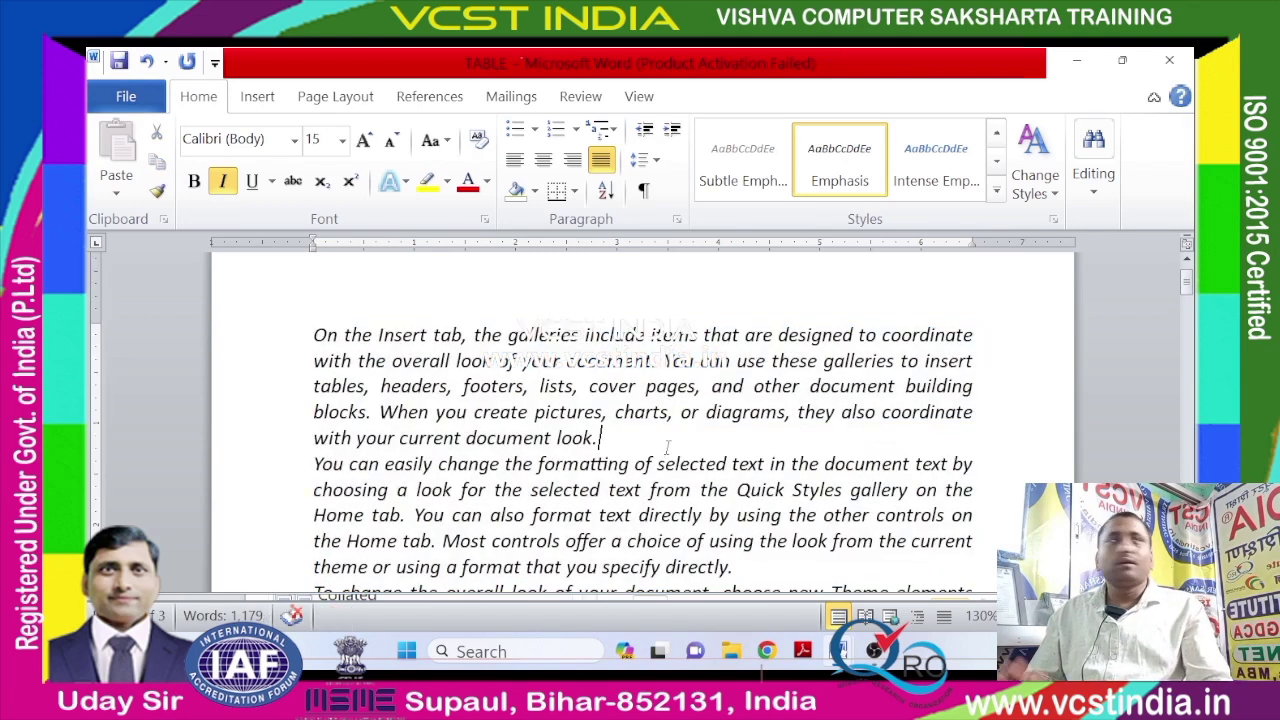
{"action": "scroll", "coordinate": [667, 447], "scroll_direction": "down", "scroll_amount": 3}
{"action": "scroll", "coordinate": [665, 435], "scroll_direction": "up", "scroll_amount": 3}
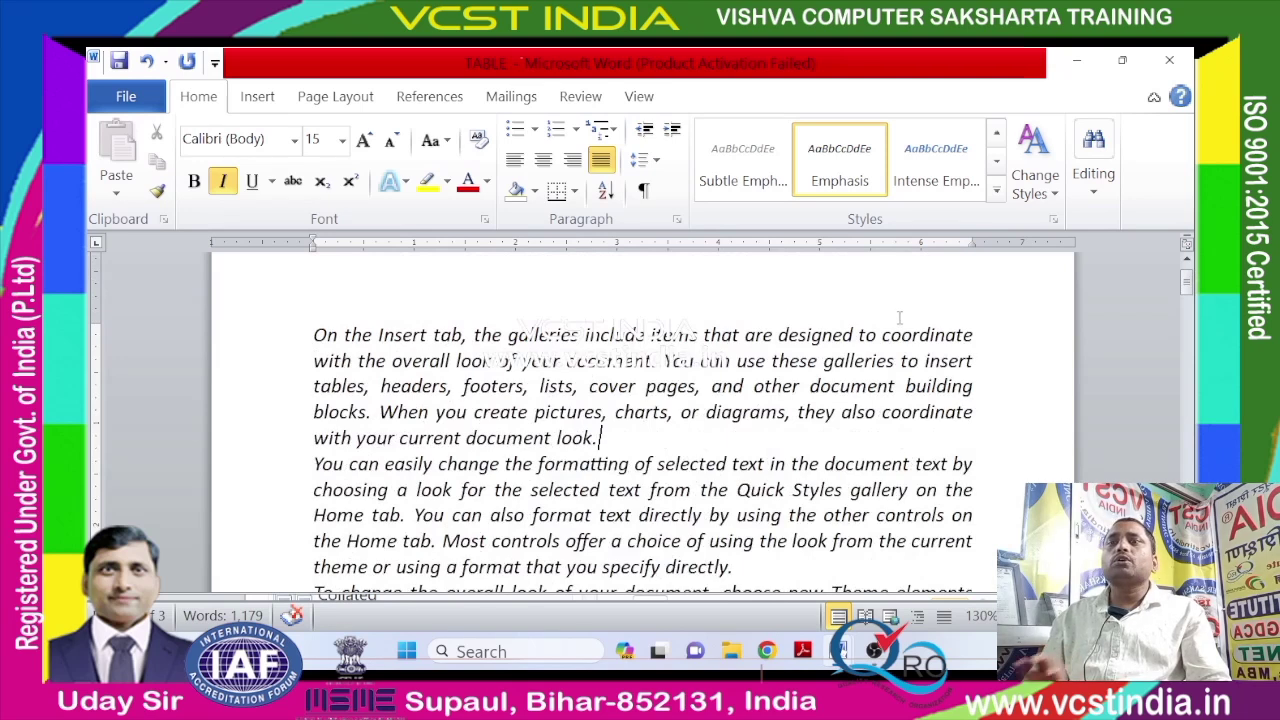
{"action": "key", "text": "ctrl+a"}
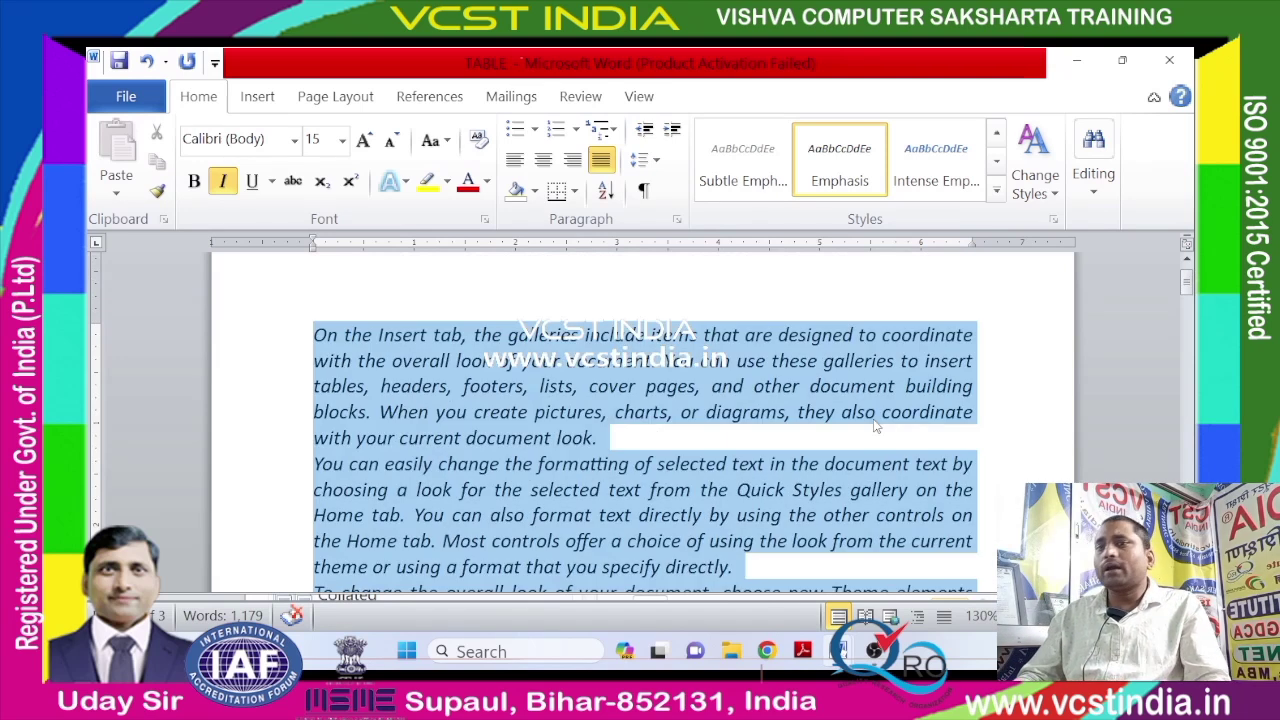
{"action": "left_click", "coordinate": [1052, 194]}
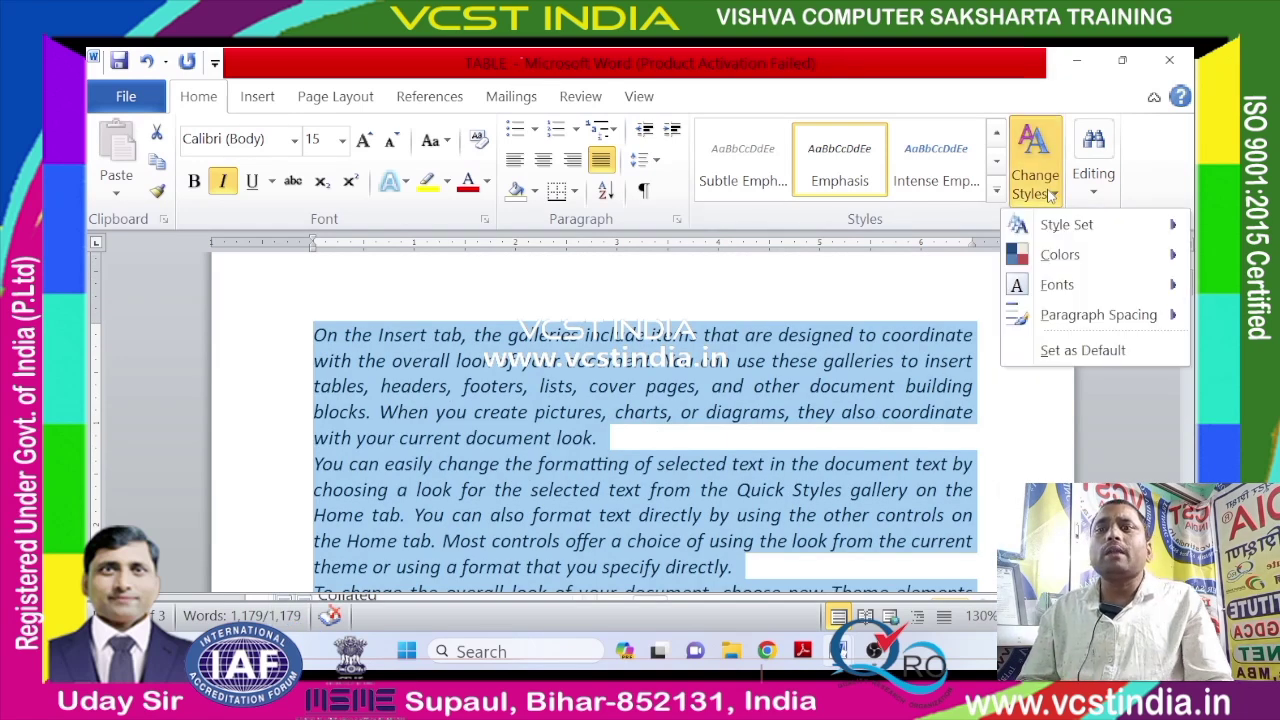
Apply the Simple style set from Change Styles, turning the text into justified Cambria.
{"action": "mouse_move", "coordinate": [1071, 228]}
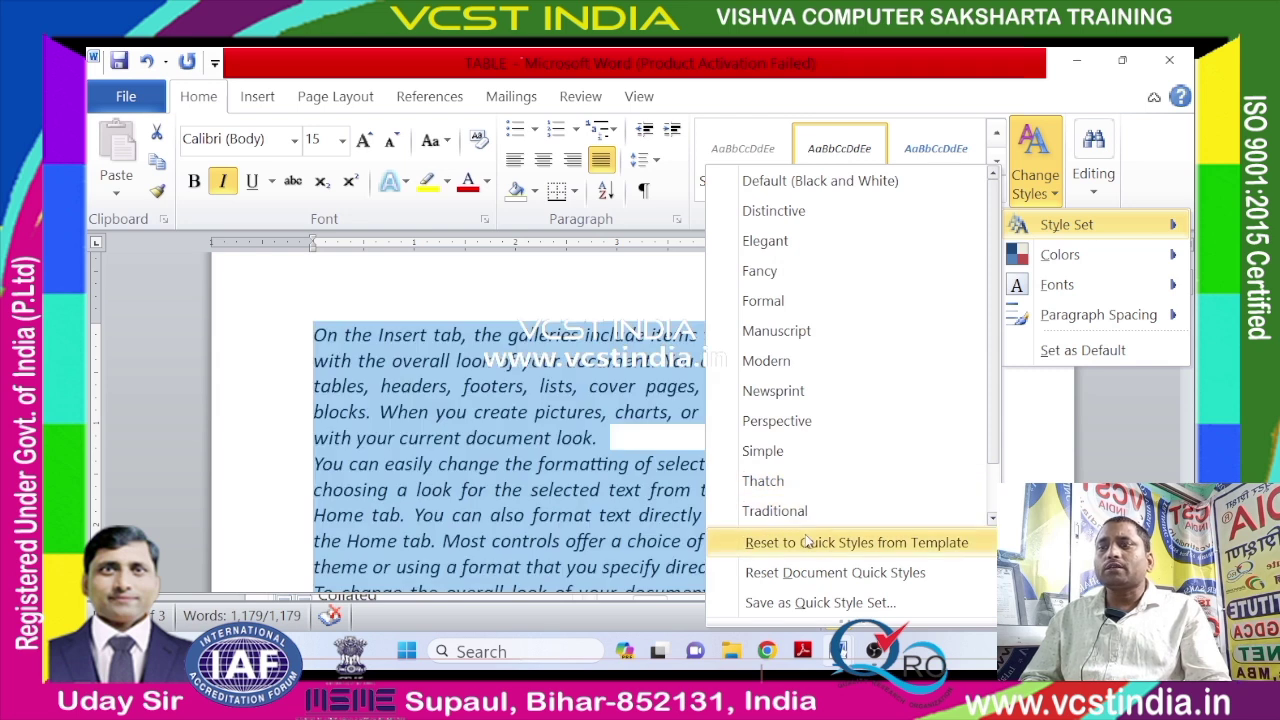
{"action": "left_click", "coordinate": [925, 75]}
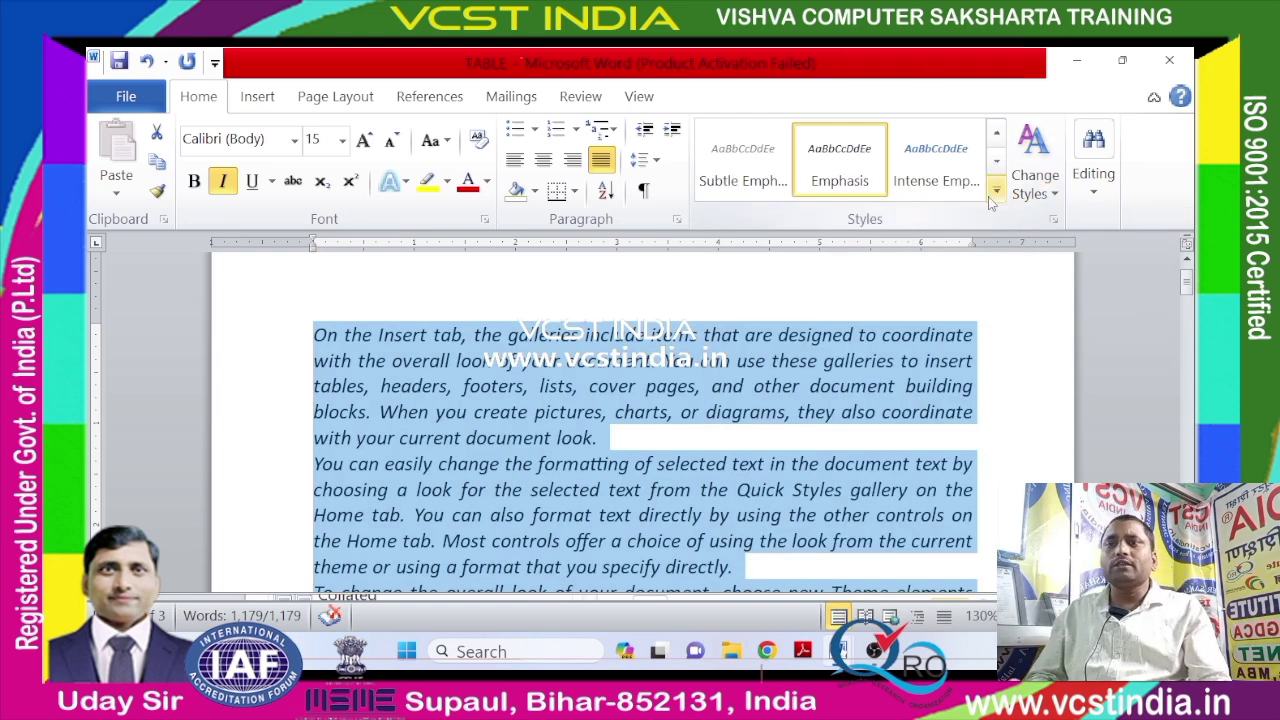
{"action": "left_click", "coordinate": [994, 192]}
{"action": "left_click", "coordinate": [948, 60]}
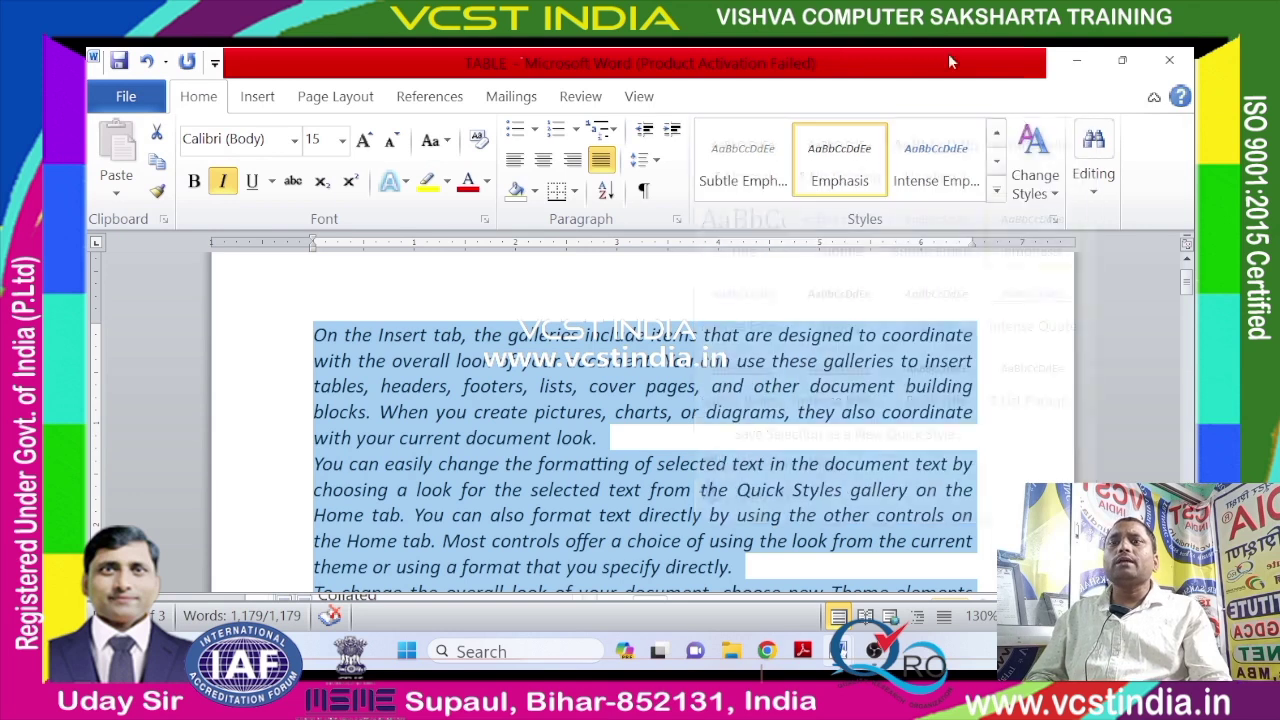
{"action": "left_click", "coordinate": [1035, 180]}
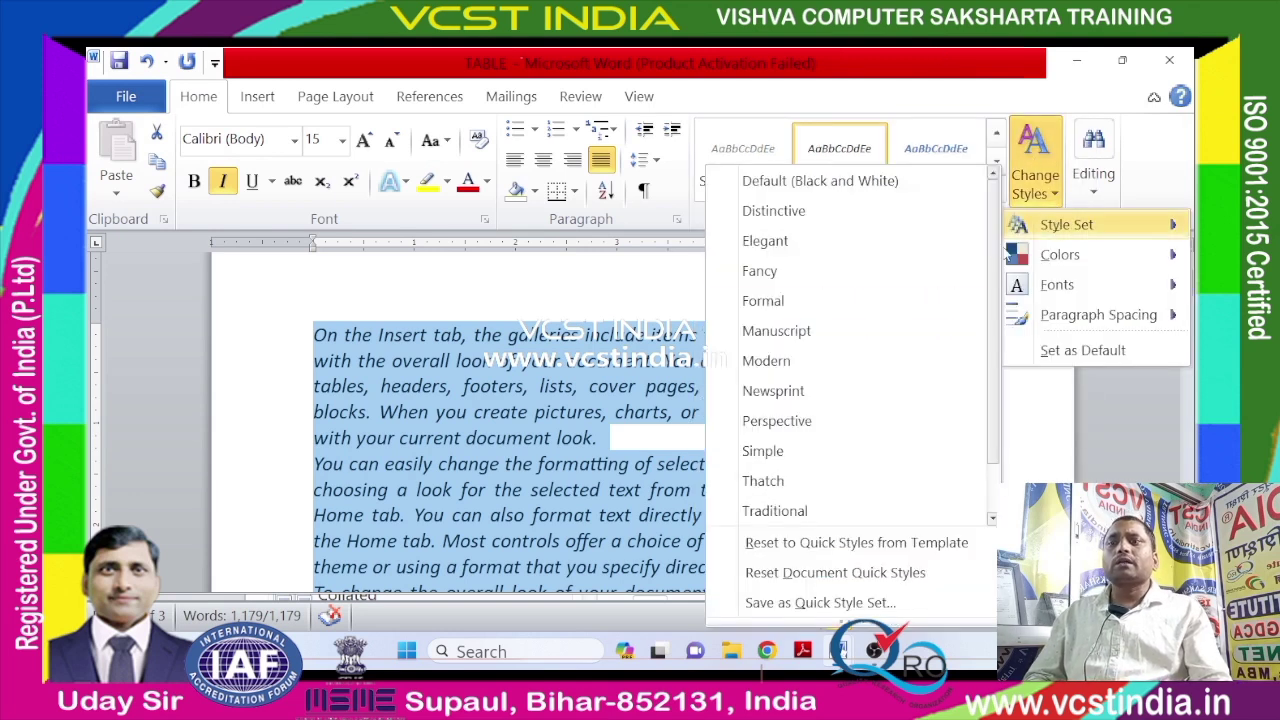
{"action": "scroll", "coordinate": [790, 450], "scroll_direction": "down", "scroll_amount": 1}
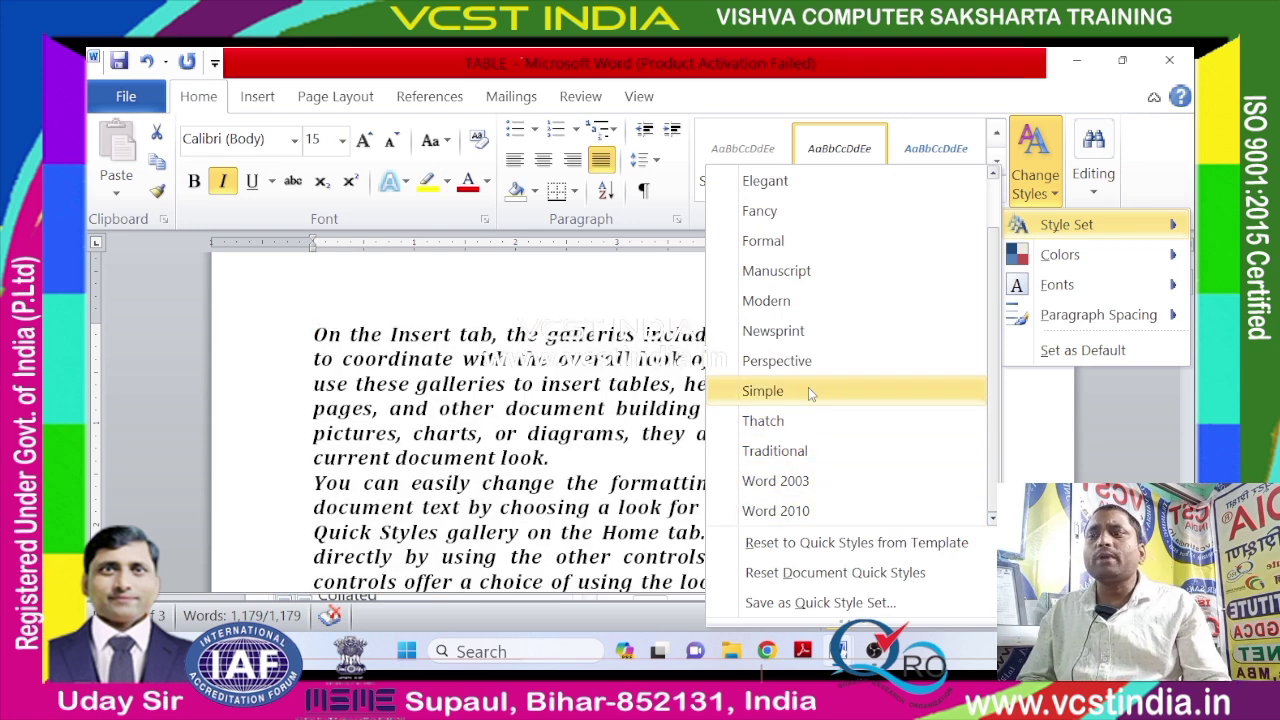
{"action": "left_click", "coordinate": [810, 392]}
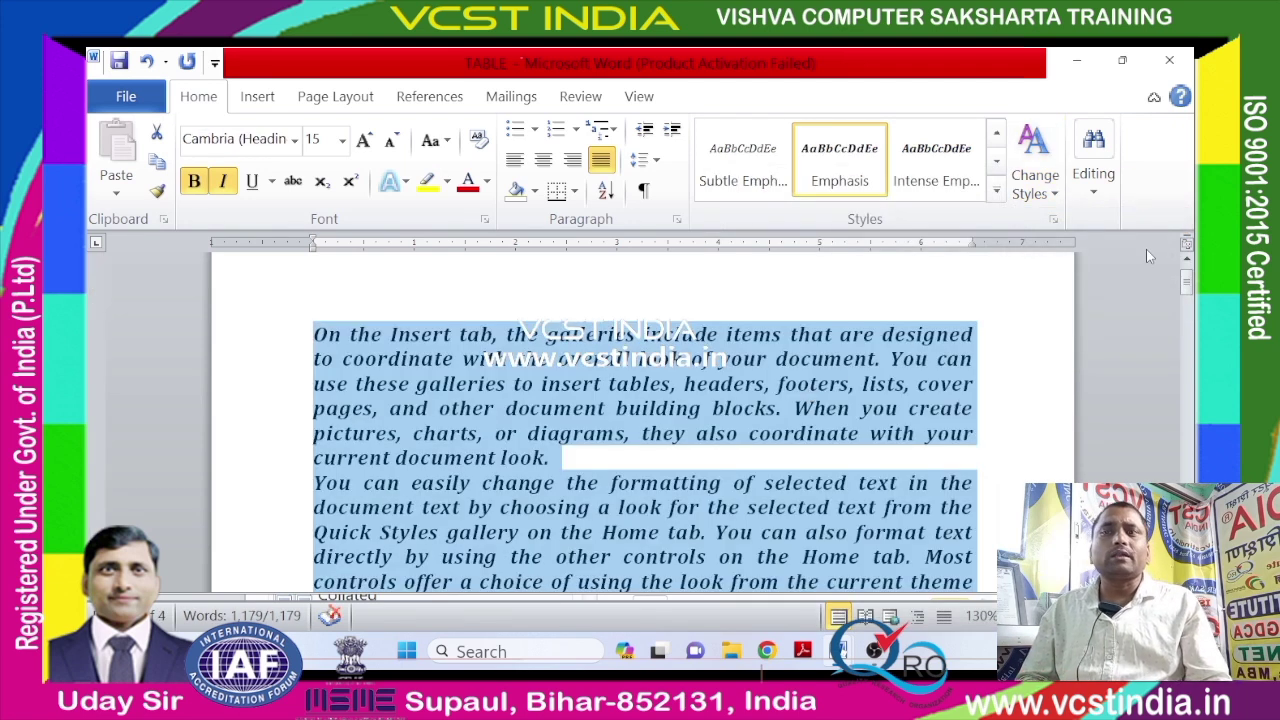
{"action": "left_click", "coordinate": [1053, 203]}
Look through the Change Styles Colors and Fonts lists on the way to Paragraph Spacing.
{"action": "mouse_move", "coordinate": [1058, 262]}
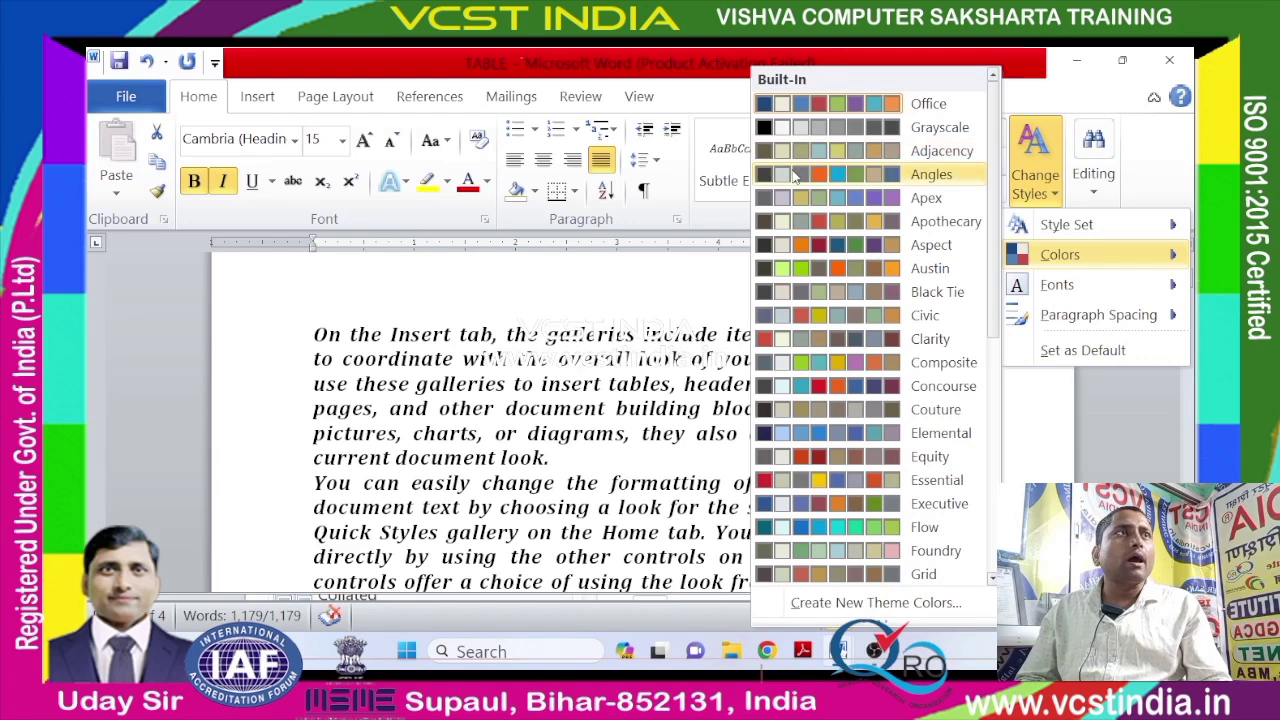
{"action": "scroll", "coordinate": [790, 425], "scroll_direction": "down", "scroll_amount": 2}
{"action": "scroll", "coordinate": [838, 368], "scroll_direction": "down", "scroll_amount": 1}
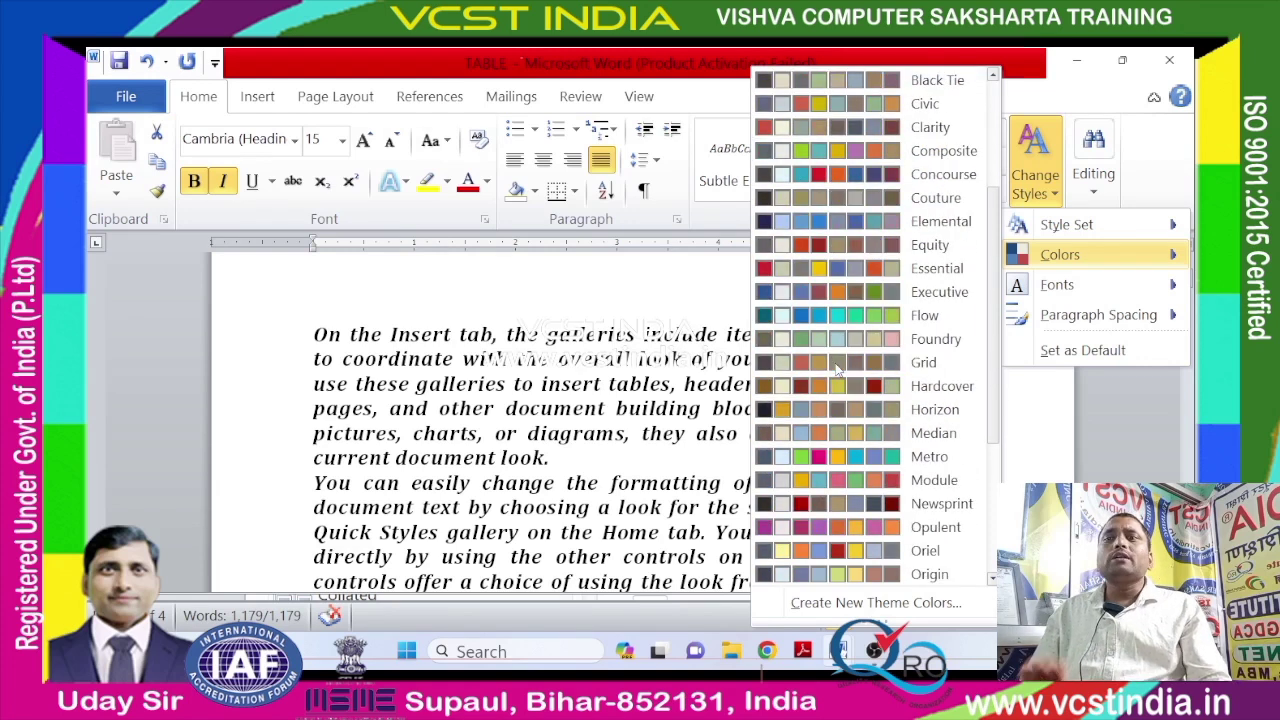
{"action": "scroll", "coordinate": [838, 368], "scroll_direction": "down", "scroll_amount": 1}
{"action": "scroll", "coordinate": [838, 368], "scroll_direction": "down", "scroll_amount": 1}
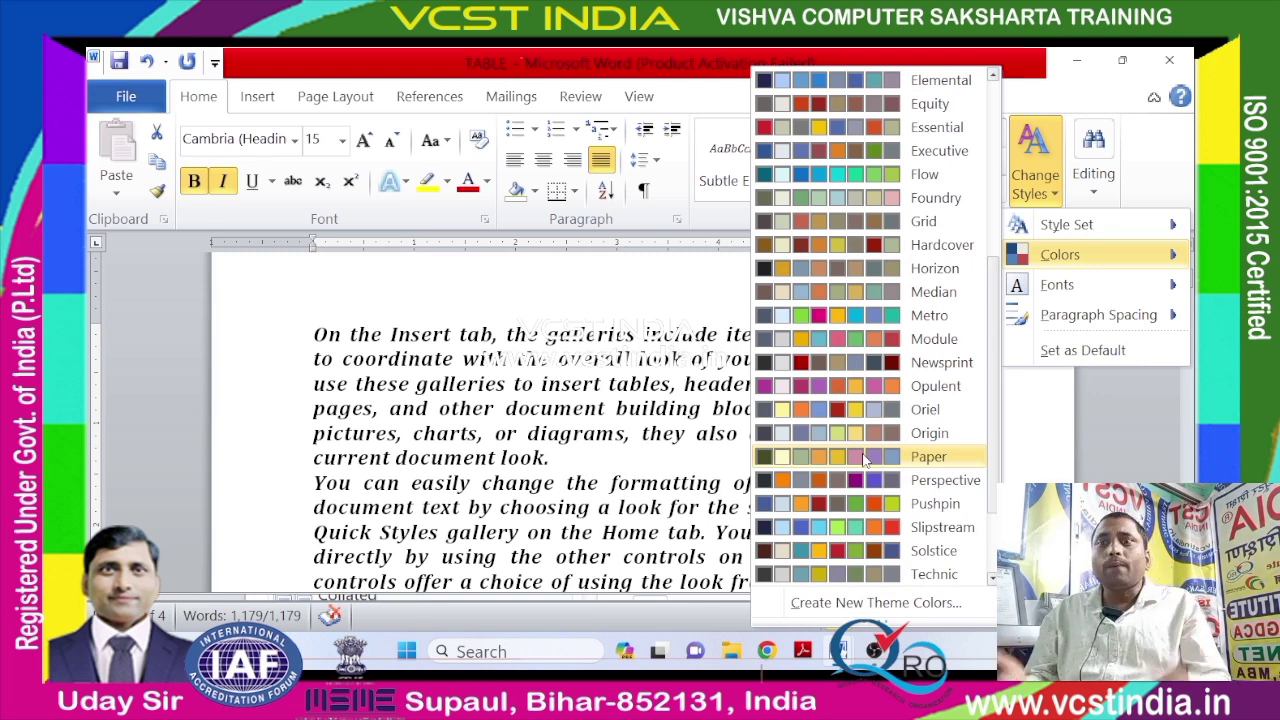
{"action": "mouse_move", "coordinate": [1057, 284]}
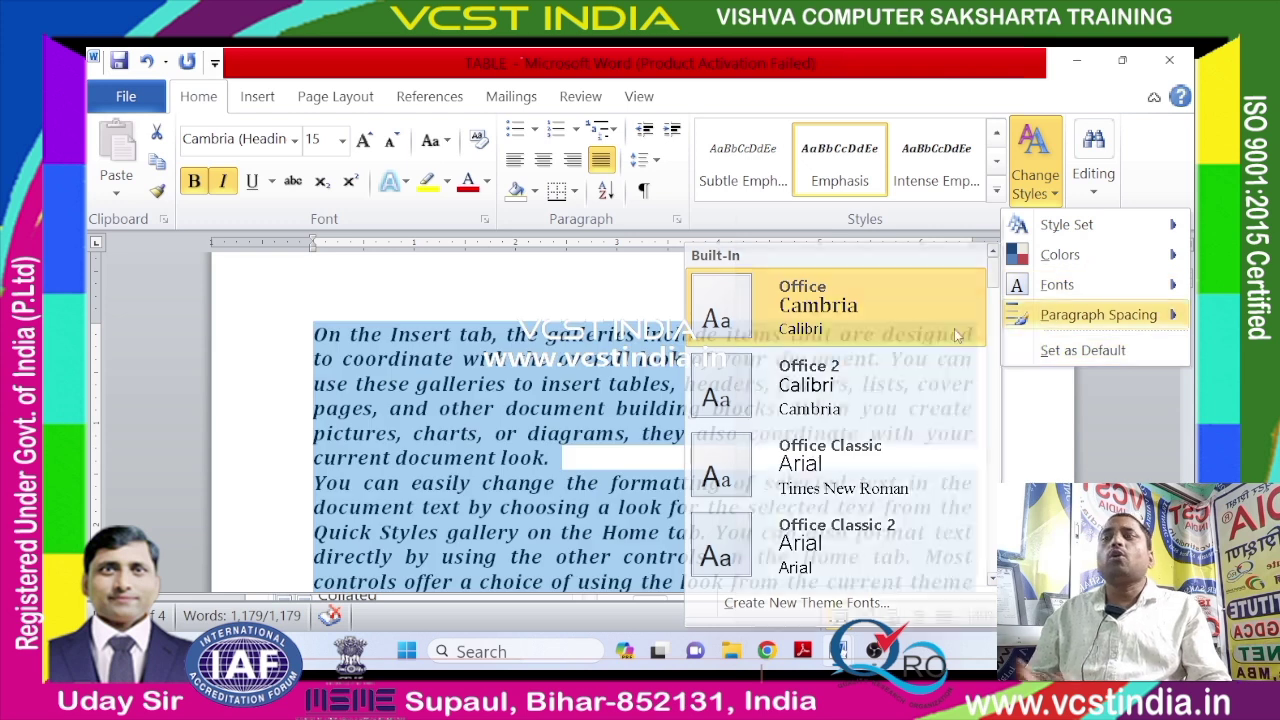
{"action": "mouse_move", "coordinate": [1050, 314]}
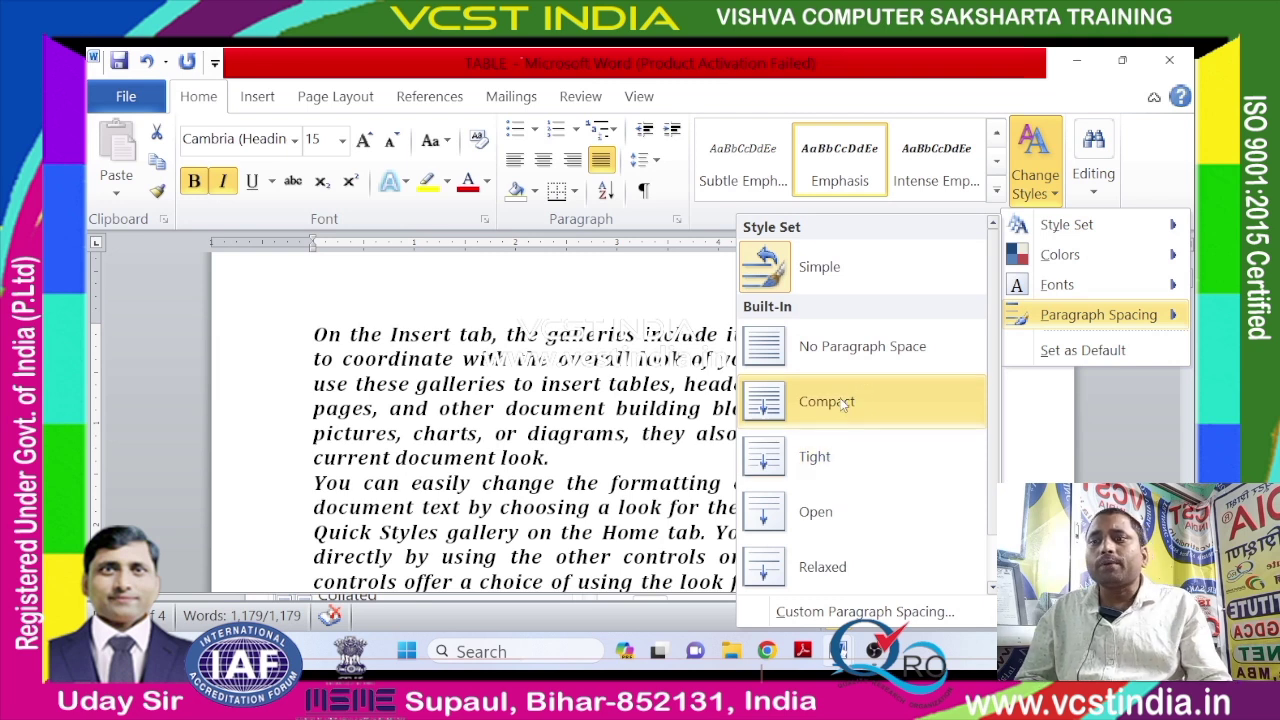
Apply Compact paragraph spacing, set the current styles as default, and bring up the Editing options.
{"action": "left_click", "coordinate": [842, 402]}
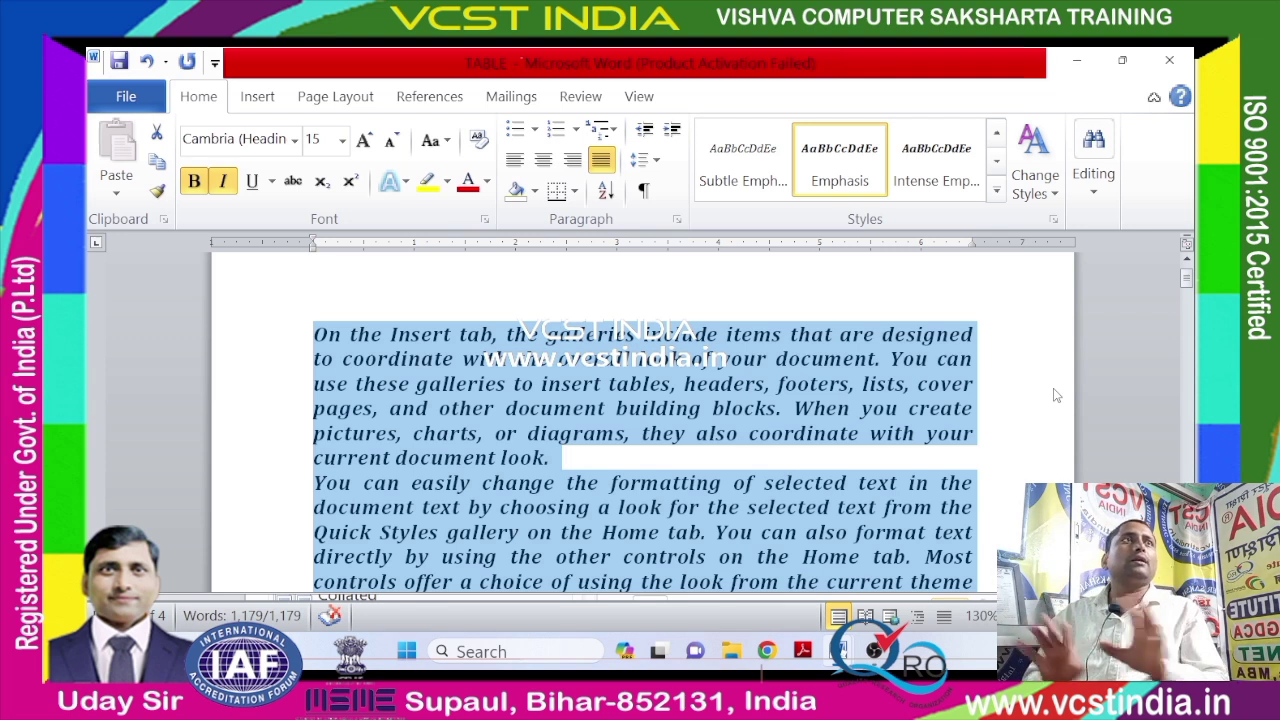
{"action": "left_click", "coordinate": [1055, 194]}
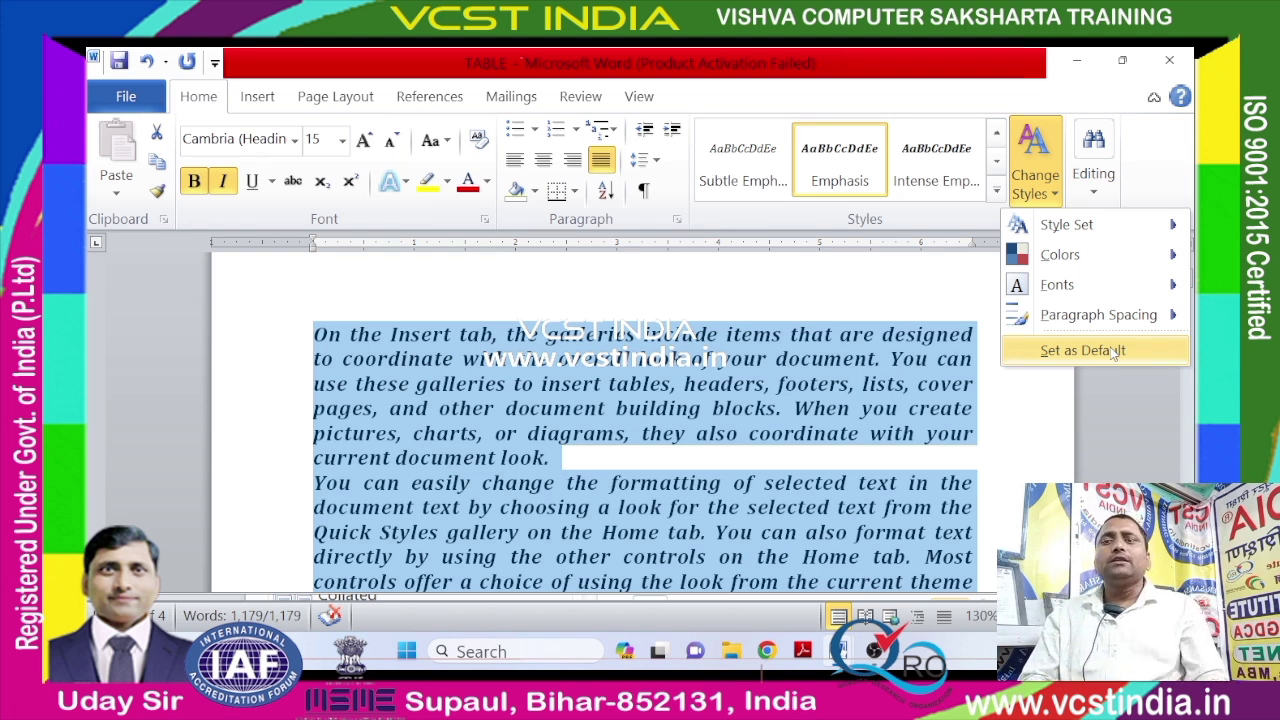
{"action": "left_click", "coordinate": [1114, 352]}
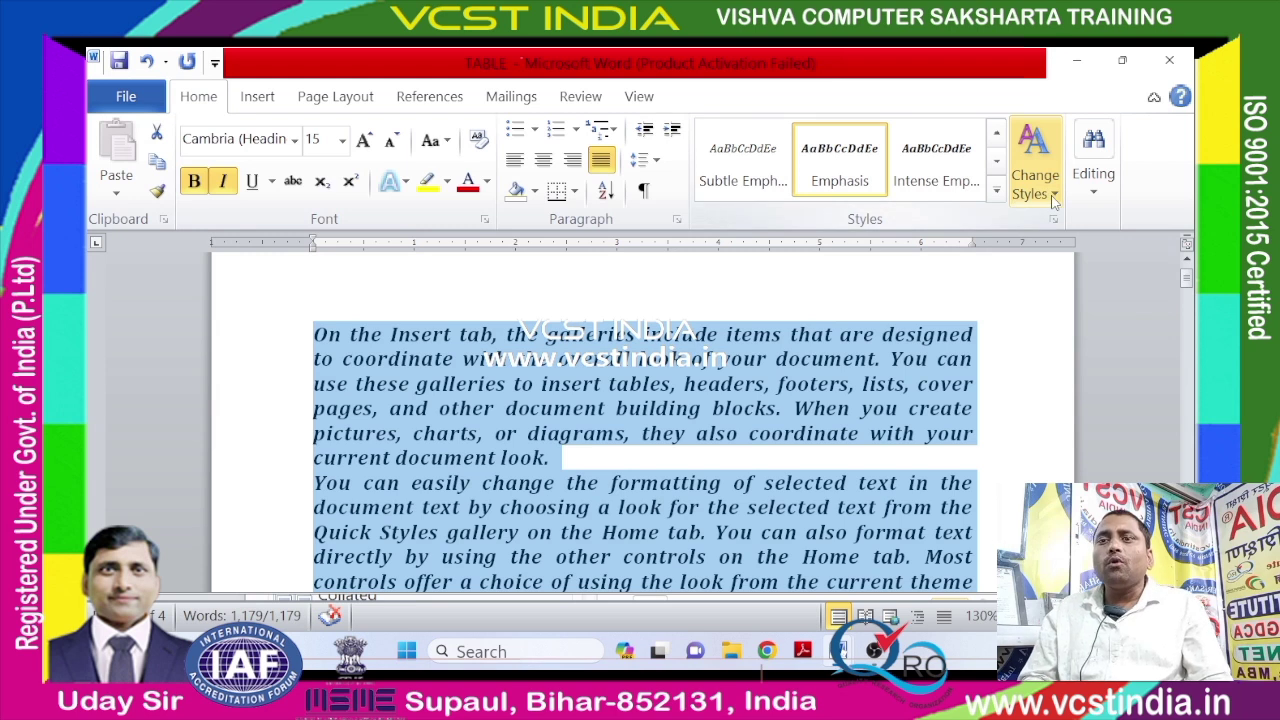
{"action": "left_click", "coordinate": [1050, 192]}
{"action": "left_click", "coordinate": [1096, 197]}
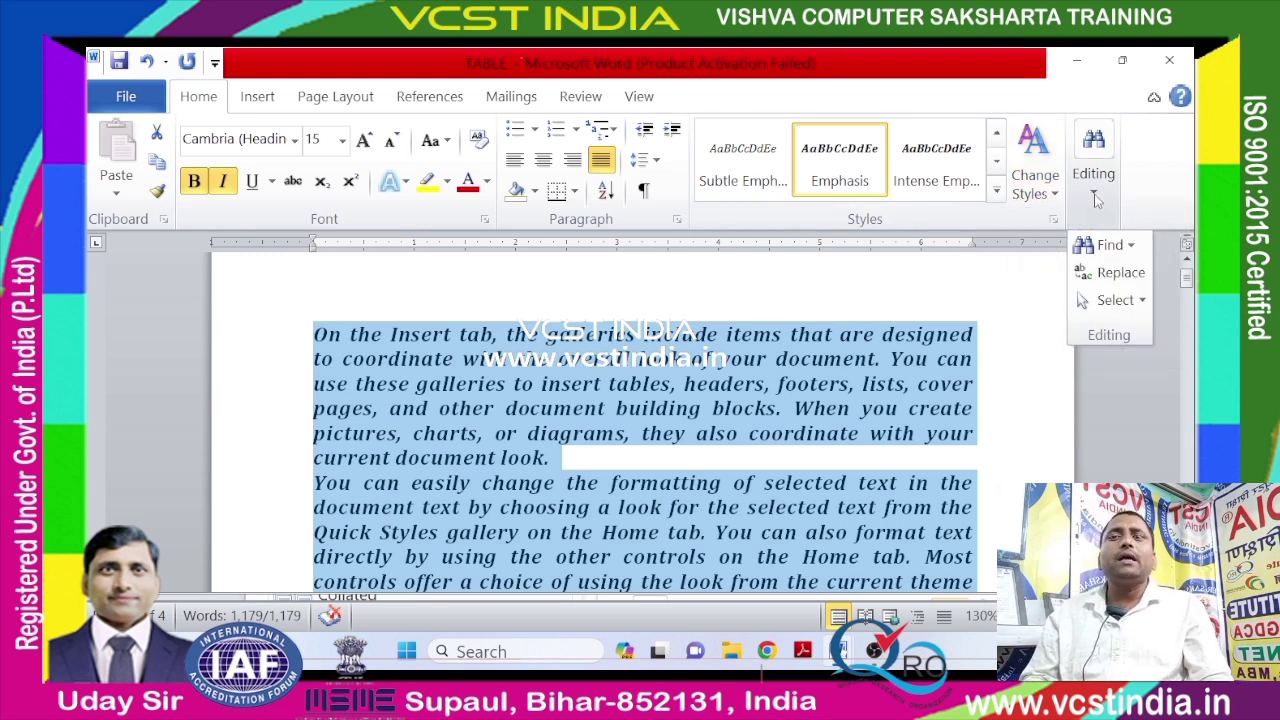
Search the document for 'ALSO' in the Navigation pane, finding 13 matches.
{"action": "left_click", "coordinate": [1110, 246]}
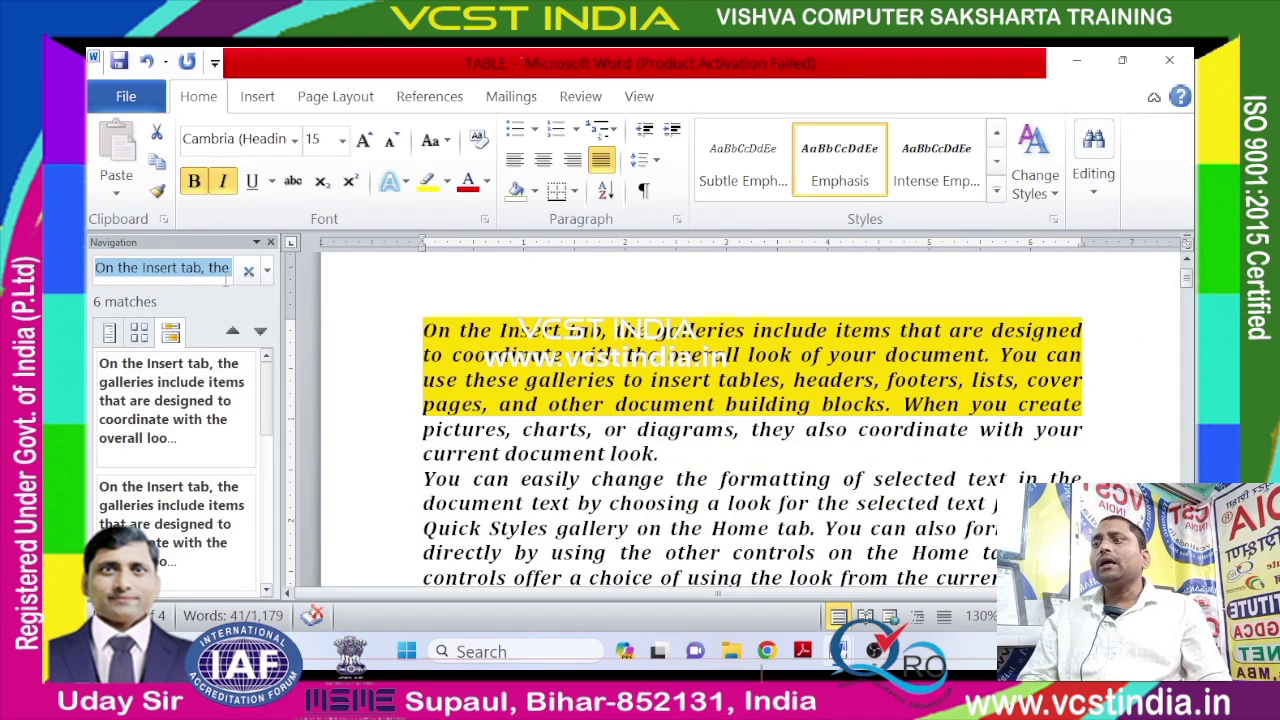
{"action": "key", "text": "BackSpace"}
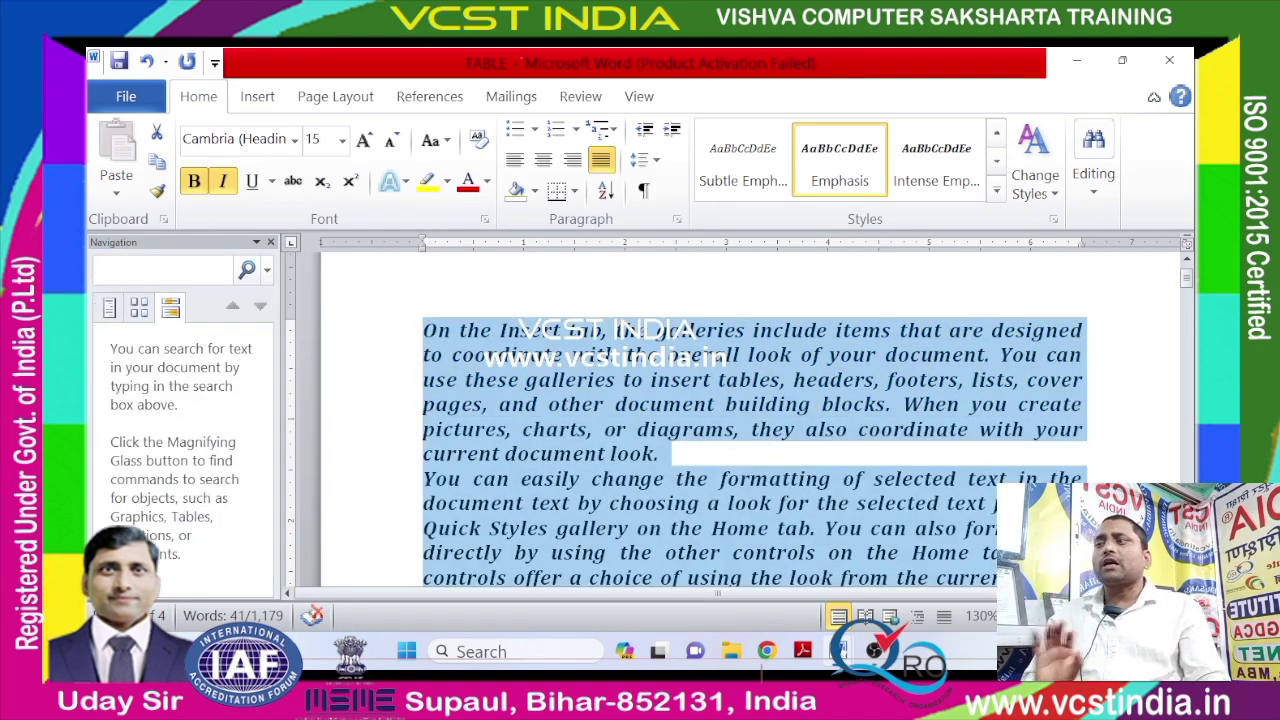
{"action": "left_click", "coordinate": [452, 378]}
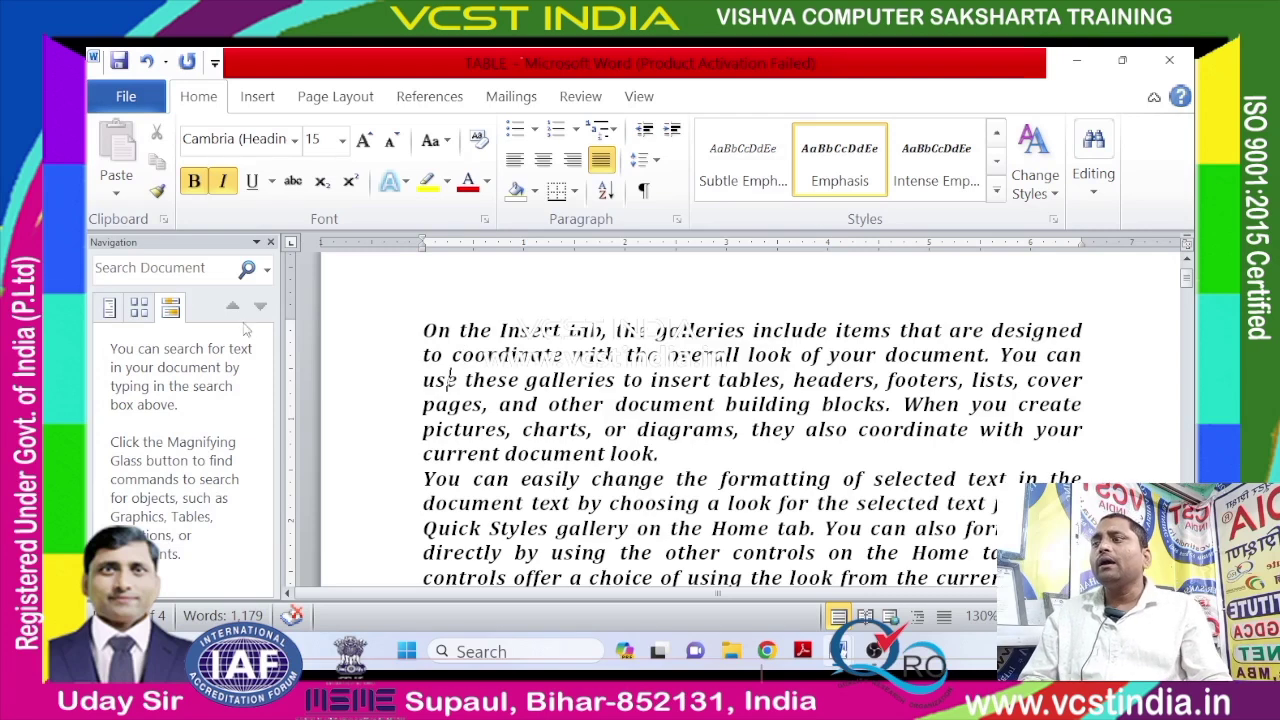
{"action": "left_click", "coordinate": [184, 267]}
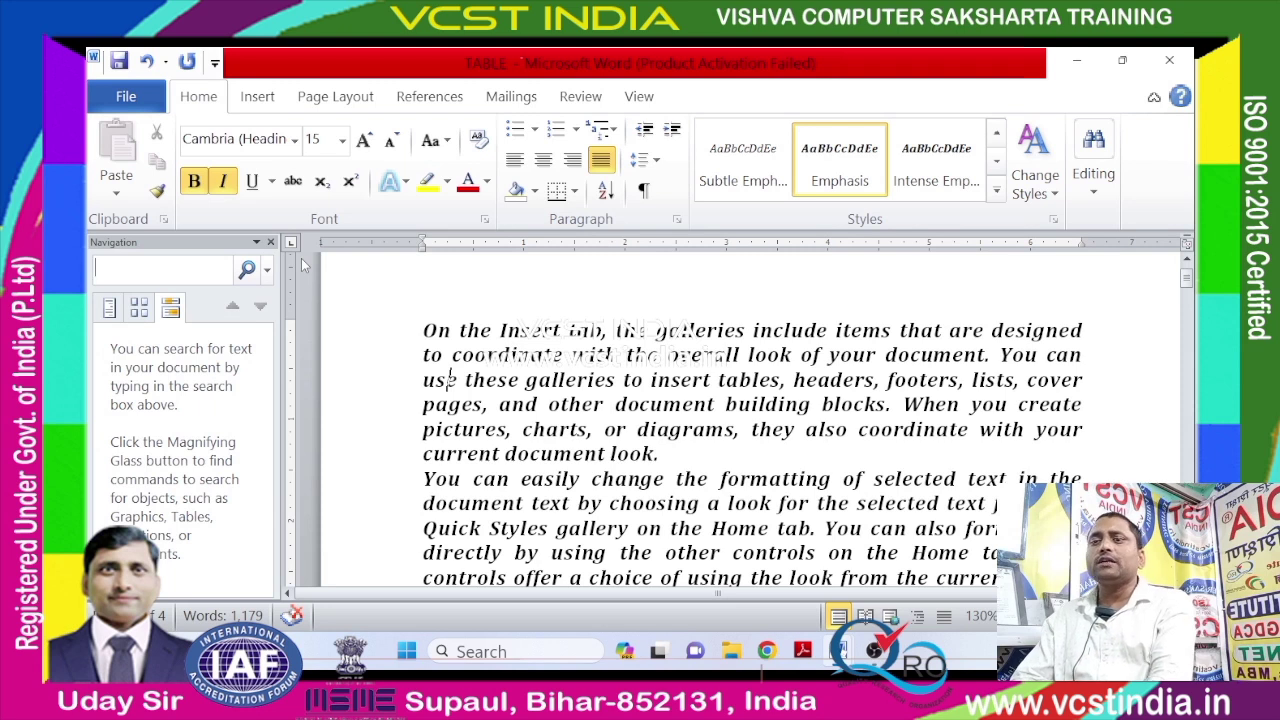
{"action": "type", "text": "ALSO"}
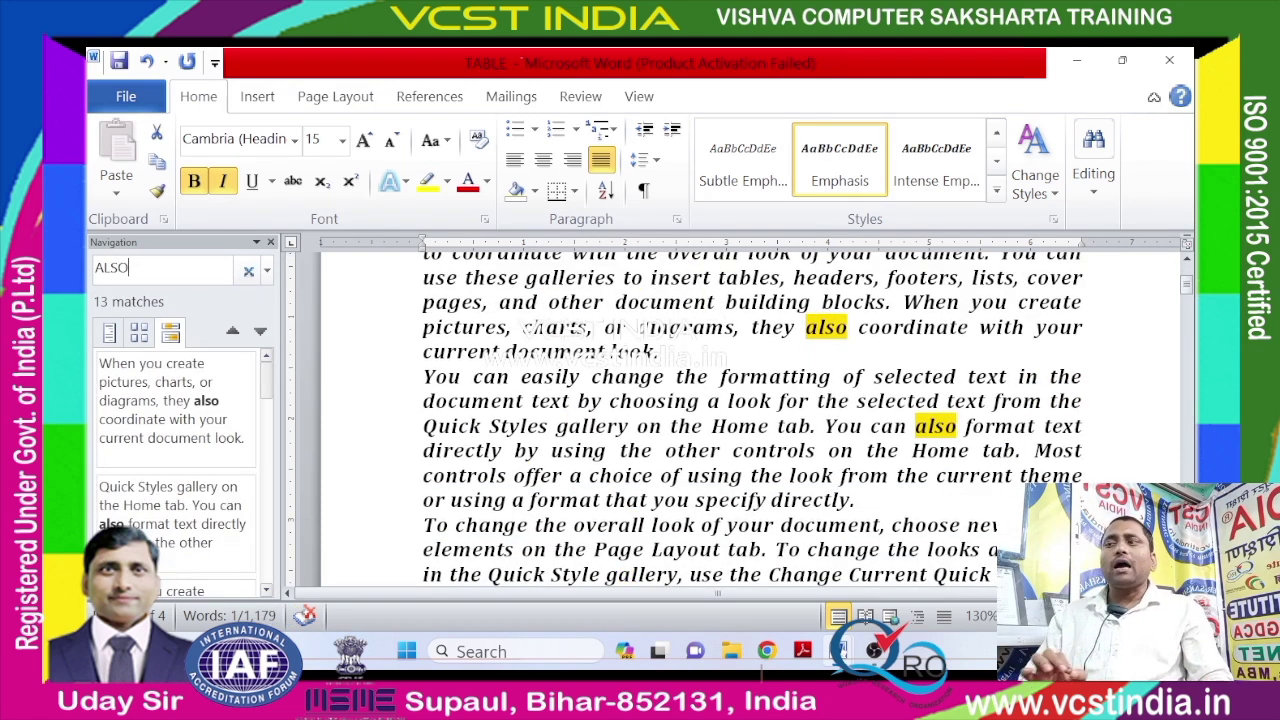
{"action": "scroll", "coordinate": [826, 352], "scroll_direction": "up", "scroll_amount": 2}
{"action": "scroll", "coordinate": [826, 352], "scroll_direction": "down", "scroll_amount": 3}
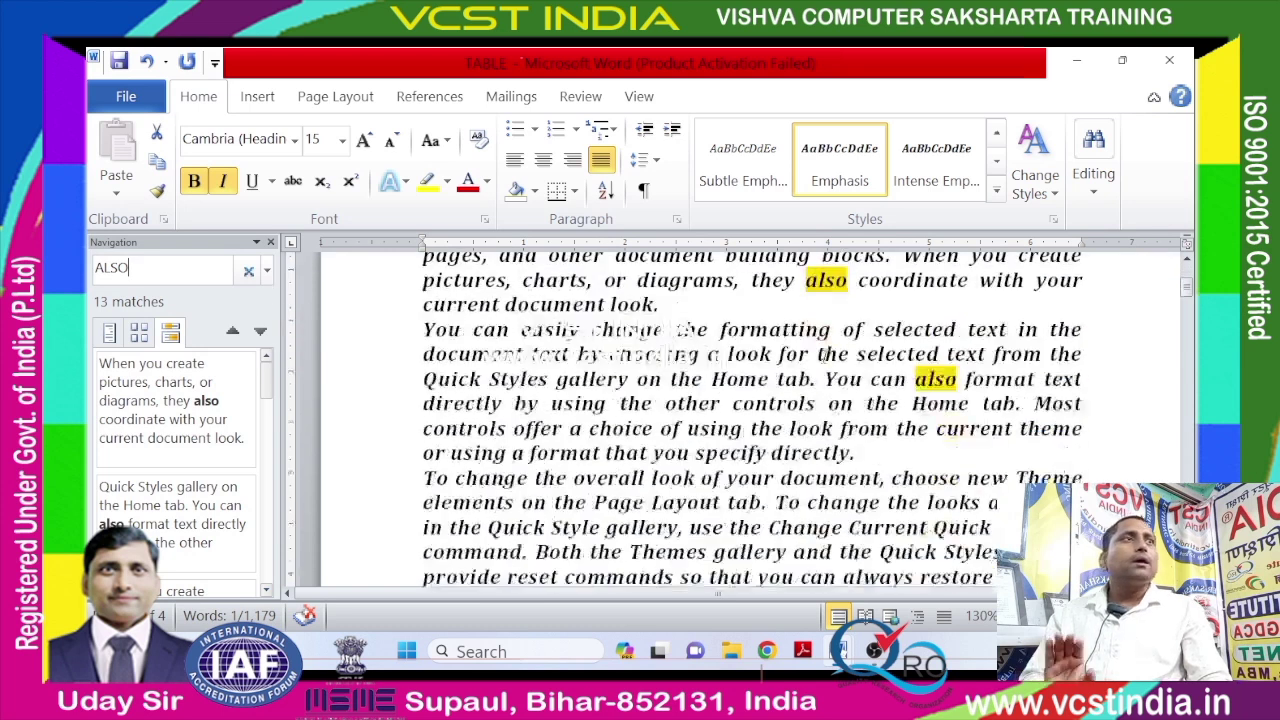
{"action": "scroll", "coordinate": [826, 354], "scroll_direction": "down", "scroll_amount": 4}
{"action": "scroll", "coordinate": [826, 355], "scroll_direction": "down", "scroll_amount": 4}
{"action": "scroll", "coordinate": [825, 357], "scroll_direction": "down", "scroll_amount": 2}
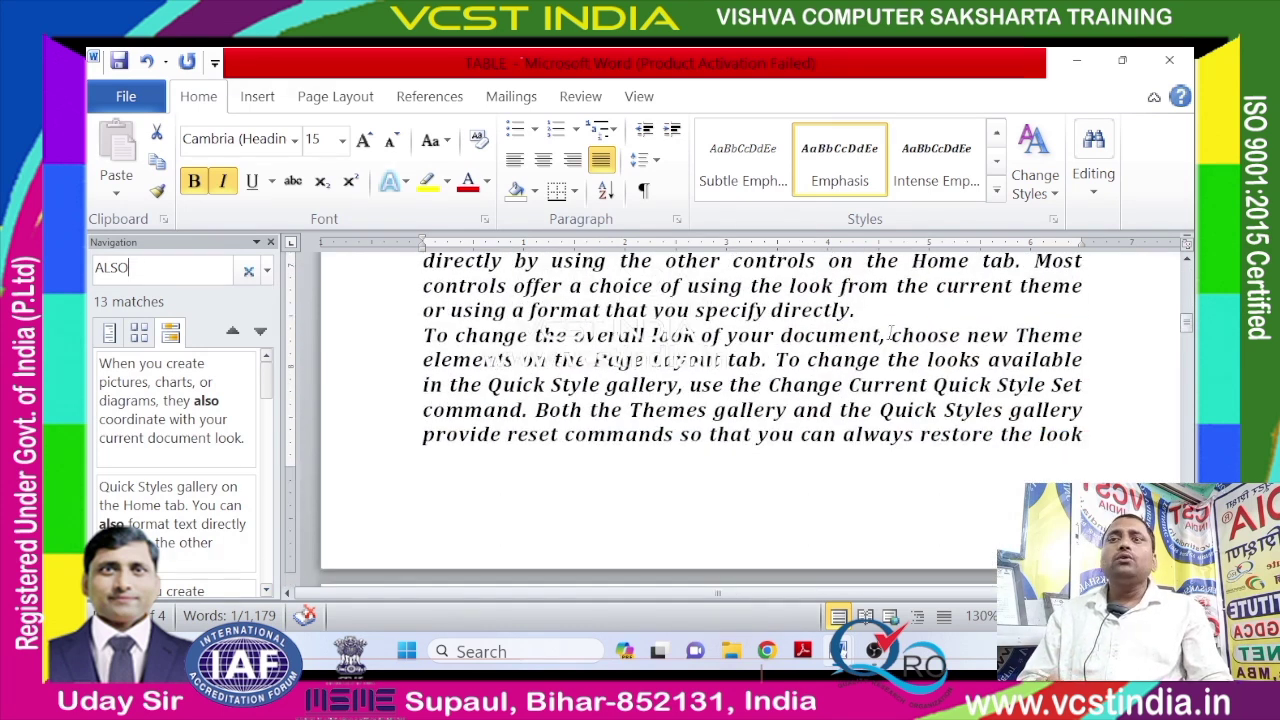
Rerun the ALSO search from Editing, then close the Navigation pane.
{"action": "left_click", "coordinate": [1093, 190]}
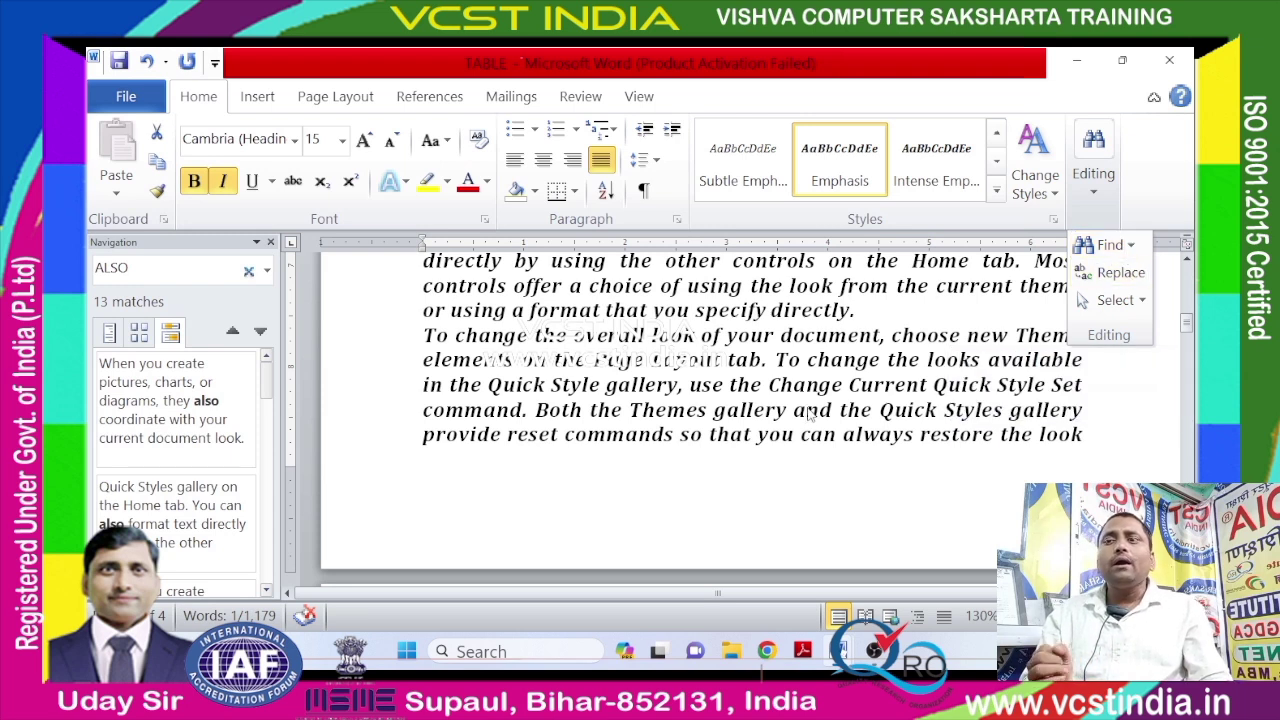
{"action": "left_click", "coordinate": [1108, 244]}
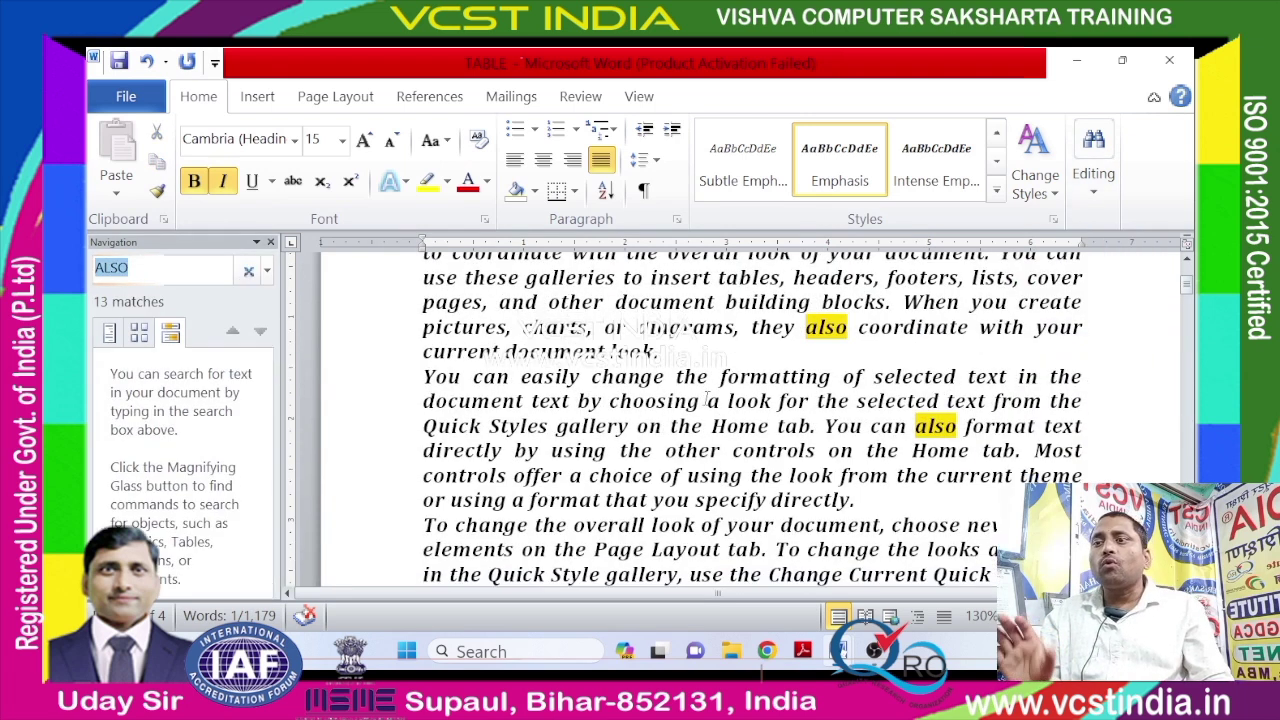
{"action": "left_click", "coordinate": [899, 352]}
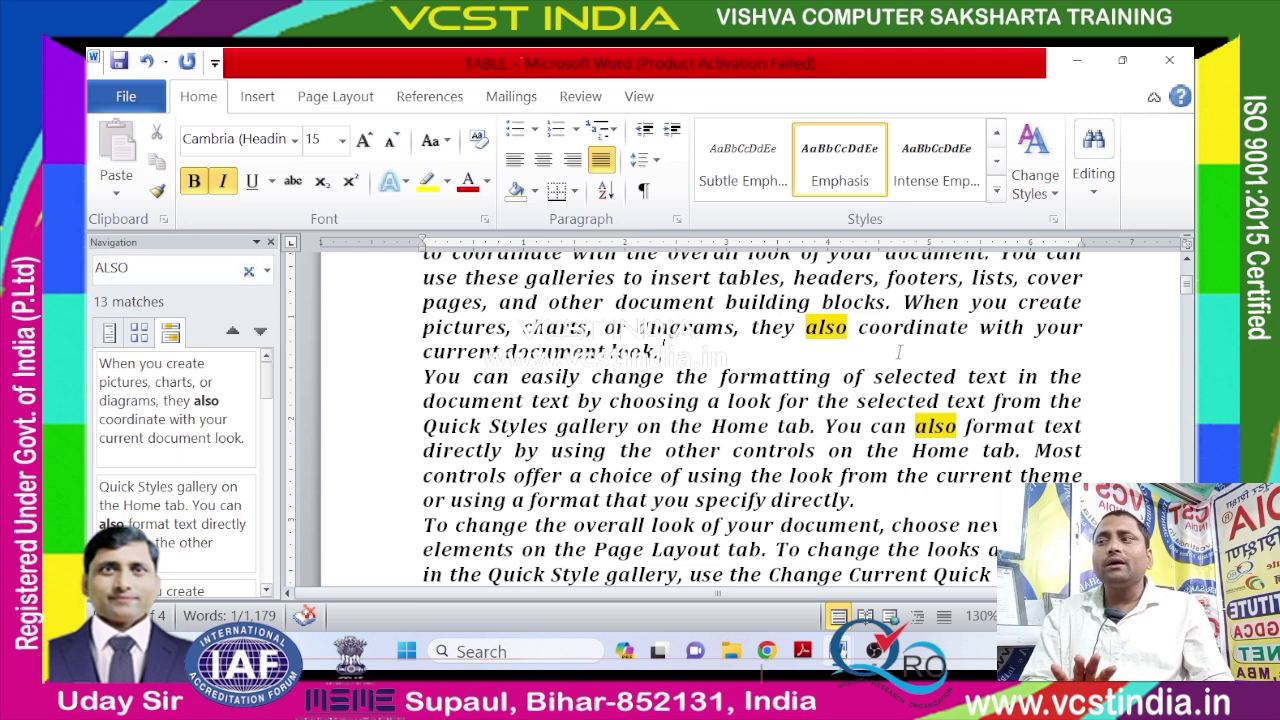
{"action": "left_click", "coordinate": [270, 242]}
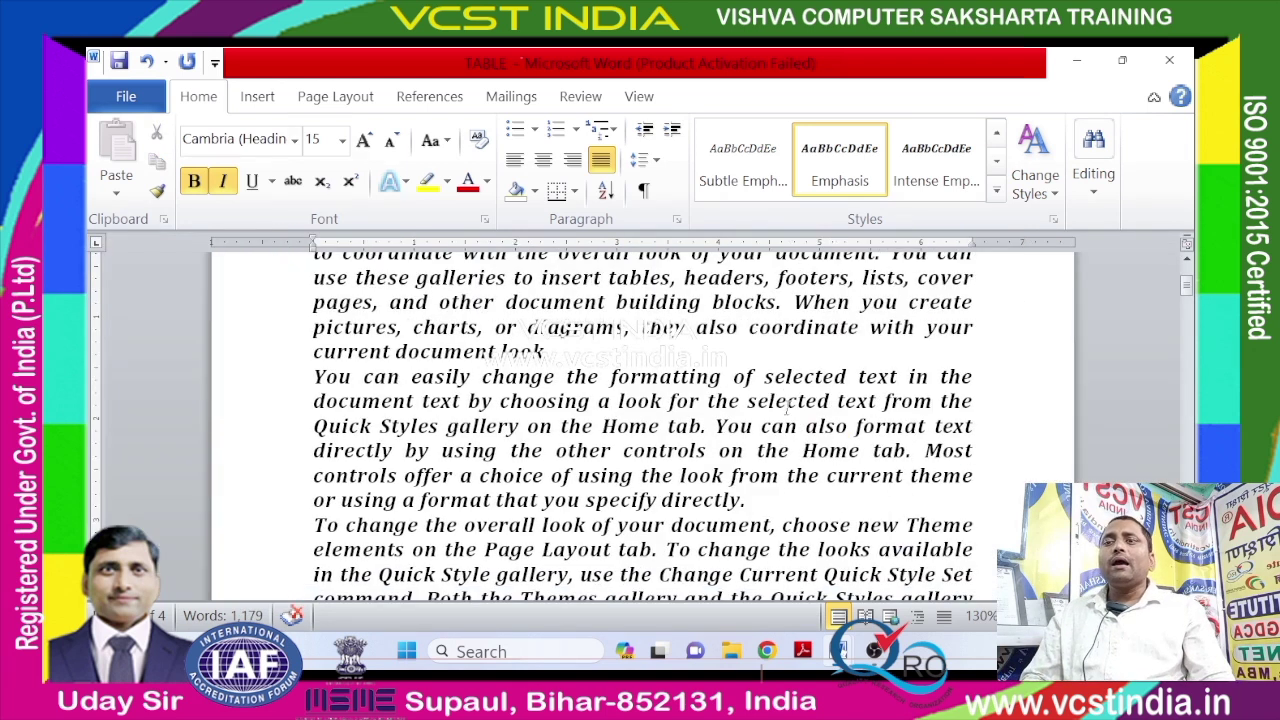
Select the word 'your' in the first paragraph and bring up the Editing options.
{"action": "scroll", "coordinate": [778, 382], "scroll_direction": "up", "scroll_amount": 3}
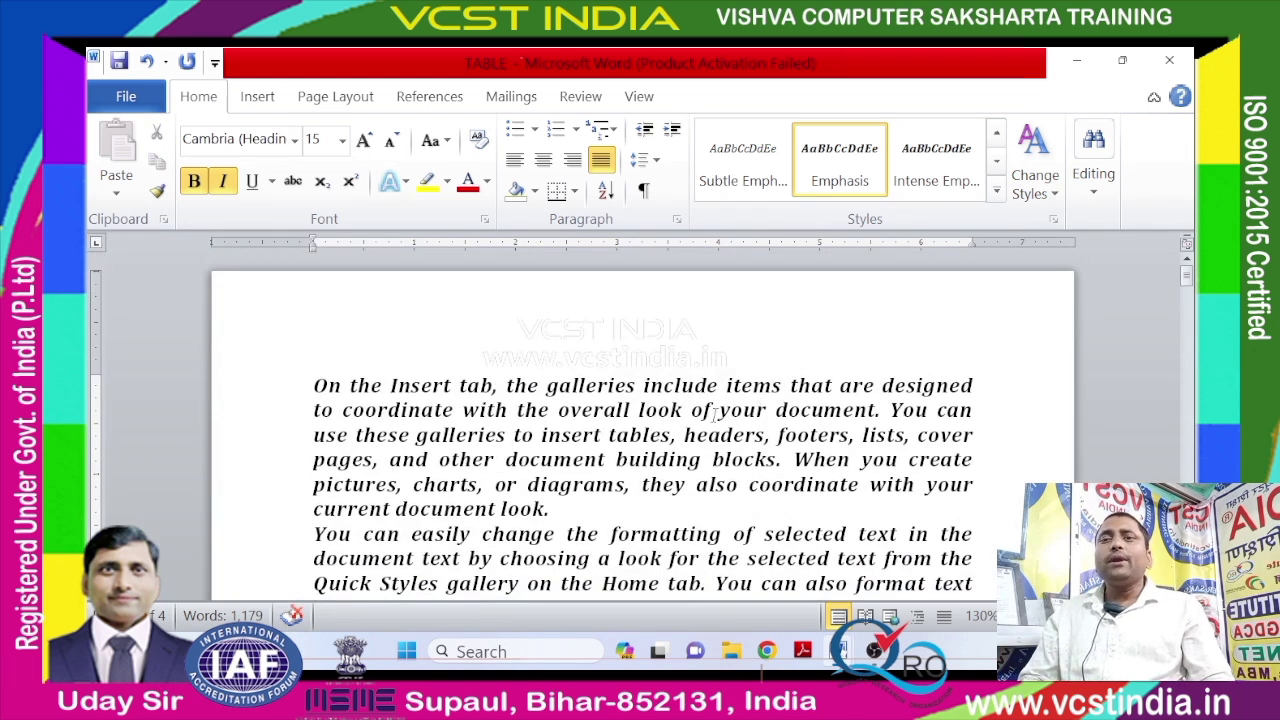
{"action": "left_click", "coordinate": [1100, 185]}
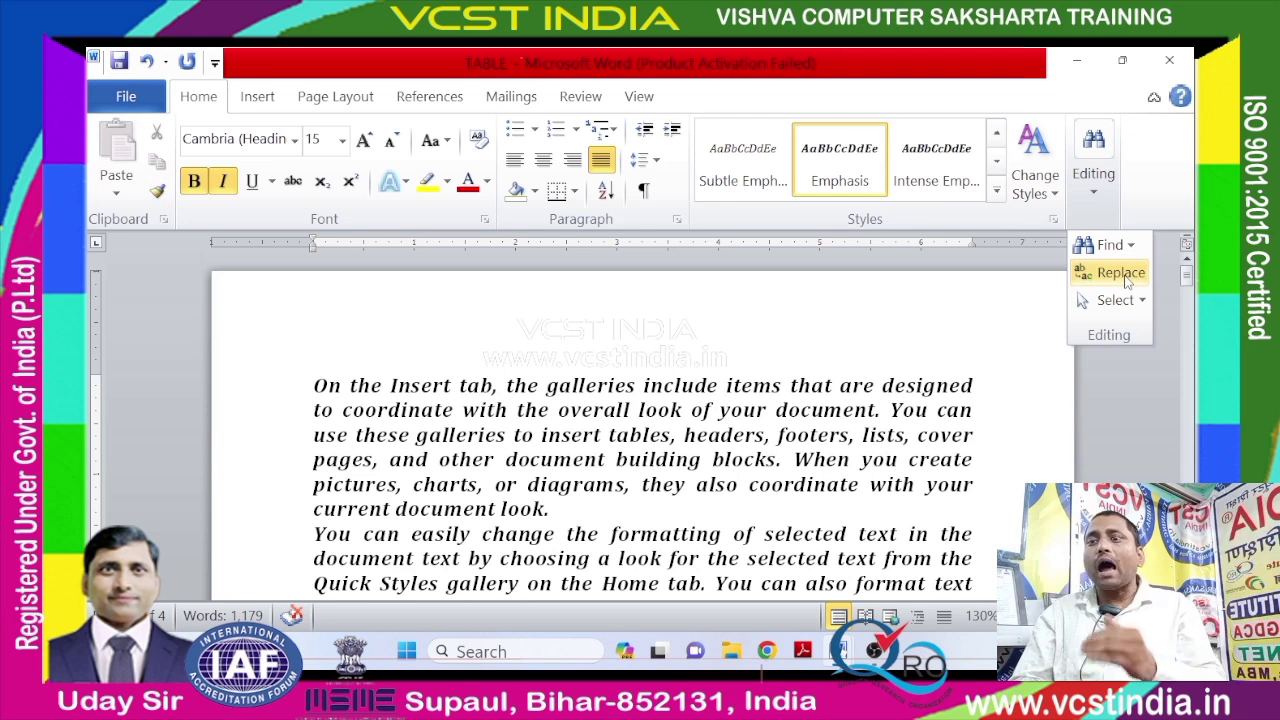
{"action": "left_click", "coordinate": [738, 407]}
{"action": "left_click_drag", "start_coordinate": [720, 410], "coordinate": [767, 411]}
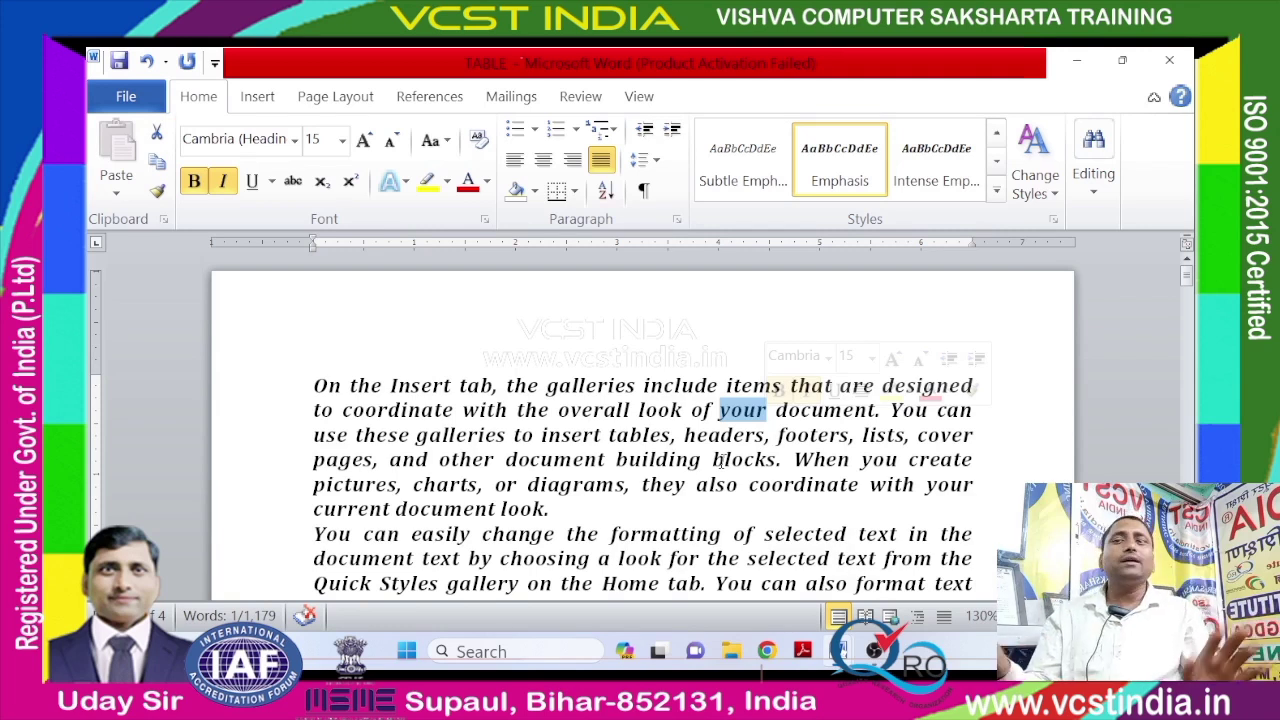
{"action": "left_click", "coordinate": [1097, 203]}
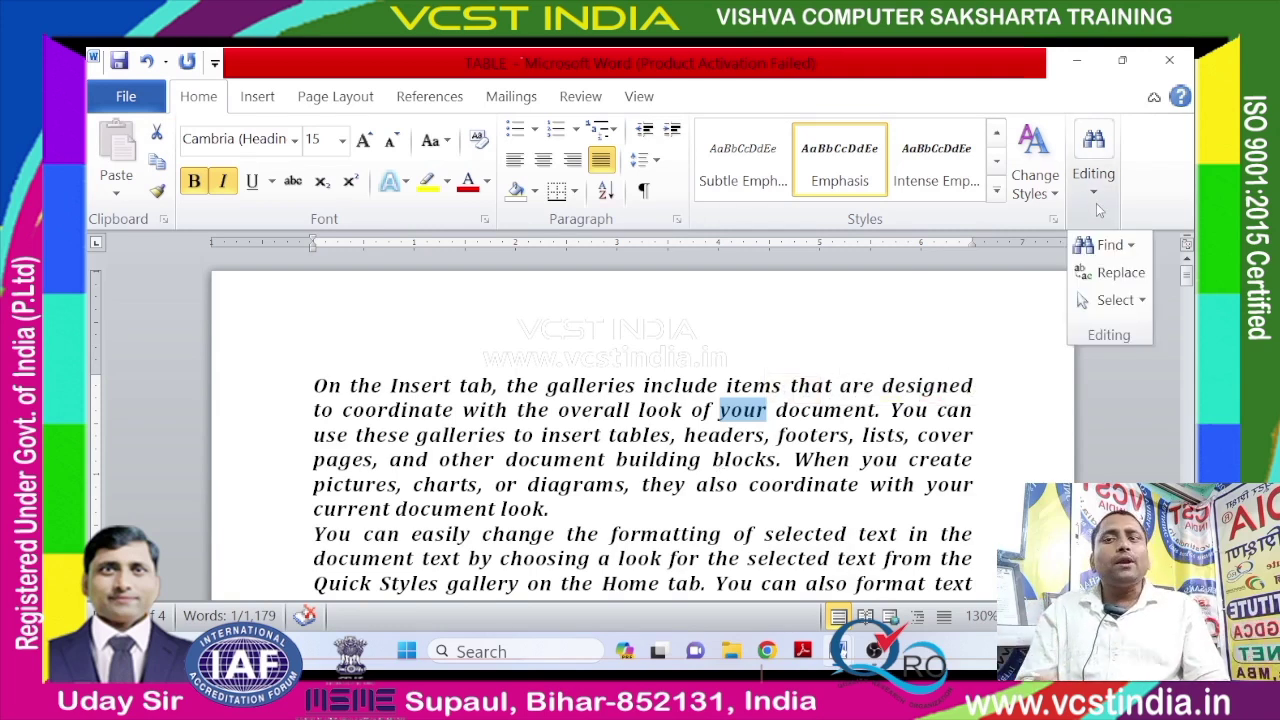
Open Replace with 'your' to find, moving the dialog up off the first paragraph.
{"action": "left_click", "coordinate": [1109, 283]}
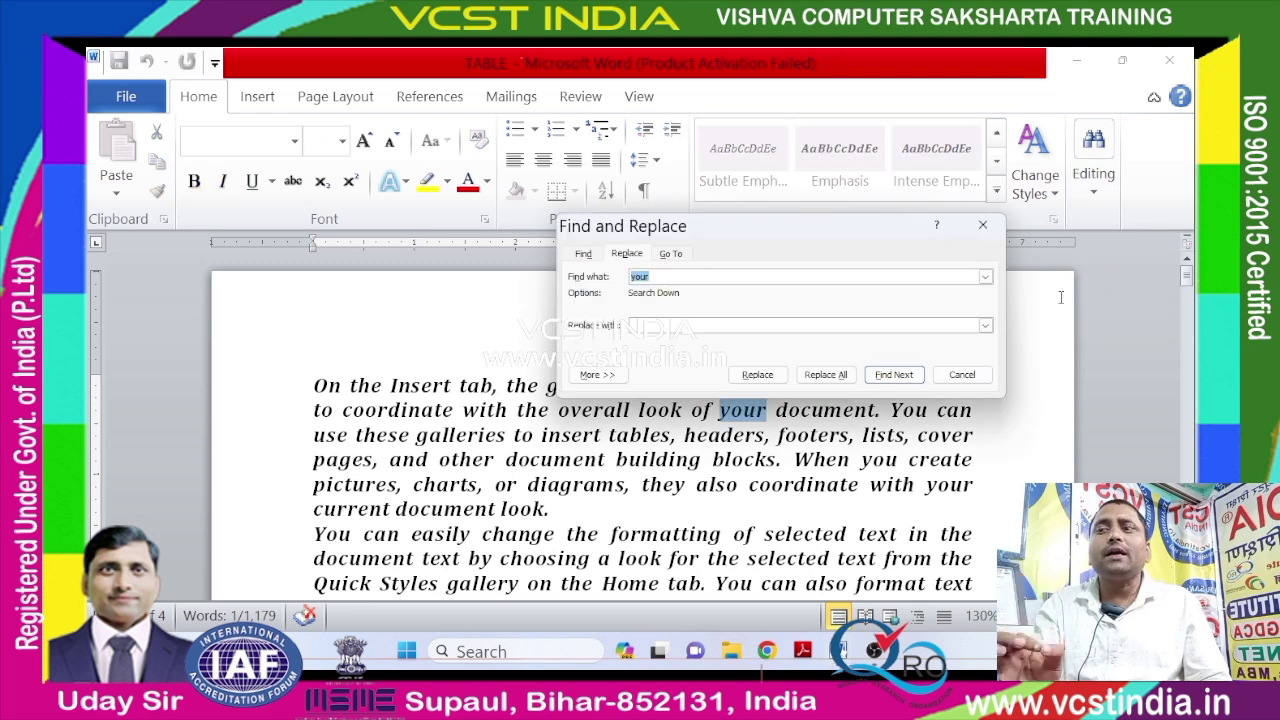
{"action": "mouse_move", "coordinate": [692, 230]}
{"action": "left_mouse_down"}
{"action": "mouse_move", "coordinate": [582, 178]}
{"action": "mouse_move", "coordinate": [566, 151]}
{"action": "left_mouse_up"}
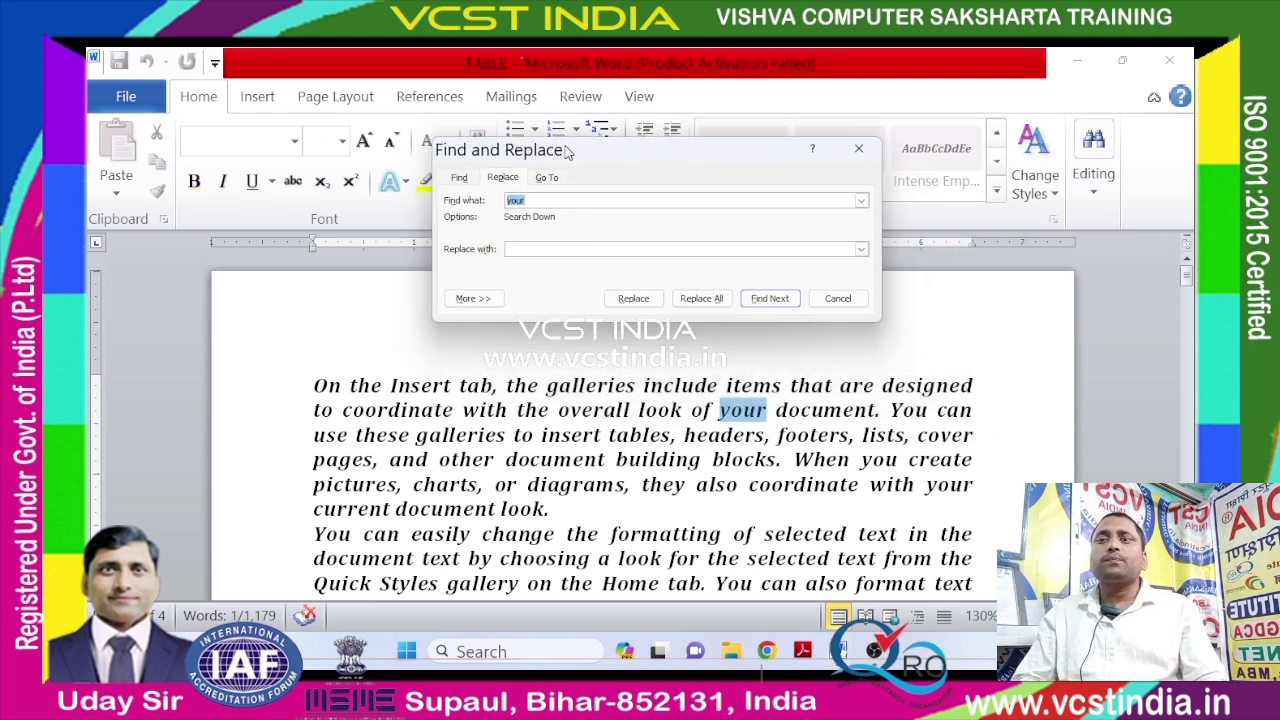
{"action": "left_click", "coordinate": [530, 201]}
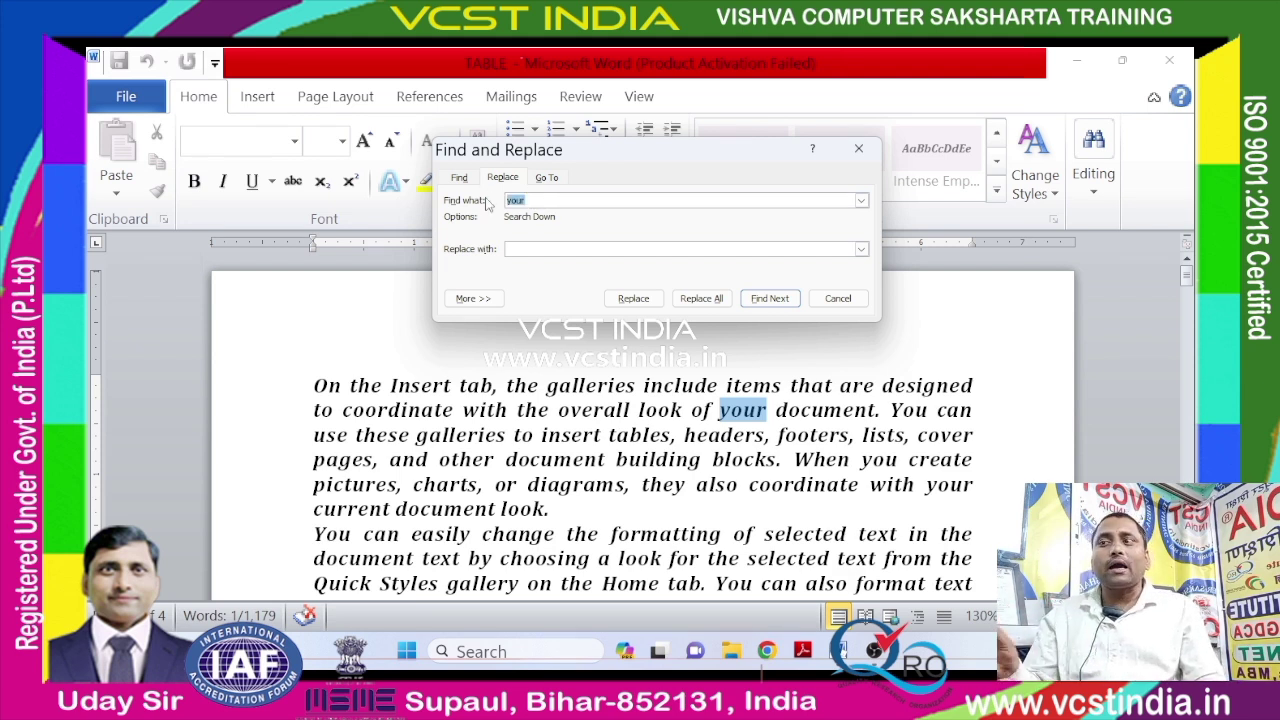
{"action": "left_click", "coordinate": [538, 249]}
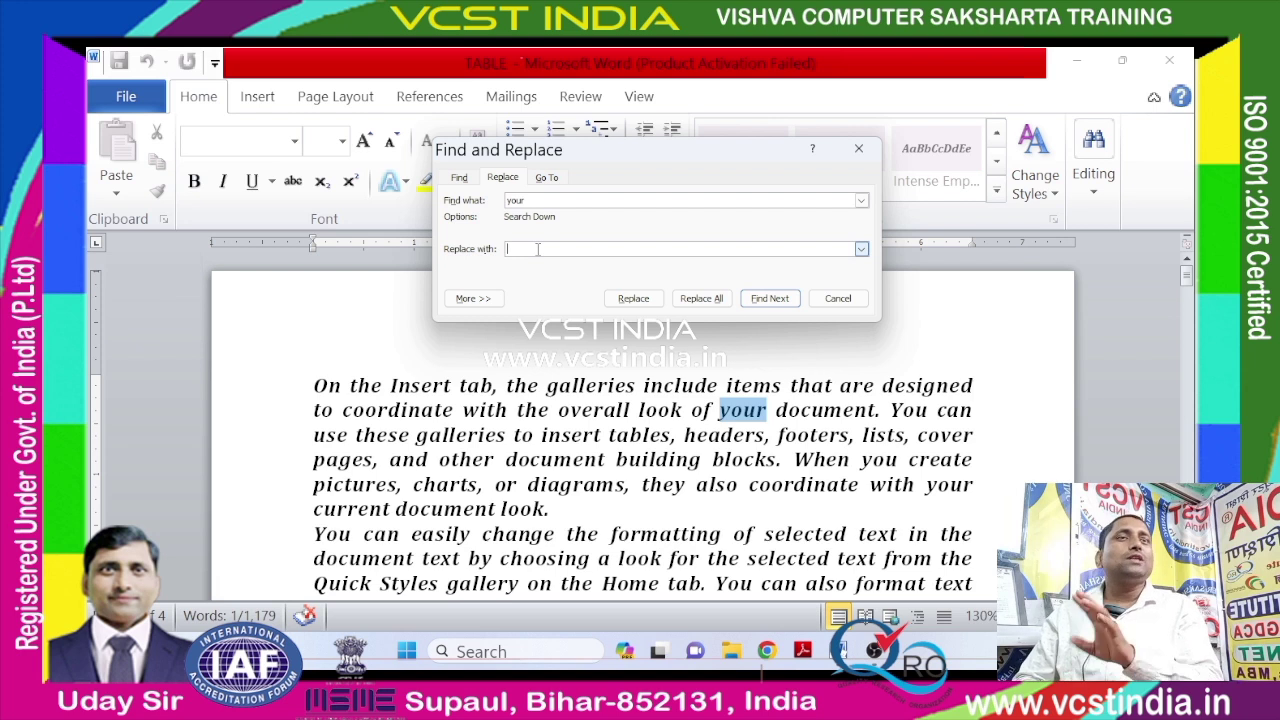
Enter lowercase 'you' as the replacement for 'your'.
{"action": "type", "text": "YOU"}
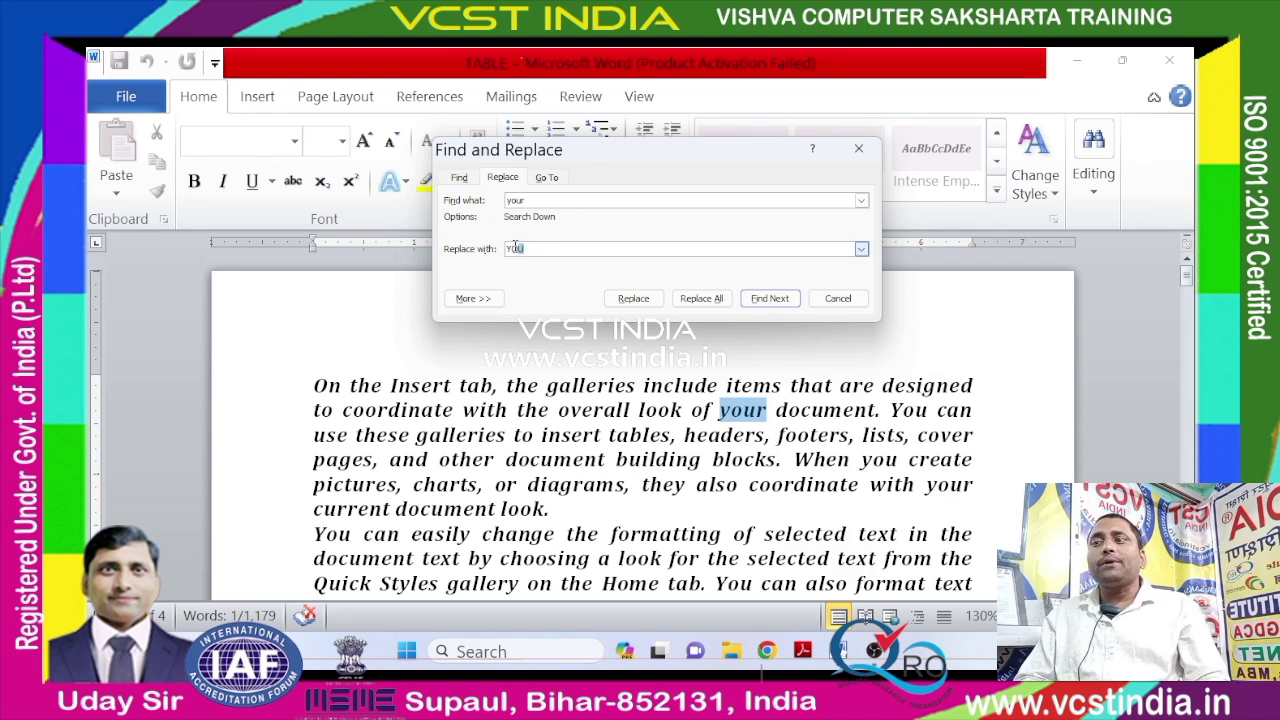
{"action": "left_click_drag", "start_coordinate": [524, 250], "coordinate": [498, 253]}
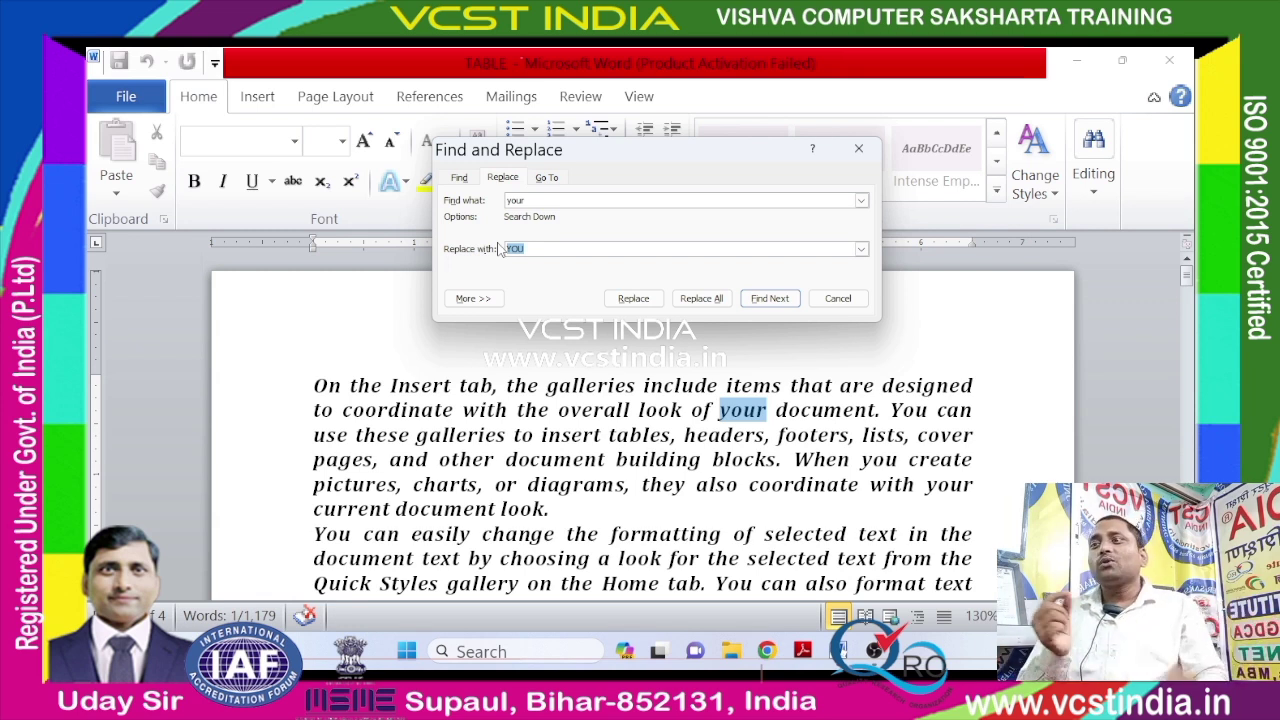
{"action": "left_click", "coordinate": [540, 200]}
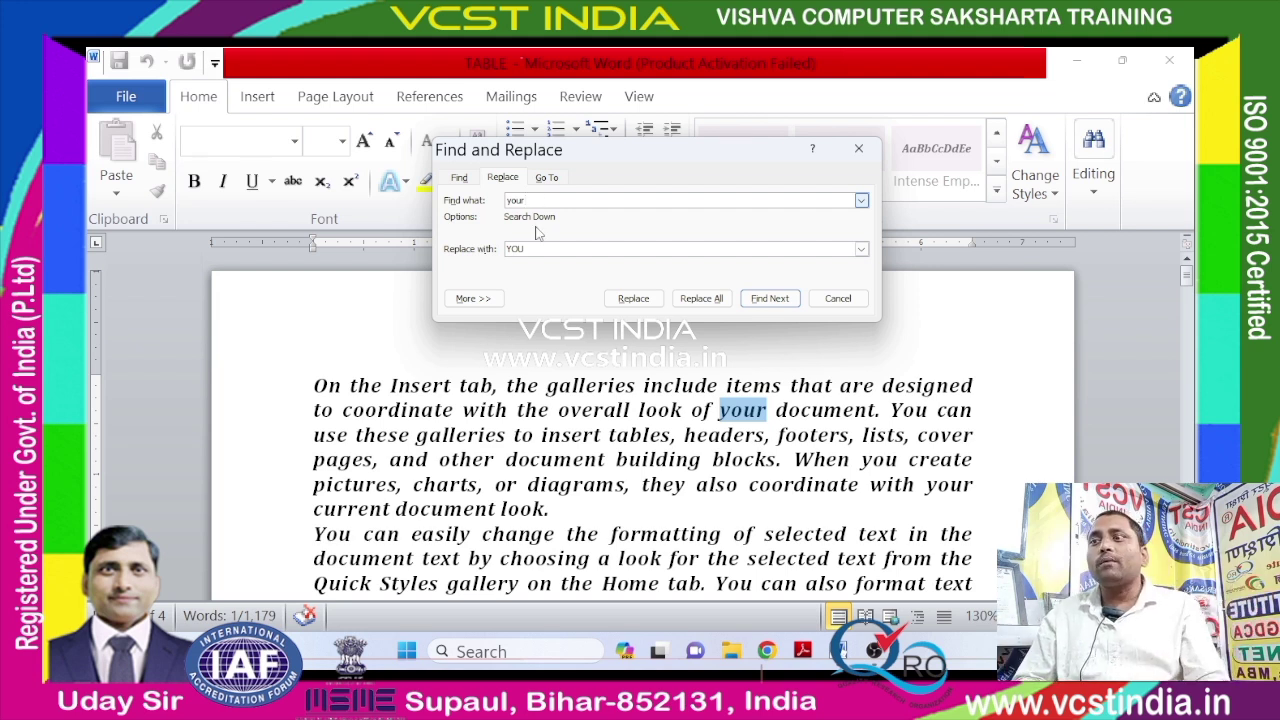
{"action": "left_click", "coordinate": [538, 248]}
{"action": "double_click", "coordinate": [538, 248]}
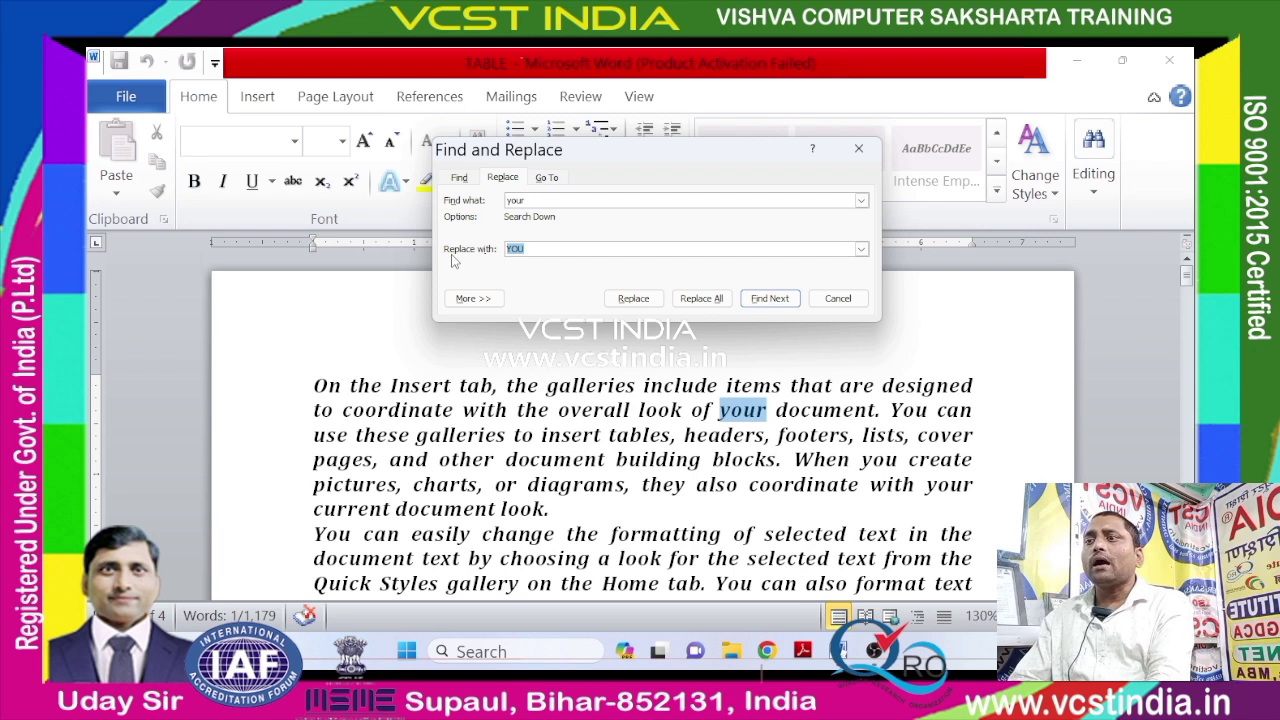
{"action": "left_click", "coordinate": [541, 249]}
{"action": "type", "text": "You"}
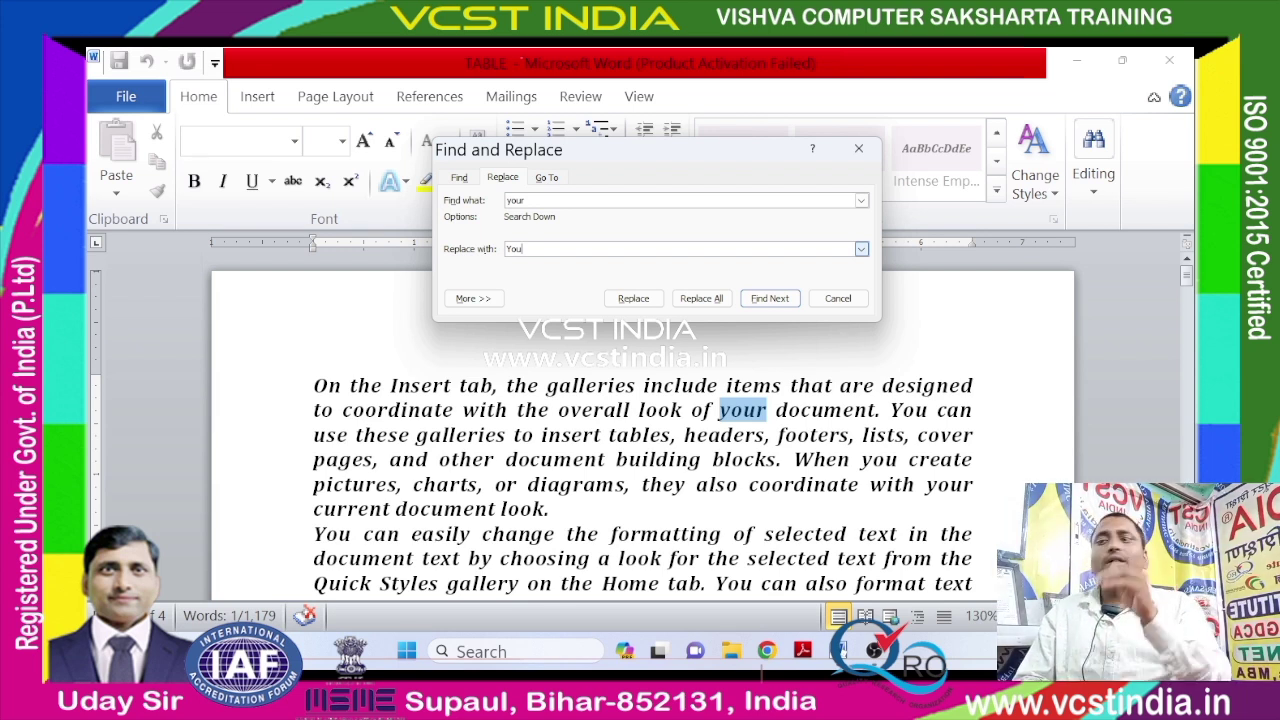
{"action": "key", "text": "BackSpace"}
{"action": "key", "text": "BackSpace"}
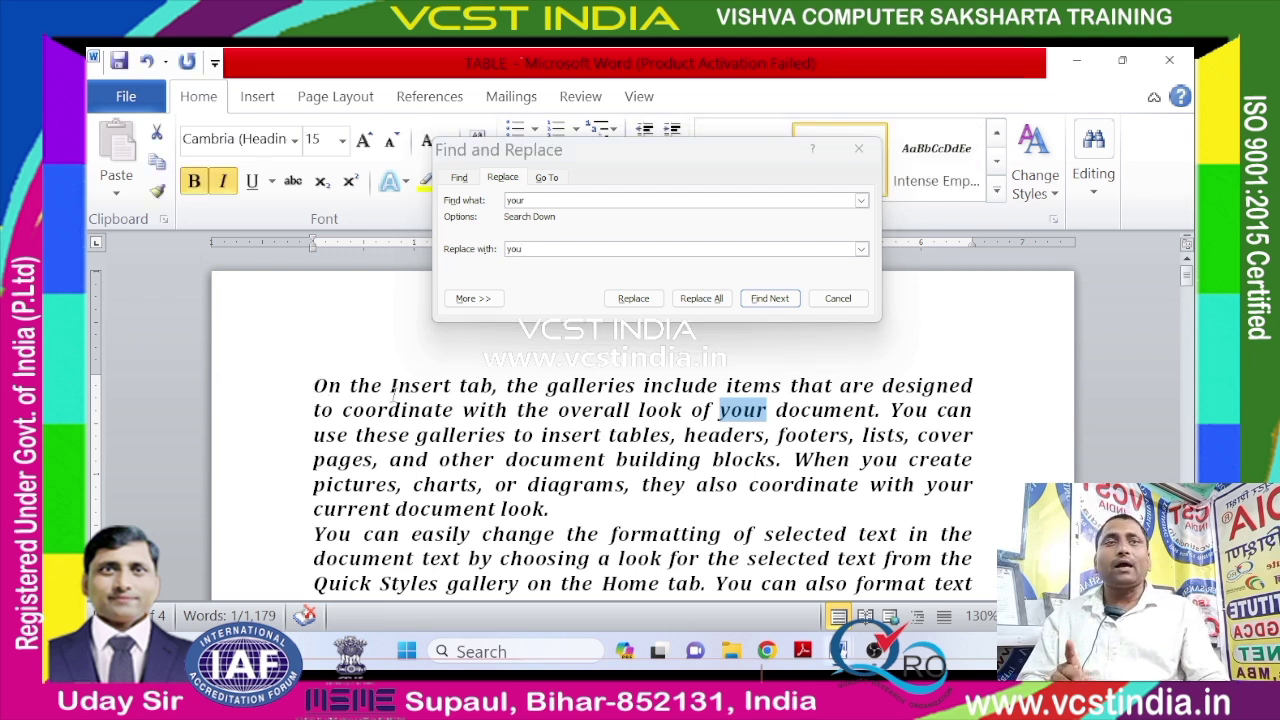
Locate the first 'your', in 'the overall look of your document'.
{"action": "left_click", "coordinate": [602, 459]}
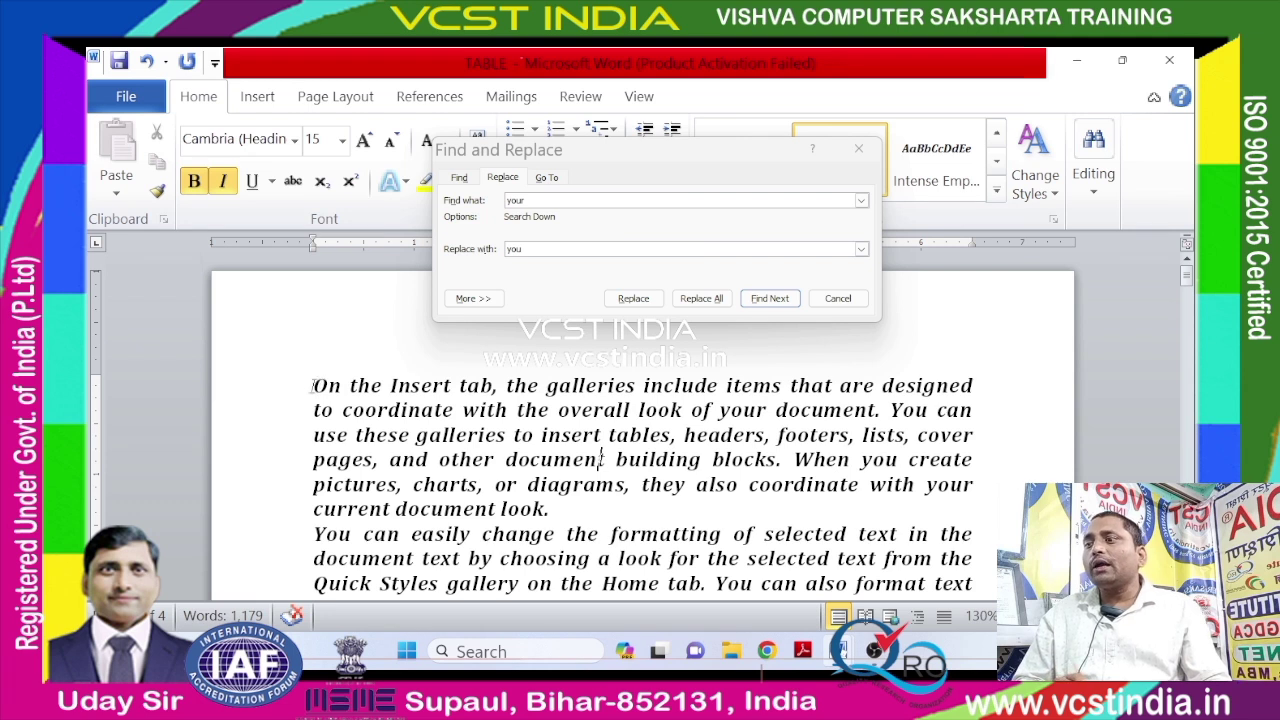
{"action": "scroll", "coordinate": [290, 430], "scroll_direction": "down", "scroll_amount": 4}
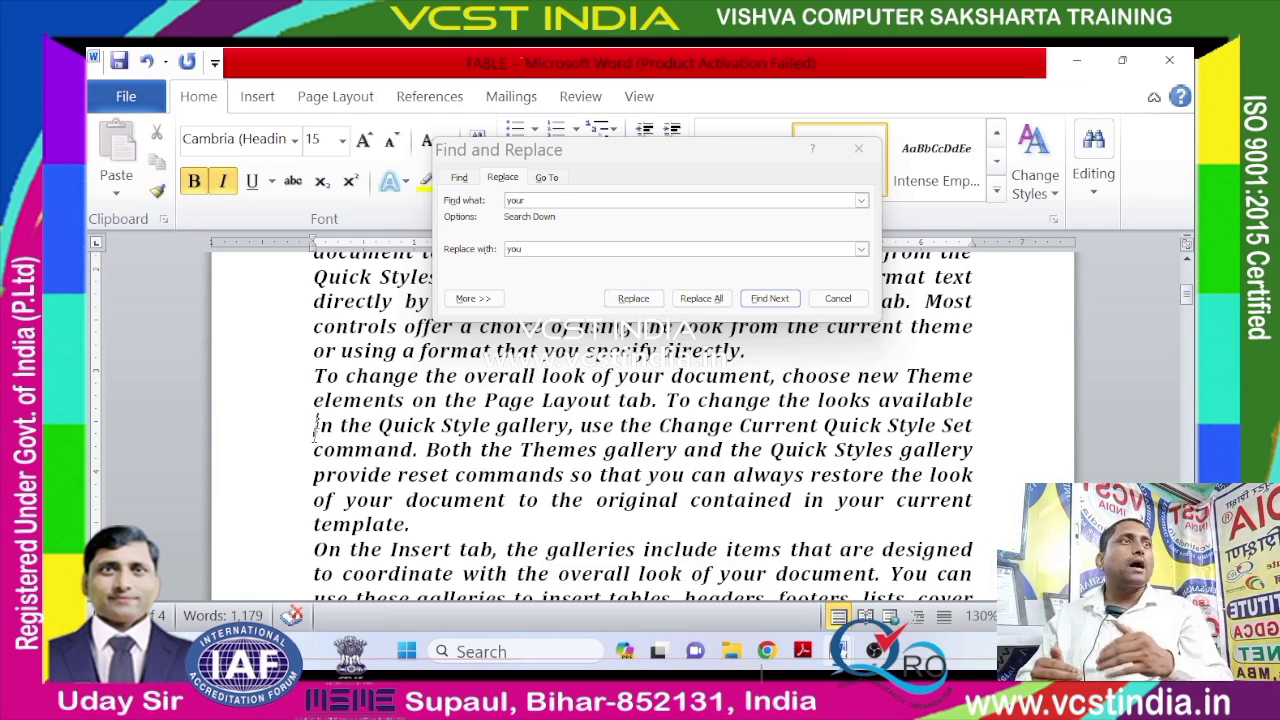
{"action": "double_click", "coordinate": [316, 425]}
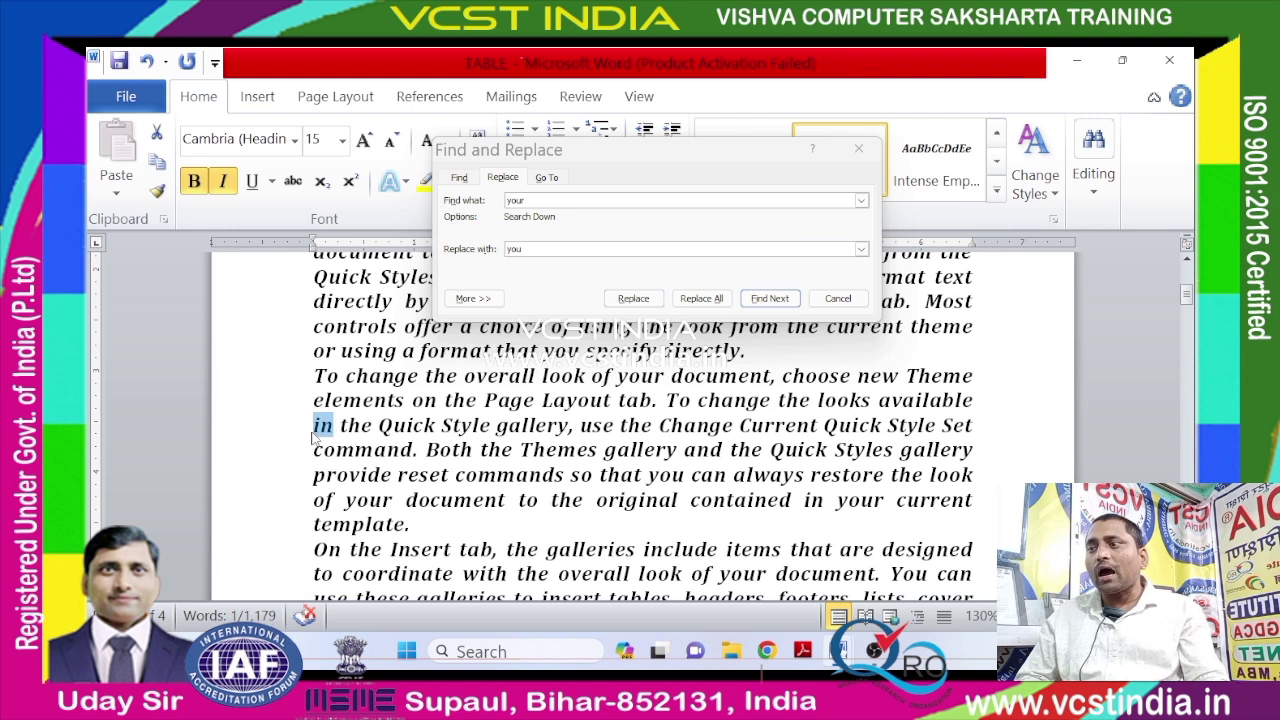
{"action": "left_click", "coordinate": [311, 430]}
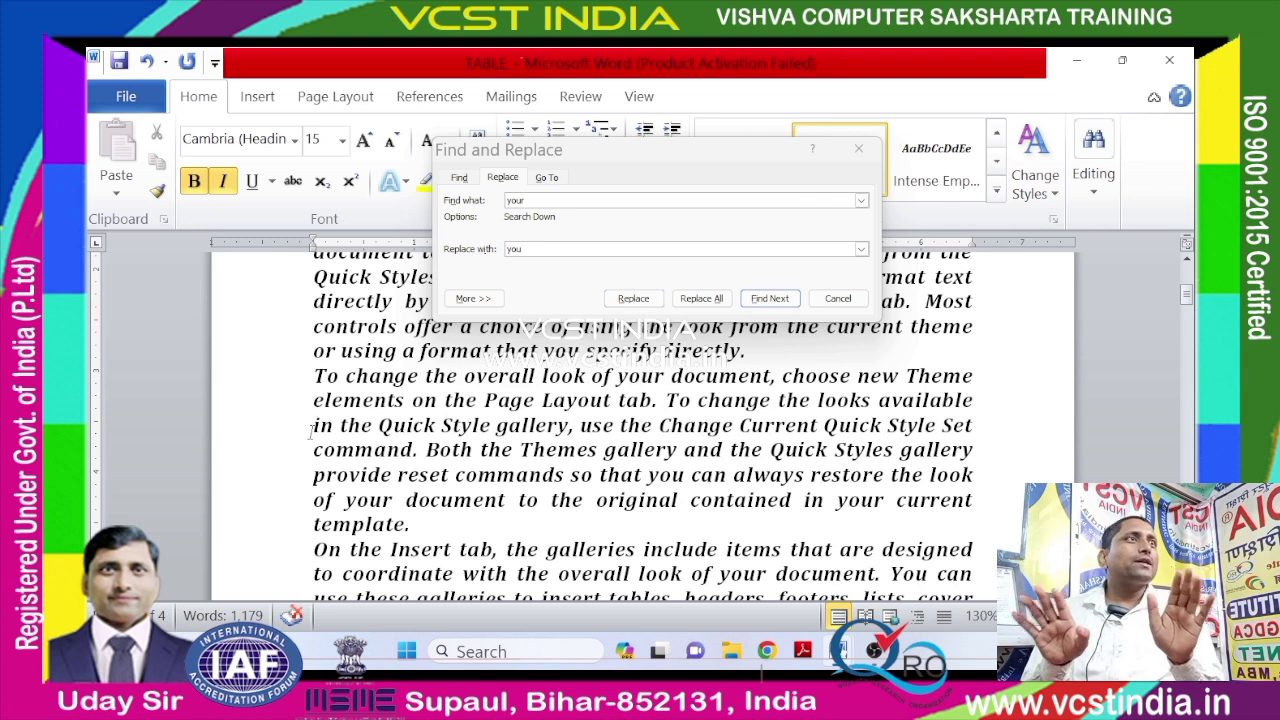
{"action": "scroll", "coordinate": [312, 430], "scroll_direction": "up", "scroll_amount": 1}
{"action": "scroll", "coordinate": [300, 435], "scroll_direction": "down", "scroll_amount": 3}
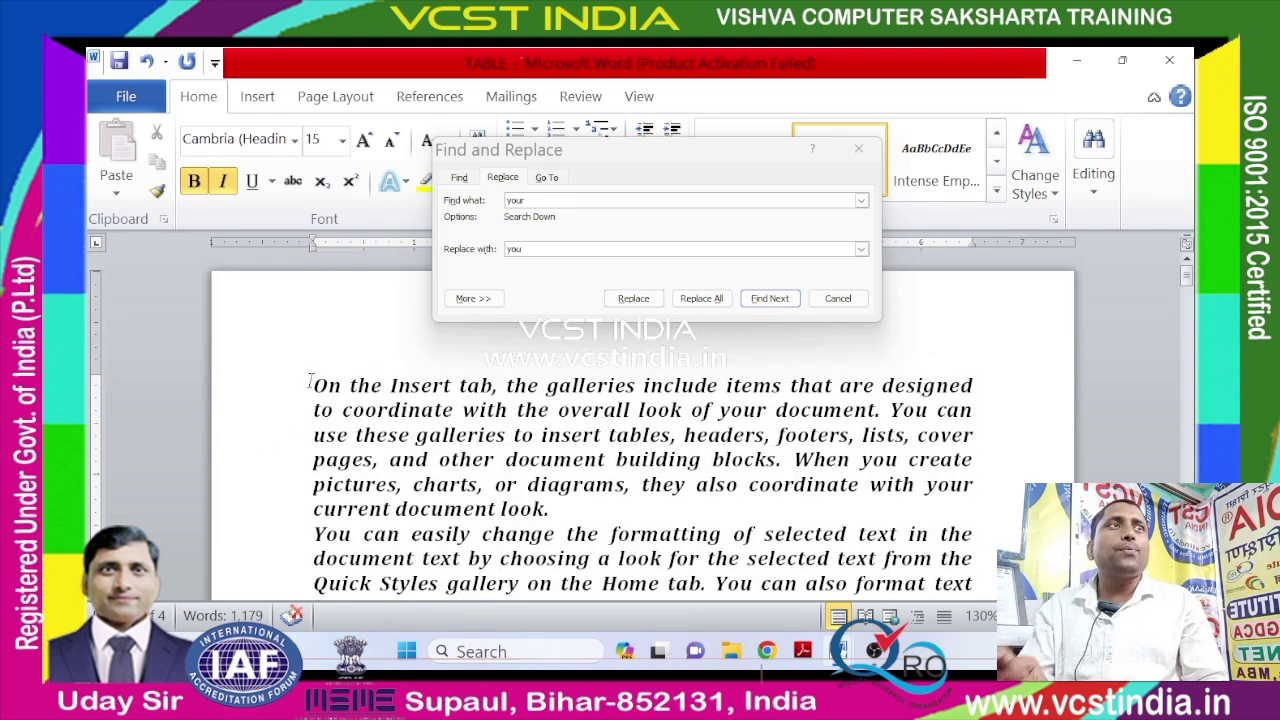
{"action": "left_click", "coordinate": [640, 299]}
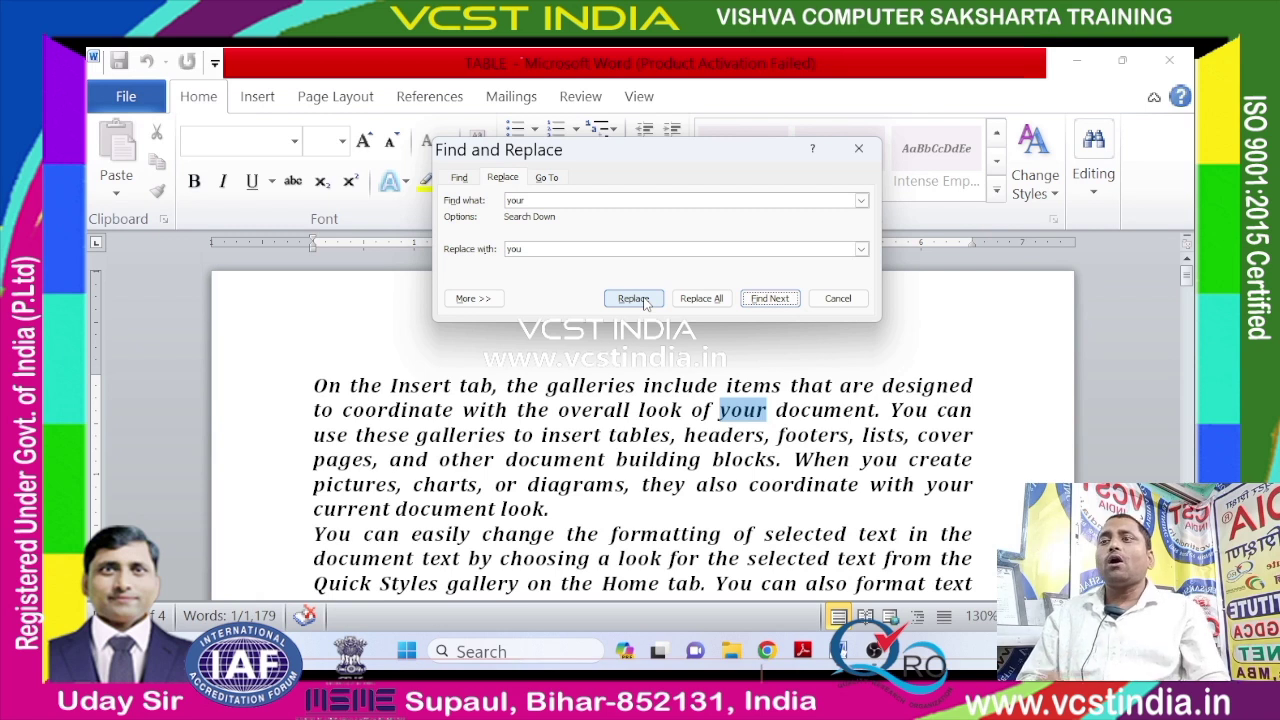
Replace several 'your' matches with 'you' one at a time, using Replace and Find Next.
{"action": "left_click", "coordinate": [644, 301]}
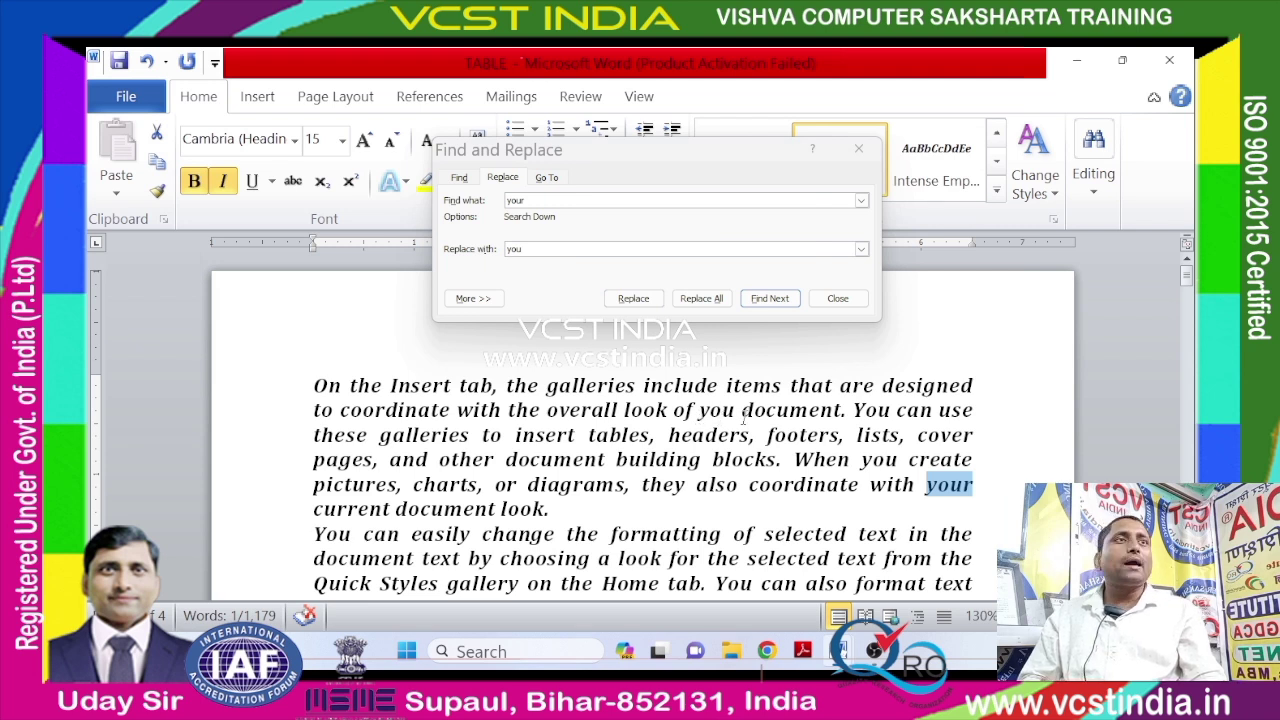
{"action": "left_click", "coordinate": [633, 298]}
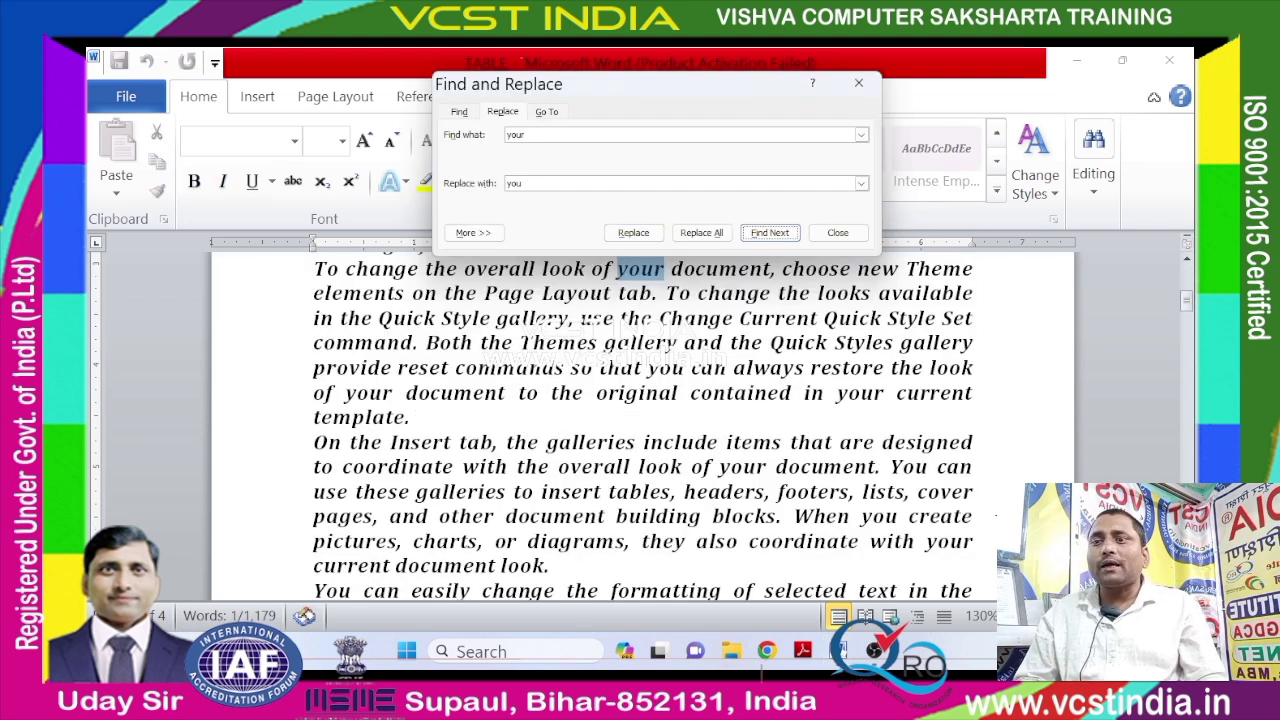
{"action": "key", "text": "alt+r"}
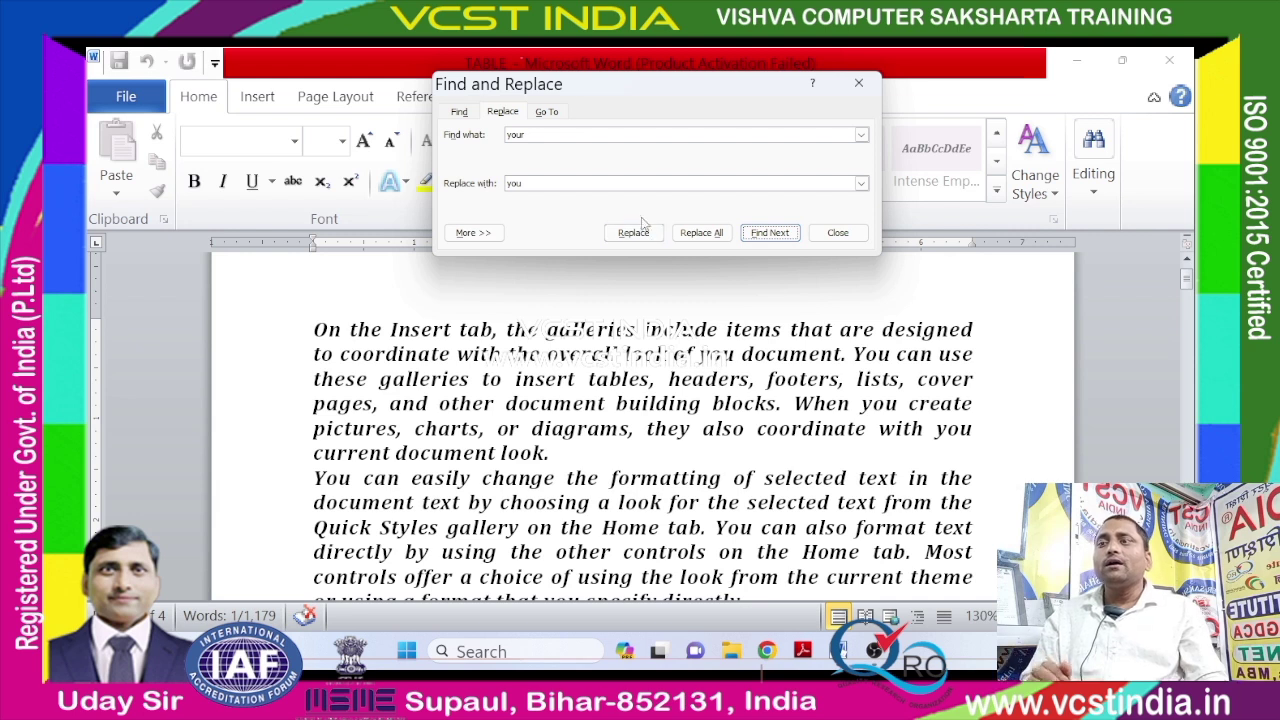
{"action": "left_click", "coordinate": [633, 232]}
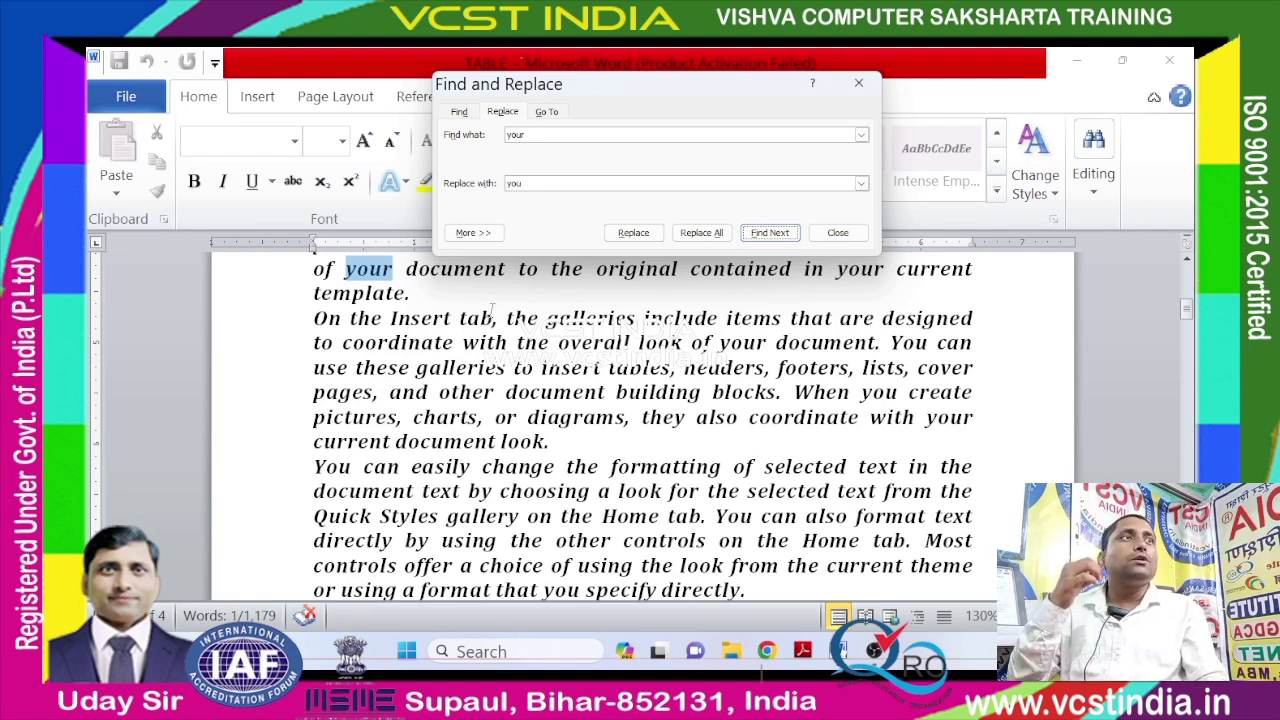
Replace all remaining 'your' with 'you' and acknowledge the 28 replacements message.
{"action": "left_click", "coordinate": [699, 235]}
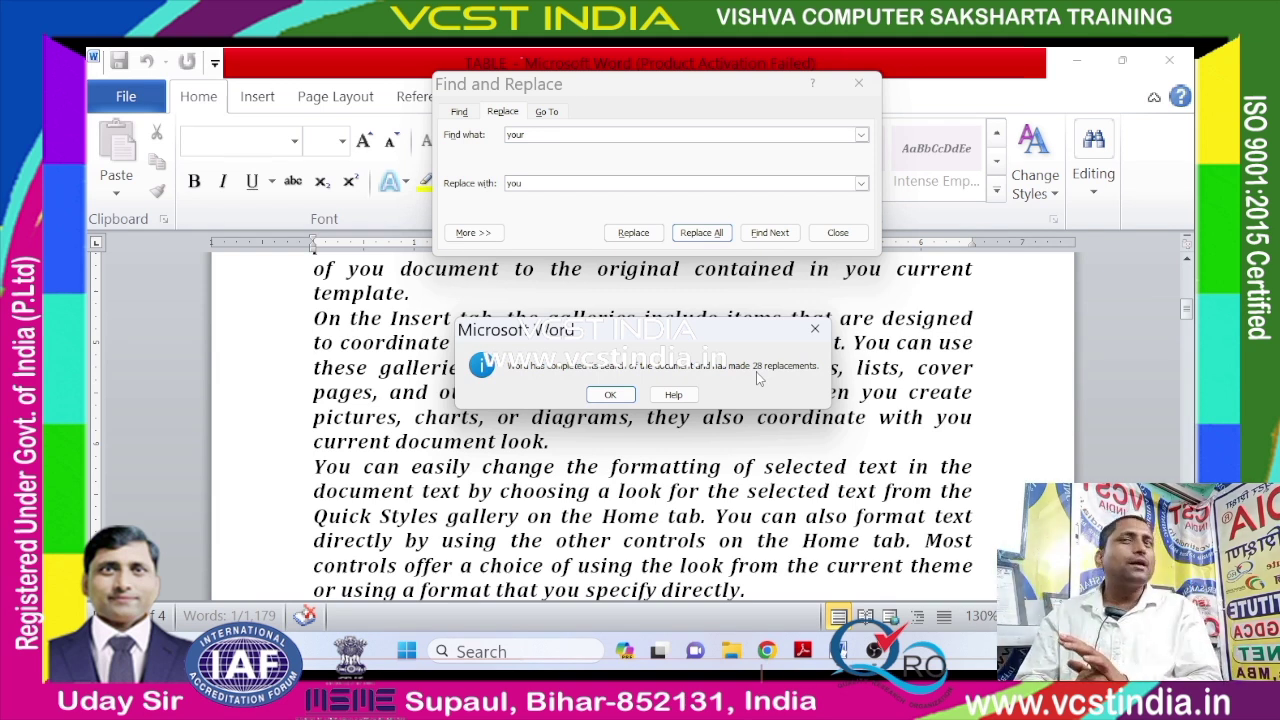
{"action": "left_click", "coordinate": [610, 395]}
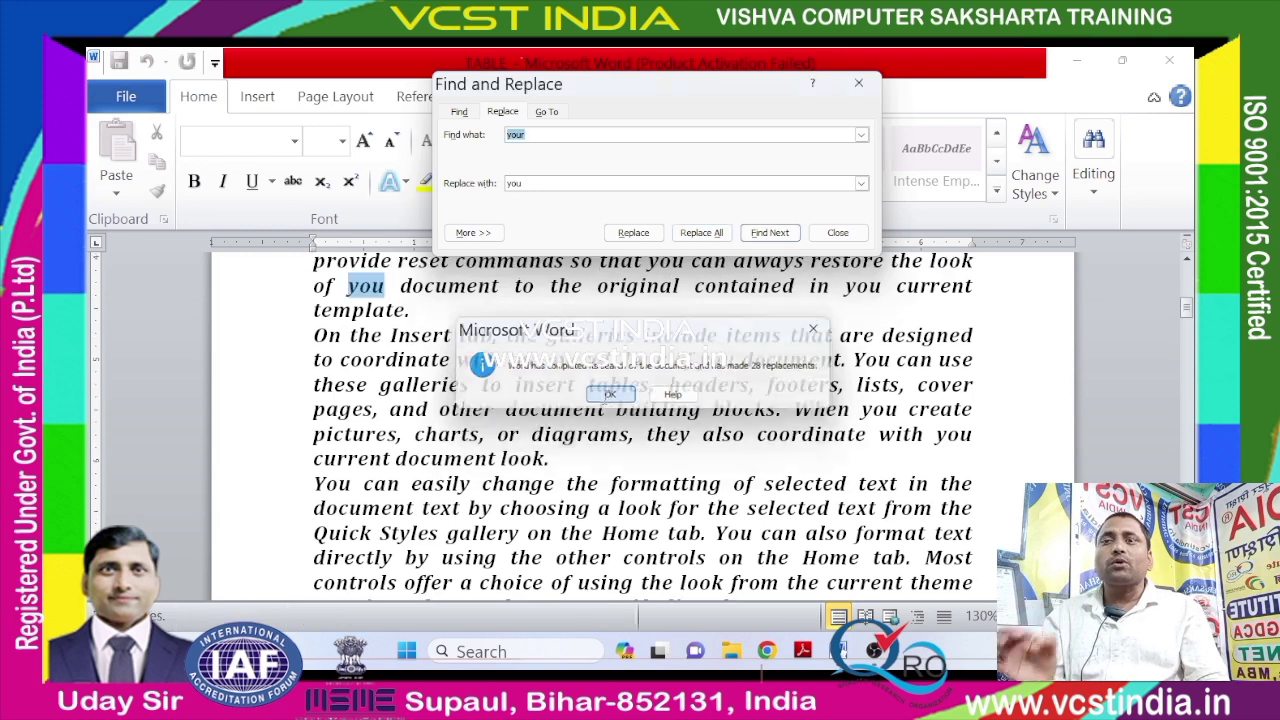
Close the Find and Replace dialog and return to the document text.
{"action": "left_click", "coordinate": [835, 232]}
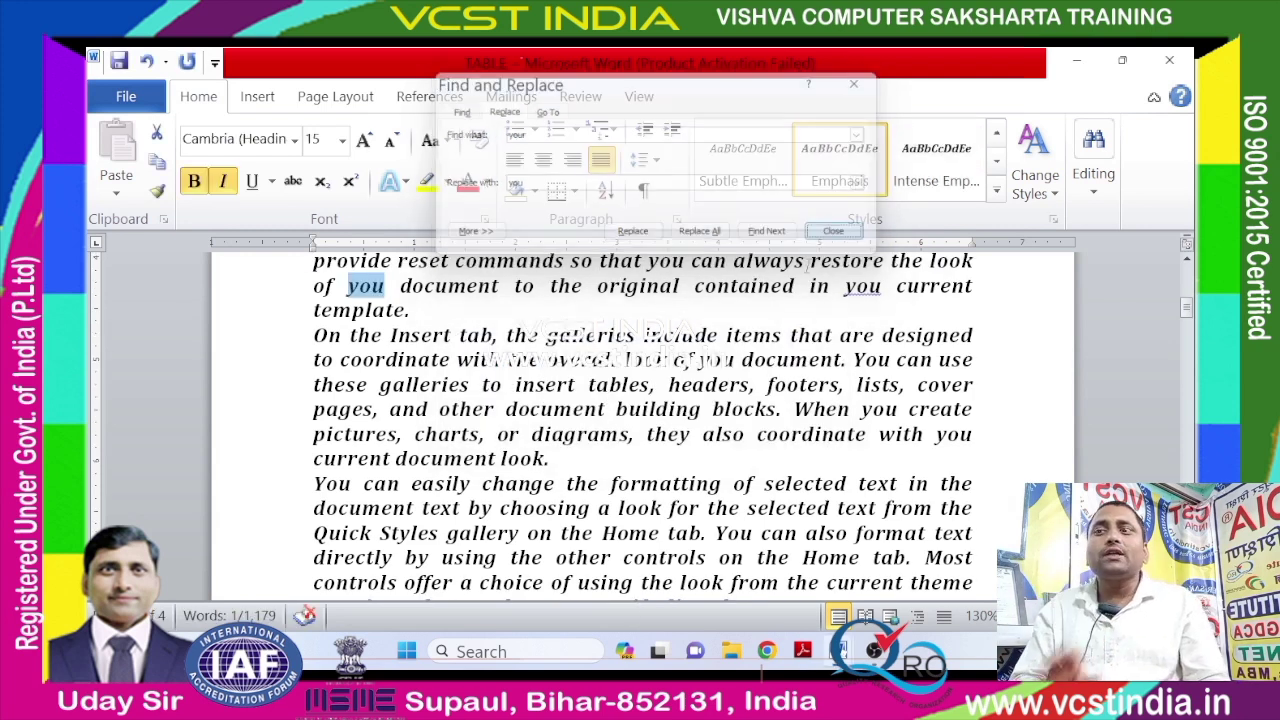
{"action": "scroll", "coordinate": [720, 425], "scroll_direction": "up", "scroll_amount": 3}
{"action": "scroll", "coordinate": [720, 425], "scroll_direction": "down", "scroll_amount": 3}
{"action": "scroll", "coordinate": [720, 425], "scroll_direction": "up", "scroll_amount": 1}
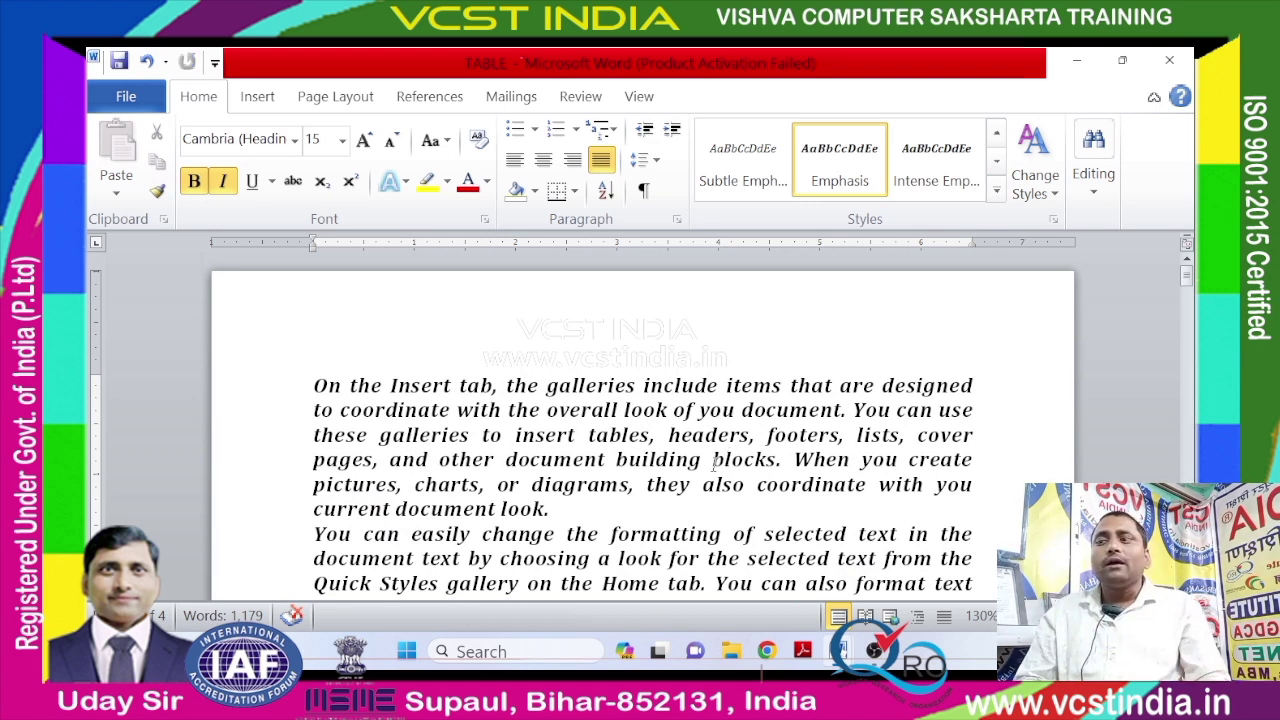
Select the whole 1,179-word document with Editing > Select > Select All.
{"action": "left_click", "coordinate": [1094, 200]}
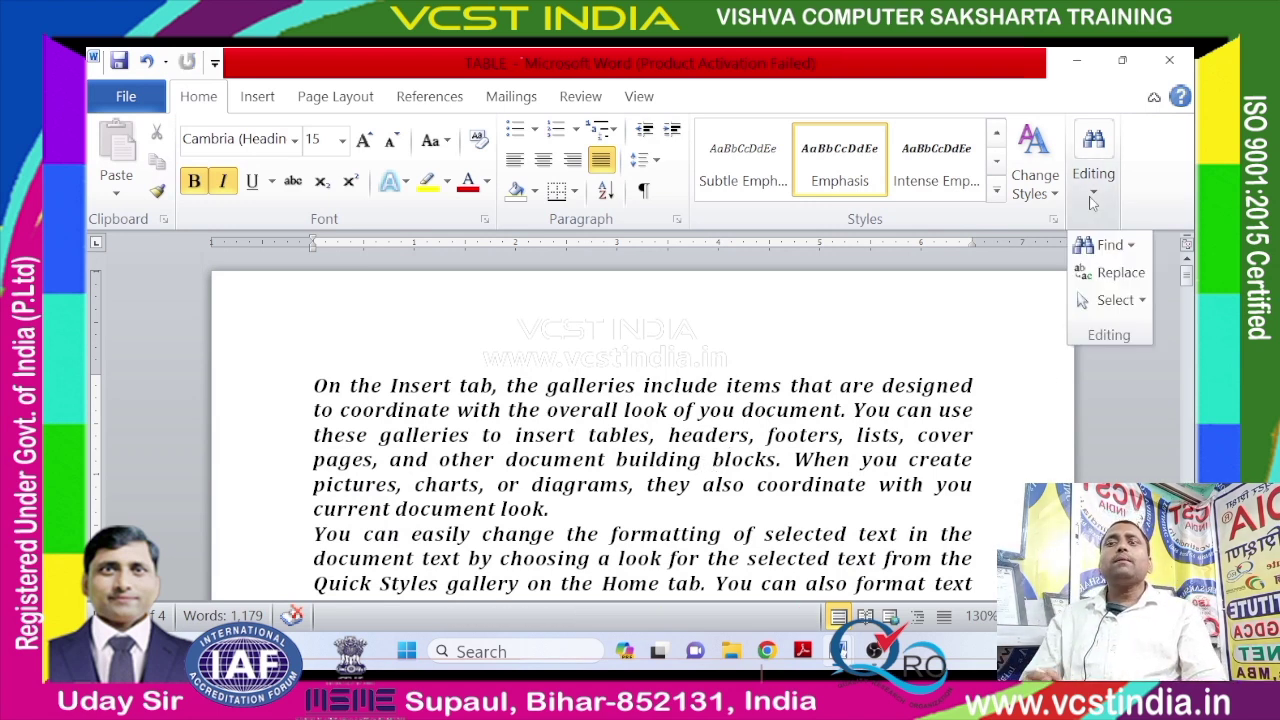
{"action": "left_click", "coordinate": [1104, 302]}
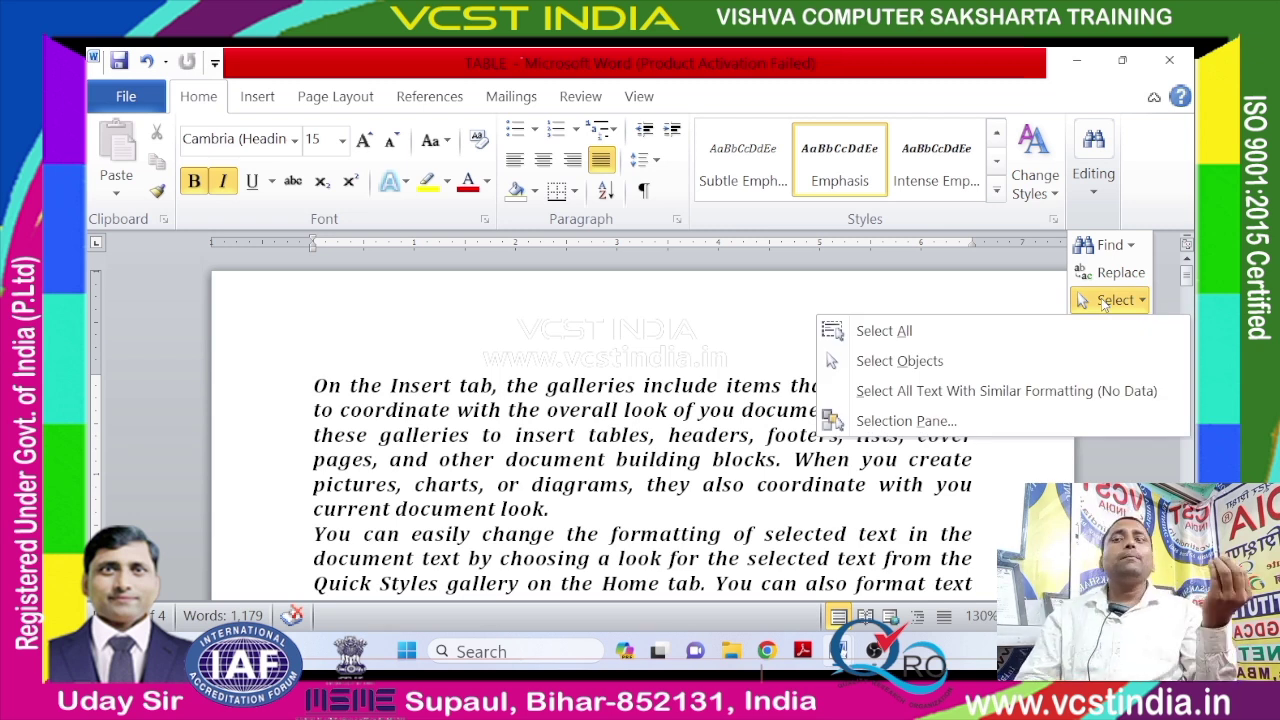
{"action": "left_click", "coordinate": [919, 343]}
Scroll through the document to check the selection, then bring up the Editing > Select options again.
{"action": "scroll", "coordinate": [856, 405], "scroll_direction": "down", "scroll_amount": 4}
{"action": "scroll", "coordinate": [856, 405], "scroll_direction": "down", "scroll_amount": 3}
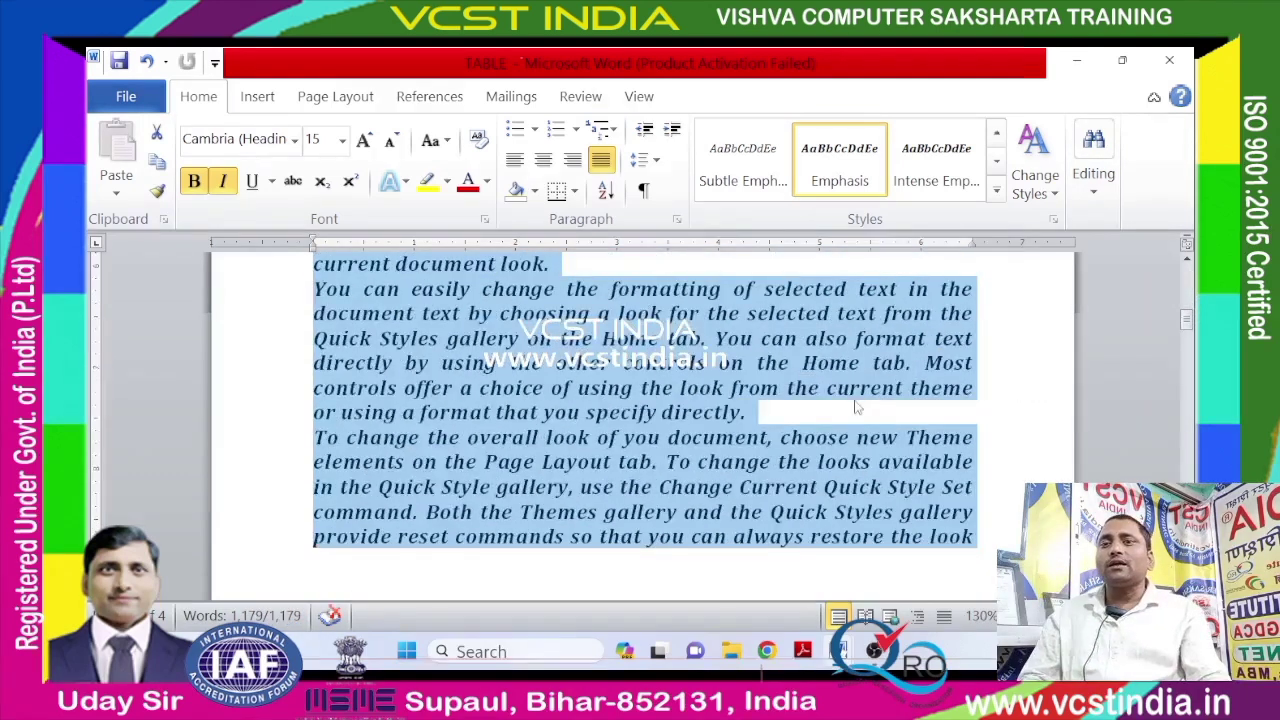
{"action": "scroll", "coordinate": [858, 402], "scroll_direction": "down", "scroll_amount": 3}
{"action": "scroll", "coordinate": [860, 400], "scroll_direction": "down", "scroll_amount": 3}
{"action": "scroll", "coordinate": [862, 397], "scroll_direction": "down", "scroll_amount": 3}
{"action": "scroll", "coordinate": [862, 397], "scroll_direction": "down", "scroll_amount": 3}
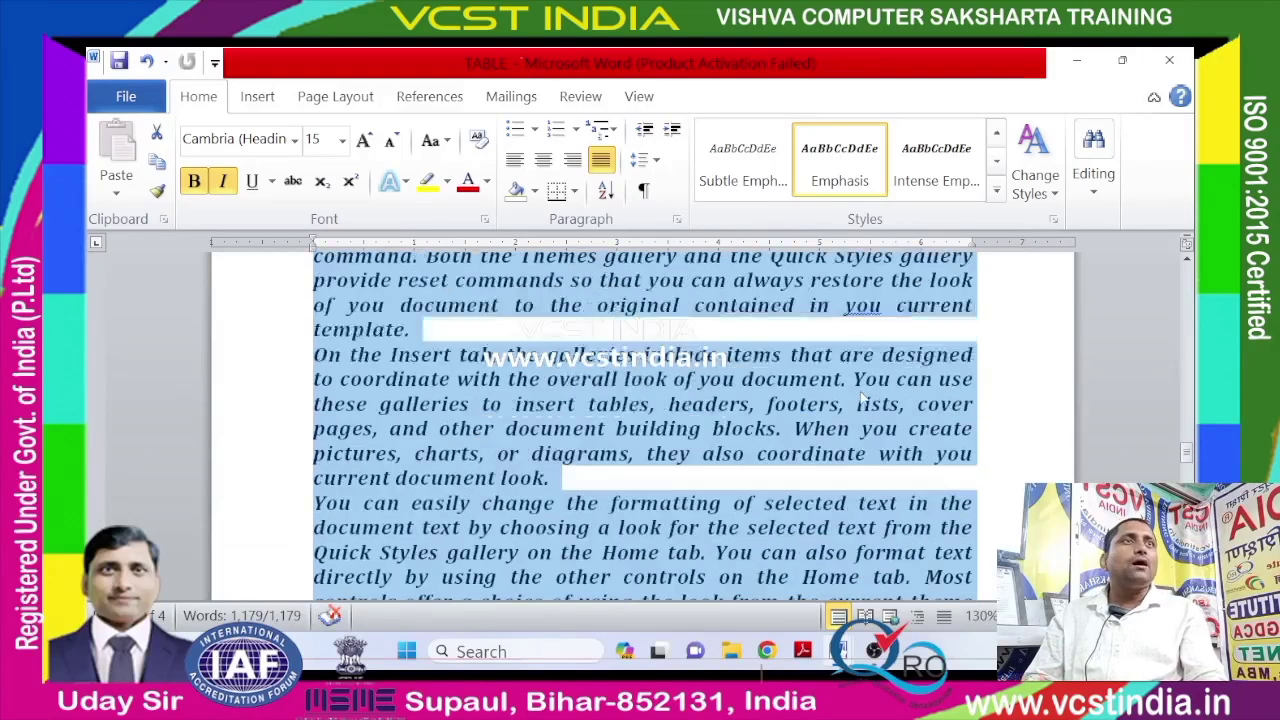
{"action": "scroll", "coordinate": [862, 394], "scroll_direction": "down", "scroll_amount": 3}
{"action": "scroll", "coordinate": [863, 390], "scroll_direction": "down", "scroll_amount": 3}
{"action": "scroll", "coordinate": [864, 386], "scroll_direction": "down", "scroll_amount": 3}
{"action": "scroll", "coordinate": [864, 386], "scroll_direction": "down", "scroll_amount": 3}
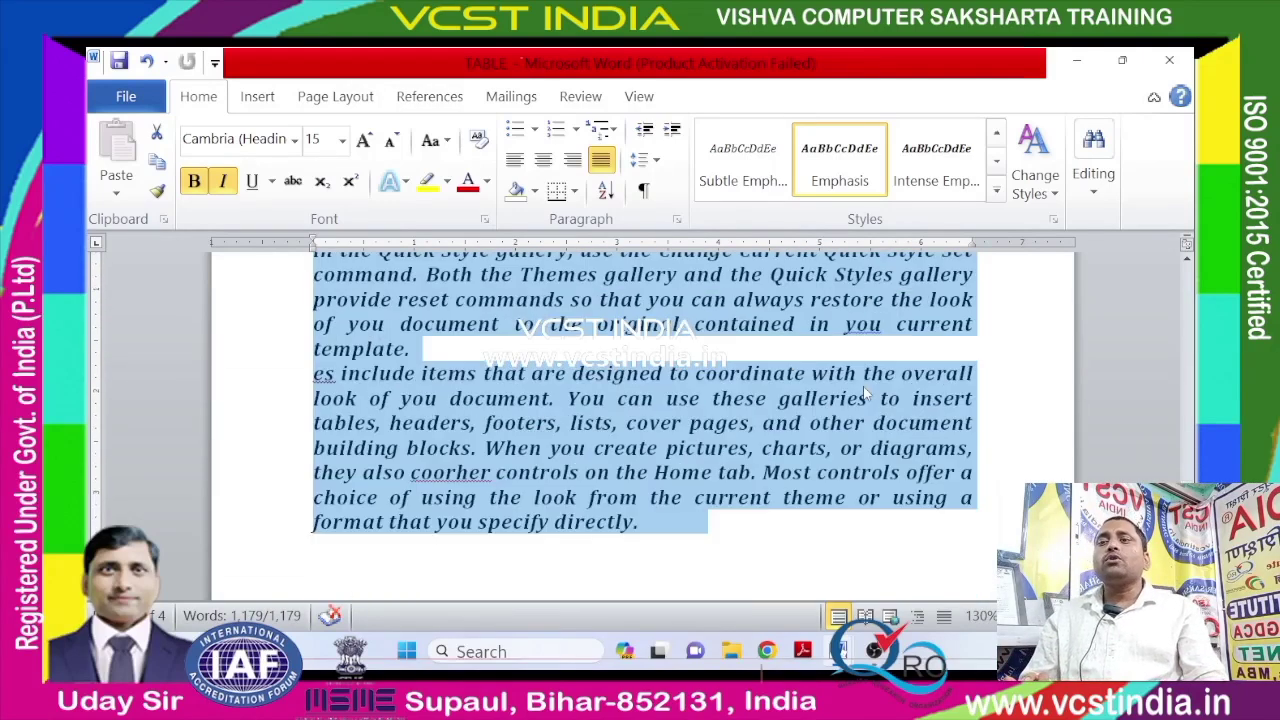
{"action": "scroll", "coordinate": [862, 388], "scroll_direction": "down", "scroll_amount": 3}
{"action": "scroll", "coordinate": [860, 389], "scroll_direction": "down", "scroll_amount": 3}
{"action": "scroll", "coordinate": [856, 390], "scroll_direction": "down", "scroll_amount": 3}
{"action": "scroll", "coordinate": [856, 390], "scroll_direction": "up", "scroll_amount": 1}
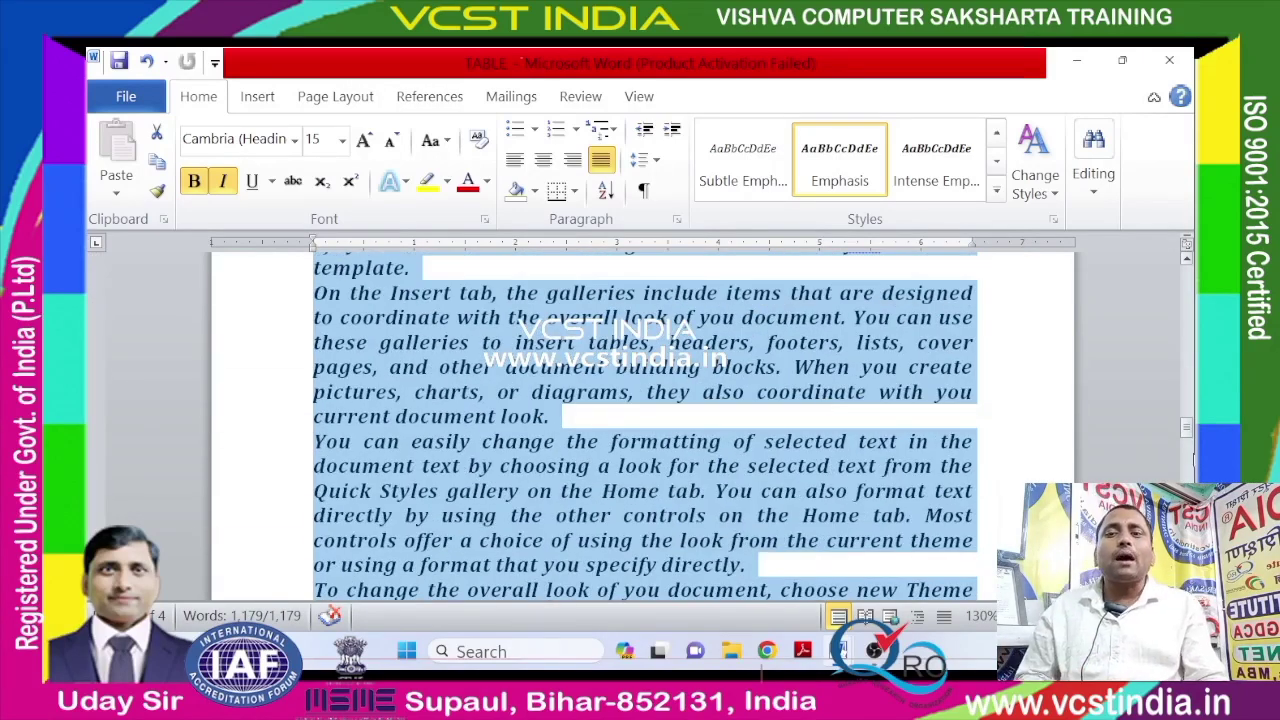
{"action": "left_click_drag", "start_coordinate": [1187, 435], "coordinate": [1170, 219]}
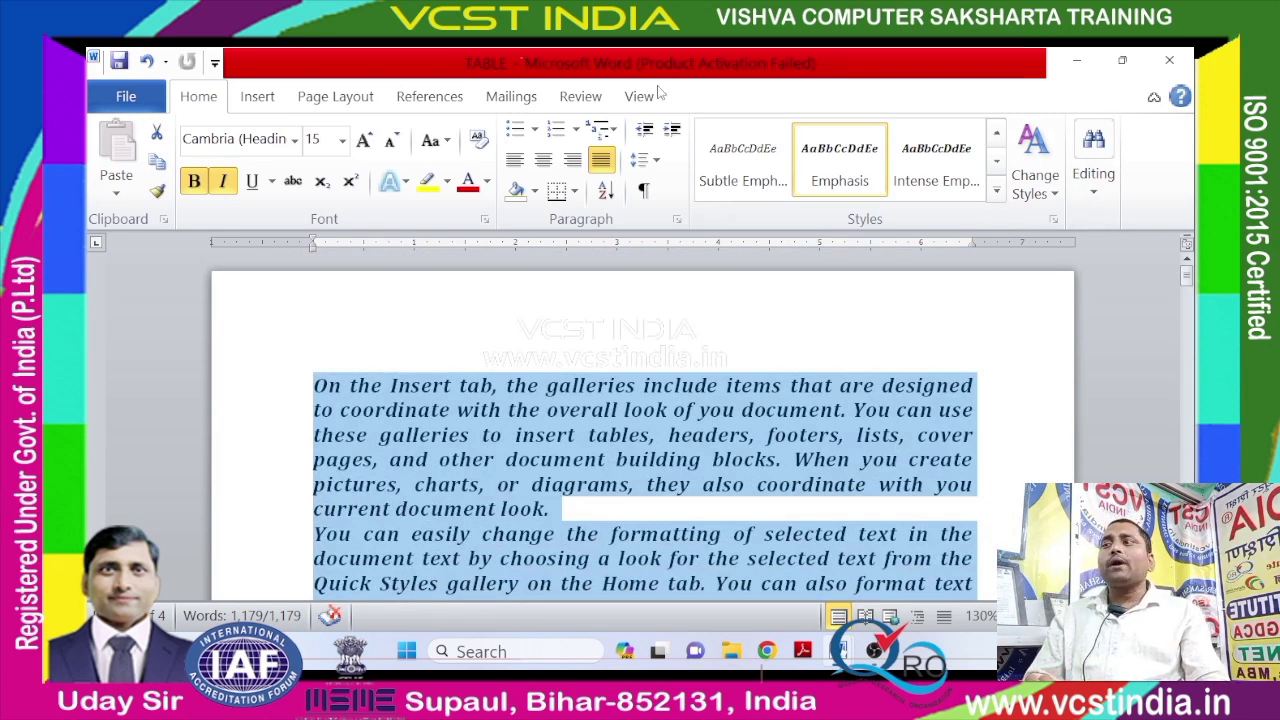
{"action": "left_click", "coordinate": [1090, 190]}
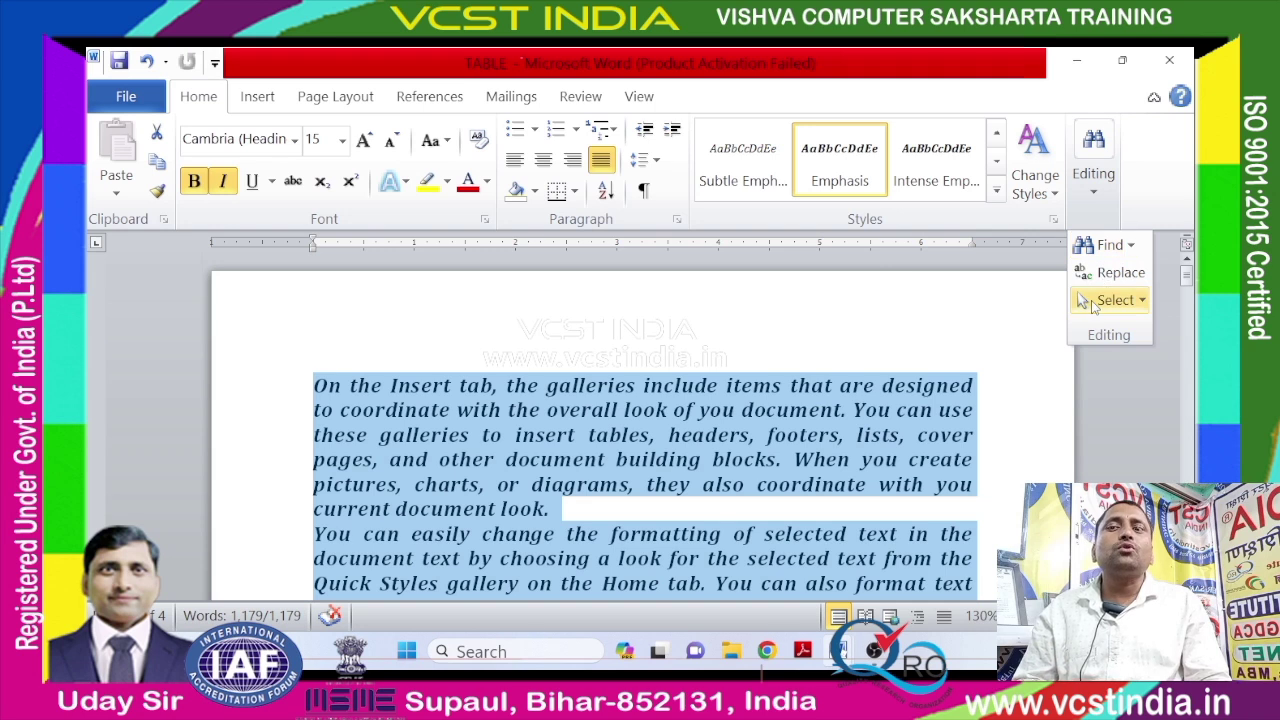
{"action": "left_click", "coordinate": [1092, 306]}
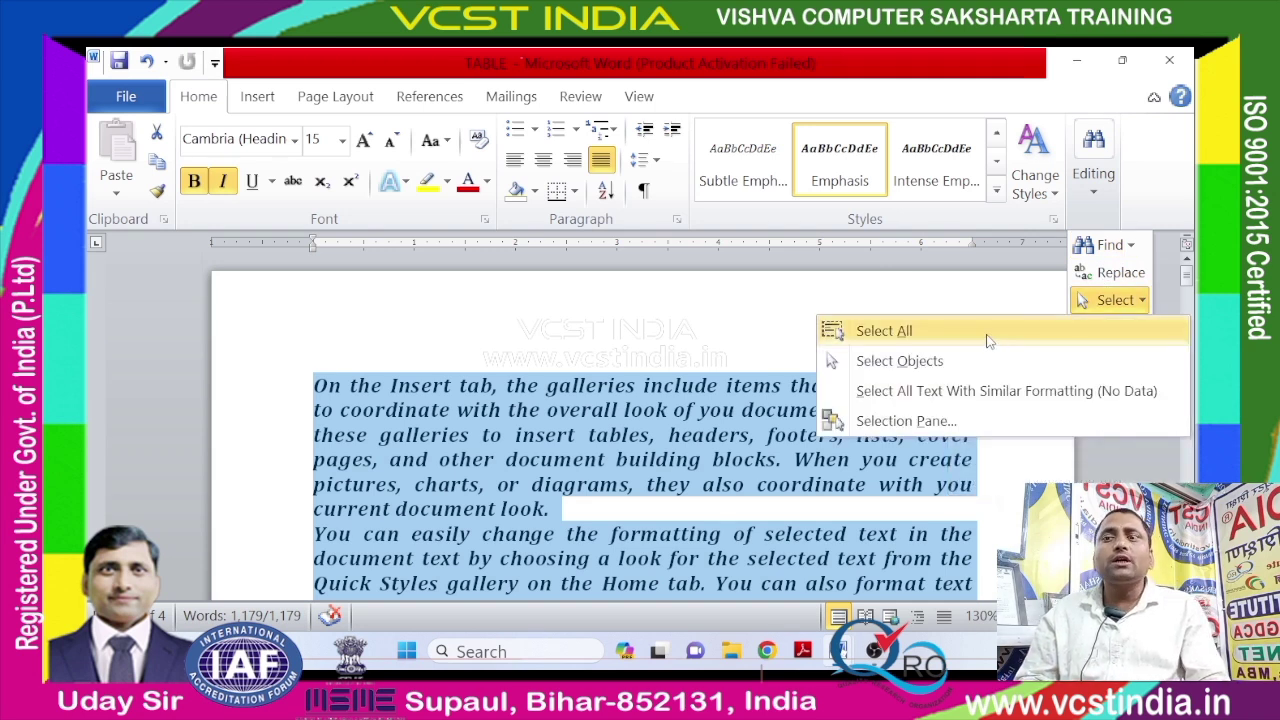
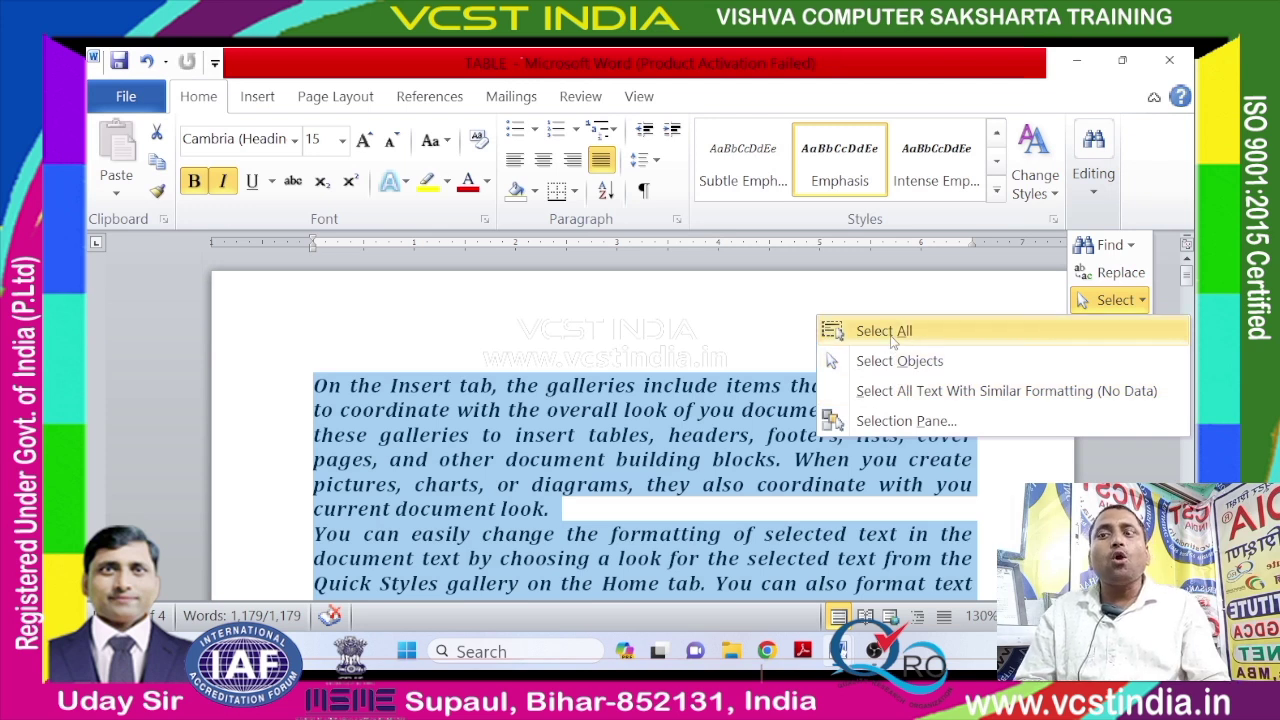
Deselect the body text and turn on Select Objects mode from Editing > Select.
{"action": "left_click", "coordinate": [884, 331]}
{"action": "left_click", "coordinate": [1000, 300]}
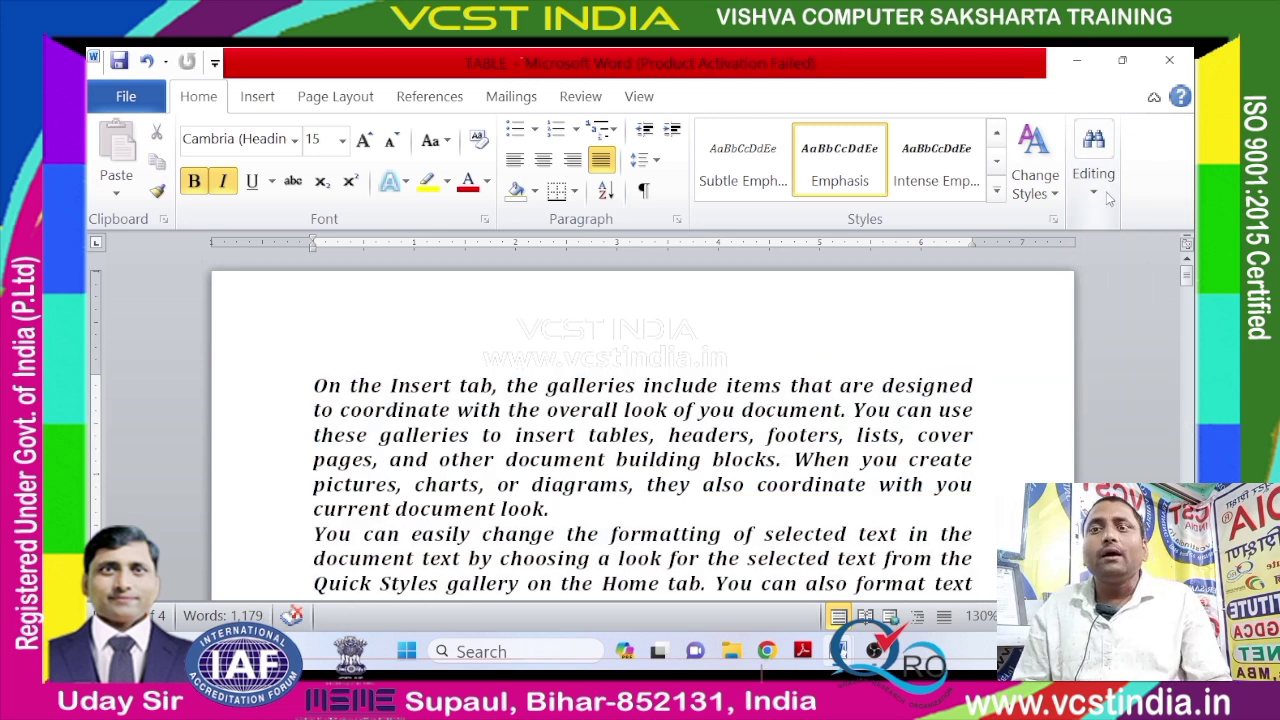
{"action": "left_click", "coordinate": [1095, 195]}
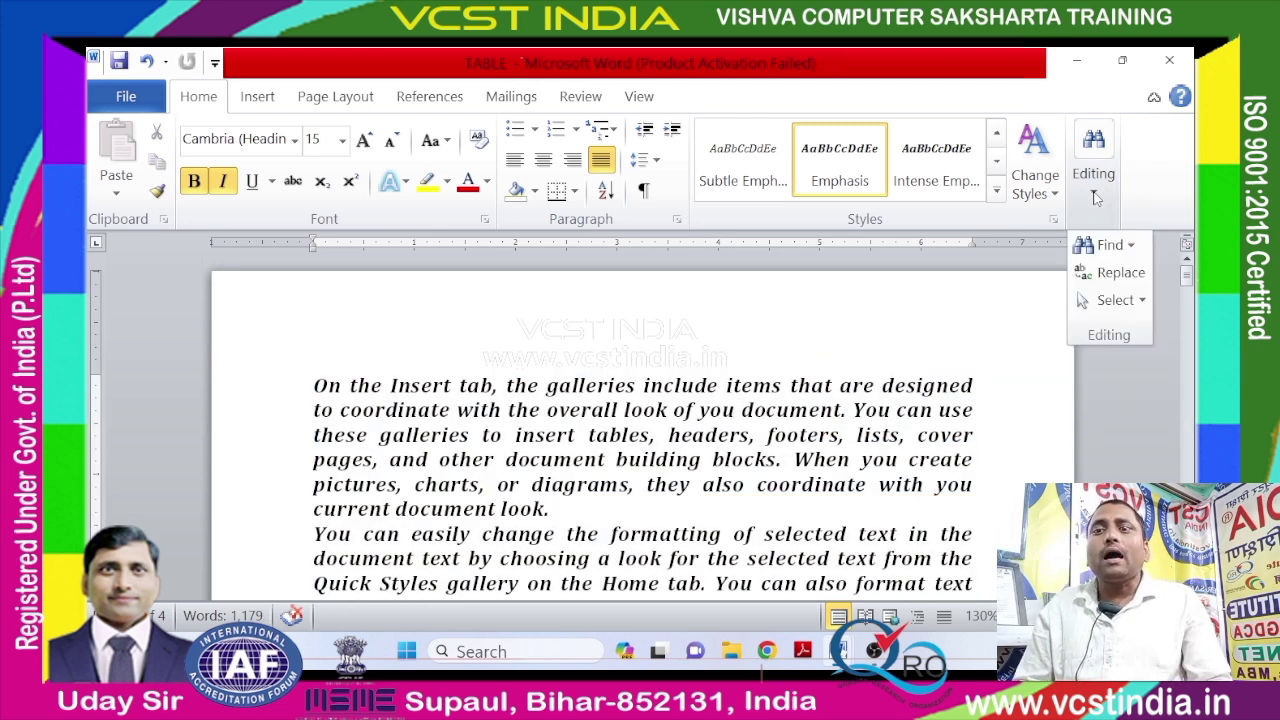
{"action": "left_click", "coordinate": [1110, 300]}
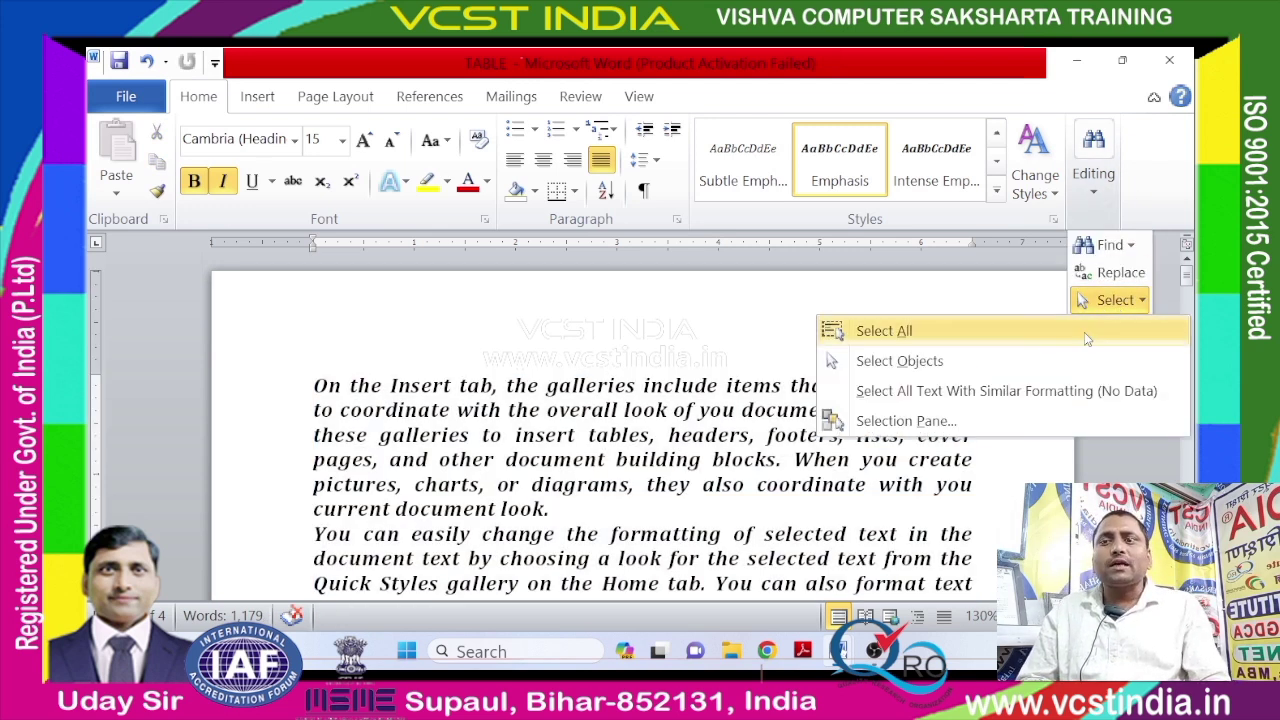
{"action": "left_click", "coordinate": [966, 371]}
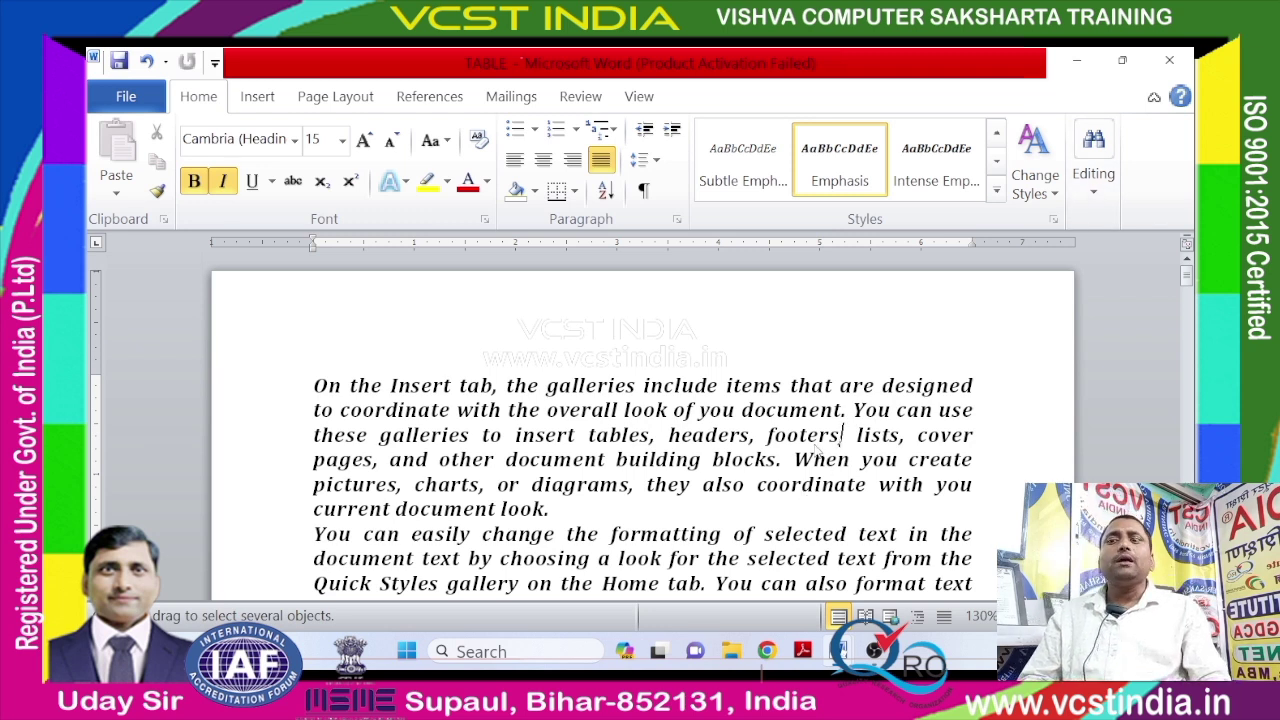
{"action": "scroll", "coordinate": [816, 449], "scroll_direction": "down", "scroll_amount": 3}
{"action": "scroll", "coordinate": [816, 449], "scroll_direction": "down", "scroll_amount": 2}
{"action": "scroll", "coordinate": [816, 449], "scroll_direction": "down", "scroll_amount": 3}
{"action": "scroll", "coordinate": [816, 449], "scroll_direction": "down", "scroll_amount": 2}
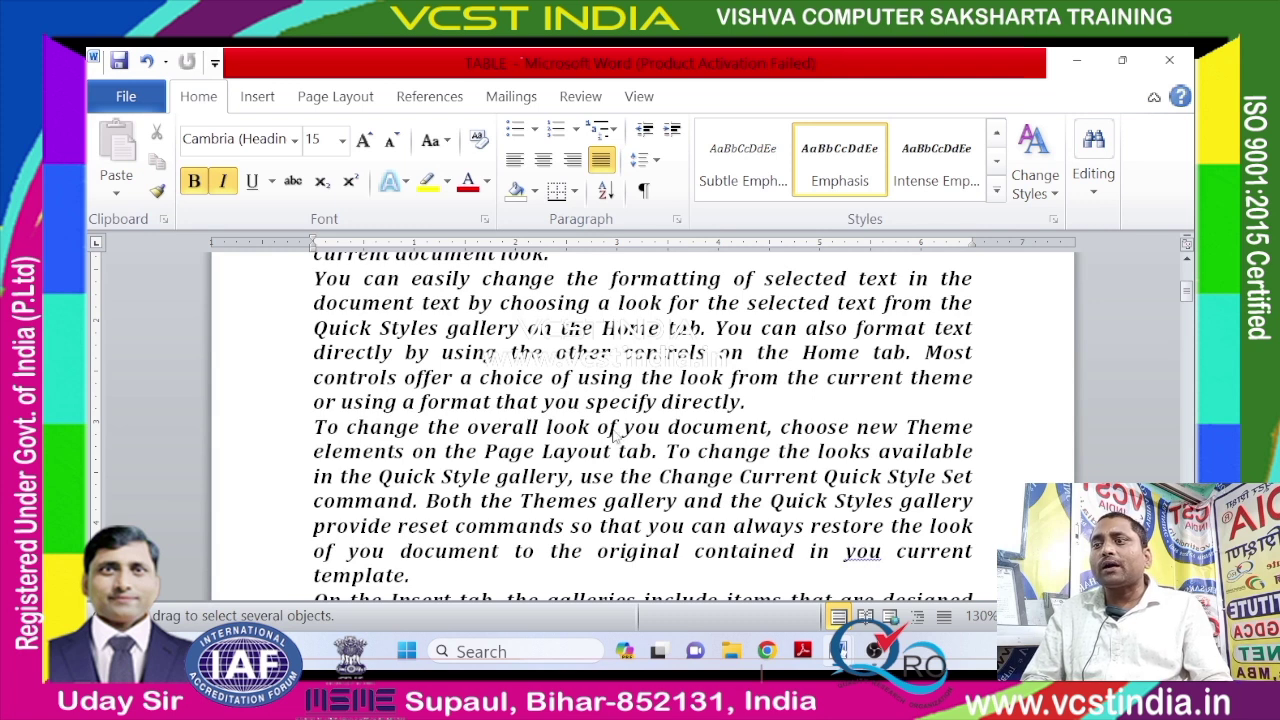
{"action": "left_click", "coordinate": [1093, 172]}
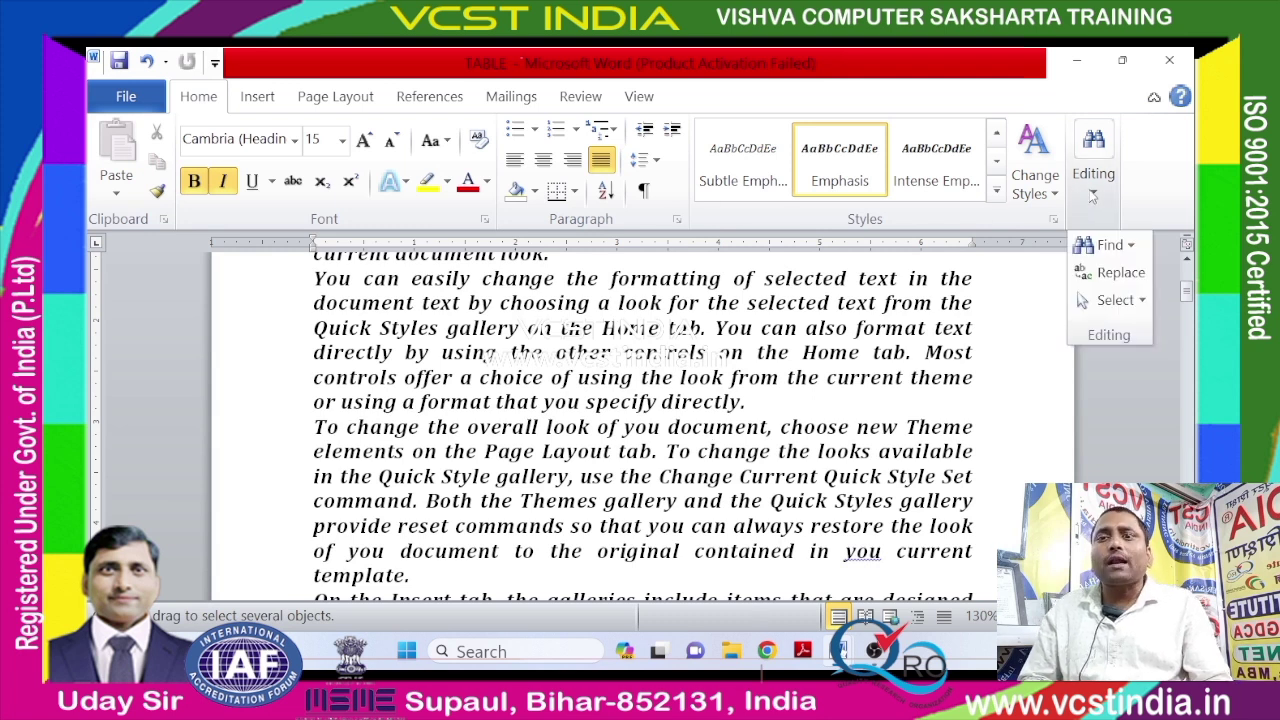
{"action": "left_click", "coordinate": [1098, 301]}
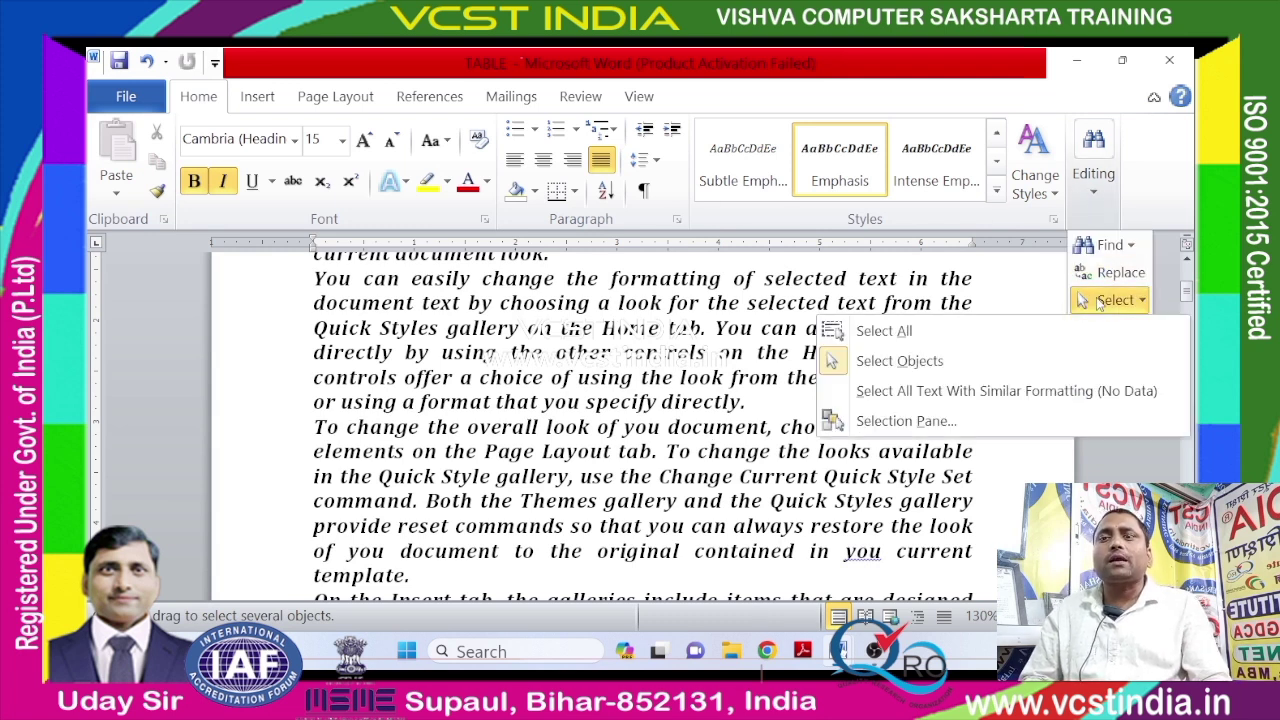
{"action": "left_click", "coordinate": [896, 335]}
{"action": "left_click", "coordinate": [789, 377]}
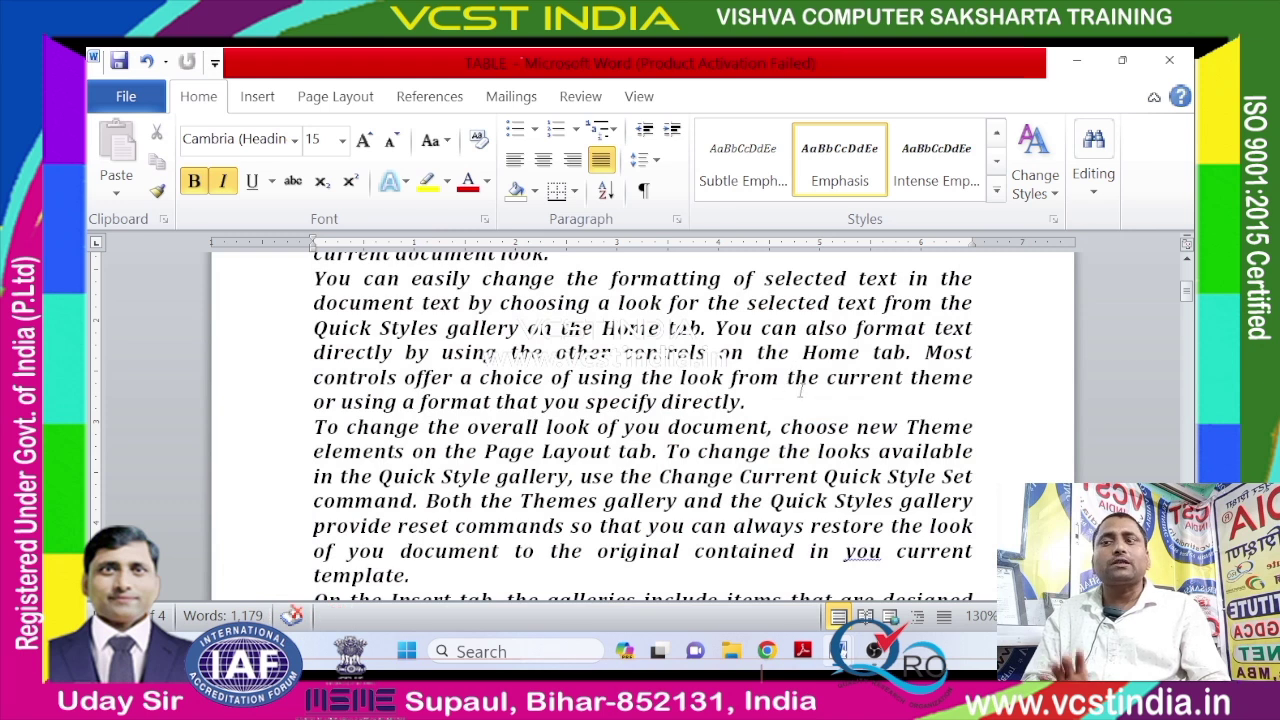
{"action": "left_click", "coordinate": [1093, 175]}
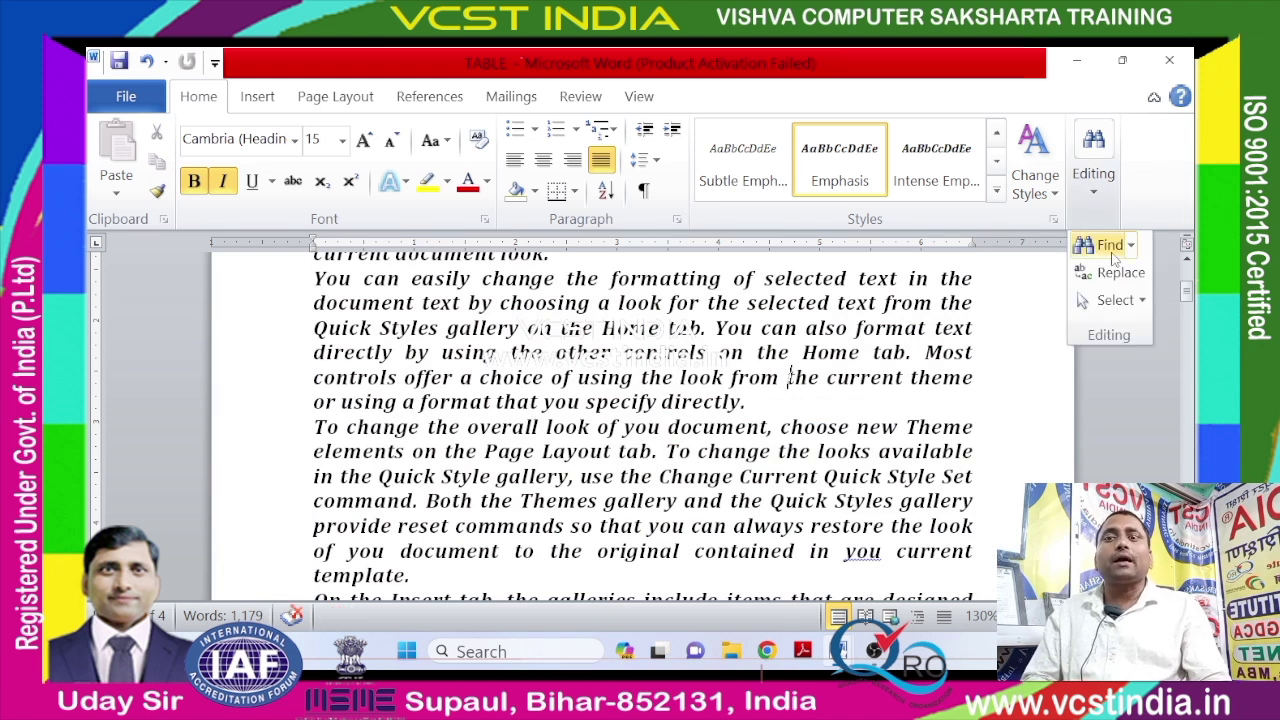
{"action": "left_click", "coordinate": [1115, 301]}
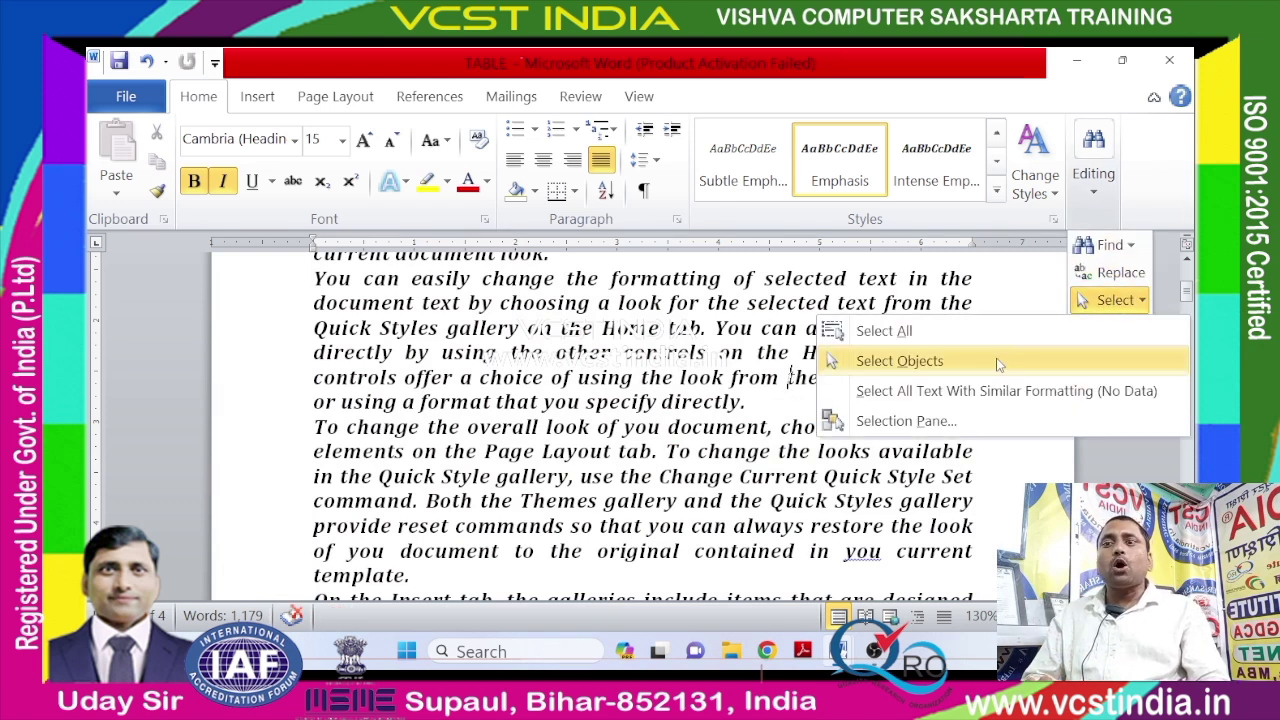
{"action": "left_click", "coordinate": [899, 361]}
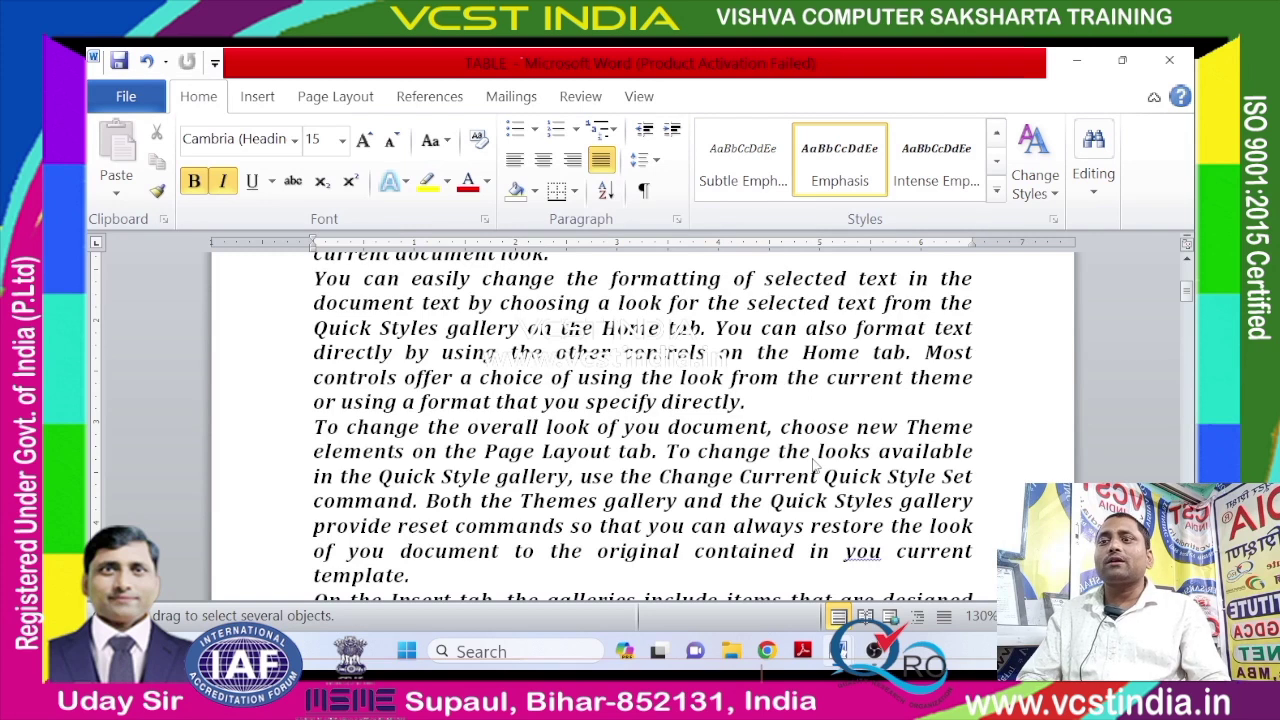
{"action": "type", "text": "cgb"}
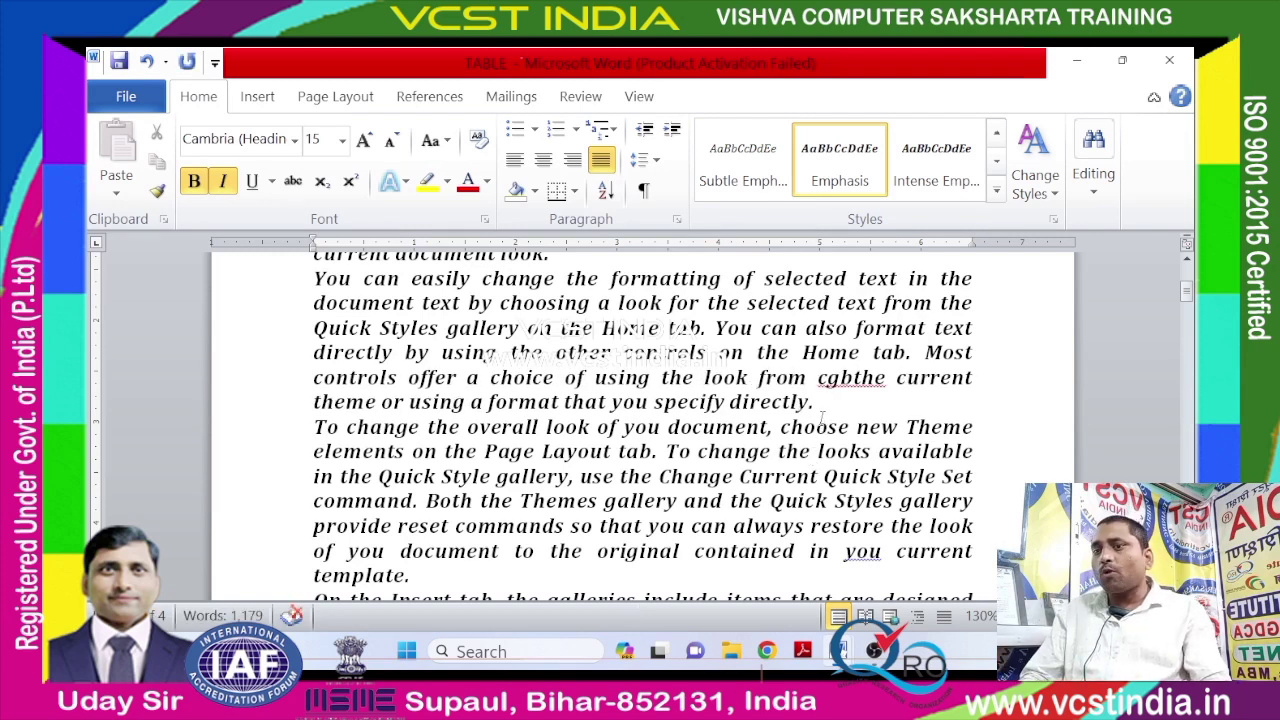
{"action": "key", "text": "BackSpace"}
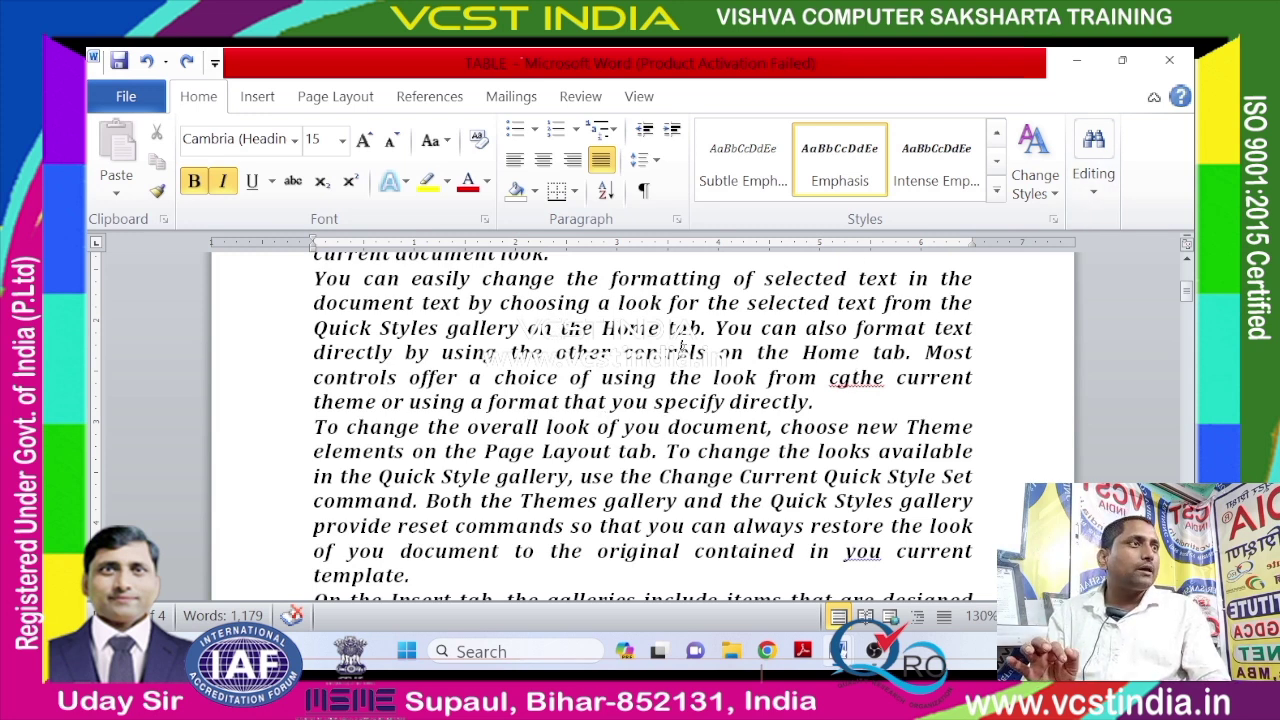
{"action": "left_click", "coordinate": [1093, 195]}
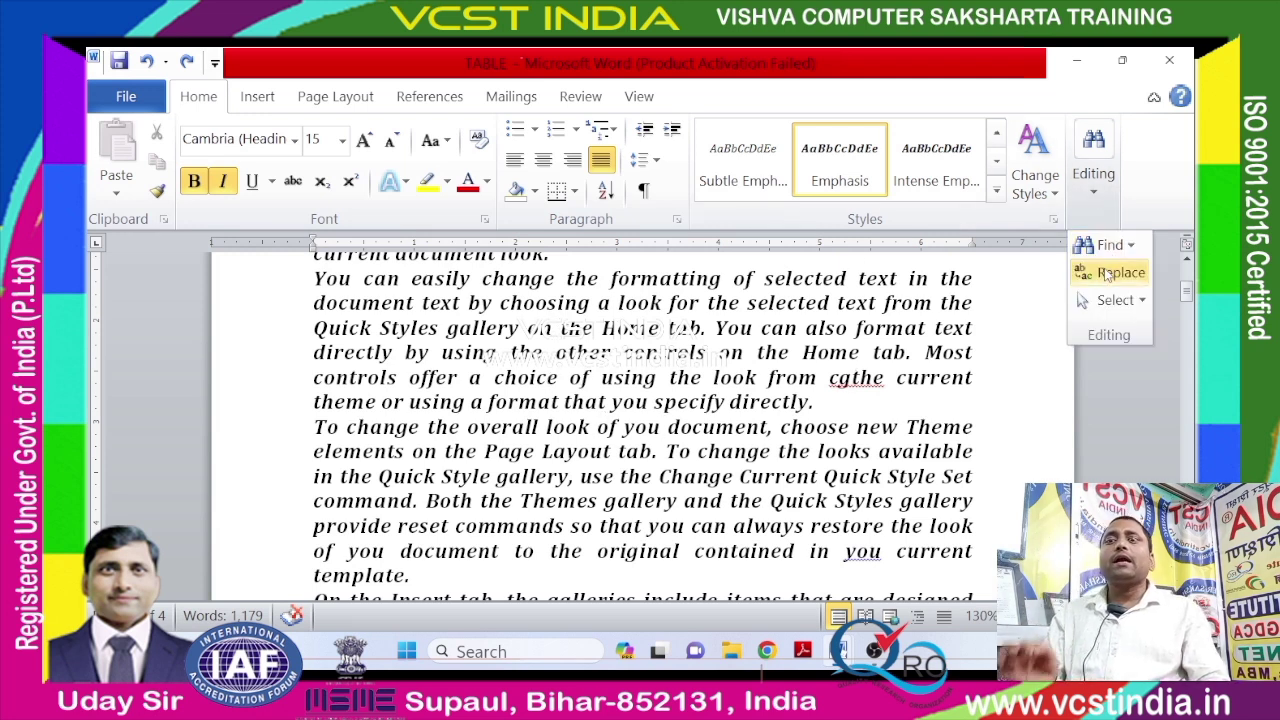
{"action": "left_click", "coordinate": [1112, 300]}
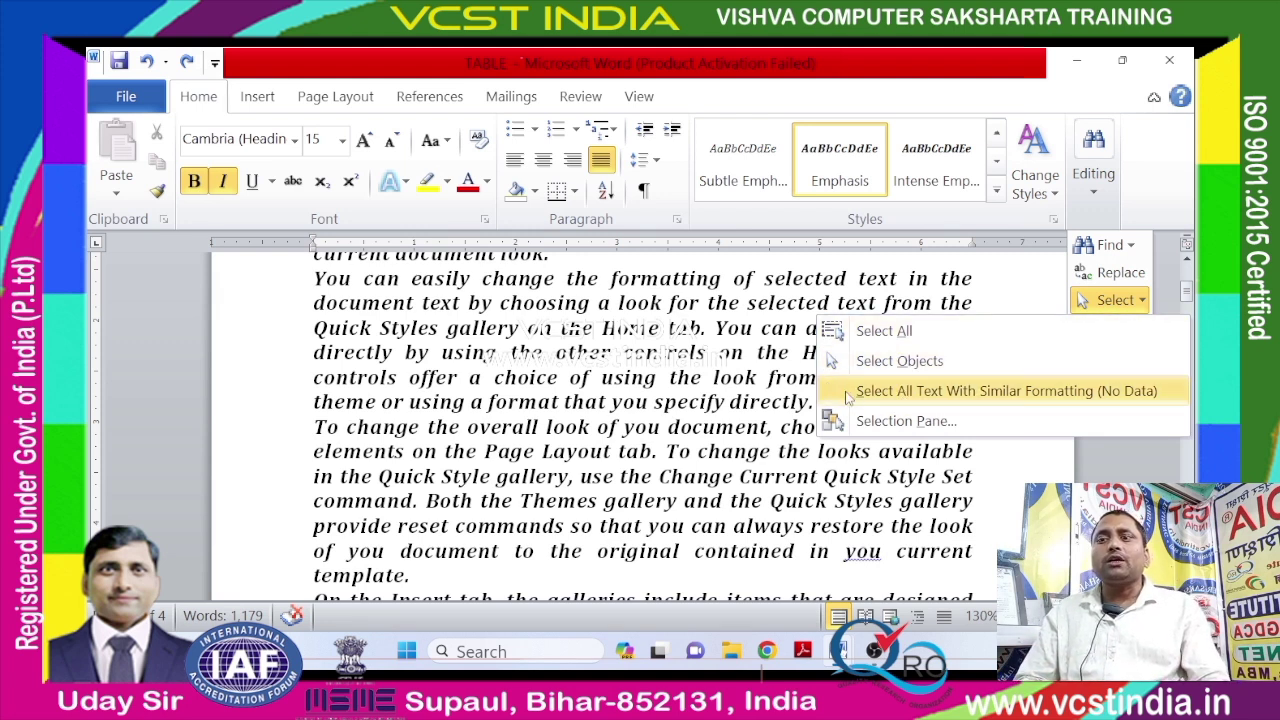
{"action": "left_click", "coordinate": [903, 363]}
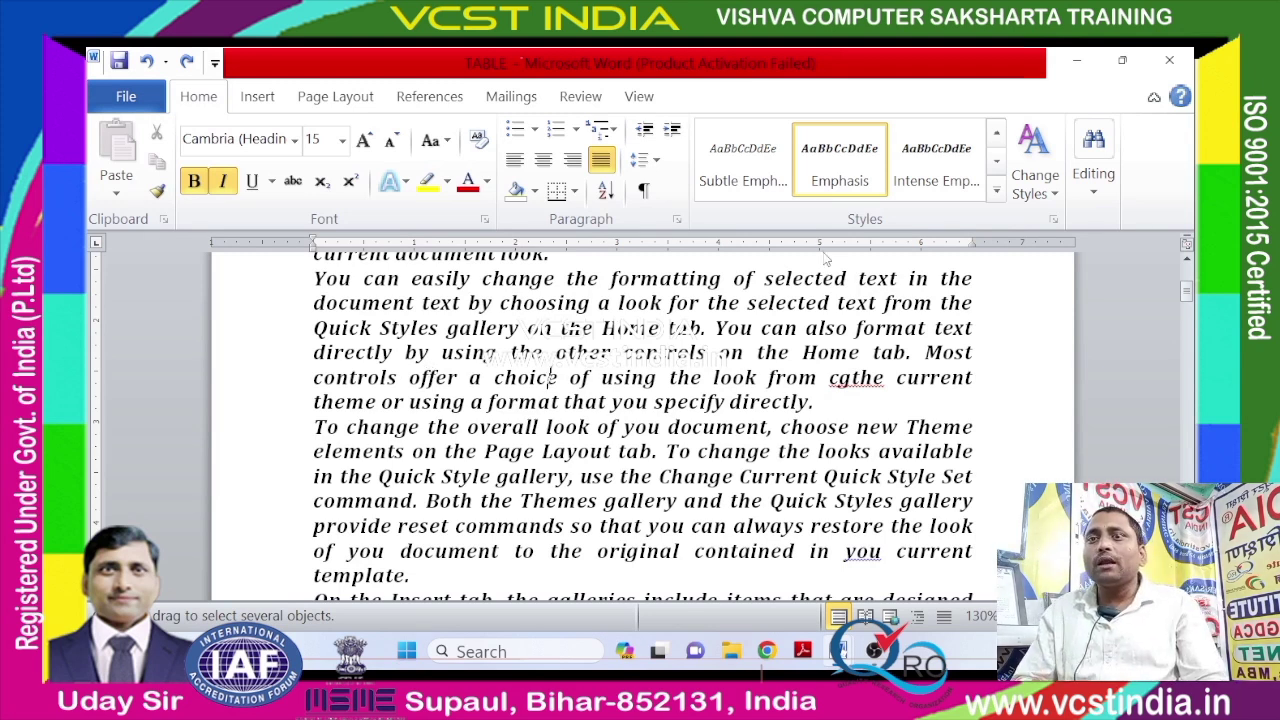
Toggle Select Objects, then reopen the Select dropdown showing Select All, Select Objects and Selection Pane.
{"action": "left_click", "coordinate": [1052, 194]}
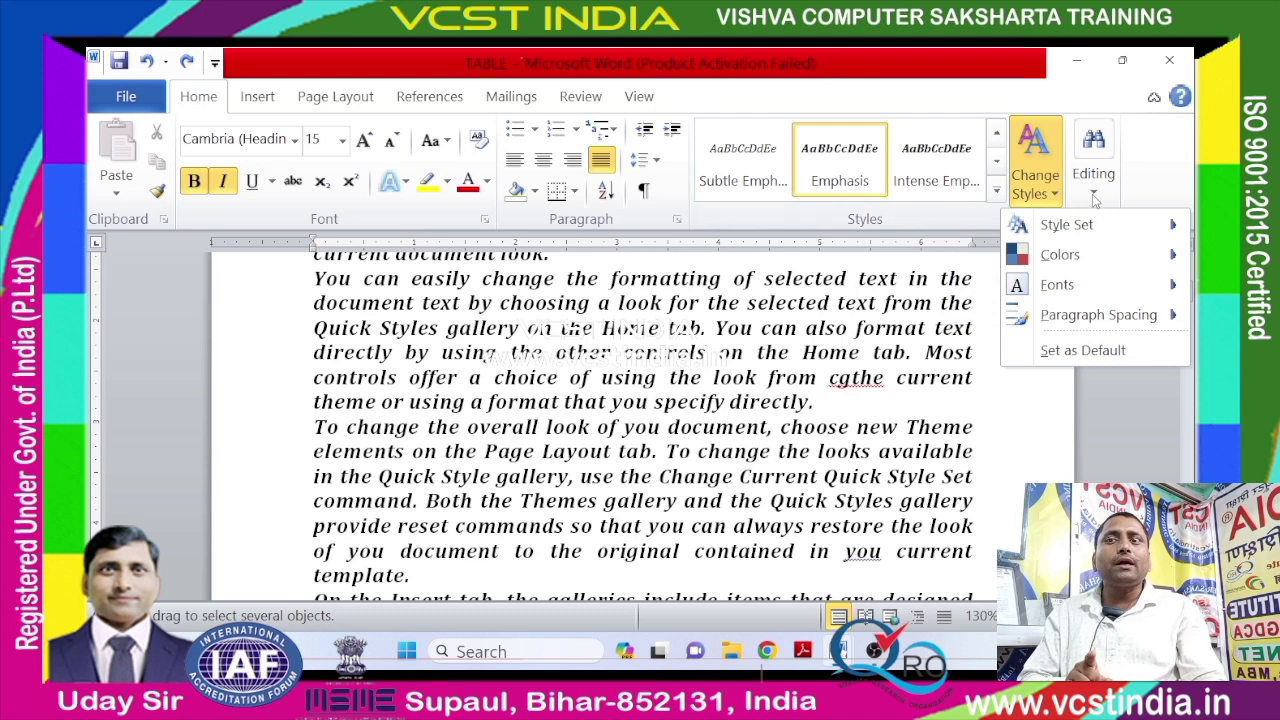
{"action": "left_click", "coordinate": [1093, 175]}
{"action": "left_click", "coordinate": [1108, 300]}
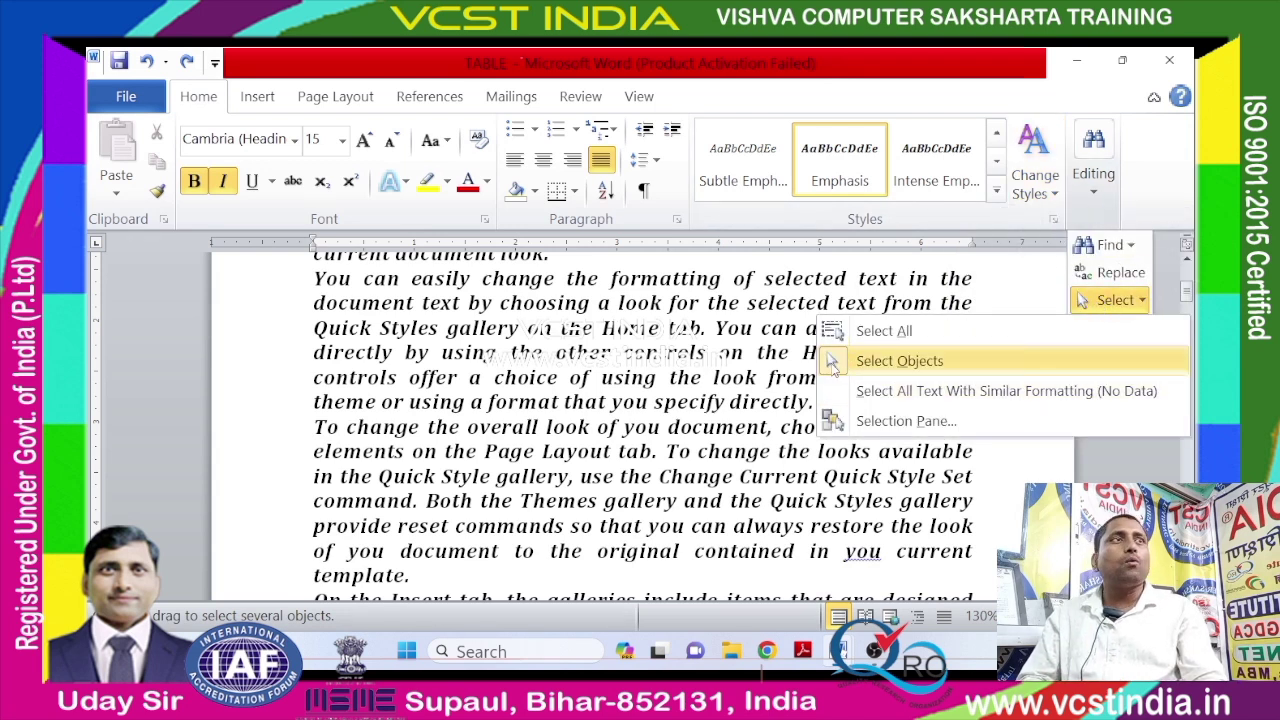
{"action": "left_click", "coordinate": [832, 362]}
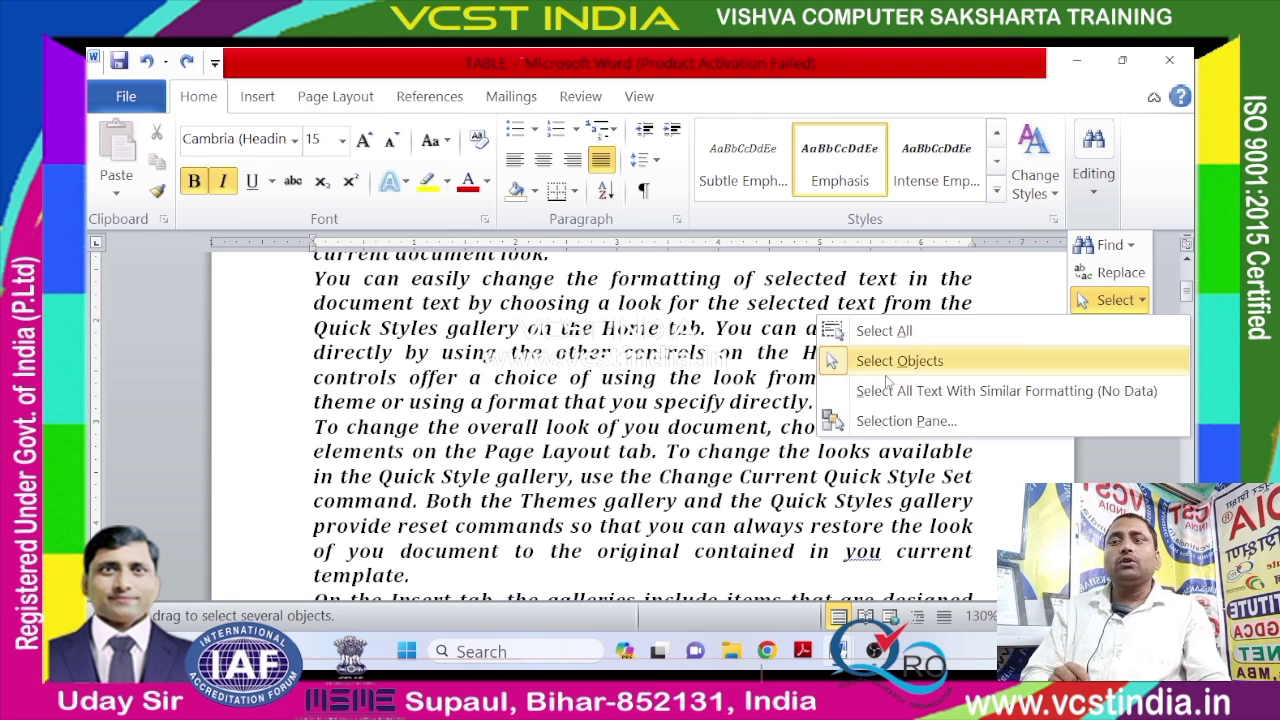
{"action": "left_click", "coordinate": [846, 362]}
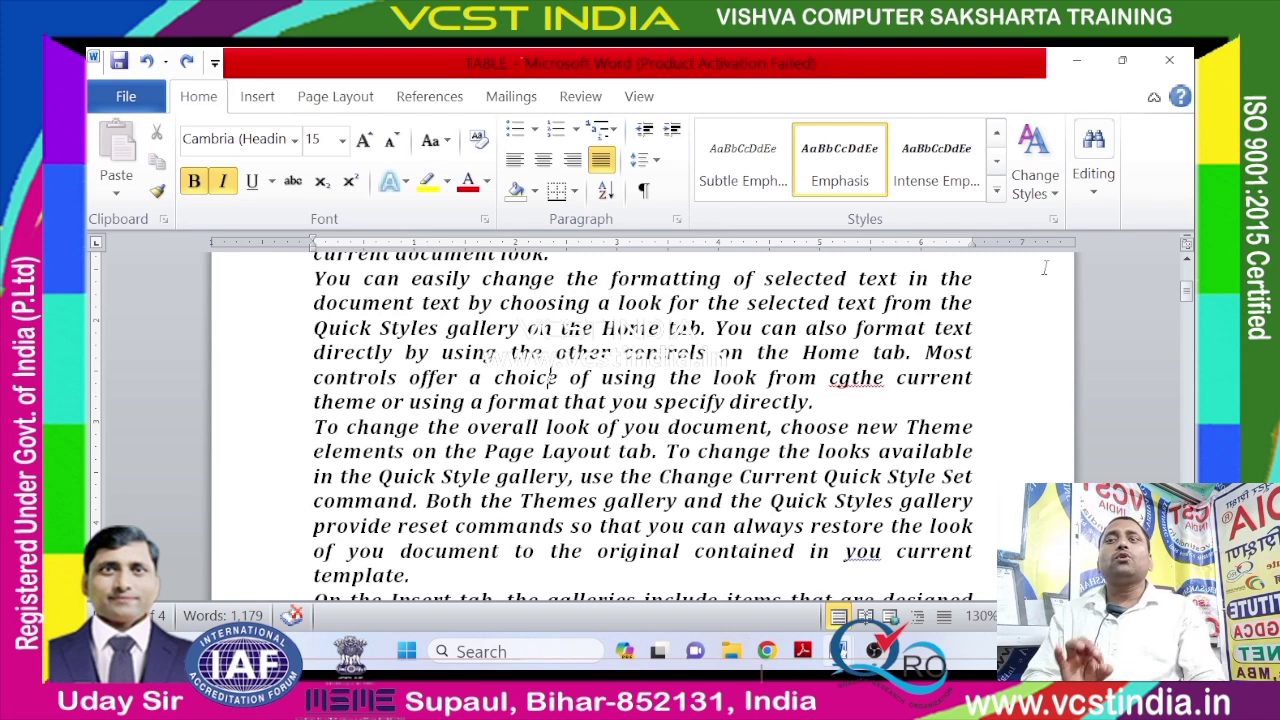
{"action": "left_click", "coordinate": [1078, 190]}
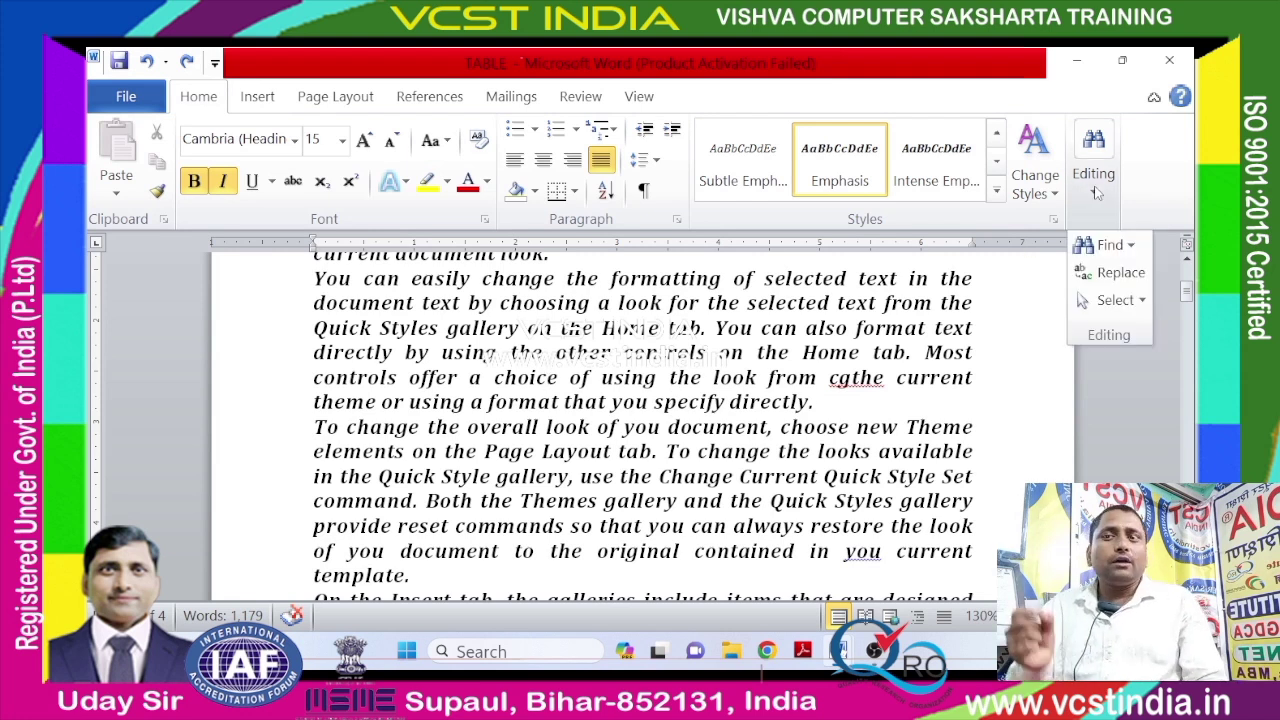
{"action": "left_click", "coordinate": [1112, 300]}
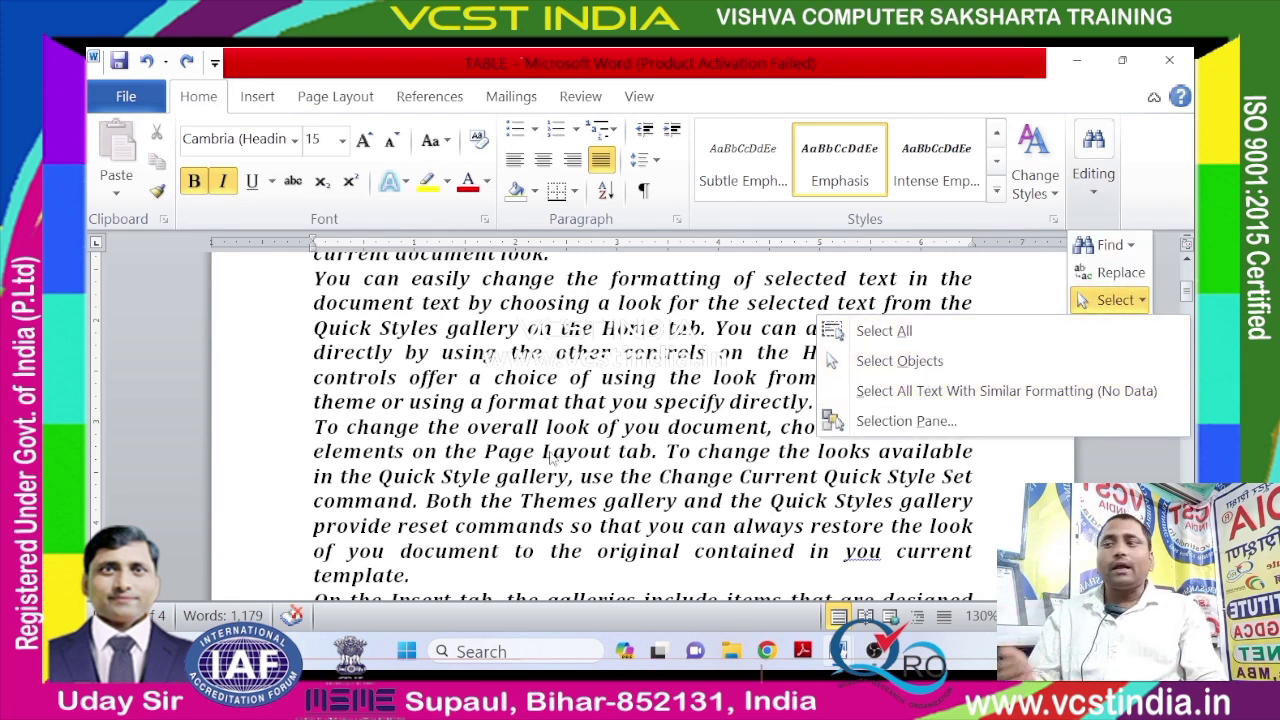
Select all content with Ctrl+A and delete it, leaving a blank page on the Home tab.
{"action": "key", "text": "Escape"}
{"action": "key", "text": "Escape"}
{"action": "key", "text": "ctrl+a"}
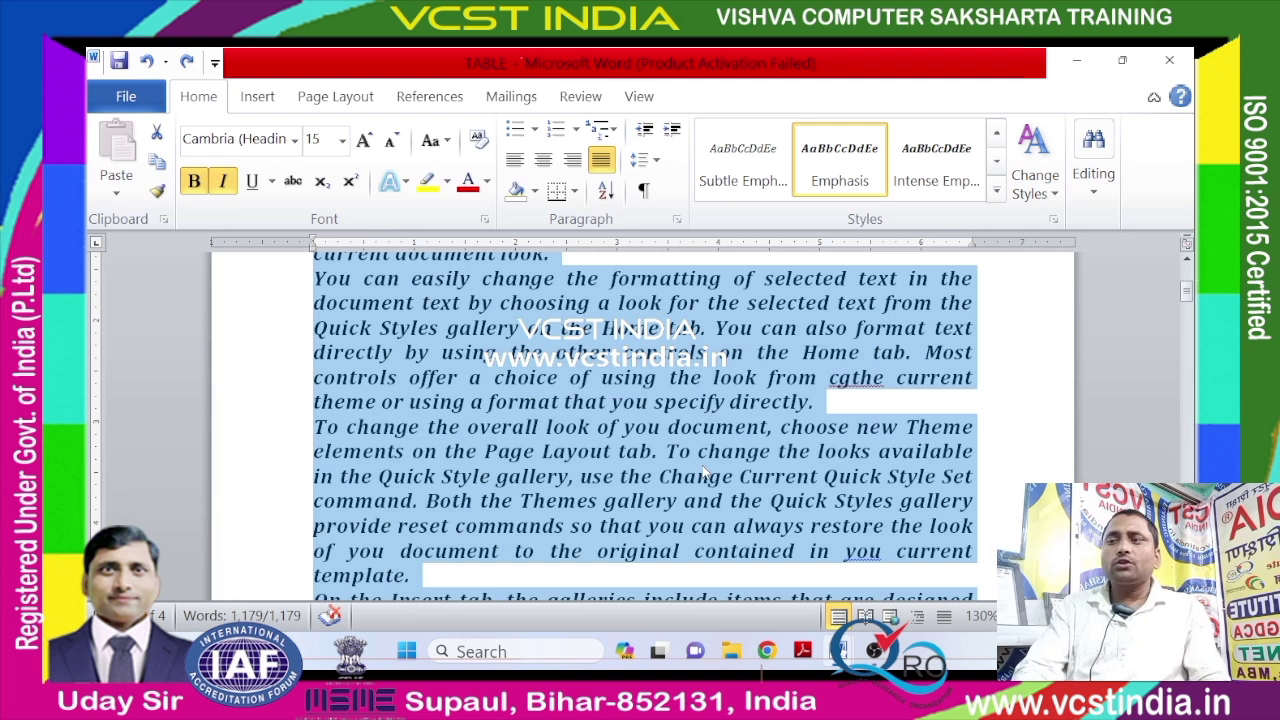
{"action": "key", "text": "Delete"}
{"action": "left_click", "coordinate": [256, 100]}
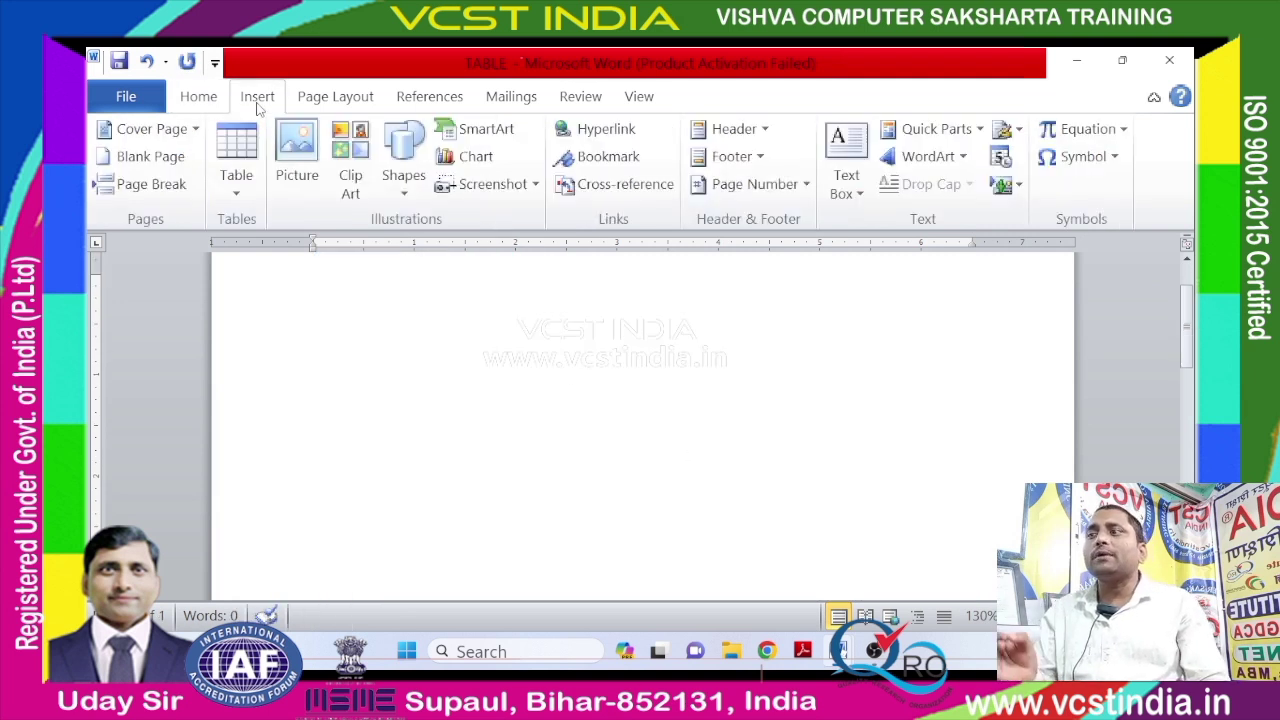
{"action": "left_click", "coordinate": [202, 94]}
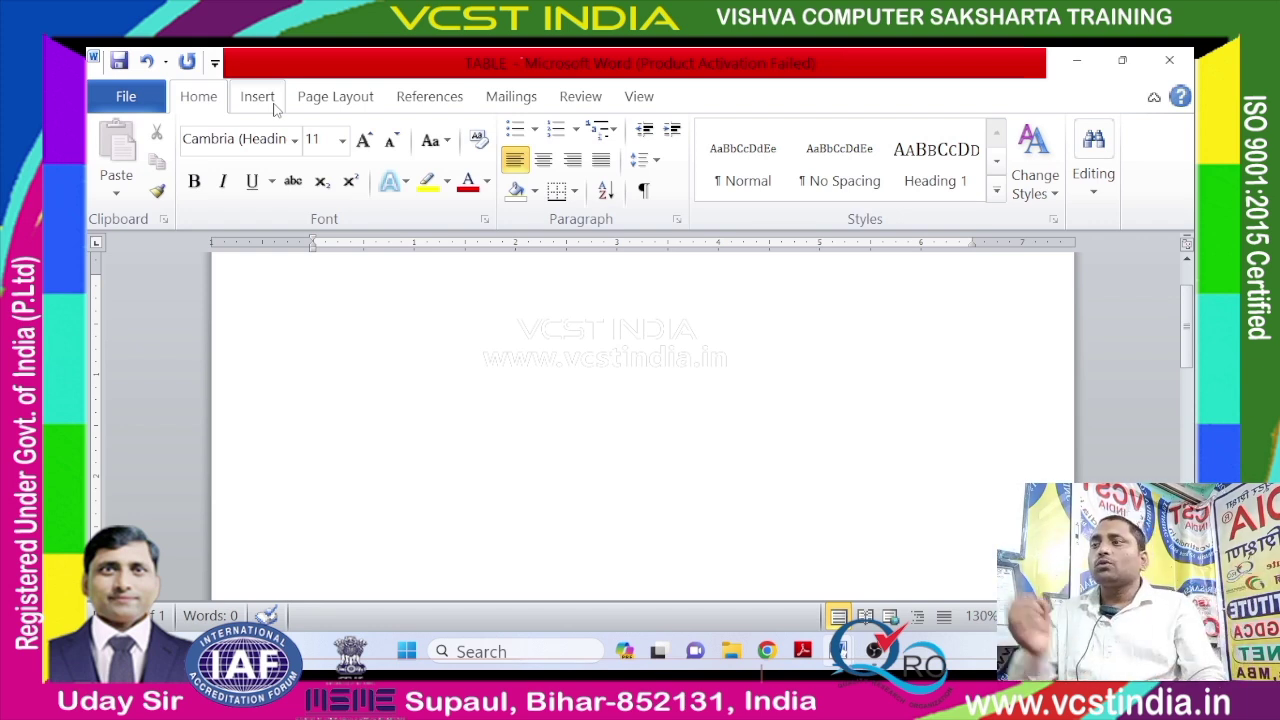
Draw a wide rectangle near the top of the page and fill it solid red.
{"action": "left_click", "coordinate": [268, 101]}
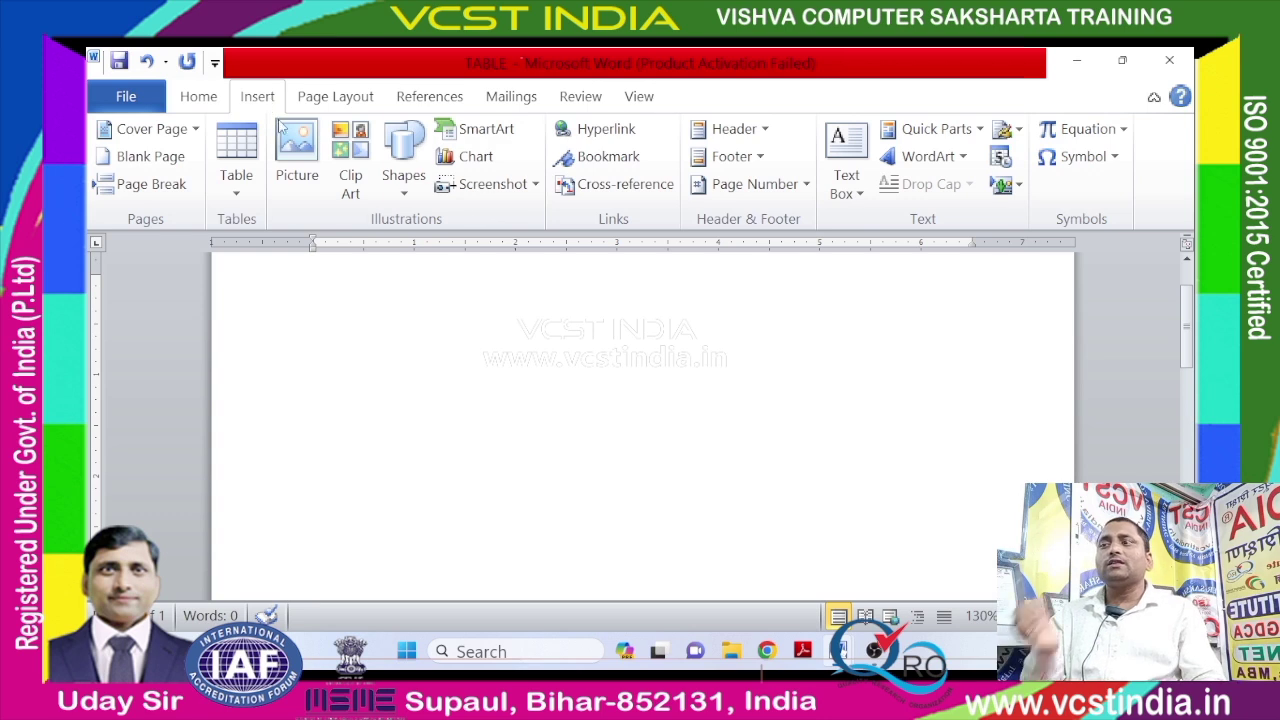
{"action": "left_click", "coordinate": [404, 168]}
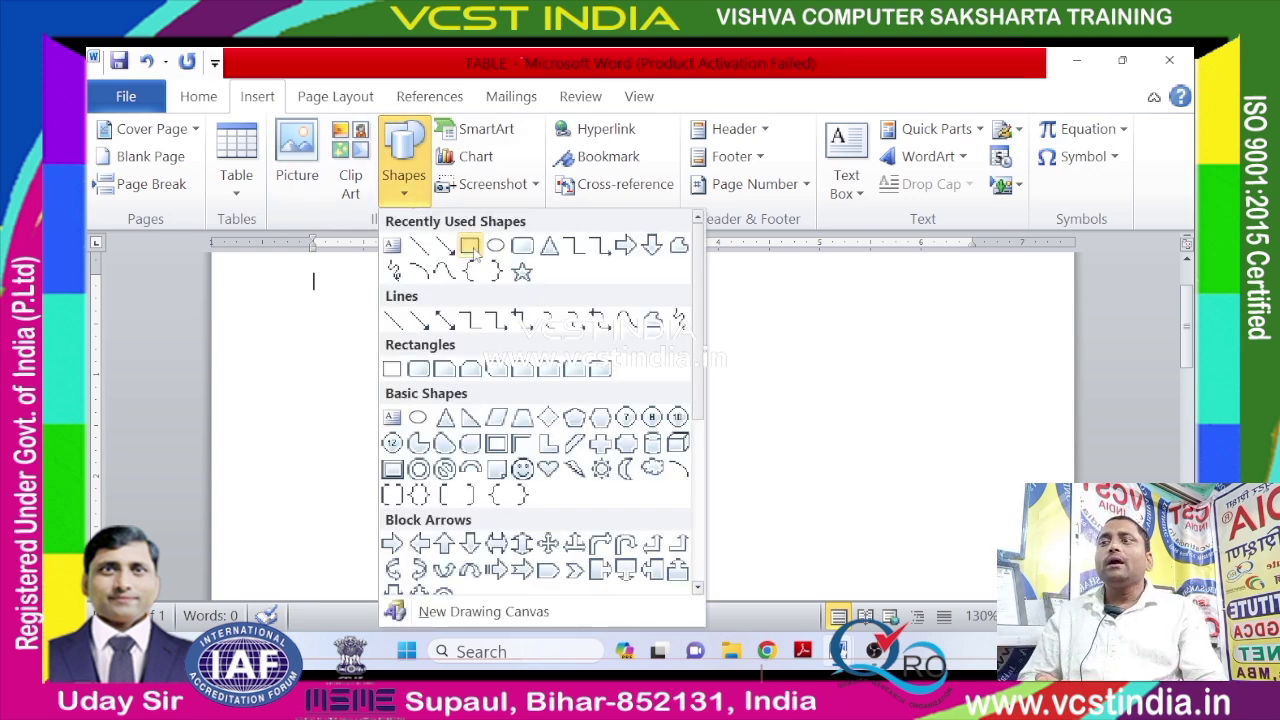
{"action": "left_click", "coordinate": [469, 245]}
{"action": "left_click_drag", "start_coordinate": [360, 290], "coordinate": [915, 475]}
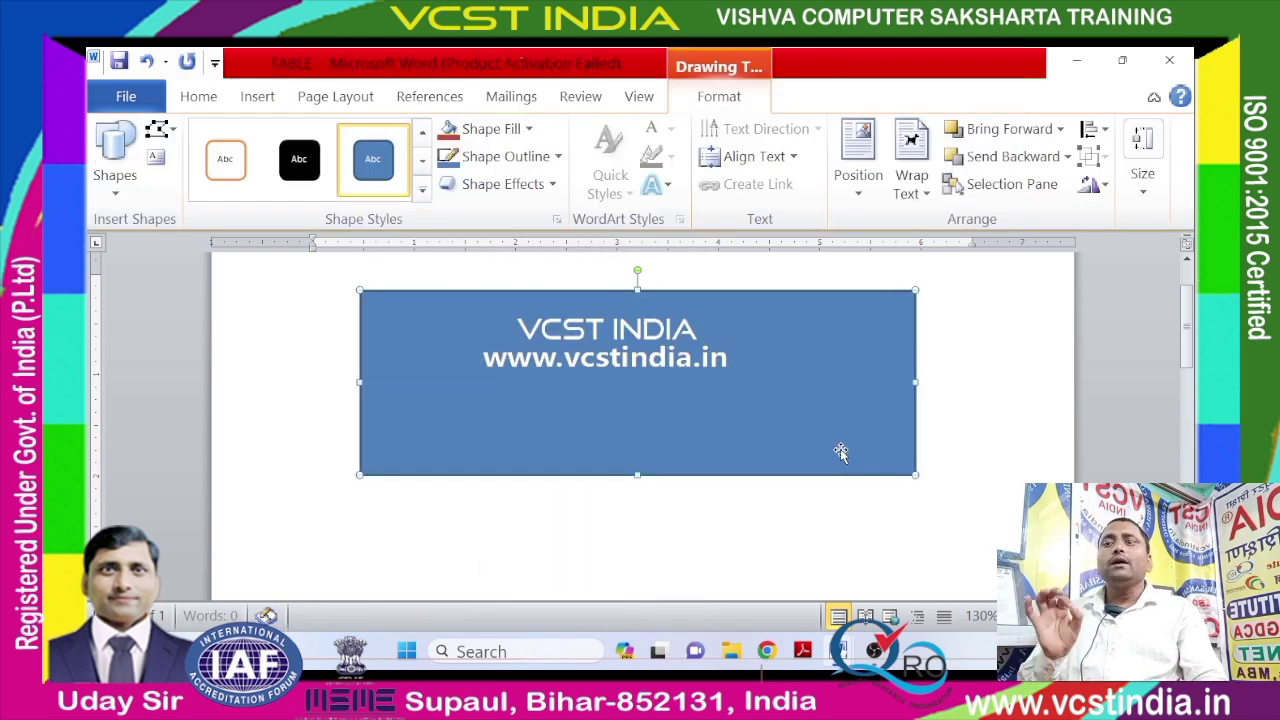
{"action": "left_click", "coordinate": [422, 190]}
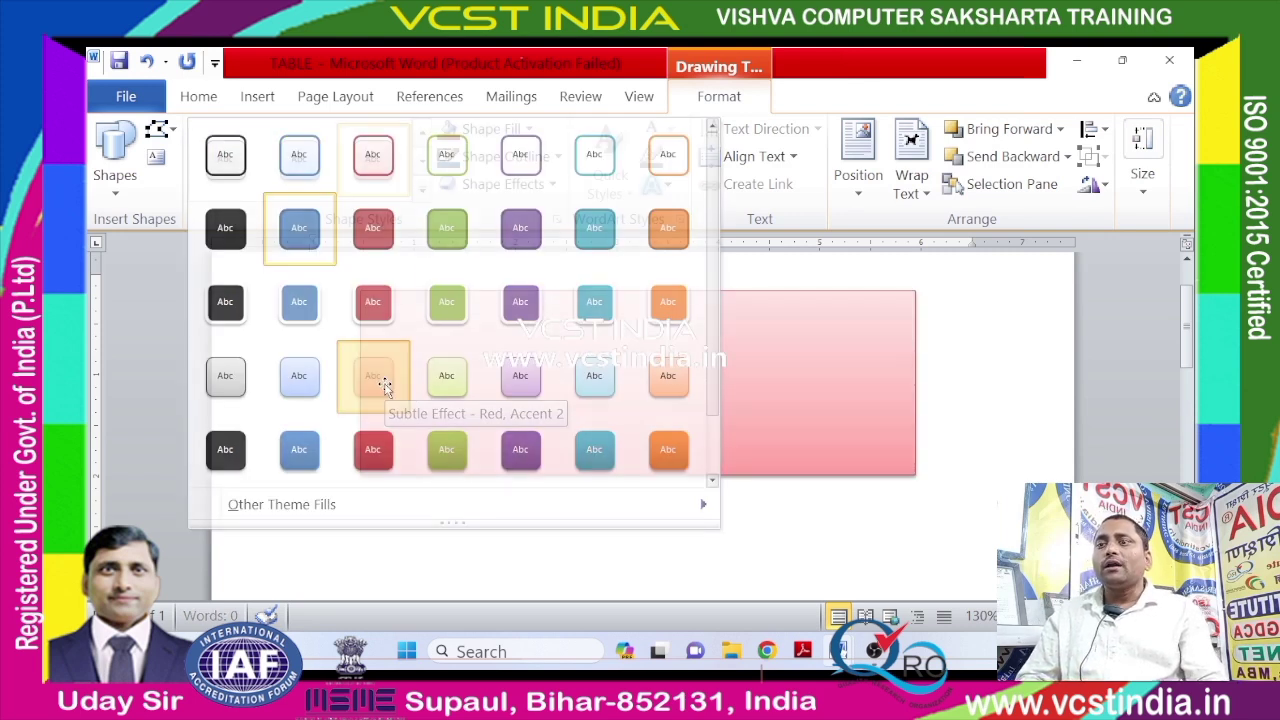
{"action": "left_click", "coordinate": [384, 387]}
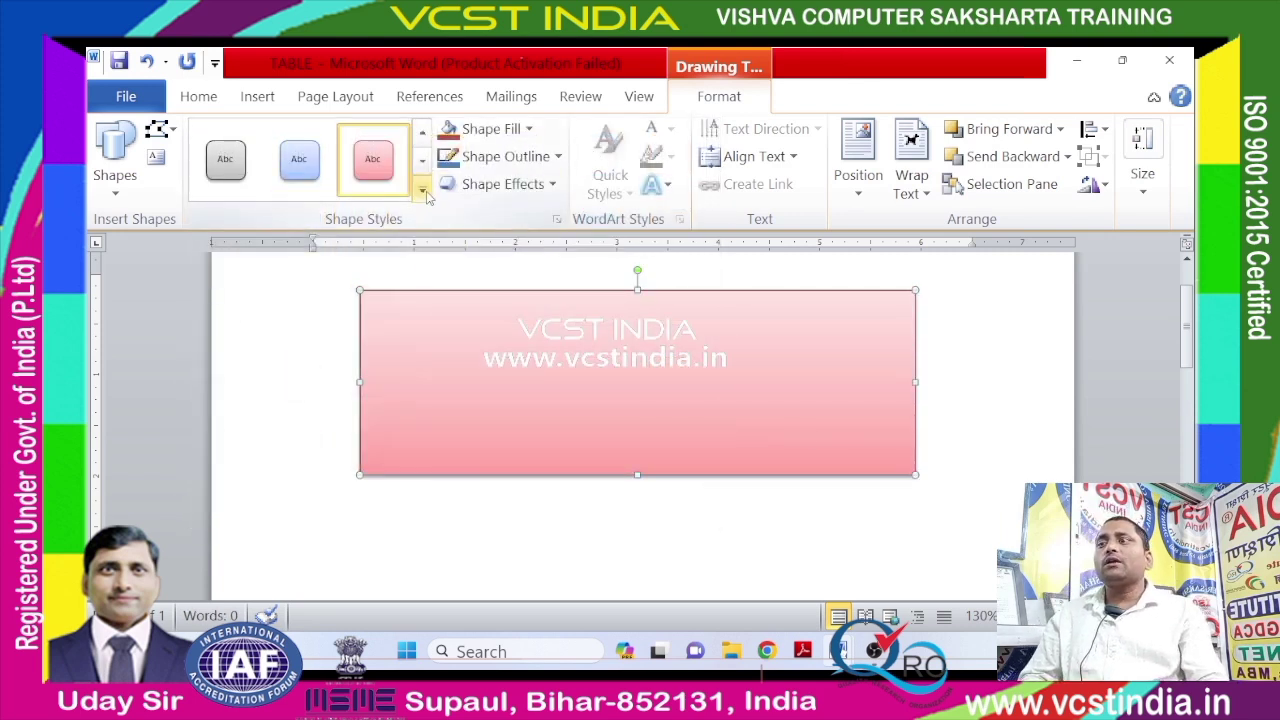
{"action": "left_click", "coordinate": [530, 130]}
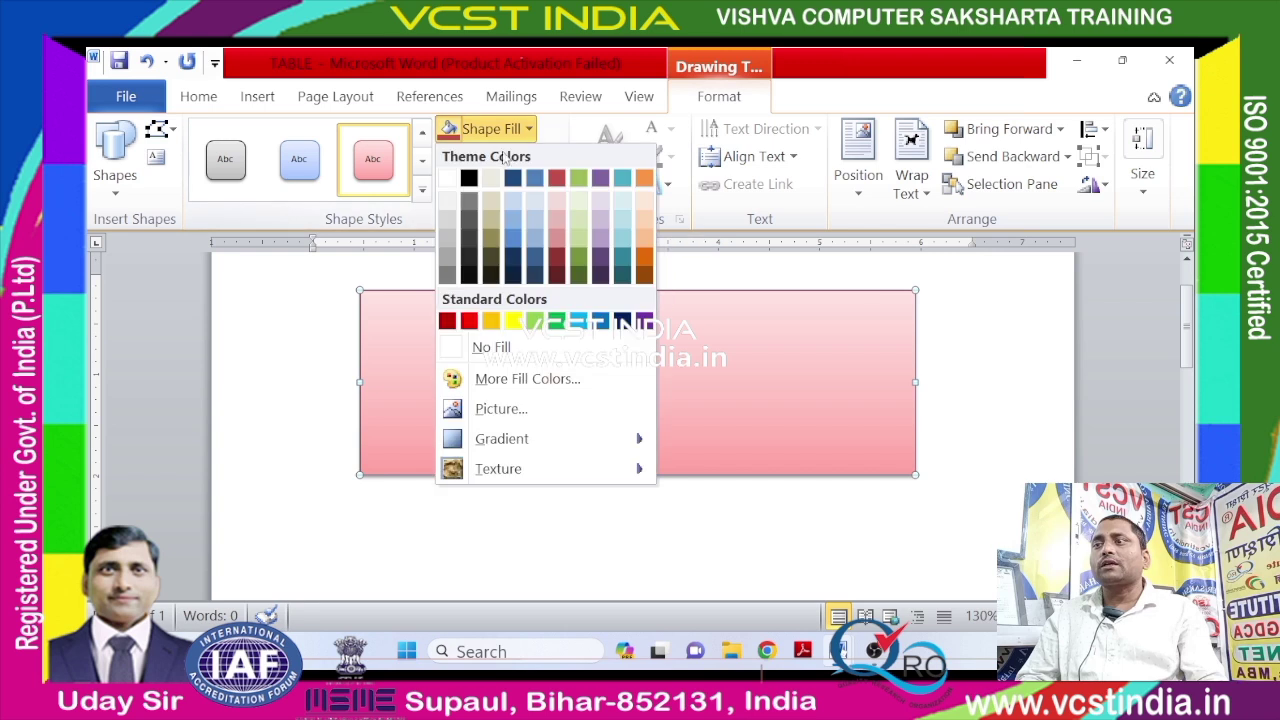
{"action": "left_click", "coordinate": [463, 317]}
{"action": "left_click", "coordinate": [355, 278]}
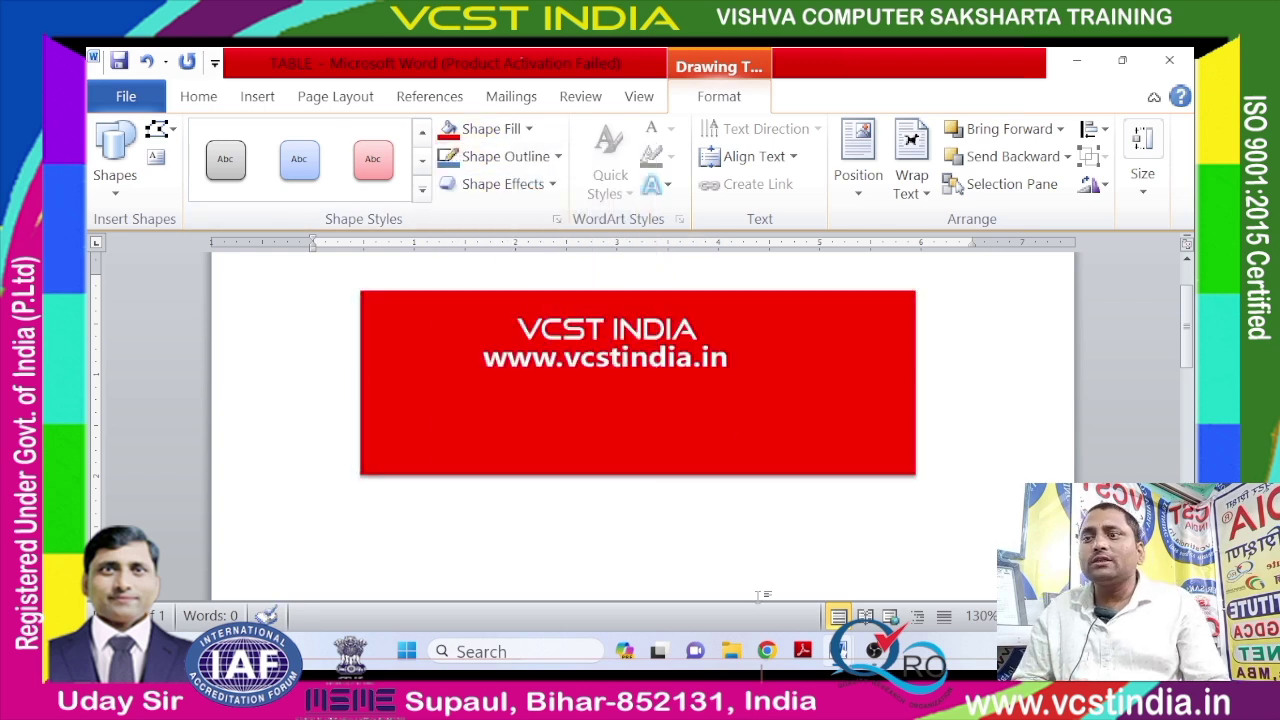
Draw a rounded rectangle just inside the red box and give it a light-blue shape style.
{"action": "left_click", "coordinate": [257, 96]}
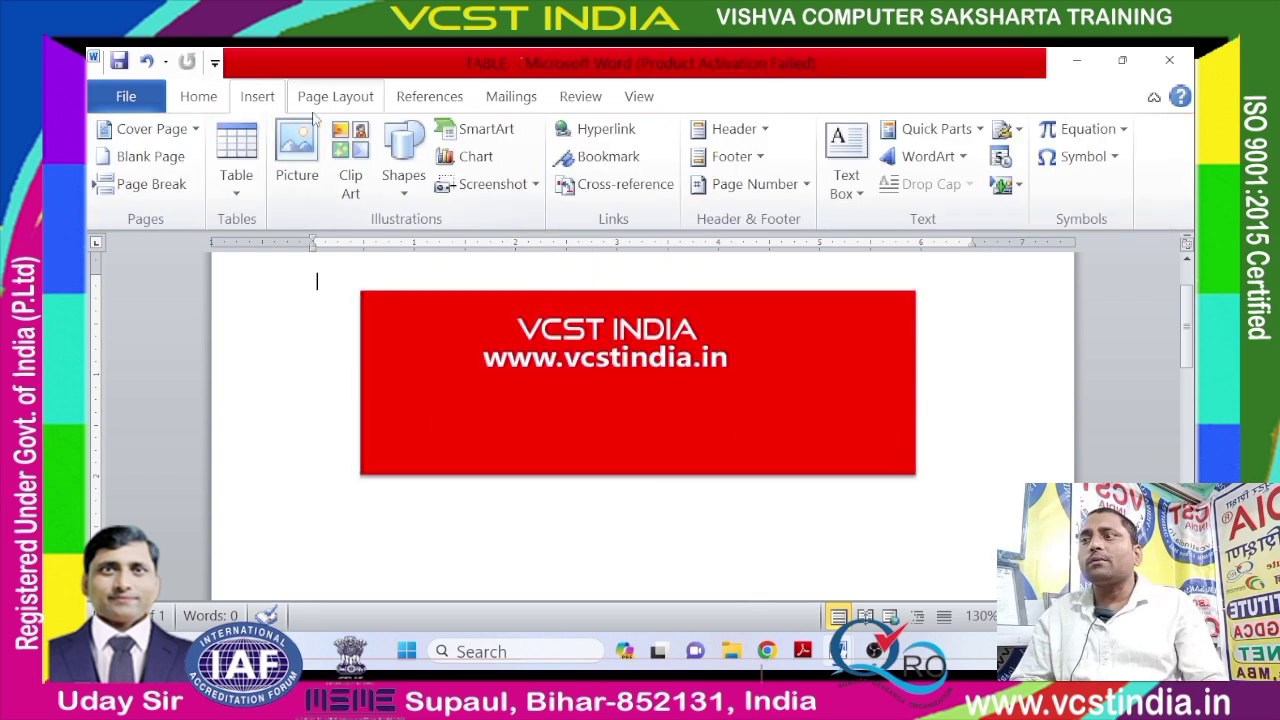
{"action": "left_click", "coordinate": [404, 195]}
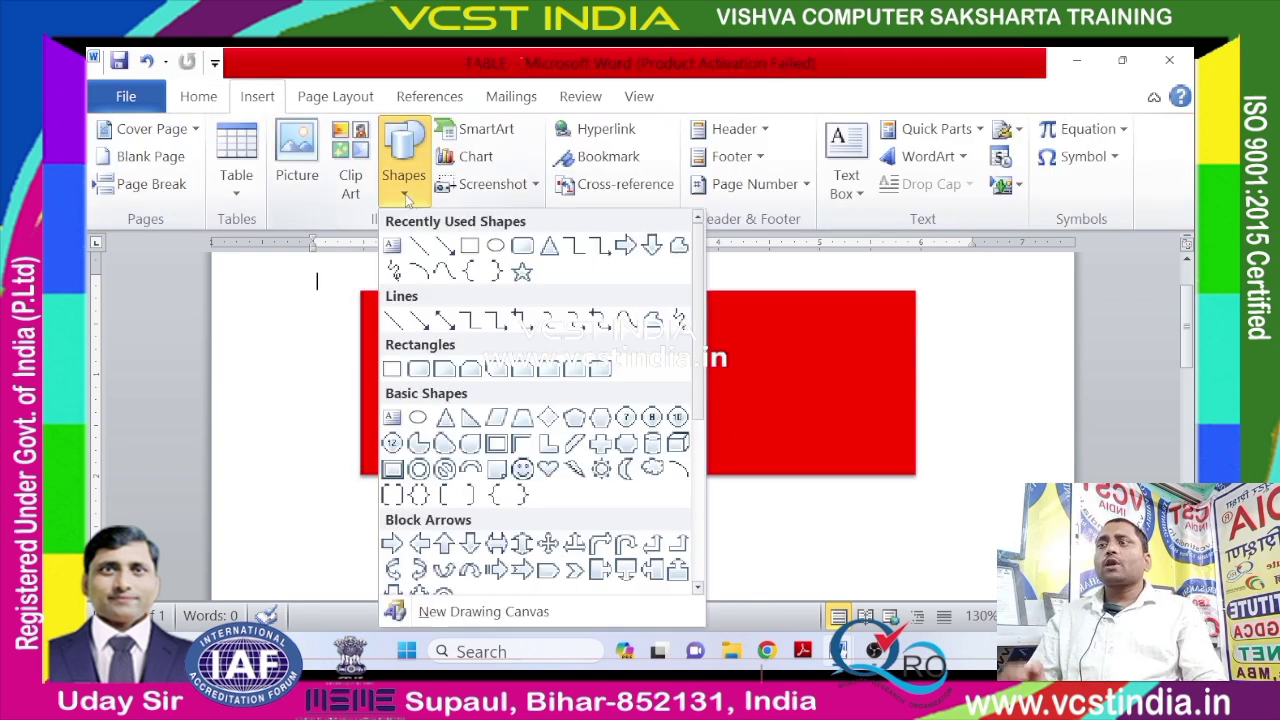
{"action": "left_click", "coordinate": [522, 245]}
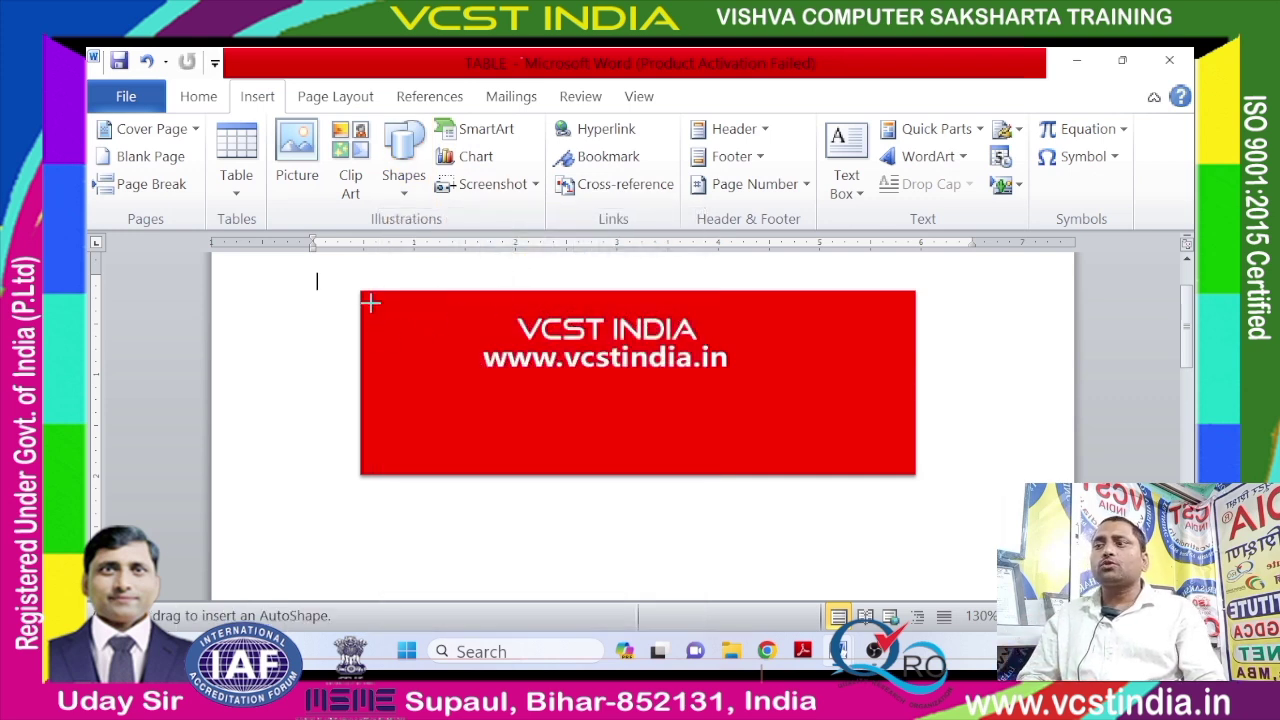
{"action": "left_click_drag", "start_coordinate": [370, 302], "coordinate": [900, 468]}
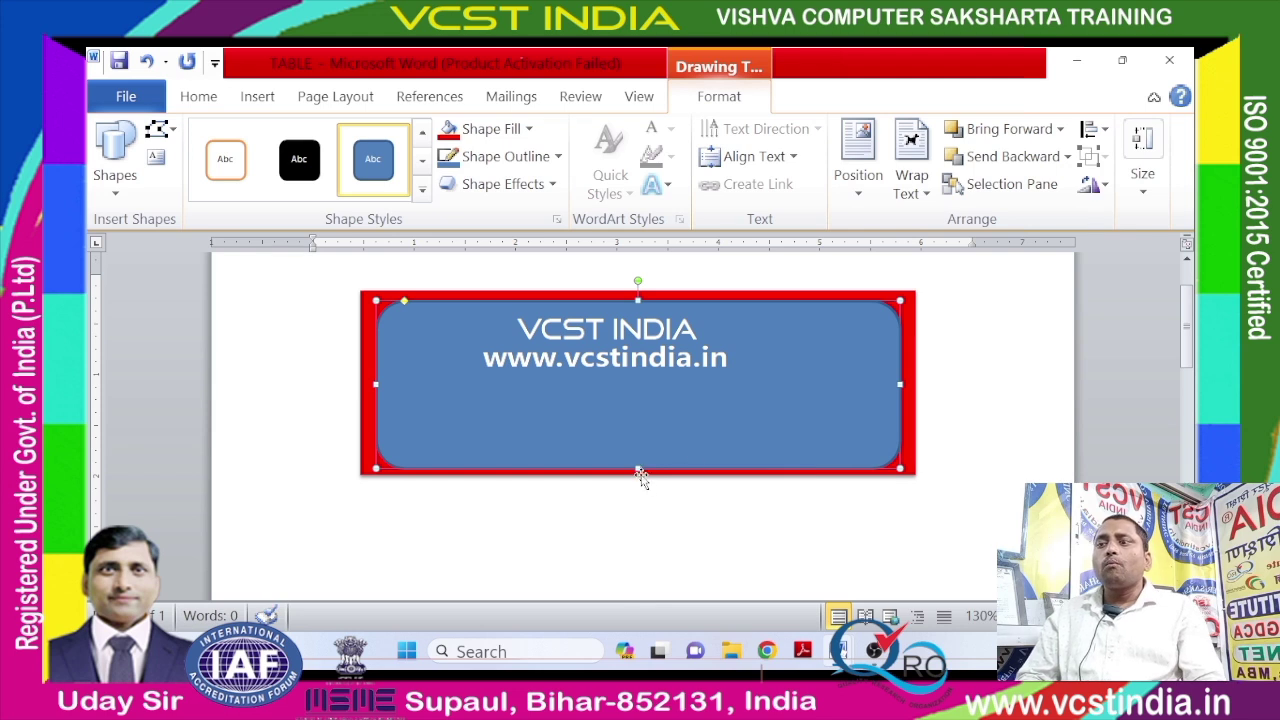
{"action": "left_click_drag", "start_coordinate": [637, 464], "coordinate": [637, 461]}
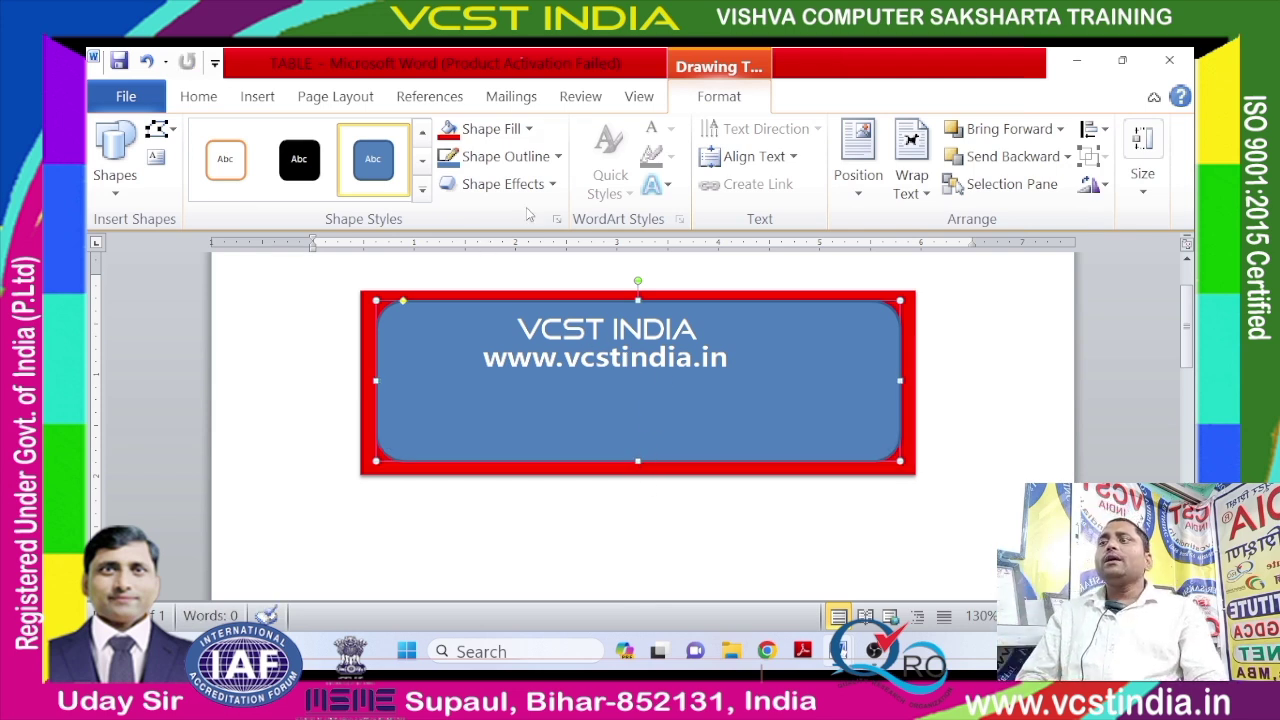
{"action": "left_click", "coordinate": [422, 190]}
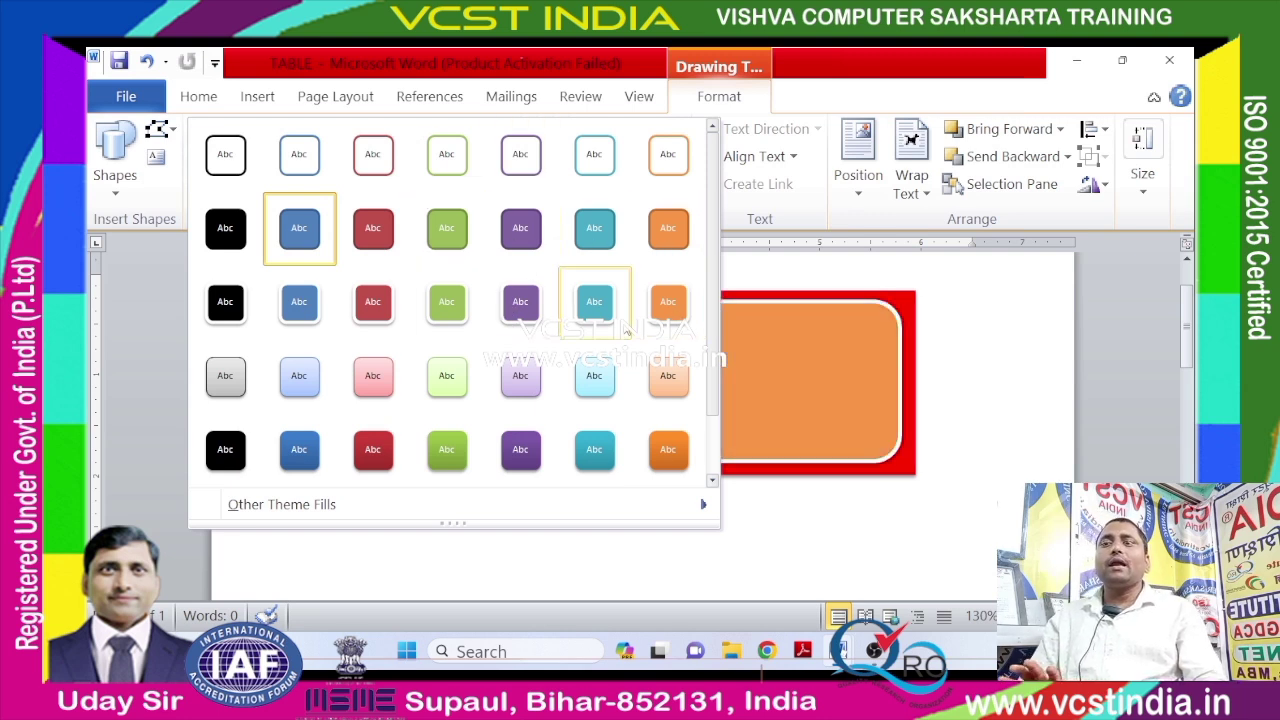
{"action": "left_click", "coordinate": [594, 382]}
{"action": "left_click", "coordinate": [980, 373]}
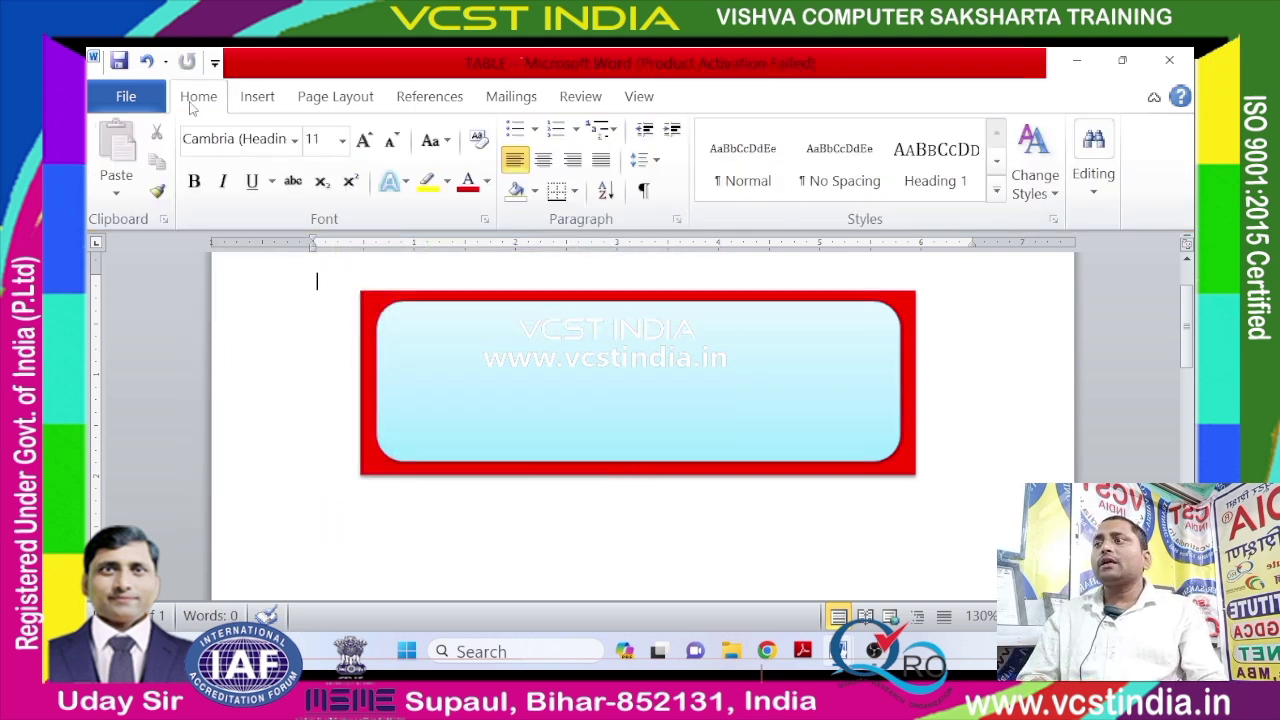
Turn on Select Objects to pick the rounded rectangle, then turn it off again.
{"action": "left_click", "coordinate": [1093, 170]}
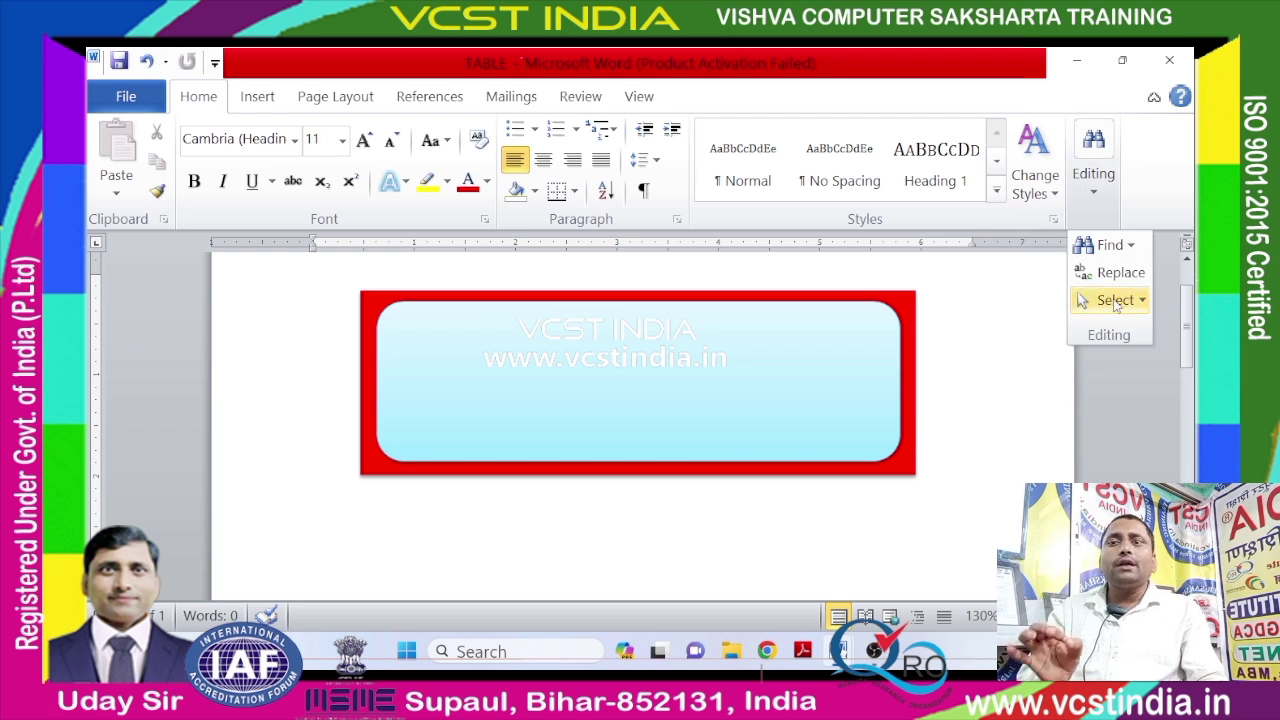
{"action": "left_click", "coordinate": [1128, 303]}
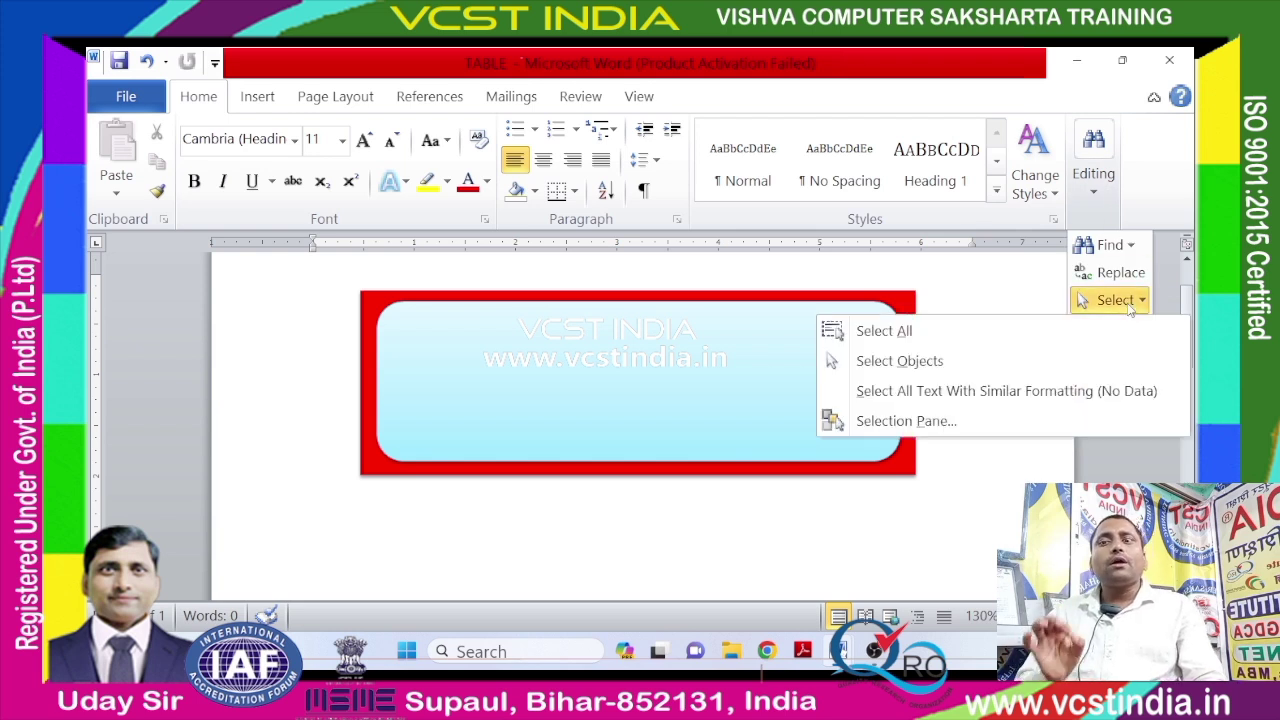
{"action": "left_click", "coordinate": [1041, 359]}
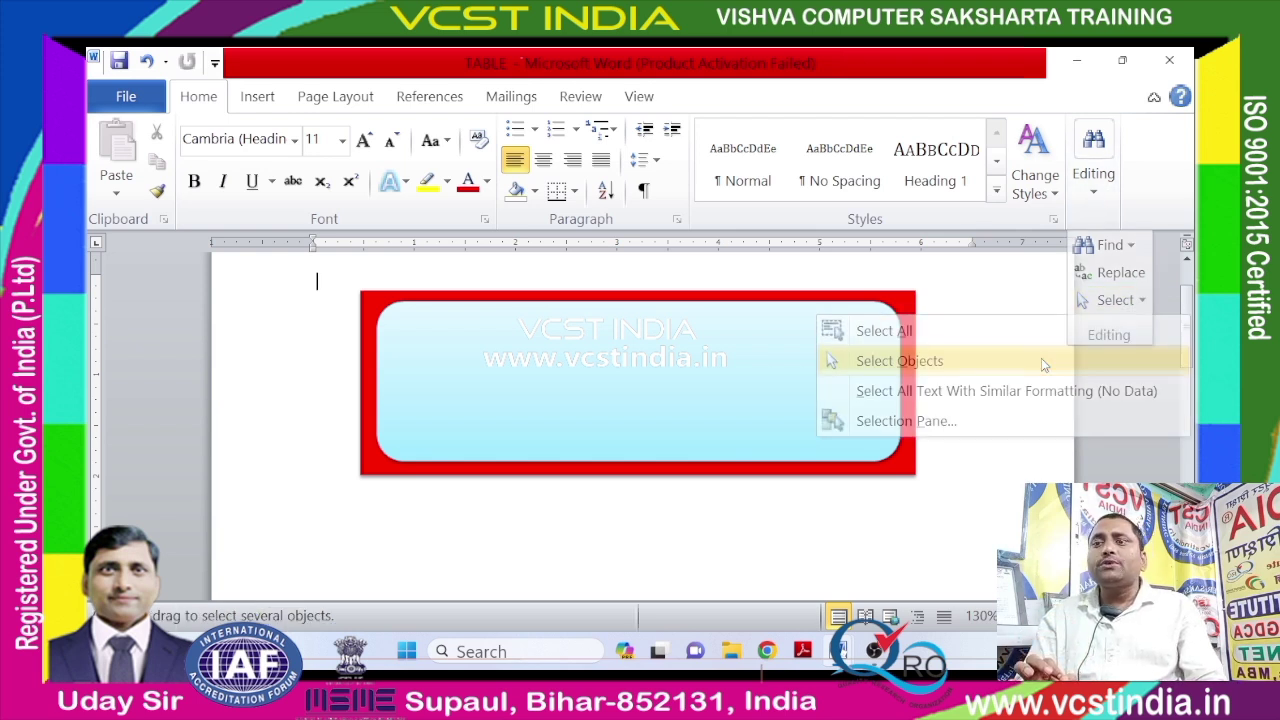
{"action": "left_click", "coordinate": [810, 375]}
{"action": "left_click", "coordinate": [1108, 195]}
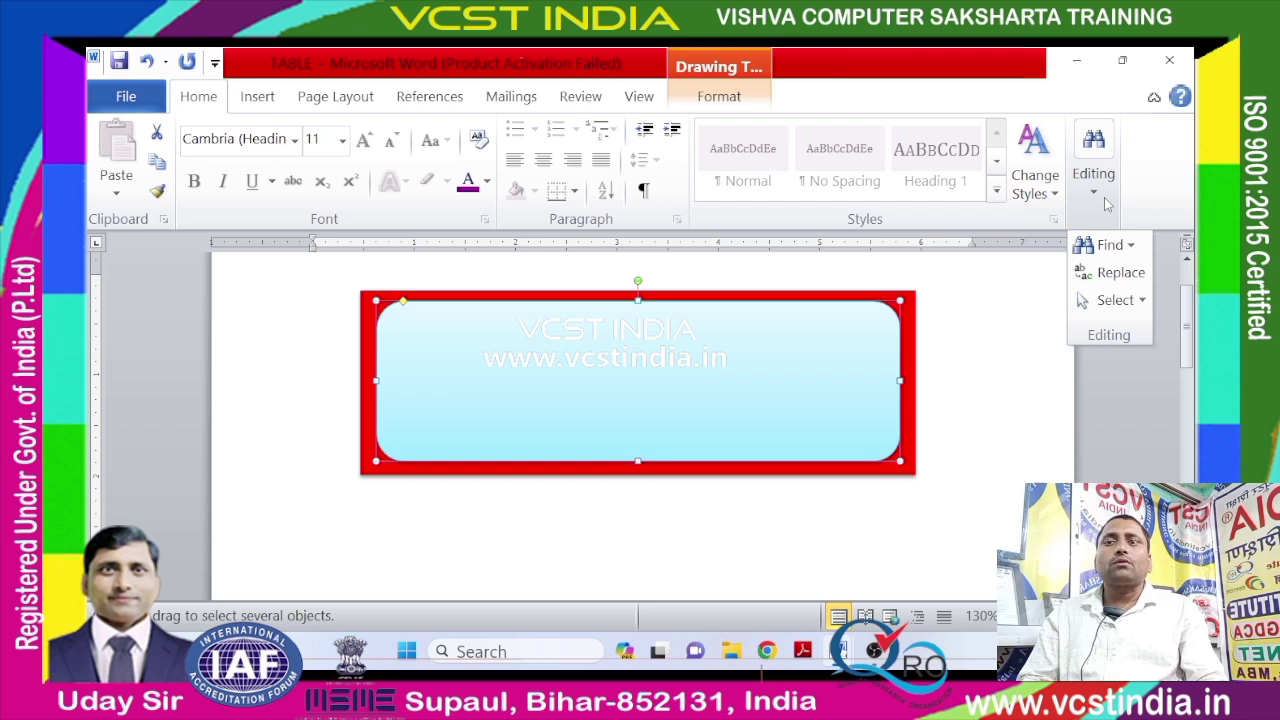
{"action": "left_click", "coordinate": [1113, 301]}
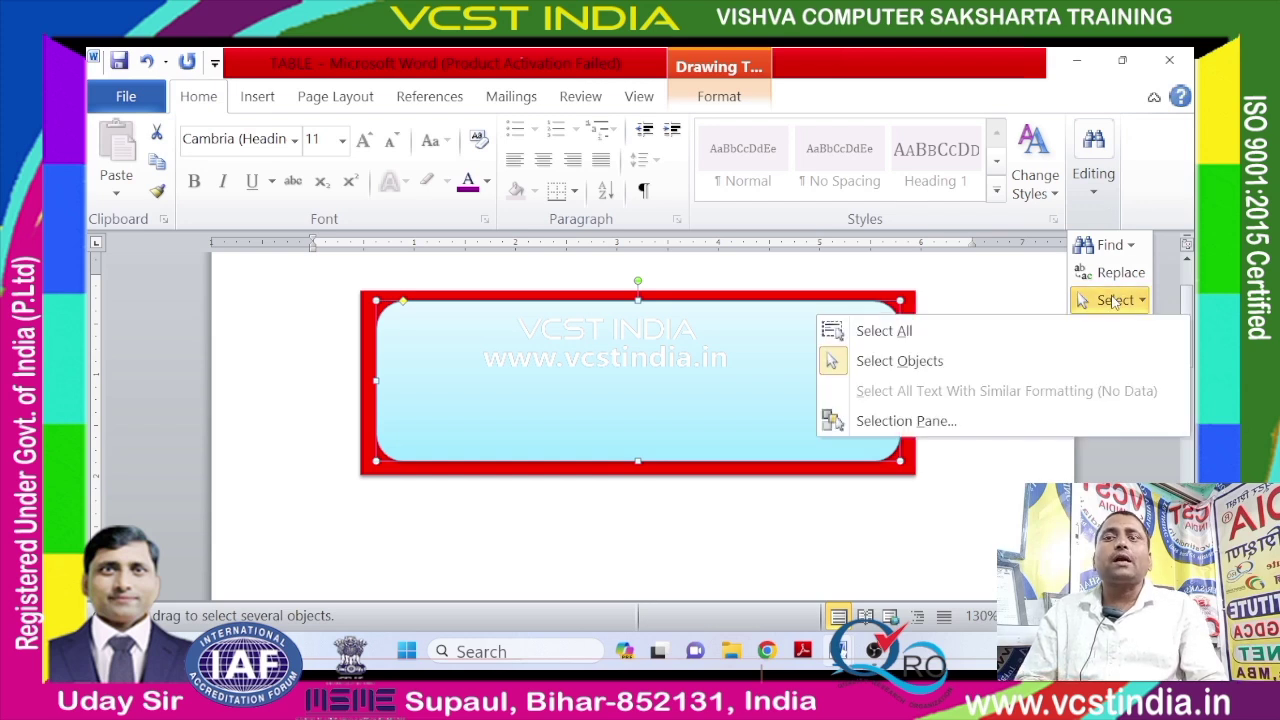
{"action": "left_click", "coordinate": [912, 361]}
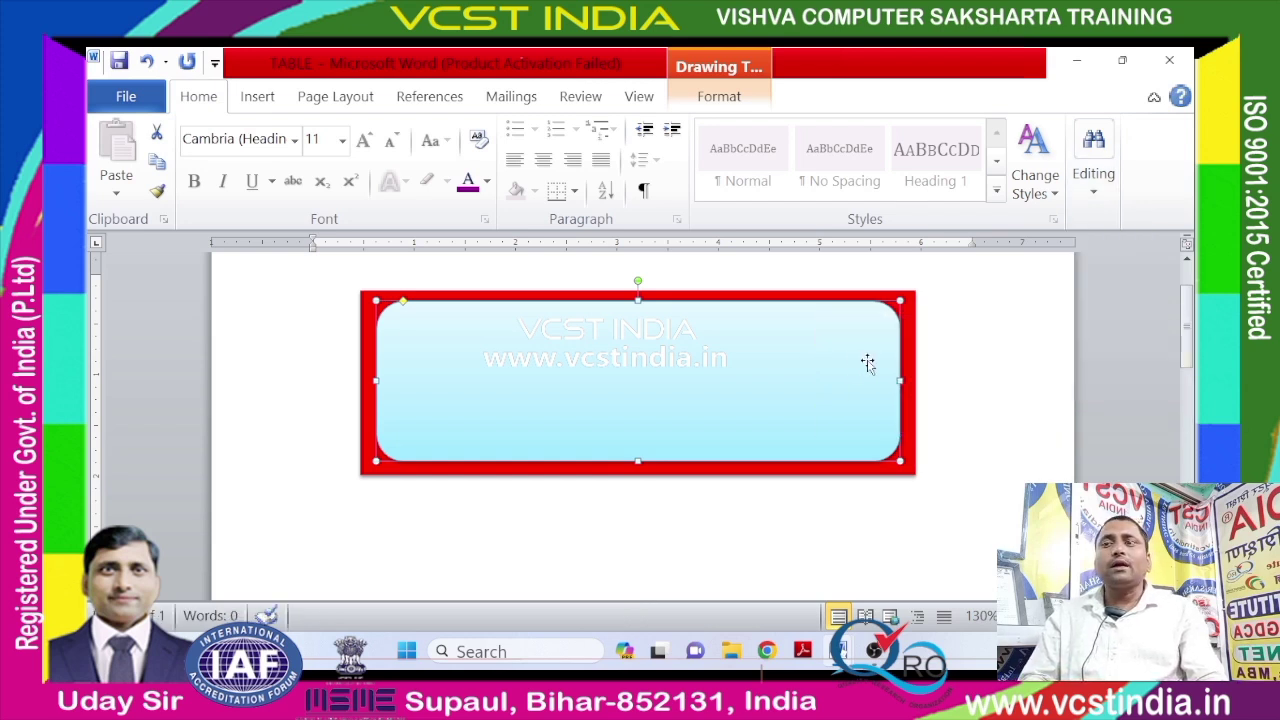
{"action": "left_click", "coordinate": [980, 375]}
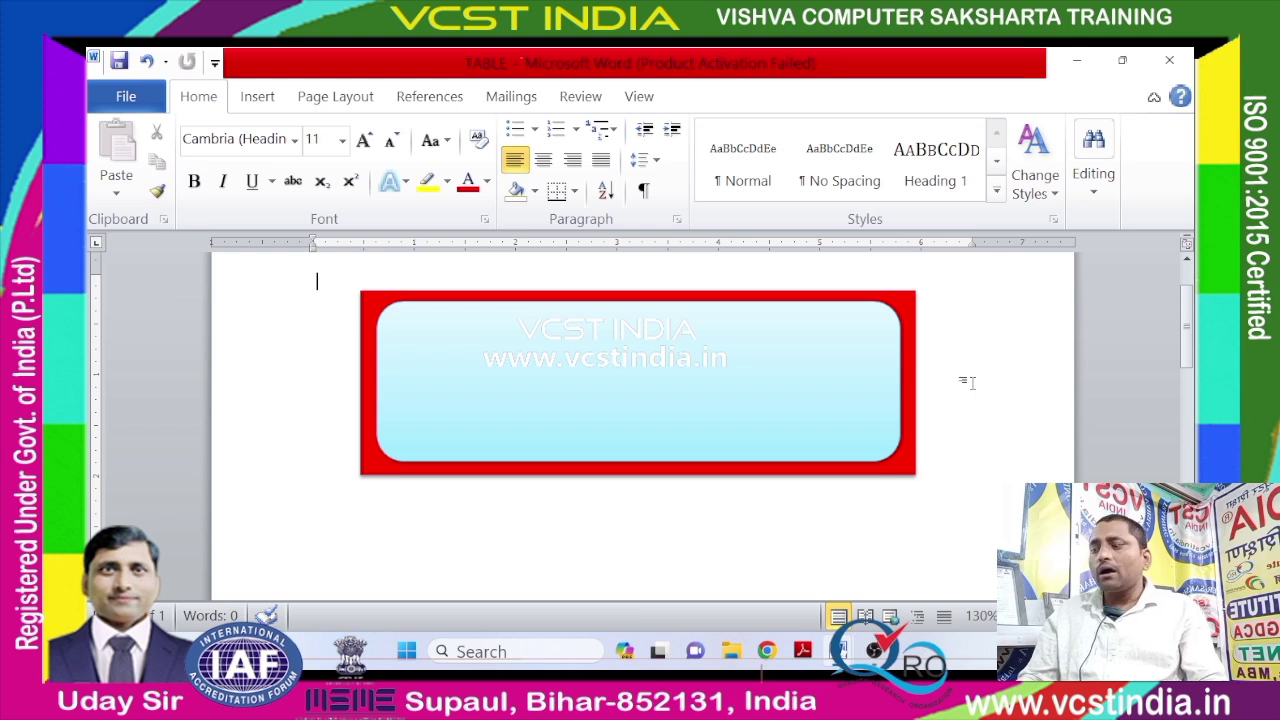
Select text with similar formatting, then open the Selection Pane listing Rounded Rectangle 2 and Rectangle 1.
{"action": "left_click", "coordinate": [1095, 193]}
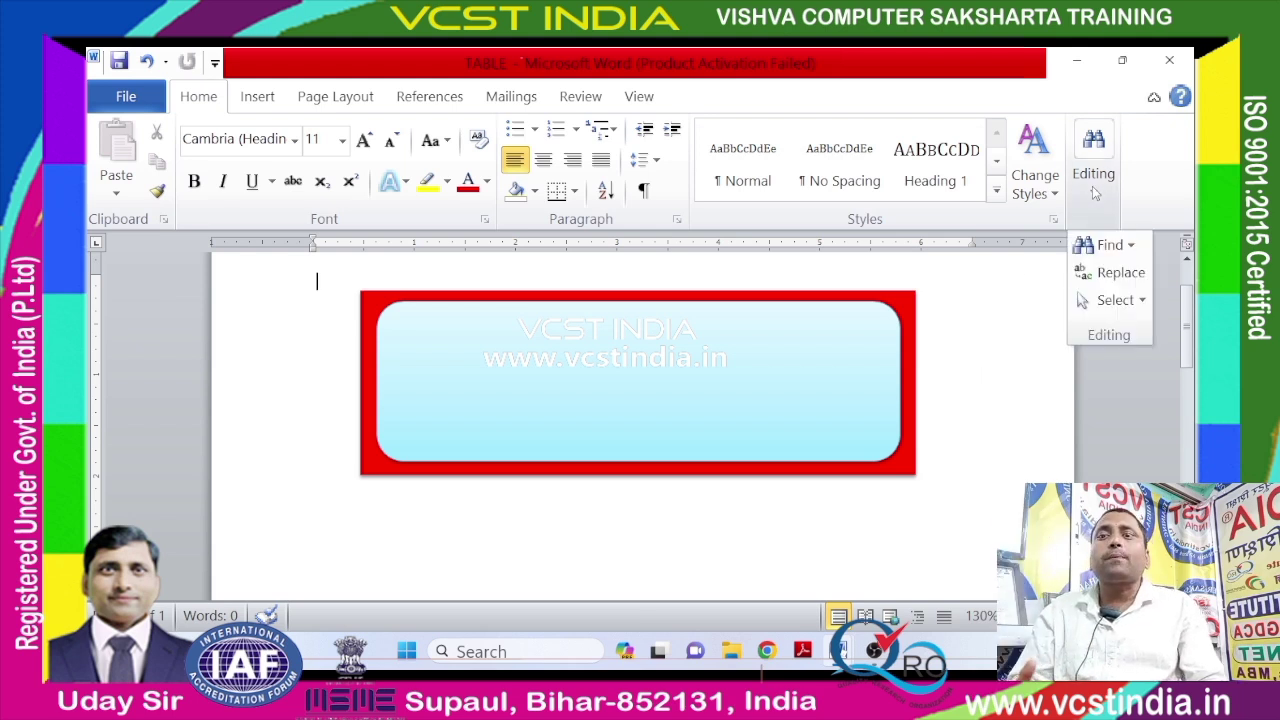
{"action": "left_click", "coordinate": [1118, 303]}
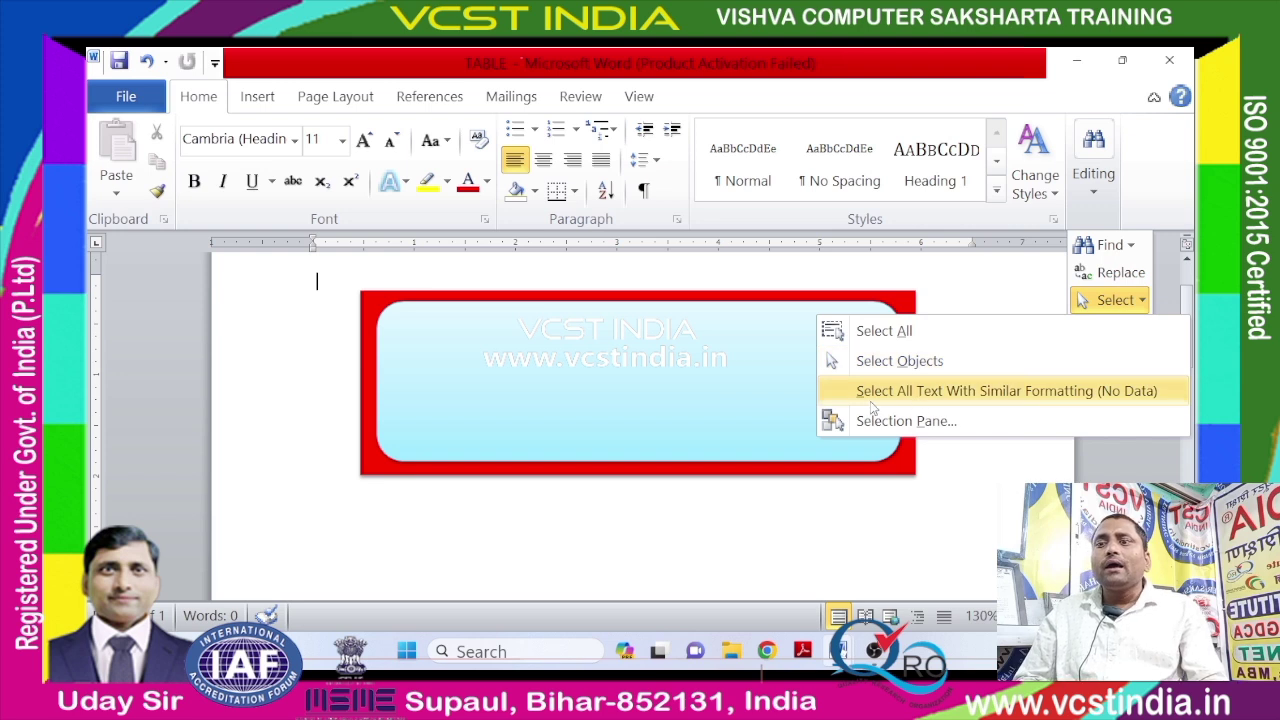
{"action": "left_click", "coordinate": [971, 392]}
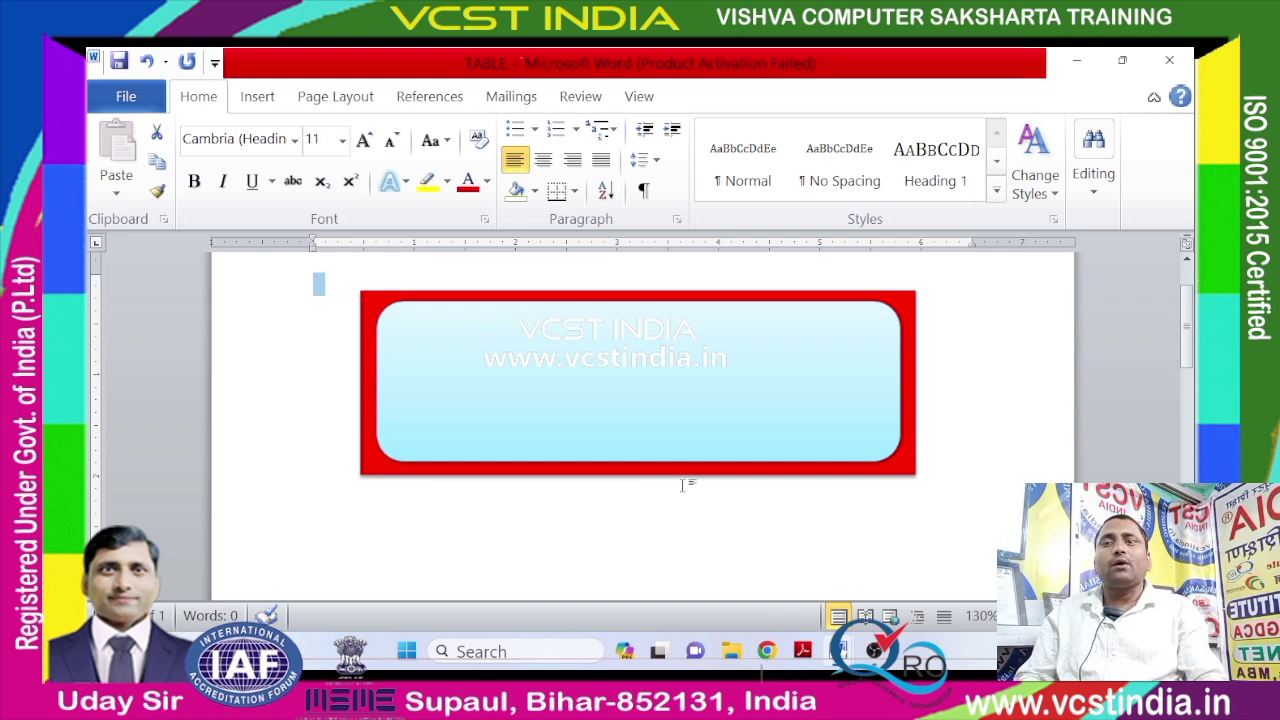
{"action": "left_click", "coordinate": [1094, 175]}
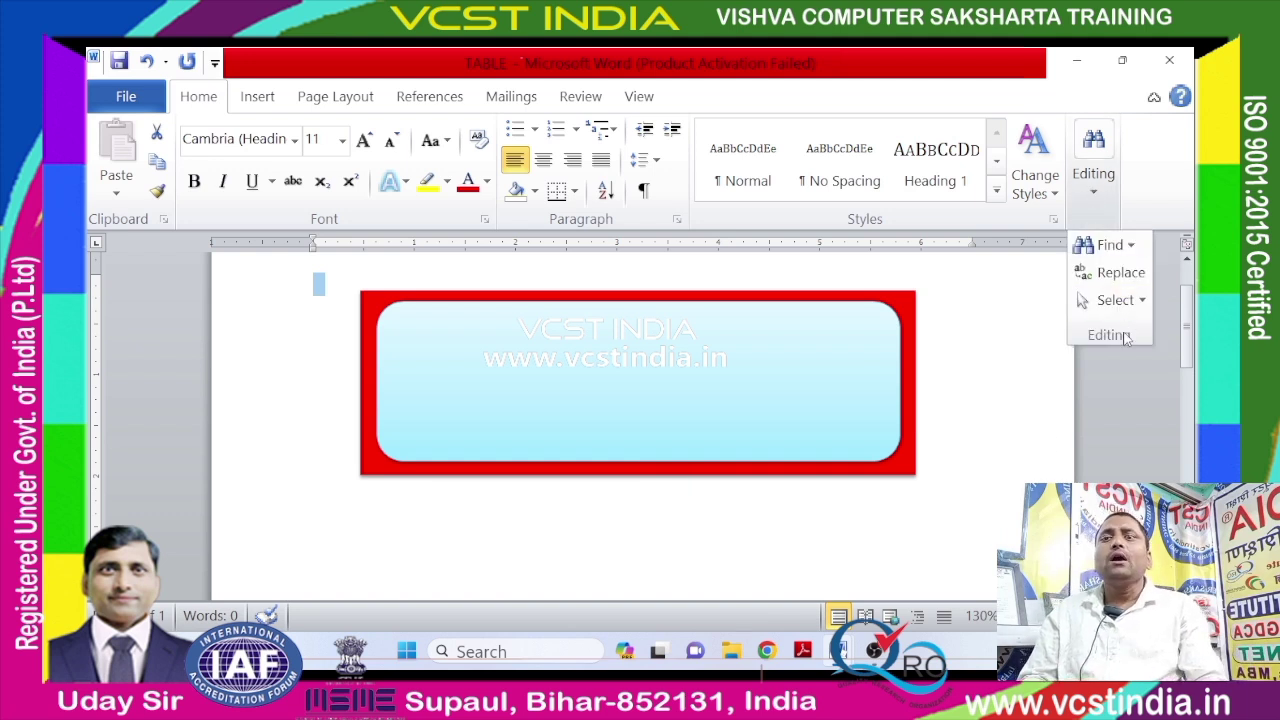
{"action": "left_click", "coordinate": [1114, 300]}
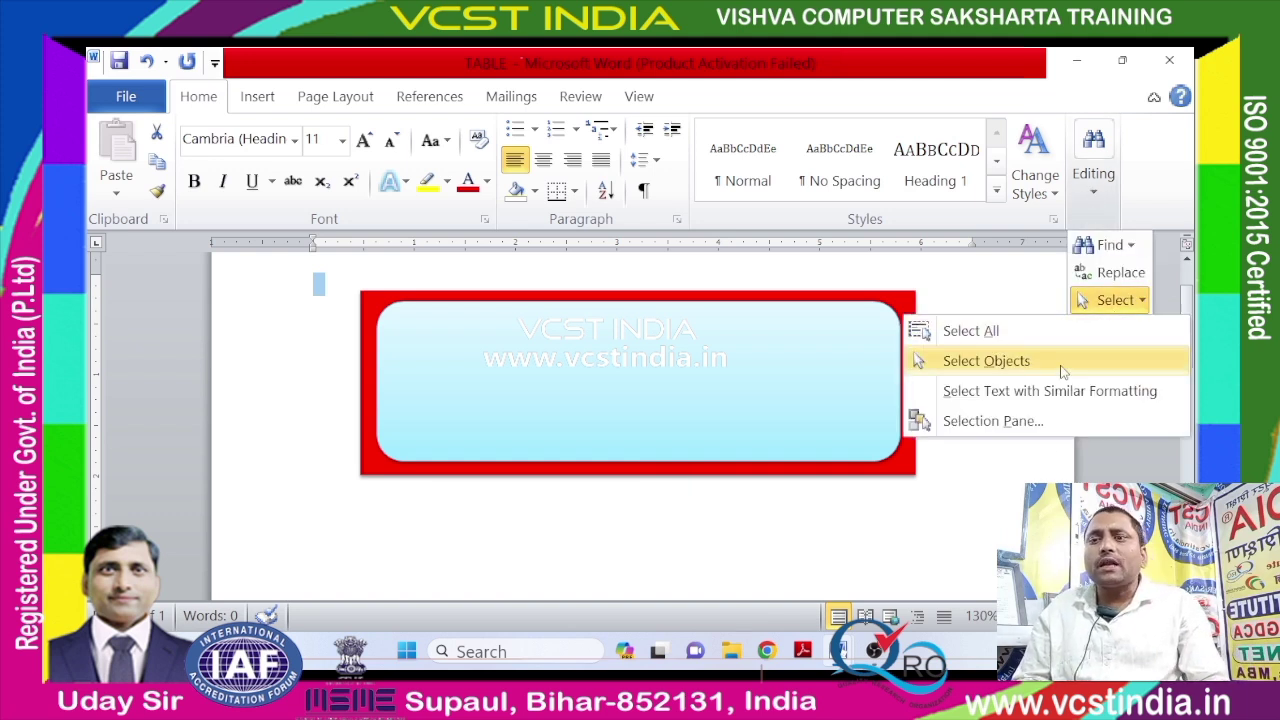
{"action": "left_click", "coordinate": [1019, 421]}
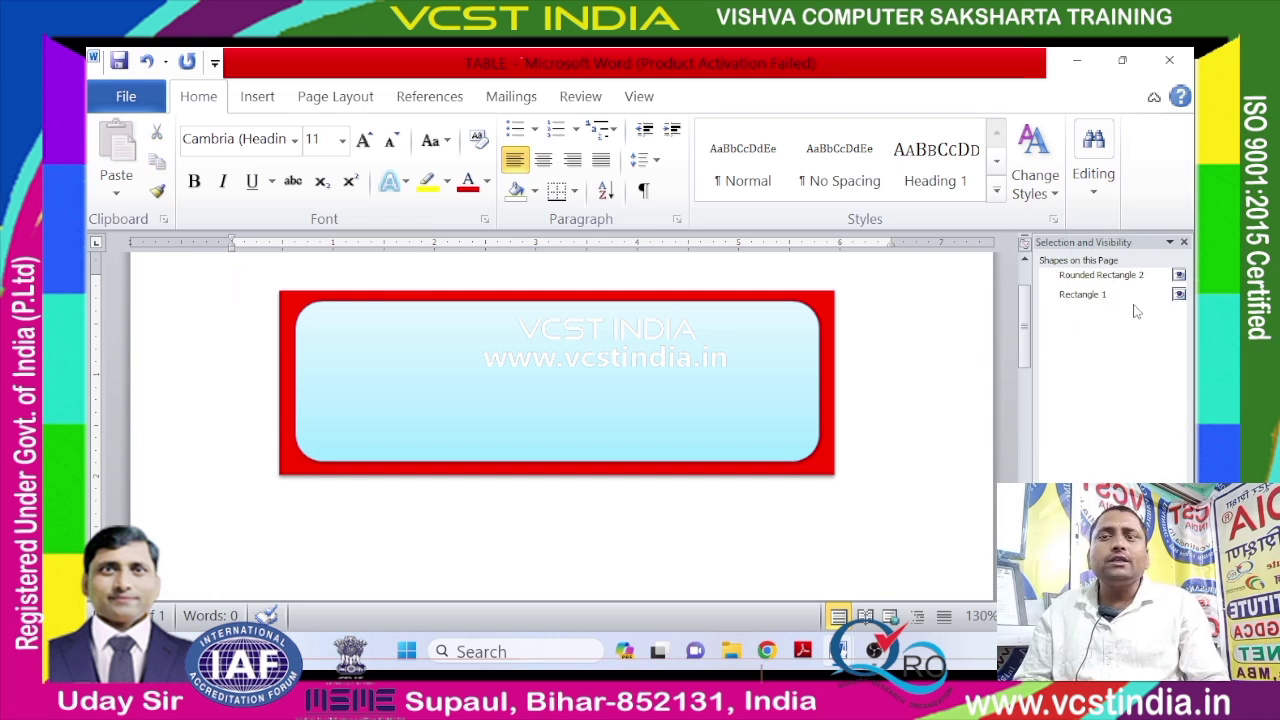
Draw a blue oval inside the left part of the rounded rectangle.
{"action": "left_click", "coordinate": [633, 385]}
{"action": "left_click", "coordinate": [910, 340]}
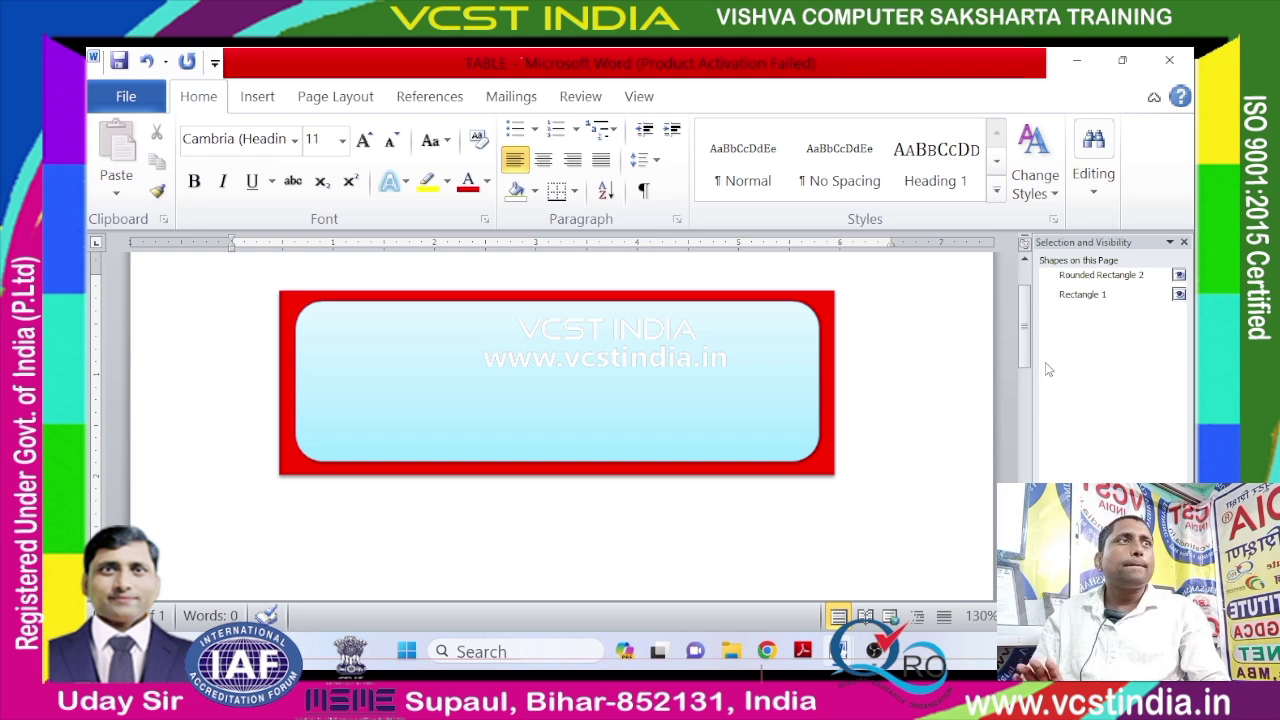
{"action": "left_click", "coordinate": [707, 415]}
{"action": "left_click", "coordinate": [903, 397]}
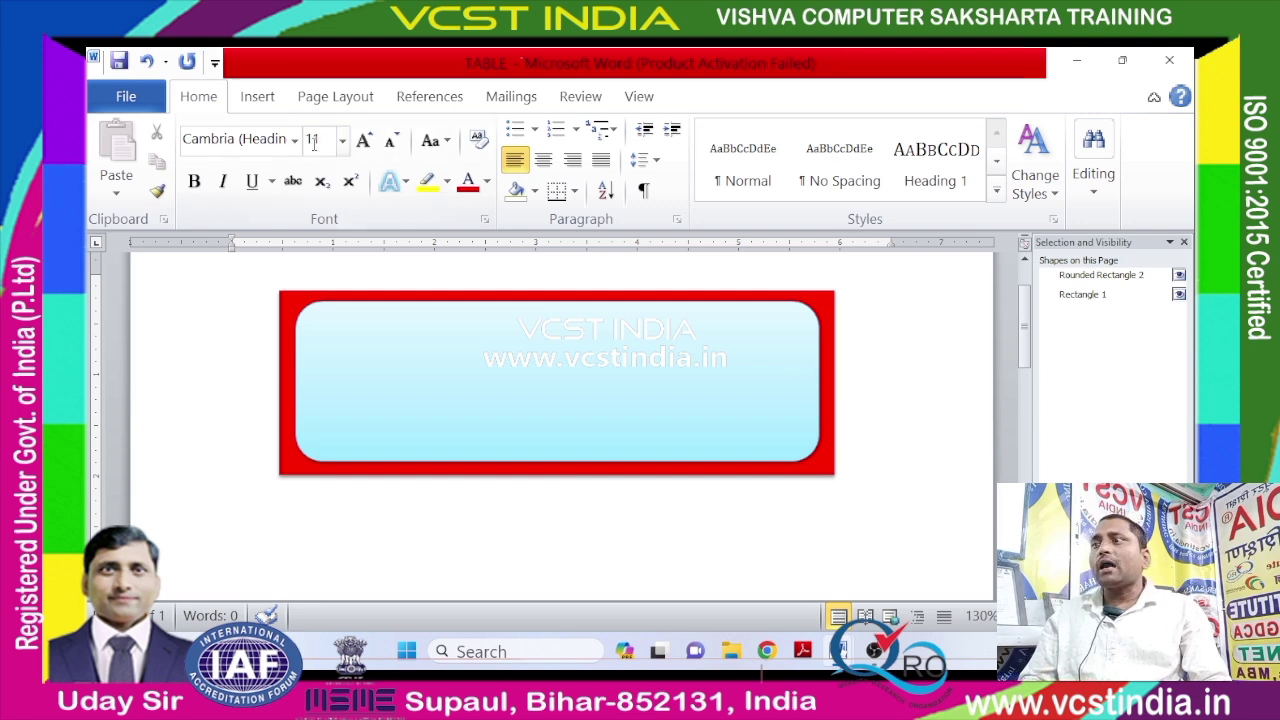
{"action": "left_click", "coordinate": [257, 96]}
{"action": "left_click", "coordinate": [403, 170]}
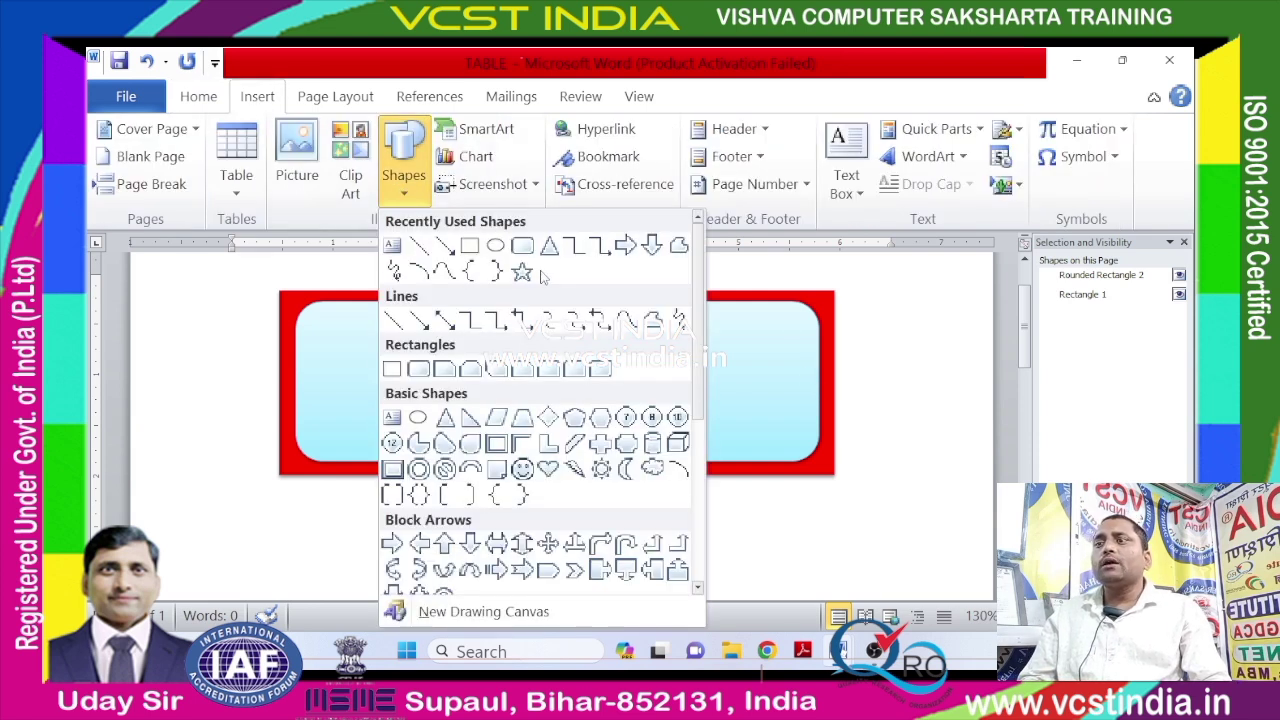
{"action": "left_click", "coordinate": [495, 245]}
{"action": "mouse_move", "coordinate": [351, 325]}
{"action": "left_mouse_down"}
{"action": "mouse_move", "coordinate": [414, 401]}
{"action": "mouse_move", "coordinate": [463, 434]}
{"action": "left_mouse_up"}
{"action": "left_click", "coordinate": [920, 374]}
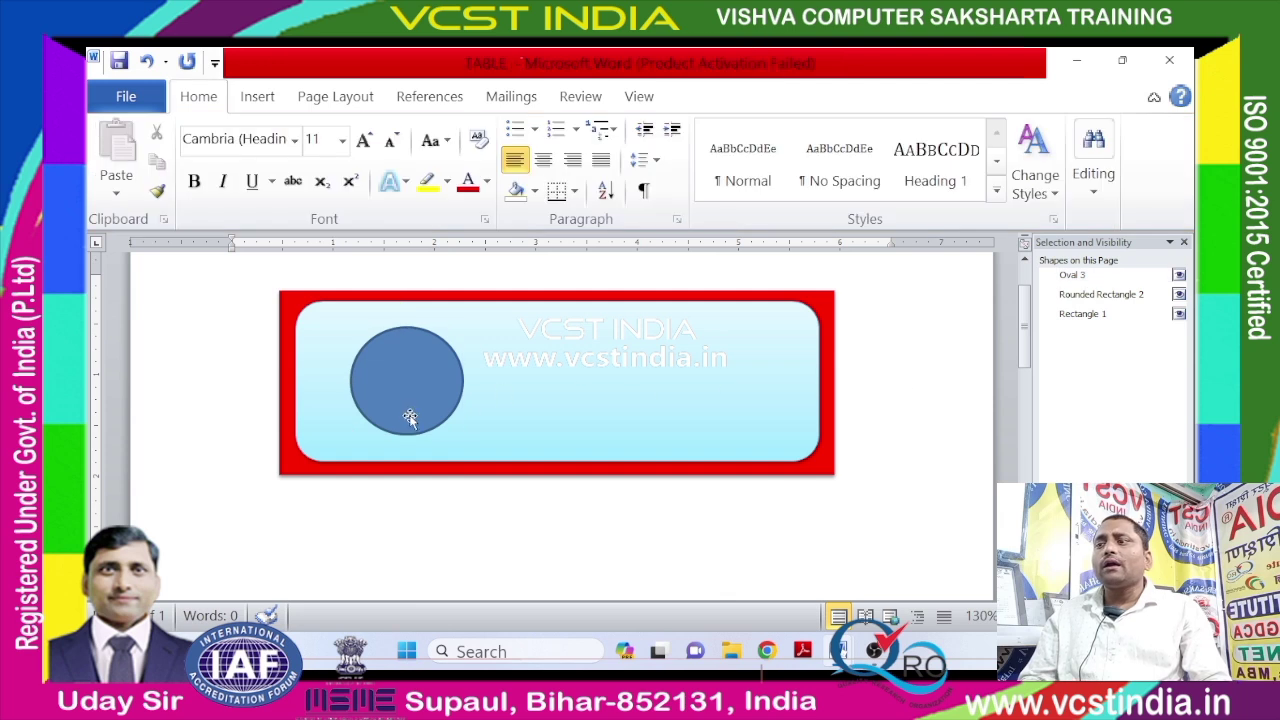
Send the oval backward behind the rounded rectangle and close the Selection Pane.
{"action": "left_click", "coordinate": [409, 417]}
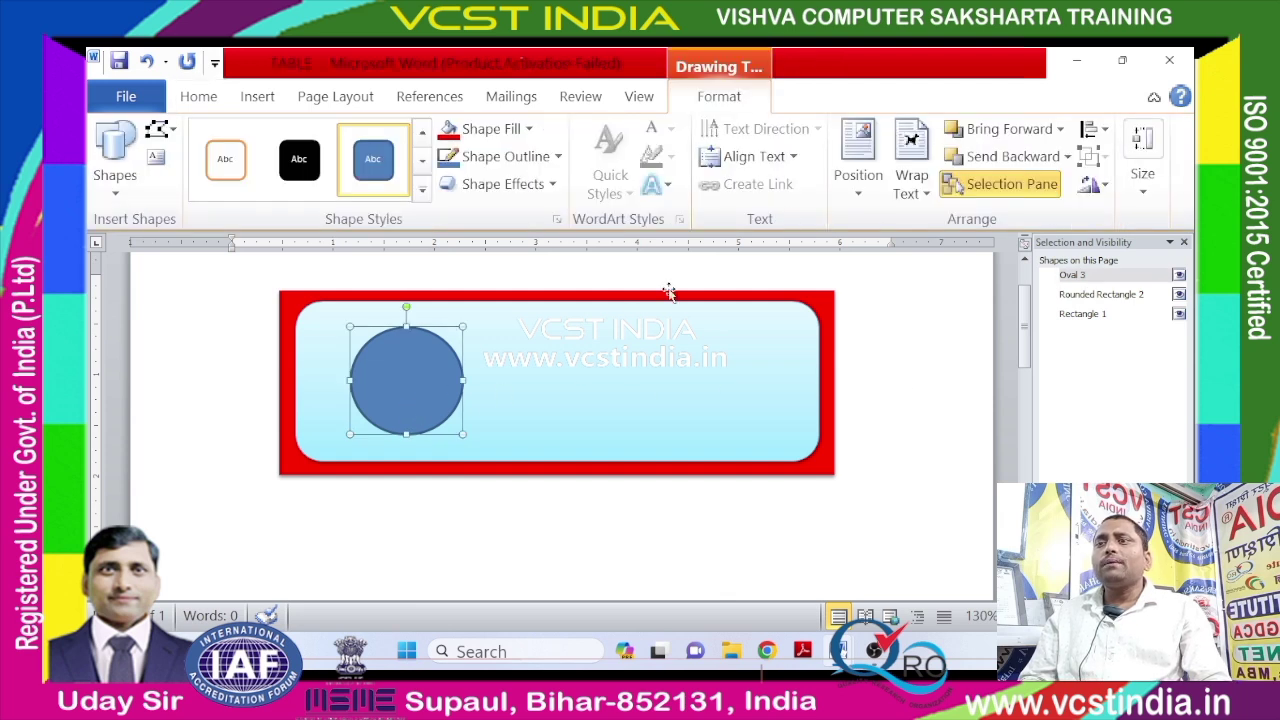
{"action": "left_click", "coordinate": [1005, 157]}
{"action": "left_click", "coordinate": [923, 403]}
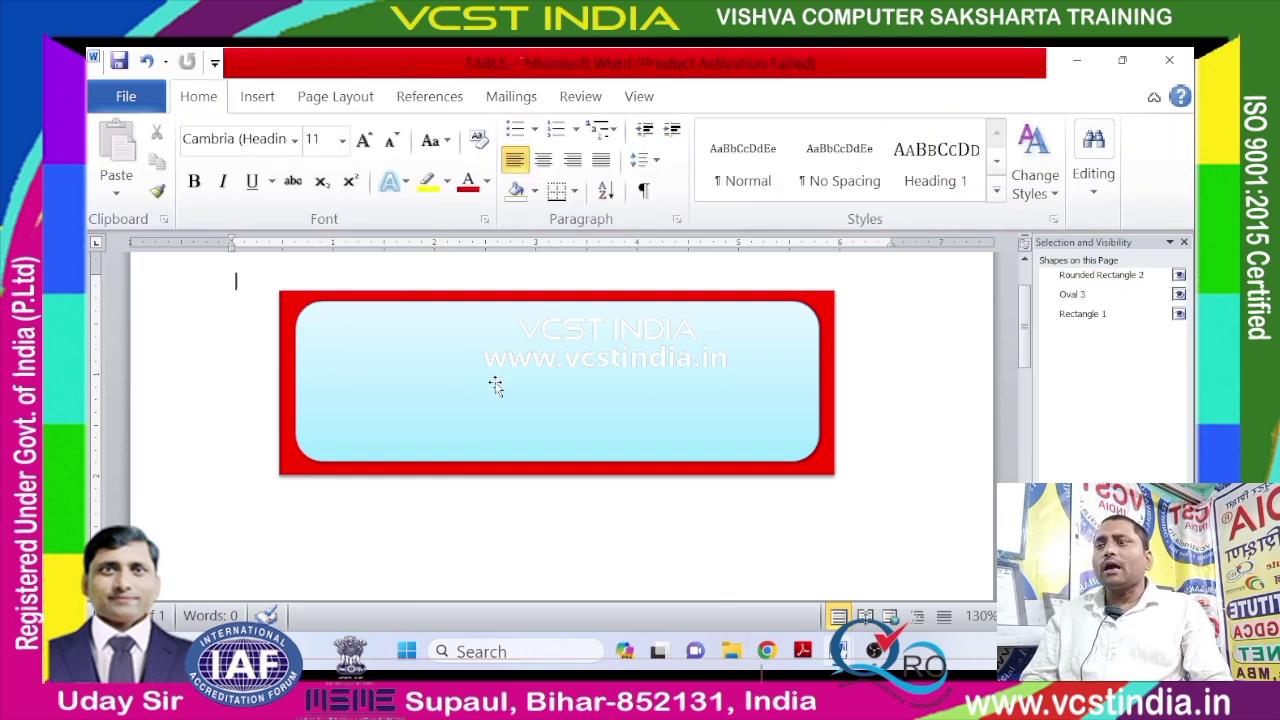
{"action": "left_click", "coordinate": [732, 316]}
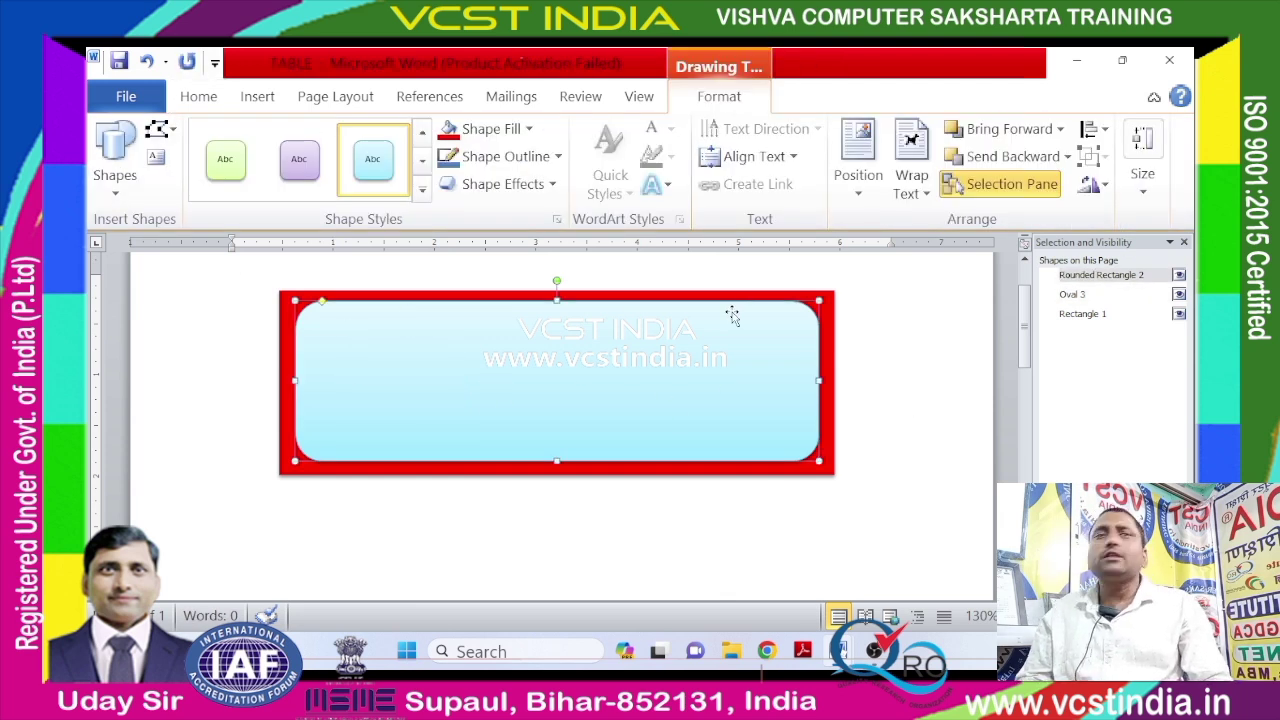
{"action": "left_click", "coordinate": [1183, 243]}
{"action": "left_click", "coordinate": [958, 380]}
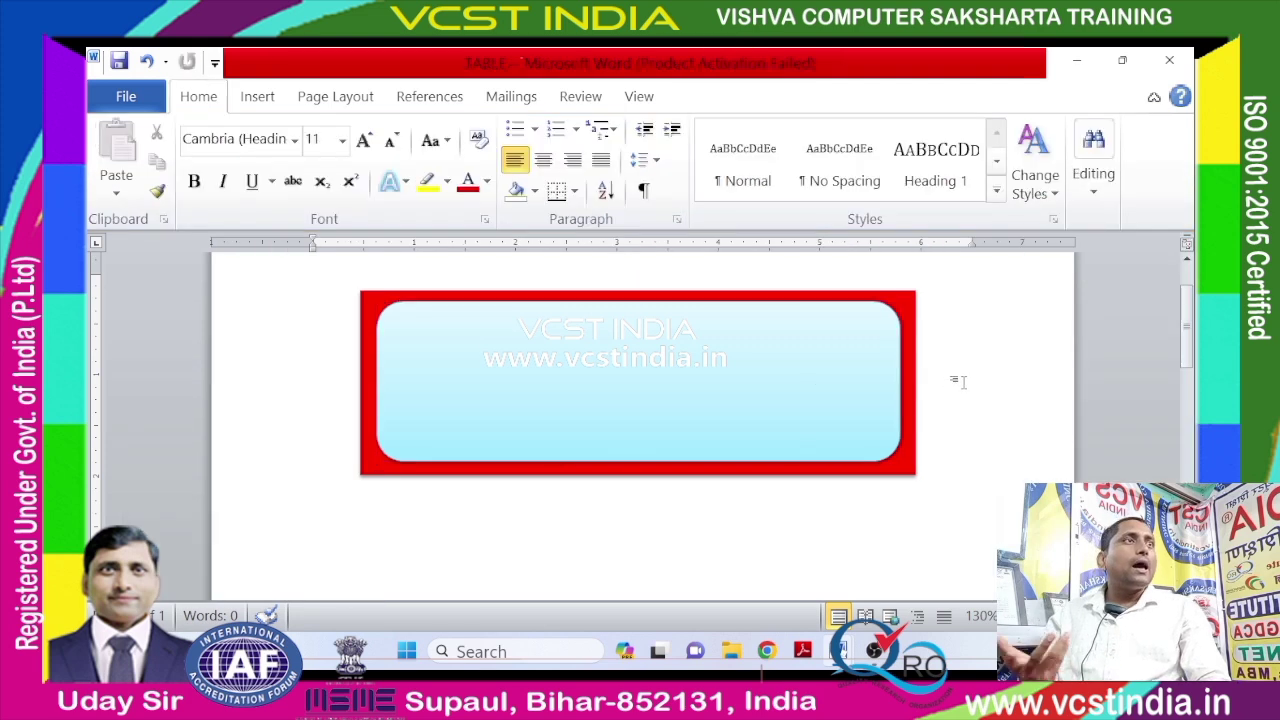
Drag the rounded rectangle aside to reveal the hidden oval, then undo the move.
{"action": "left_click", "coordinate": [433, 369]}
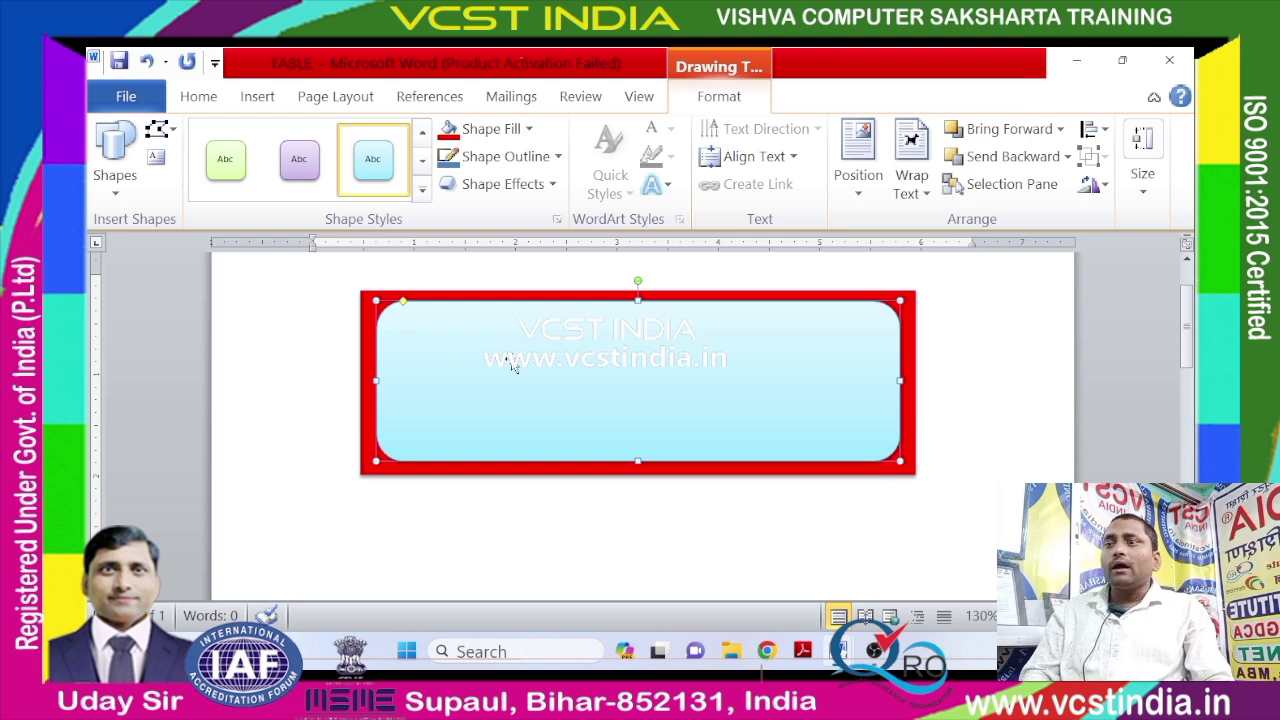
{"action": "left_click_drag", "start_coordinate": [612, 386], "coordinate": [711, 448]}
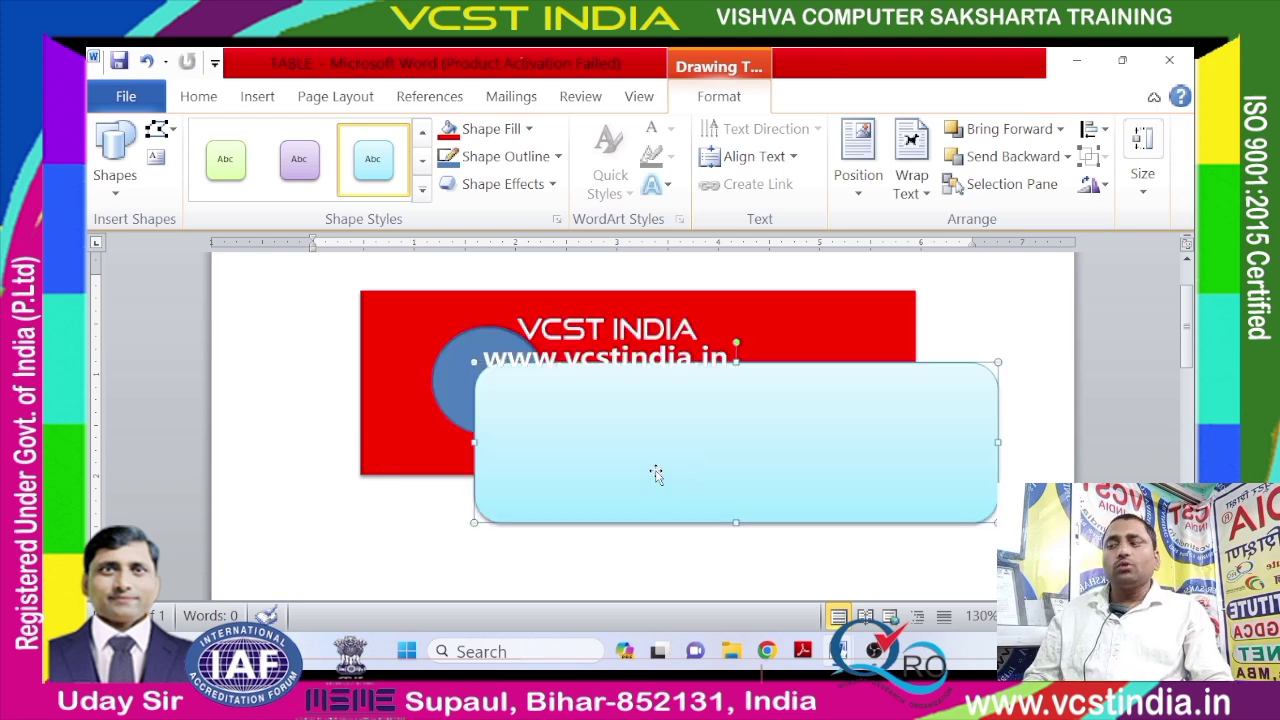
{"action": "key", "text": "ctrl+z"}
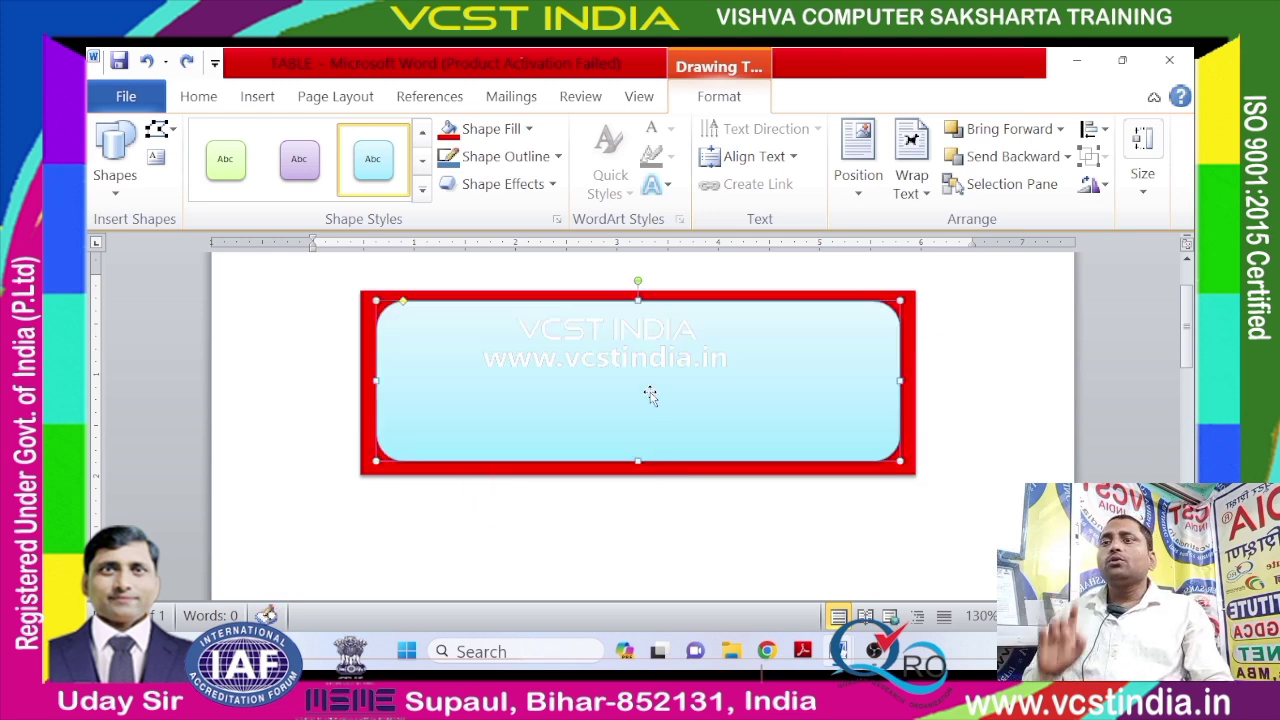
Reopen the Selection Pane from Editing > Select and pick Oval 3.
{"action": "left_click", "coordinate": [212, 97]}
{"action": "left_click", "coordinate": [1109, 205]}
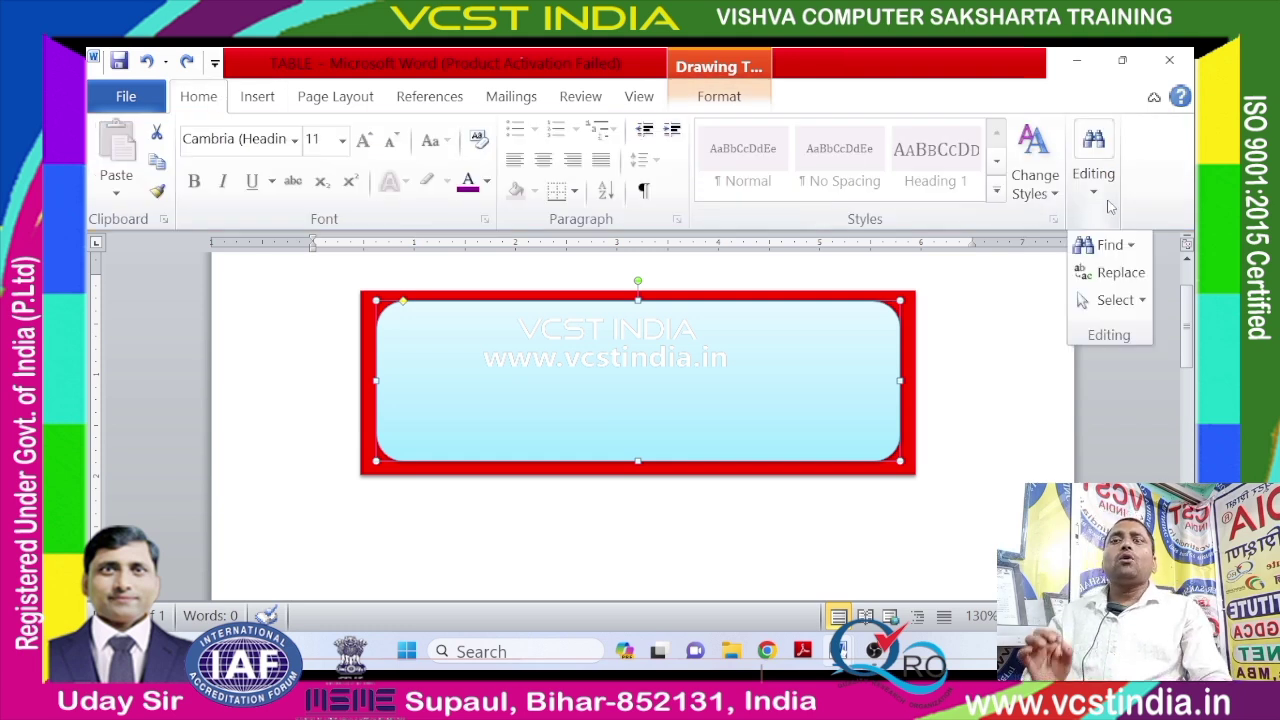
{"action": "left_click", "coordinate": [1100, 300]}
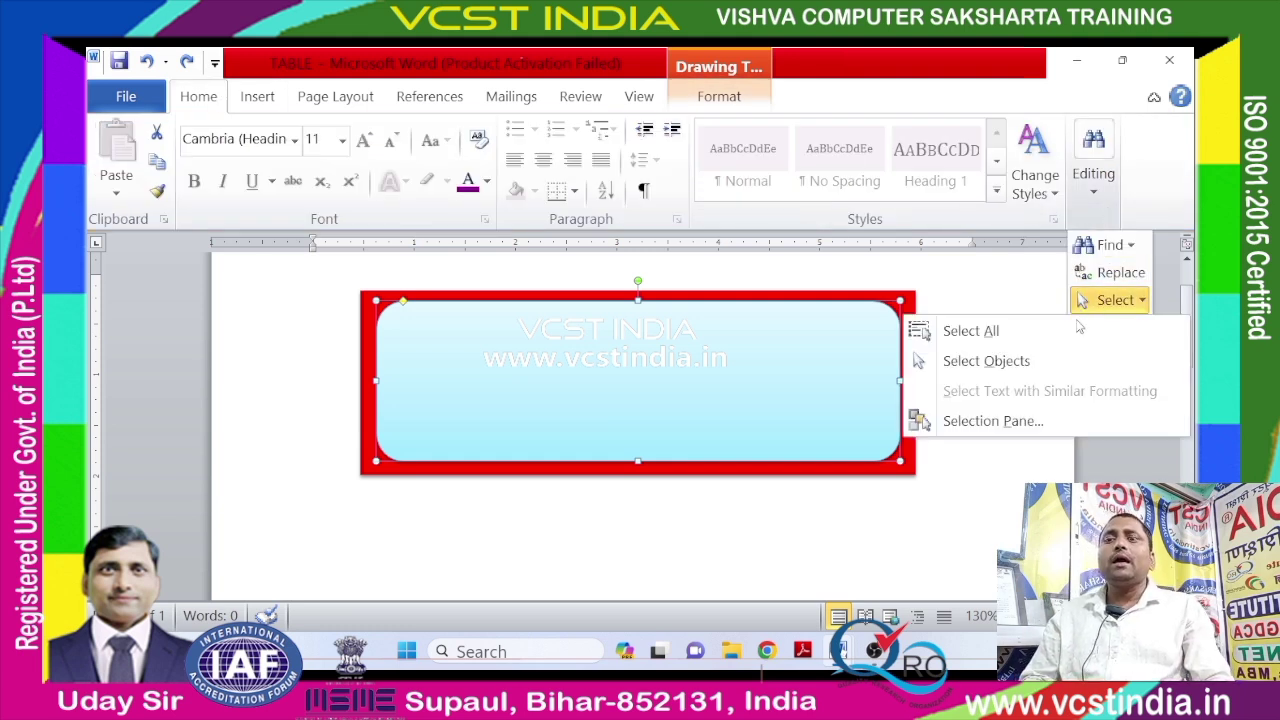
{"action": "left_click", "coordinate": [1002, 423]}
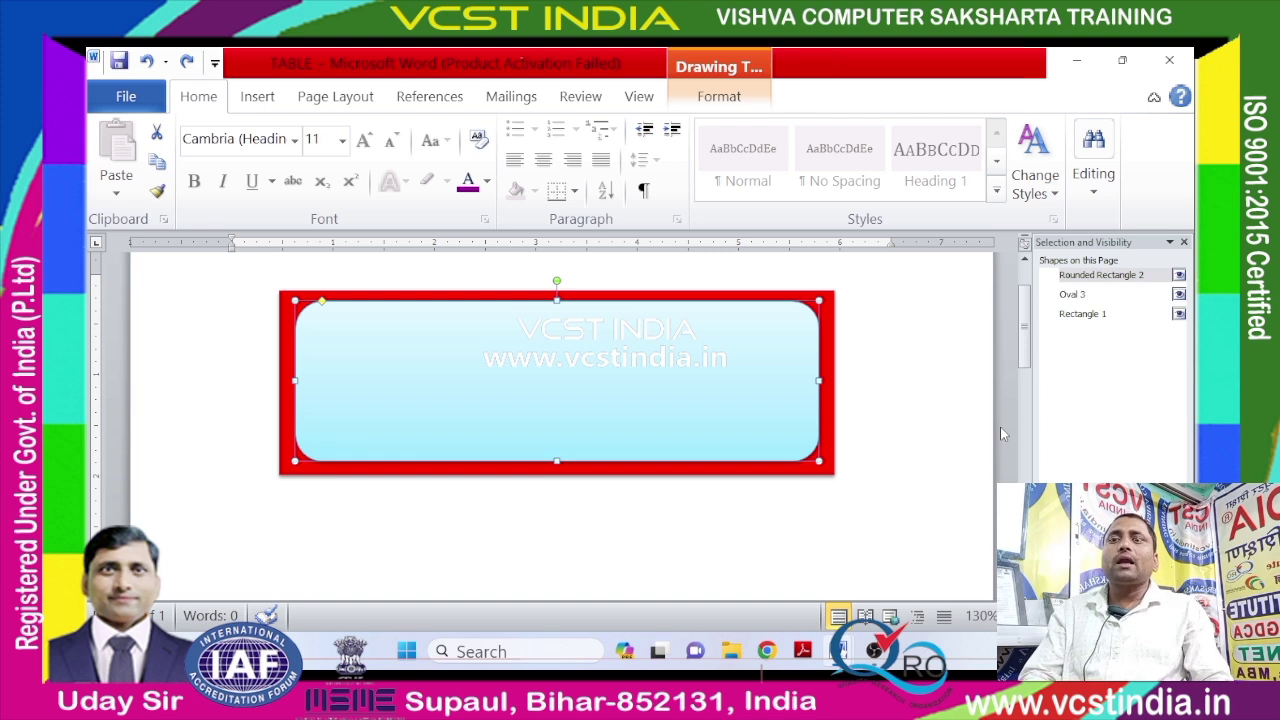
{"action": "left_click", "coordinate": [1072, 294]}
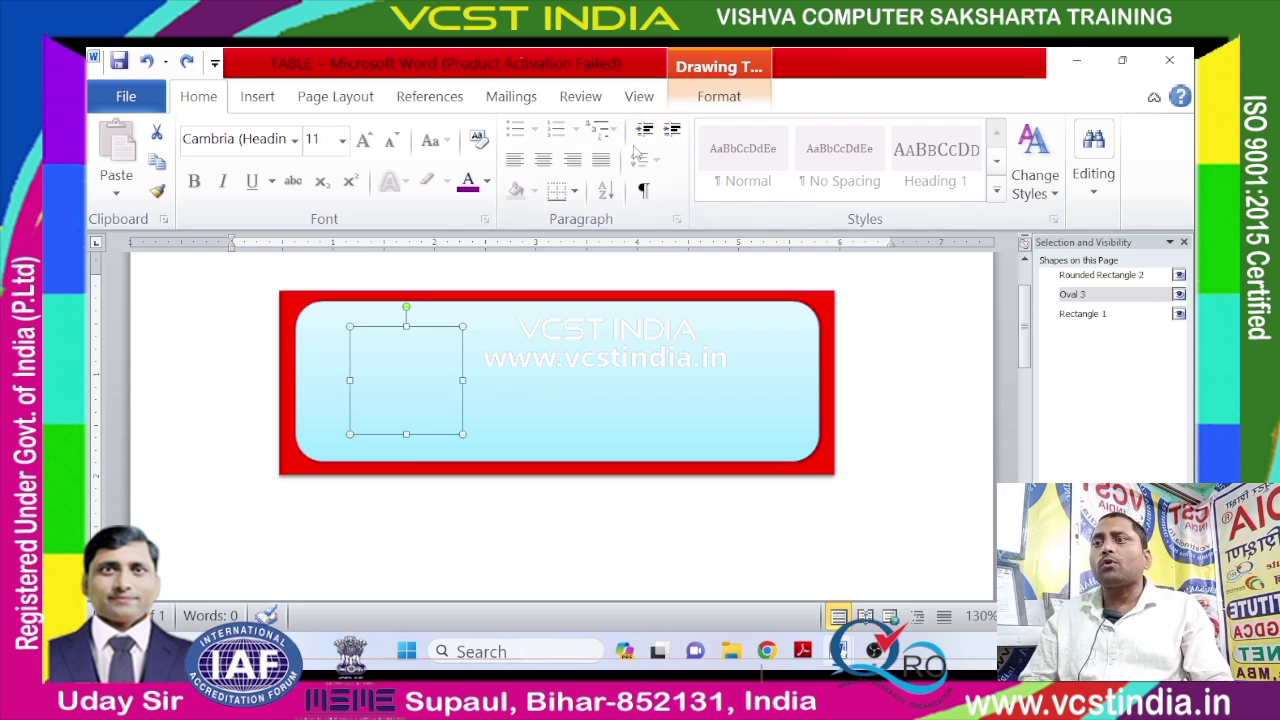
Reselect Oval 3 and use Bring Forward to place it in front of the rounded rectangle.
{"action": "left_click", "coordinate": [257, 97]}
{"action": "left_click", "coordinate": [198, 97]}
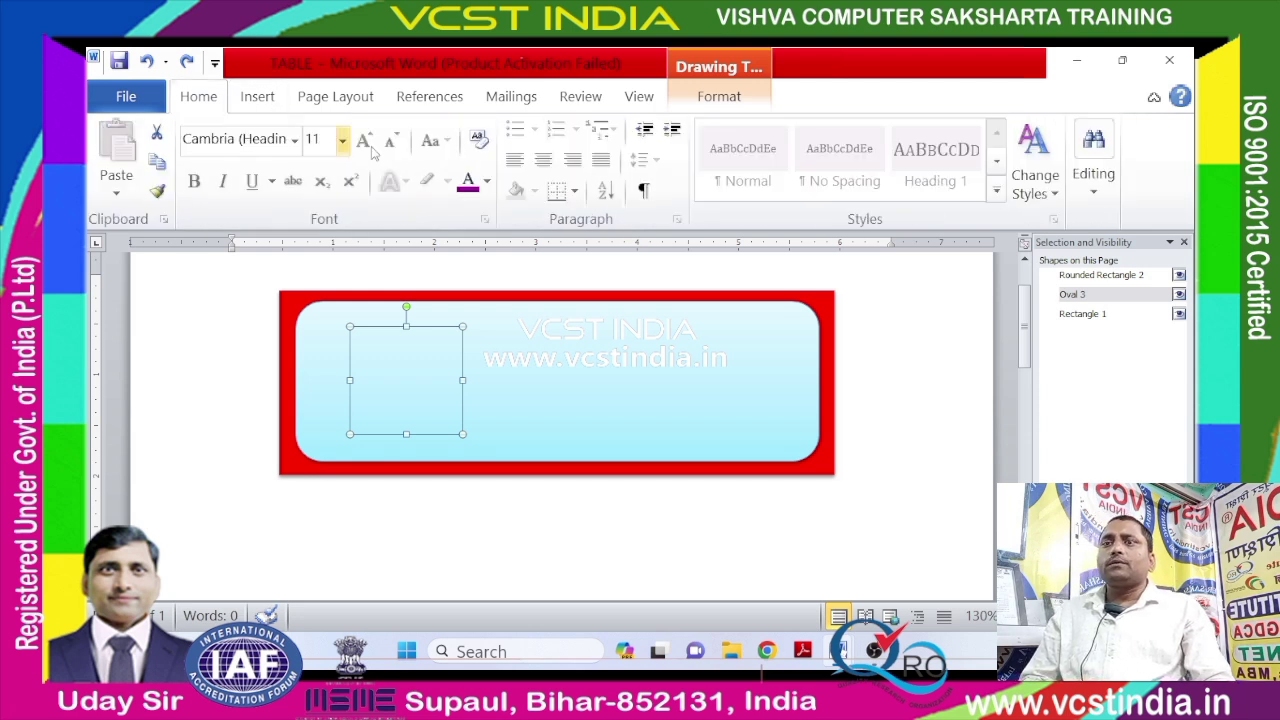
{"action": "left_click", "coordinate": [495, 366]}
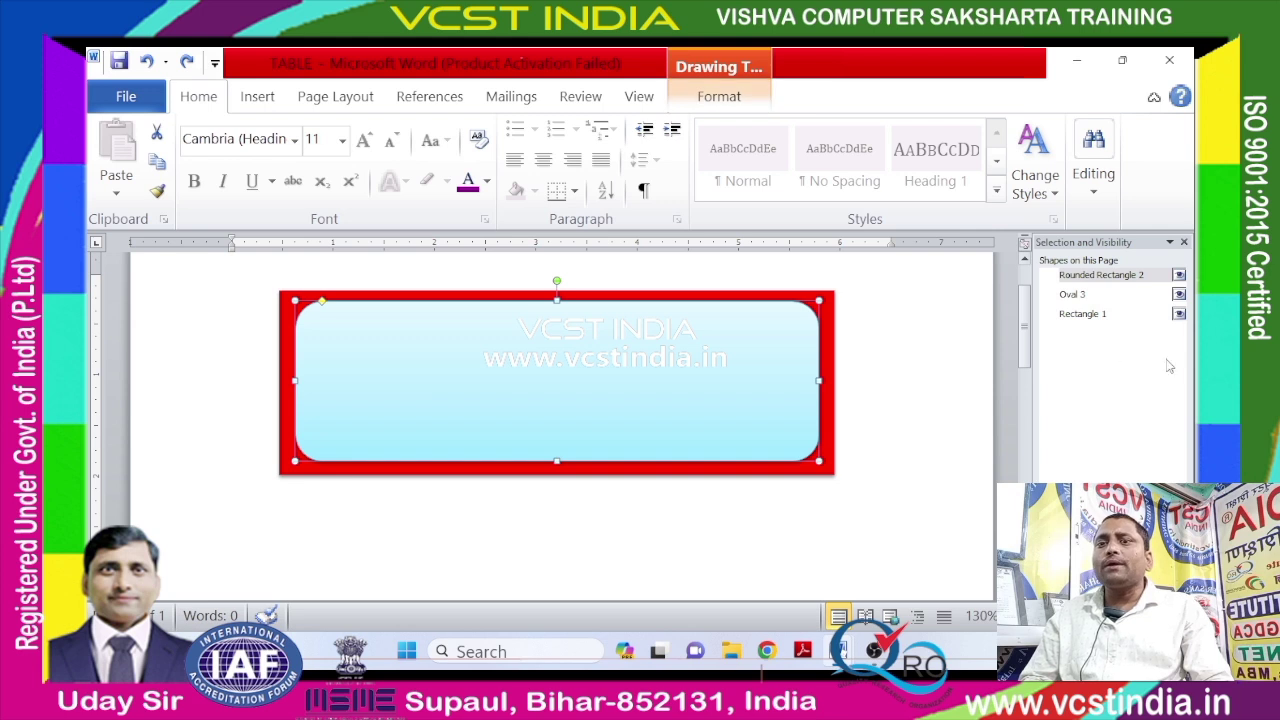
{"action": "left_click", "coordinate": [1158, 298]}
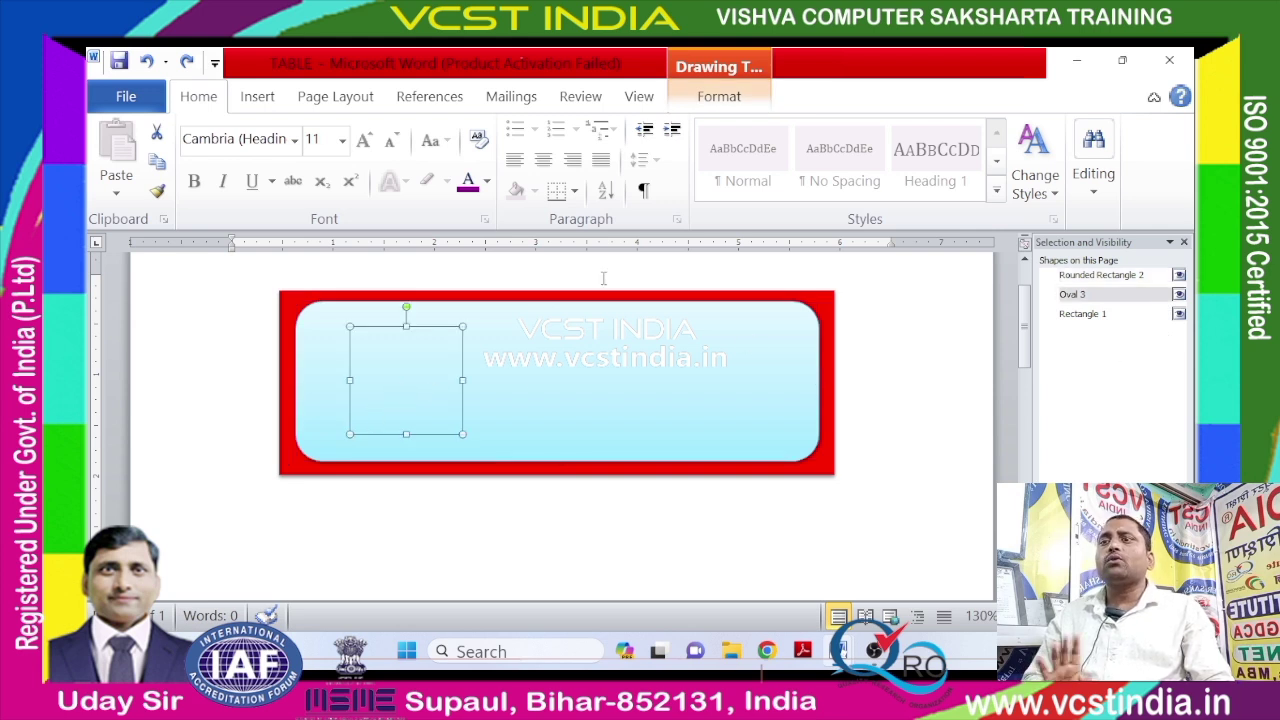
{"action": "left_click", "coordinate": [703, 100]}
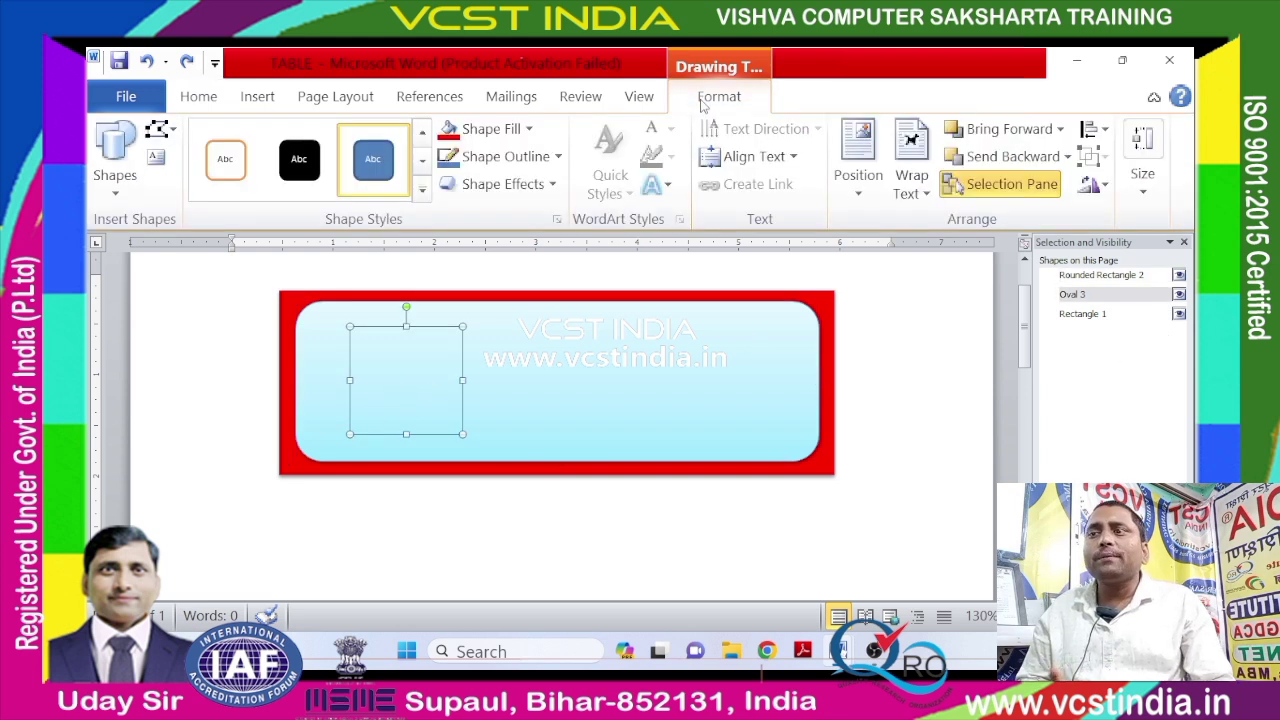
{"action": "left_click", "coordinate": [1030, 140]}
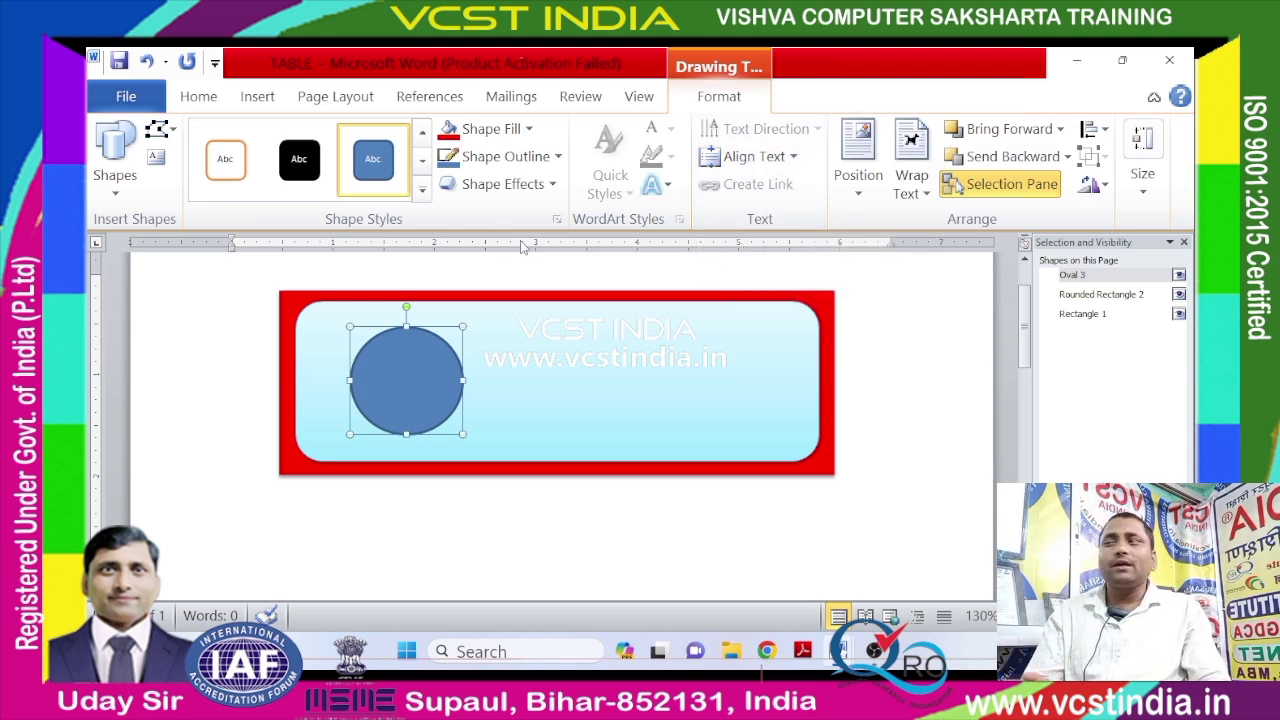
Switch from the Home tab to the Insert tab's picture, shape and chart features.
{"action": "left_click", "coordinate": [198, 96]}
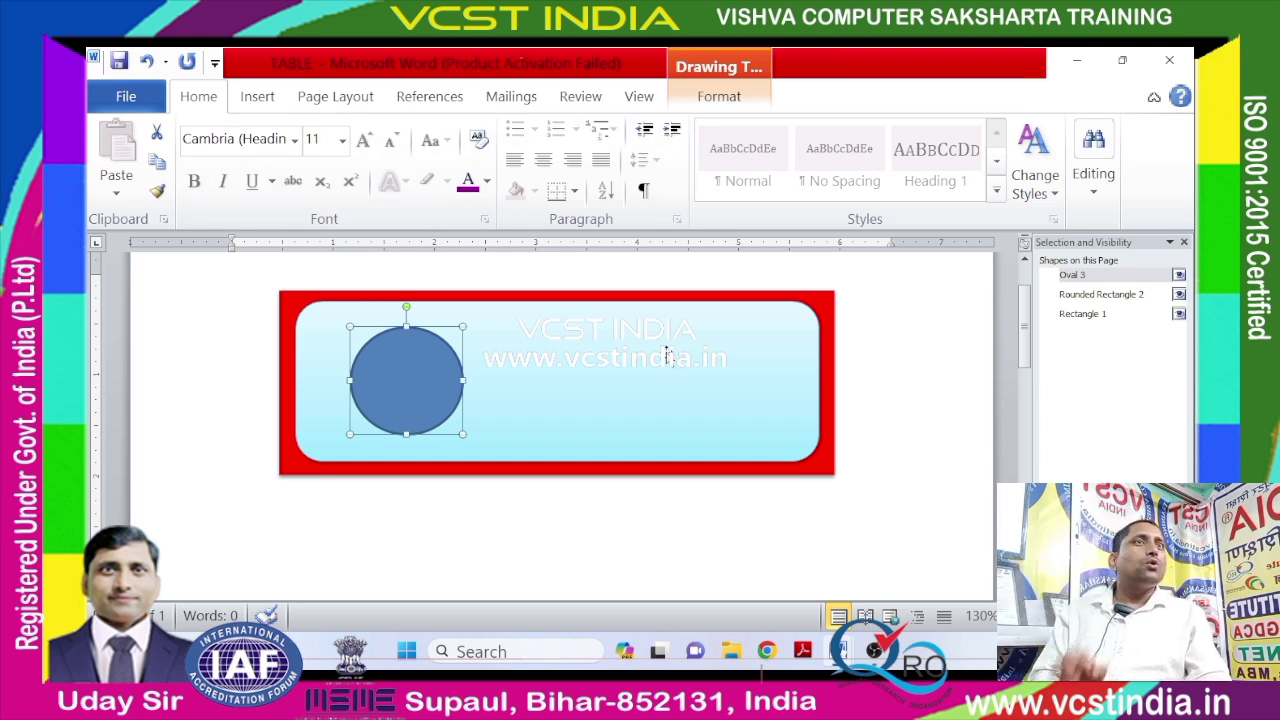
{"action": "left_click", "coordinate": [265, 102]}
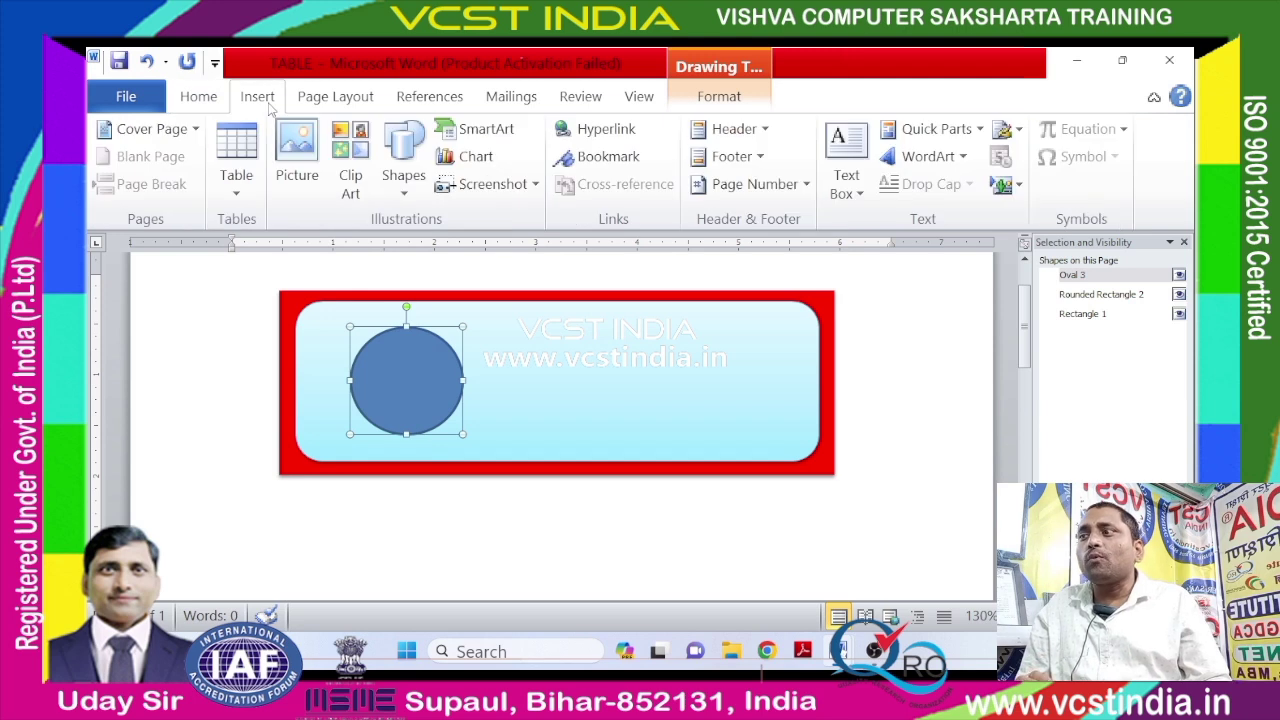